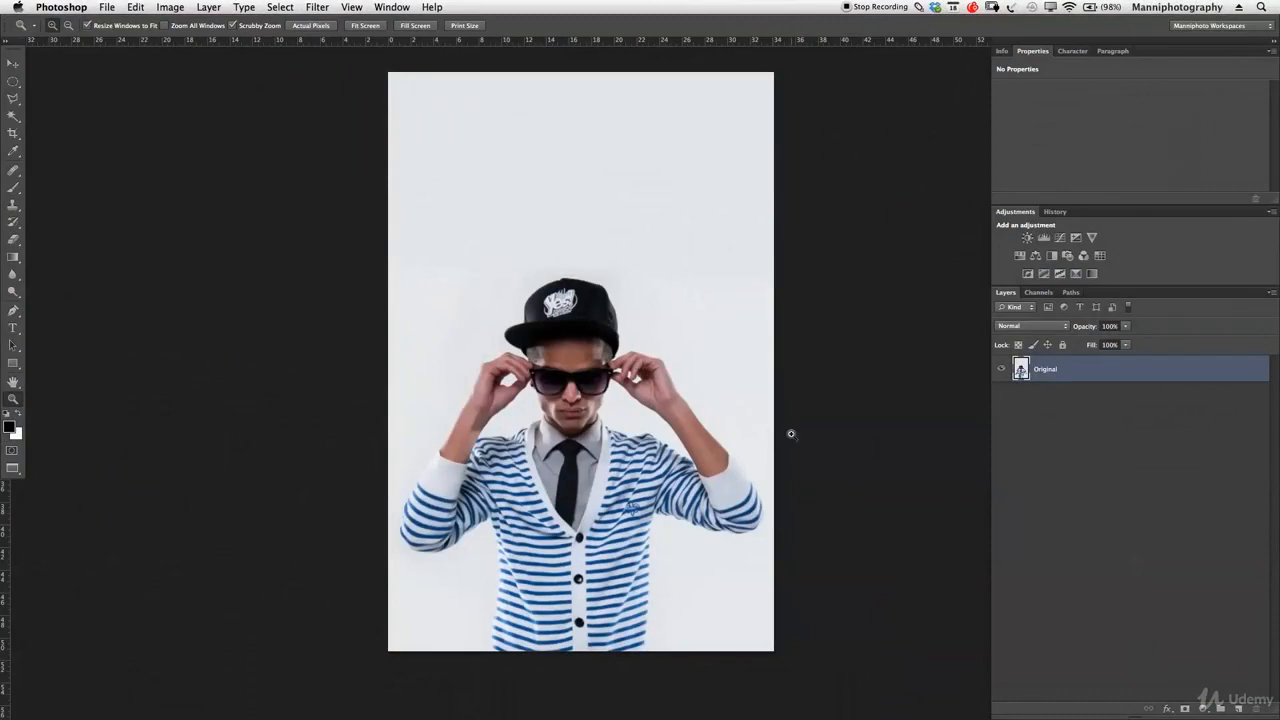
Step: Crop away the empty background above the cap, keeping the full image width, and apply the crop
click(1009, 395)
key(c)
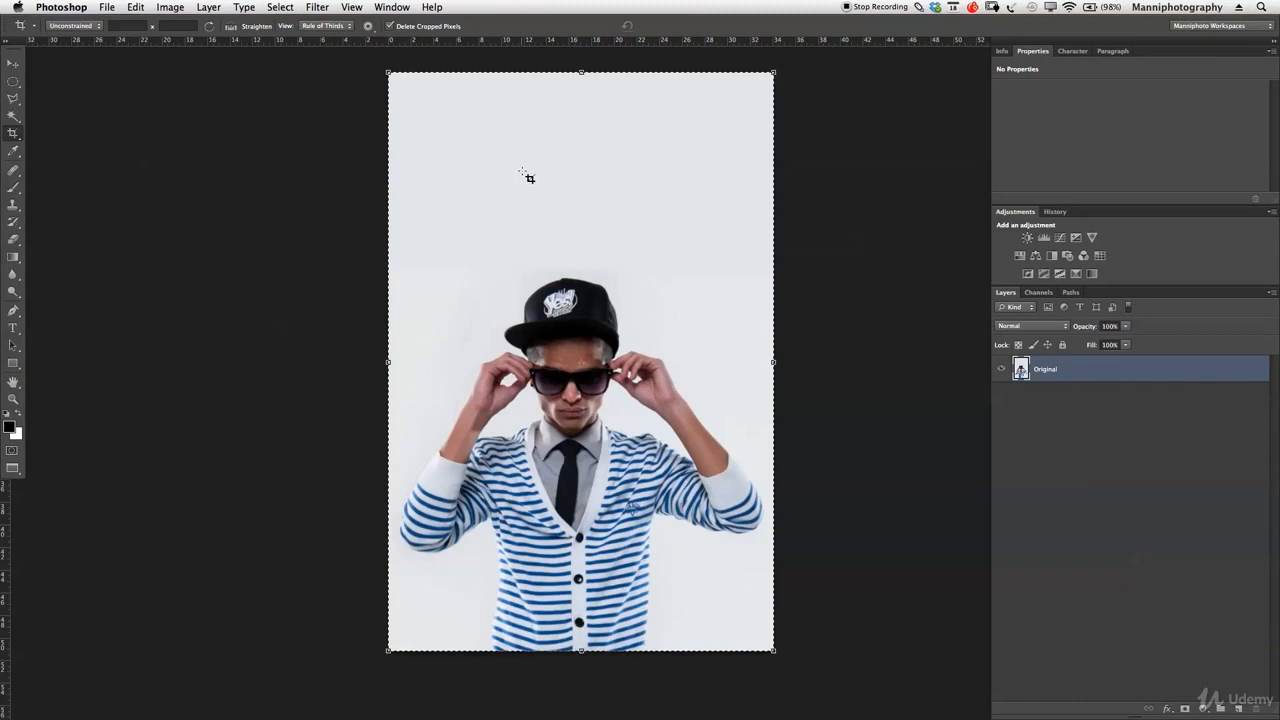
drag(581, 72, 581, 268)
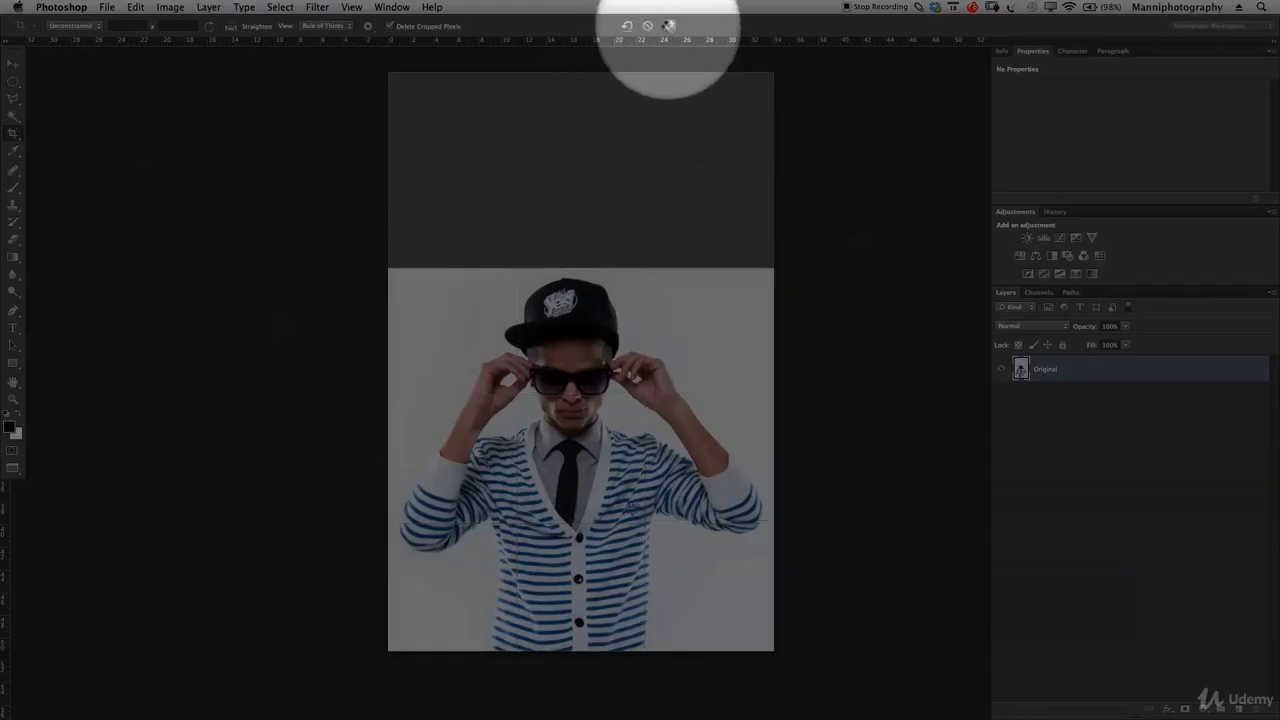
click(669, 25)
Step: Duplicate the Original layer and rename the copy as Retouch
key(z)
drag(655, 337, 587, 321)
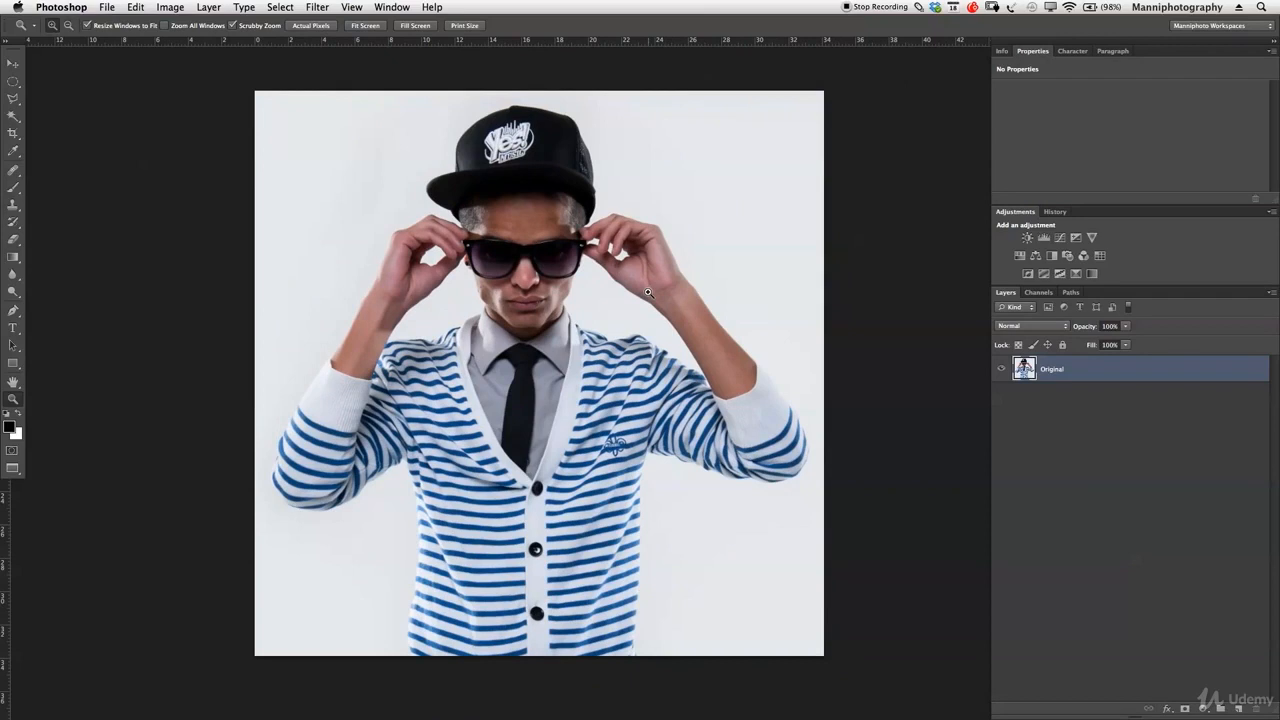
drag(1057, 369, 1236, 700)
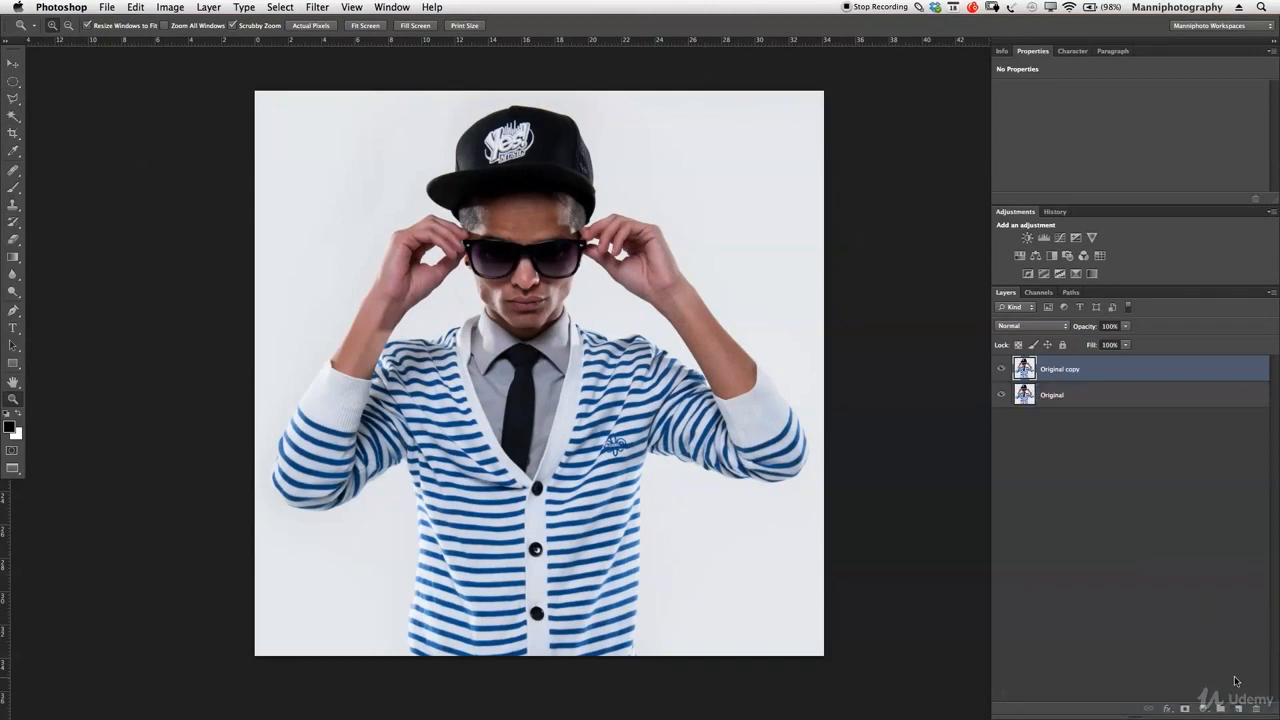
drag(531, 289, 598, 328)
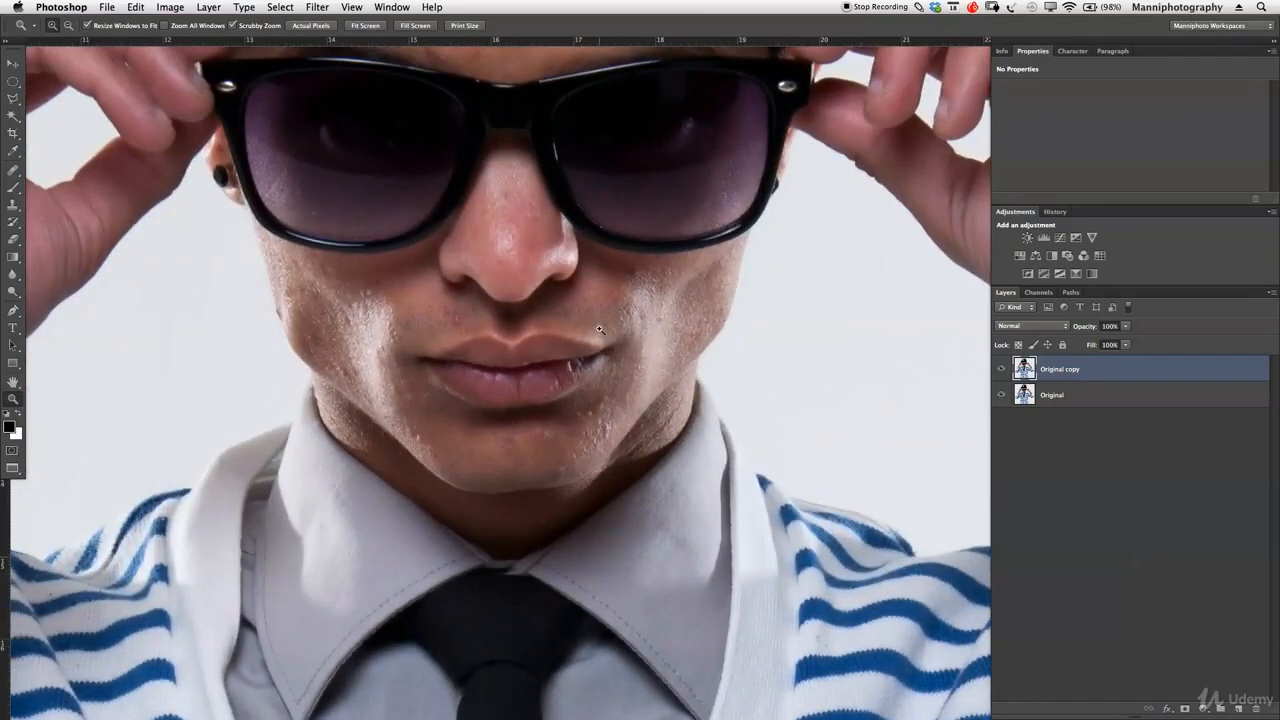
double_click(1072, 371)
text(Retouch)
key(Return)
Step: Set up the Healing Brush to sample the current layer and reduce its brush size to 15
key(j)
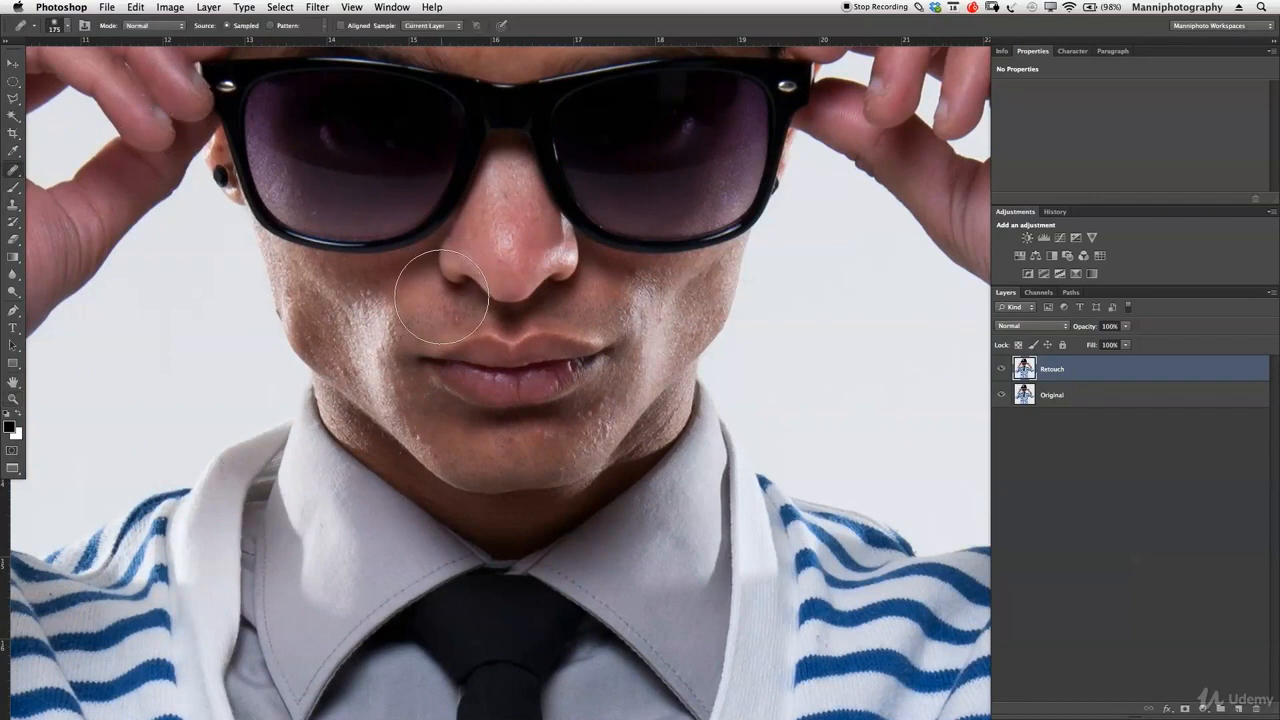
key(bracketleft)
key(bracketleft)
key(bracketleft)
key(bracketleft)
key(bracketleft)
key(bracketleft)
key(bracketleft)
key(bracketleft)
key(bracketleft)
key(bracketleft)
click(452, 27)
click(442, 27)
key(bracketleft)
mouse_move(243, 328)
mouse_down()
mouse_move(271, 267)
mouse_move(272, 290)
mouse_move(257, 286)
mouse_up()
key(bracketleft)
key(bracketleft)
key(bracketleft)
key(bracketleft)
key(bracketleft)
key(bracketleft)
key(bracketleft)
key(bracketleft)
key(bracketleft)
key(bracketleft)
key(bracketleft)
key(bracketleft)
Step: Heal the blemishes on the chin below the lower lip, sampling clean skin nearby
click(543, 435)
alt+click(528, 451)
click(514, 437)
alt+click(519, 456)
click(516, 468)
click(593, 406)
click(589, 409)
click(600, 426)
alt+click(563, 438)
click(583, 443)
mouse_move(595, 440)
mouse_down()
mouse_move(608, 418)
mouse_move(598, 440)
mouse_up()
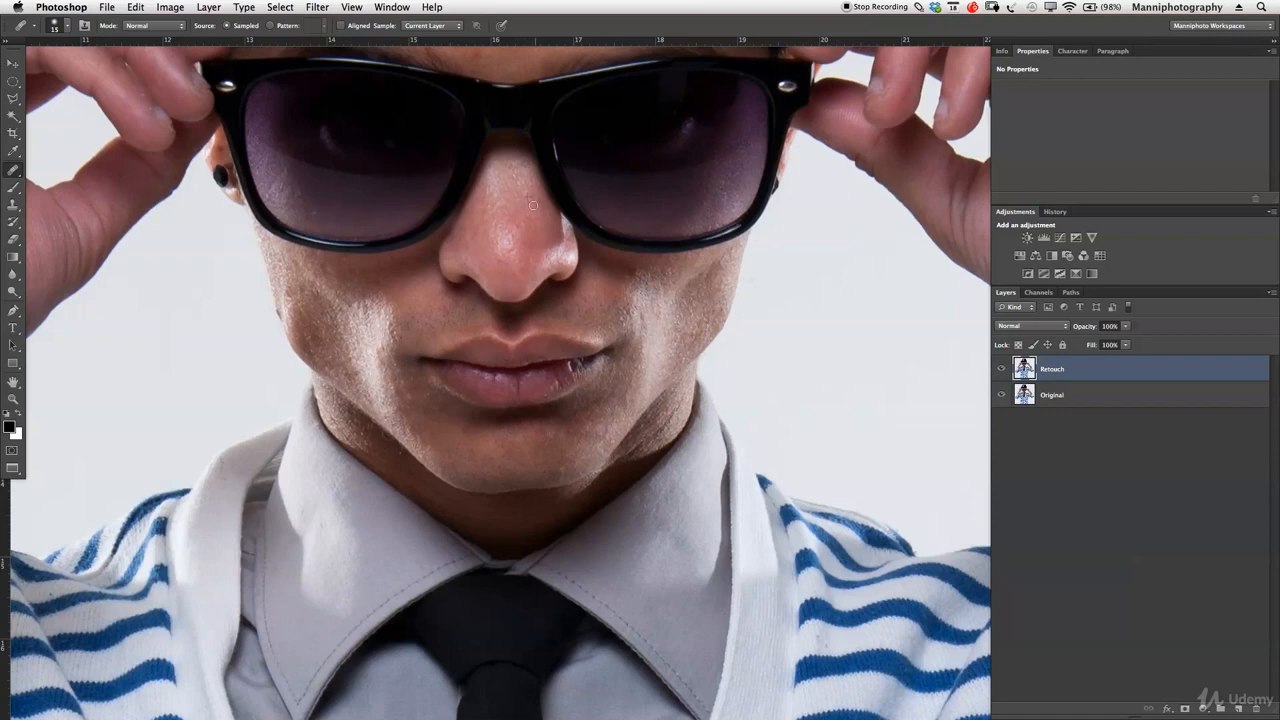
Step: Heal the small marks on both cheeks beside the nose and mouth using nearby skin samples
alt+click(384, 321)
drag(386, 340, 390, 341)
alt+click(383, 326)
alt+click(384, 324)
alt+click(607, 281)
drag(624, 275, 627, 274)
Step: Heal the spots and lines across the forehead above the sunglasses with the Healing Brush
drag(445, 158, 469, 449)
drag(541, 144, 537, 494)
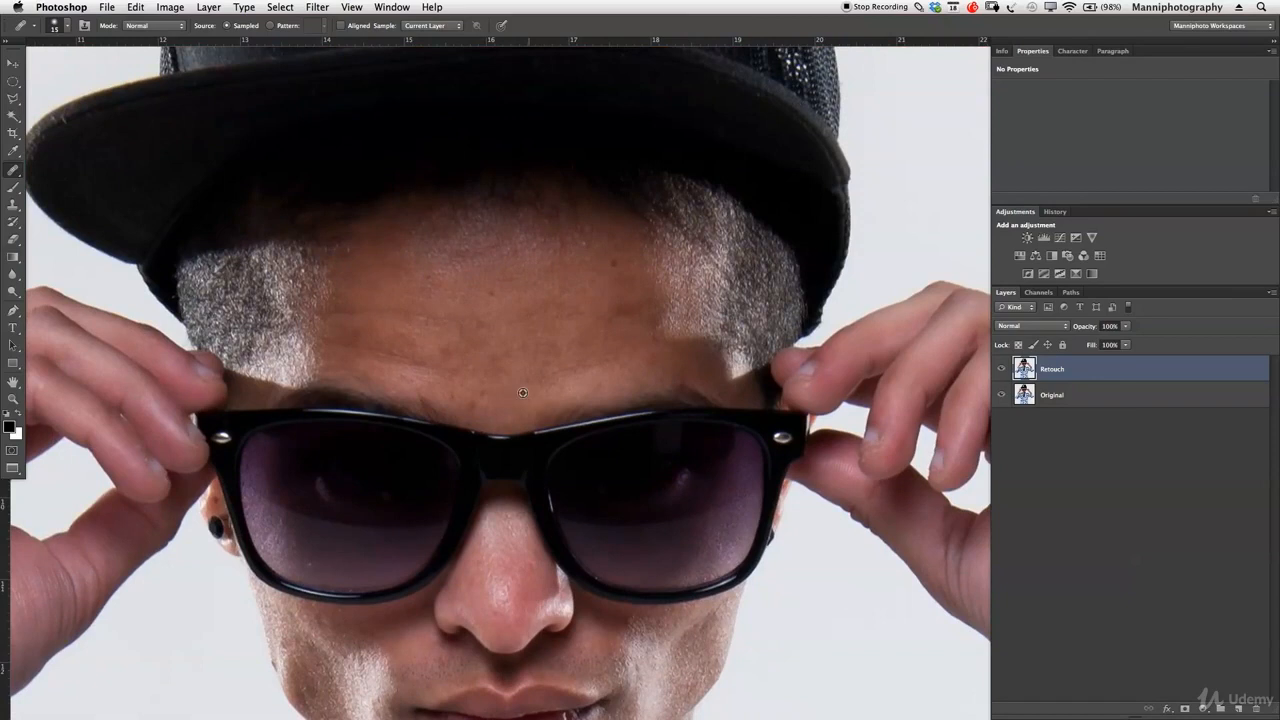
click(484, 395)
click(523, 323)
alt+click(529, 324)
click(507, 325)
click(364, 308)
drag(429, 318, 449, 321)
scroll(388, 300, down, 3)
drag(395, 263, 449, 271)
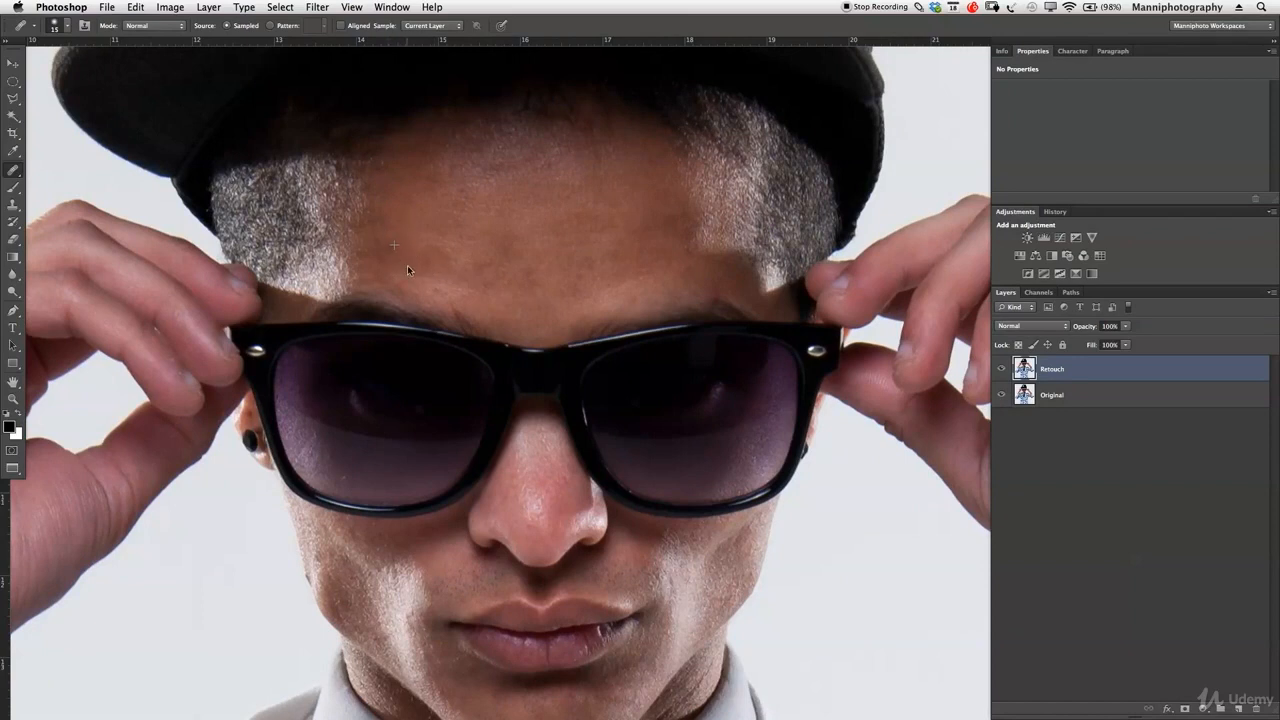
Step: Compare the retouched face with the original by toggling the visibility of the Retouch layer
scroll(395, 332, down, 3)
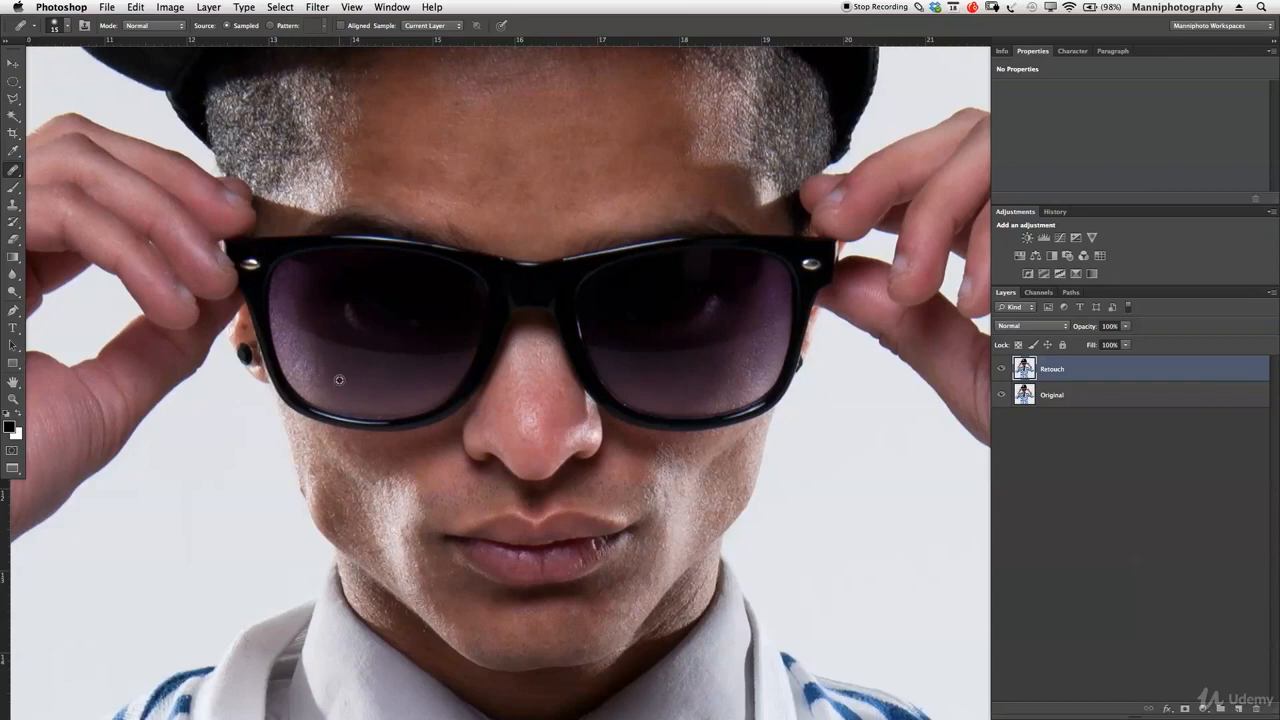
drag(671, 371, 663, 271)
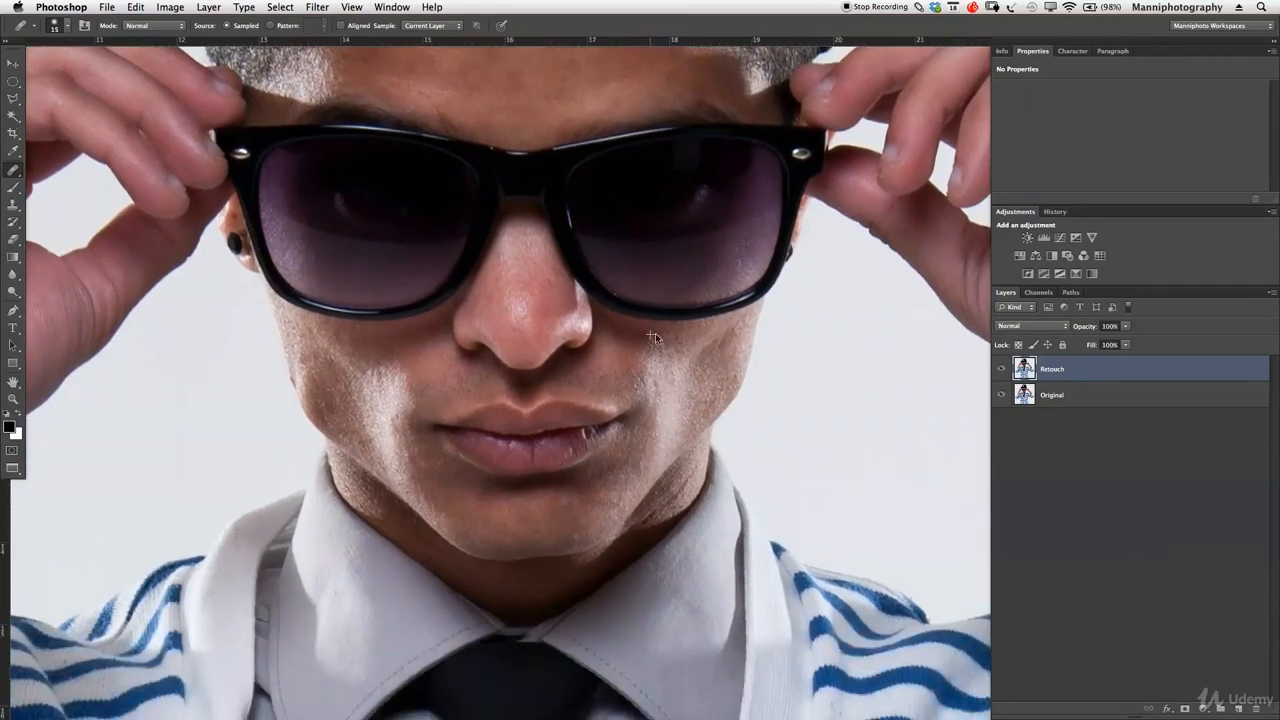
key(z)
alt+click(602, 428)
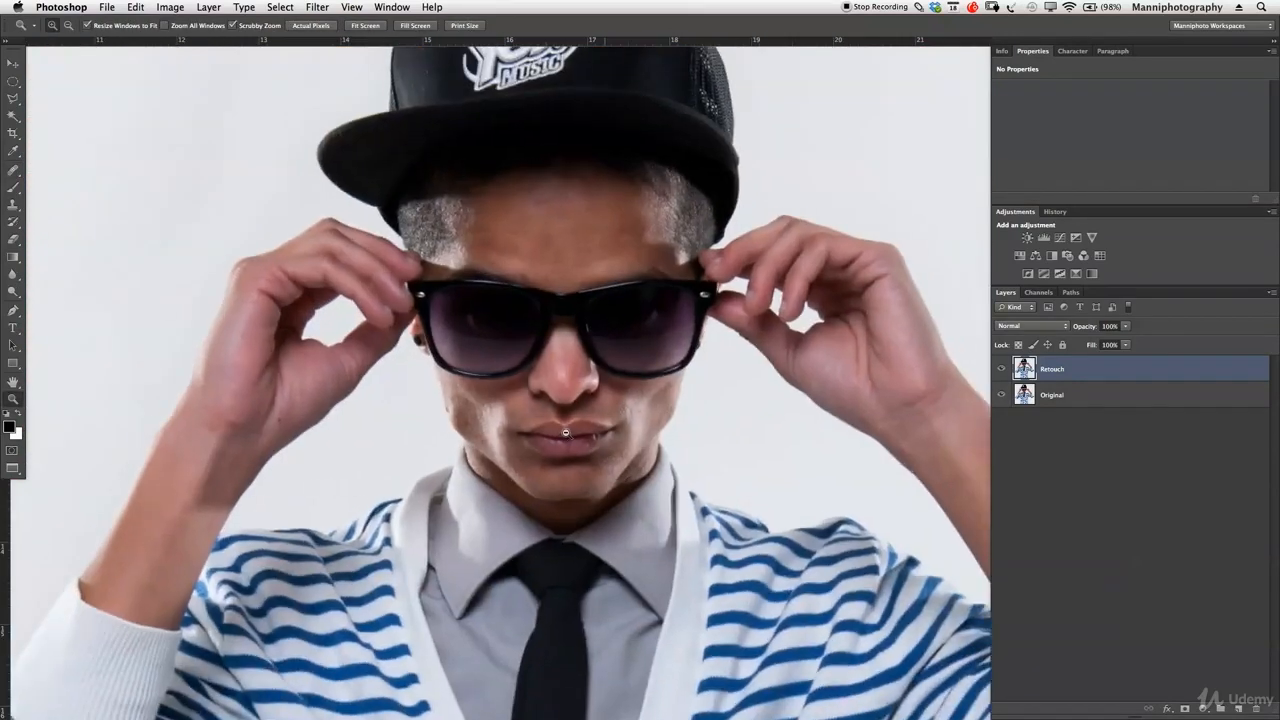
click(564, 432)
click(1003, 369)
click(1004, 369)
click(1004, 369)
click(1004, 369)
Step: Clone out the bump on the cheek's outer edge below the earring with a small Clone Stamp brush, and heal the adjoining skin
scroll(420, 401, left, 3)
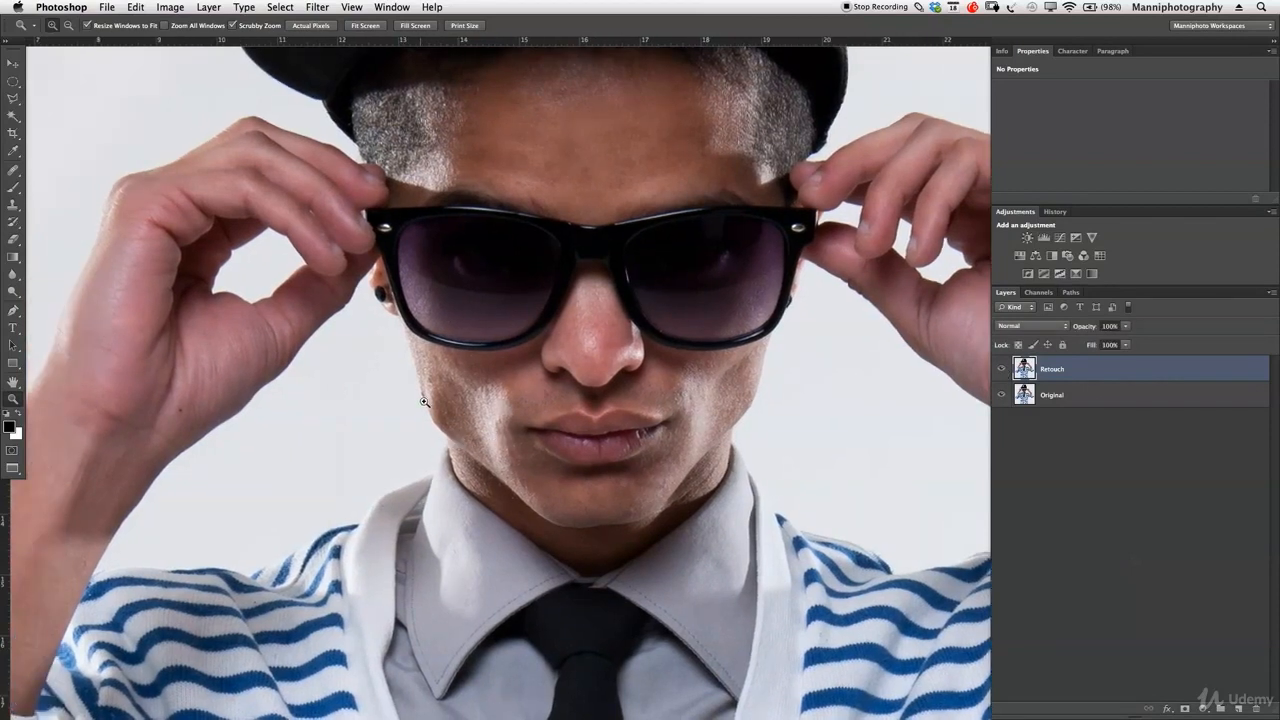
click(420, 401)
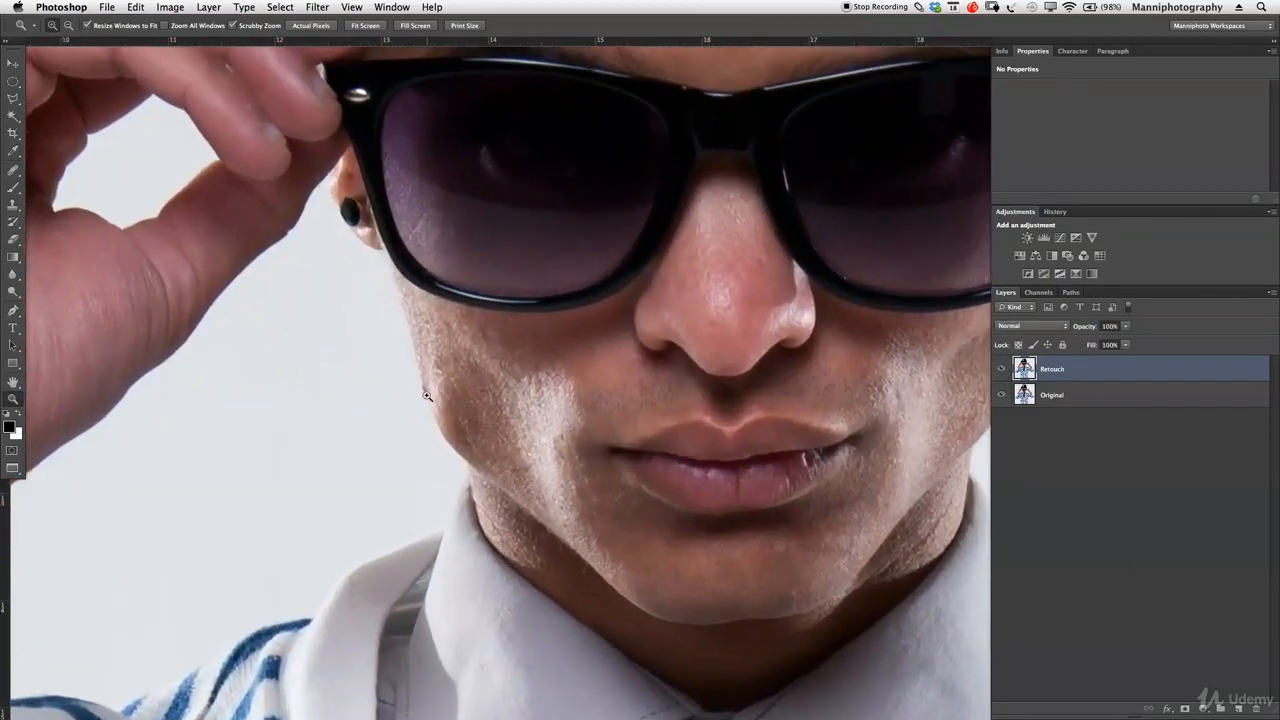
click(13, 204)
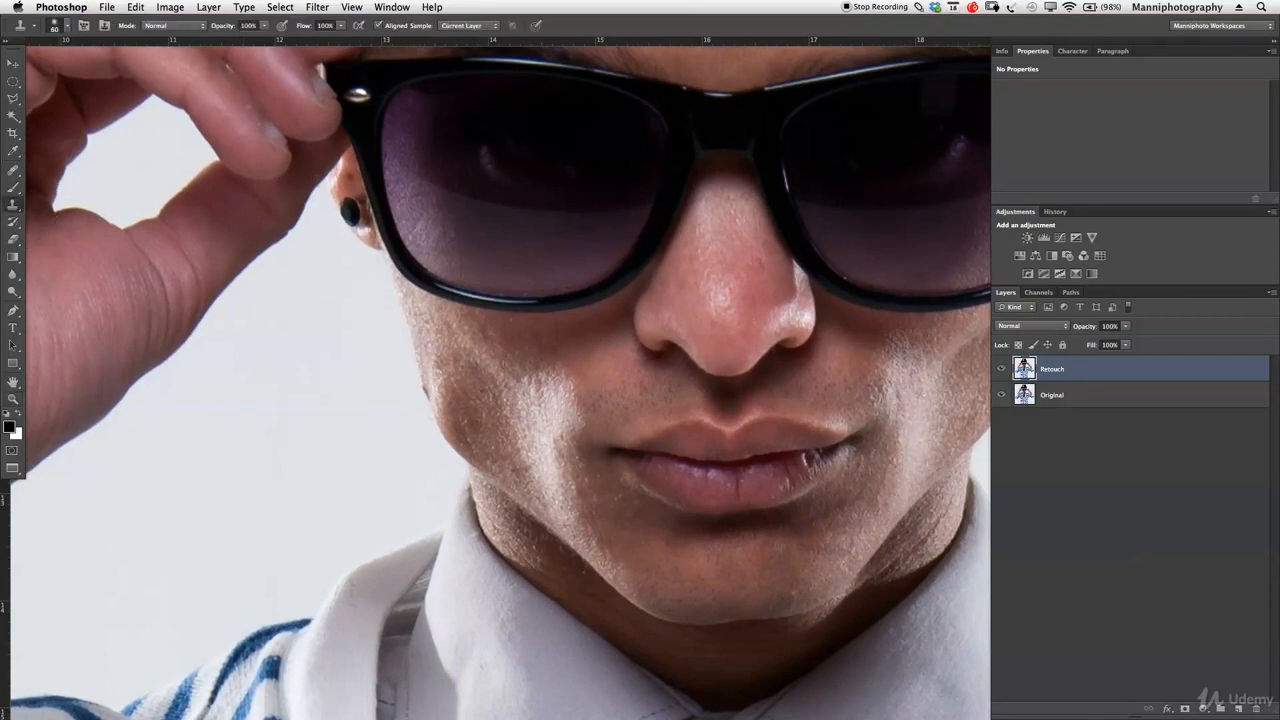
mouse_move(482, 393)
mouse_down()
mouse_move(509, 396)
mouse_move(506, 648)
mouse_up()
drag(485, 392, 484, 310)
drag(346, 374, 346, 445)
key(bracketleft)
key(bracketleft)
key(bracketleft)
key(bracketleft)
key(bracketleft)
key(bracketleft)
key(bracketleft)
key(bracketleft)
key(bracketleft)
key(bracketleft)
key(bracketleft)
key(bracketleft)
key(bracketleft)
drag(421, 377, 447, 420)
alt+click(442, 427)
key(j)
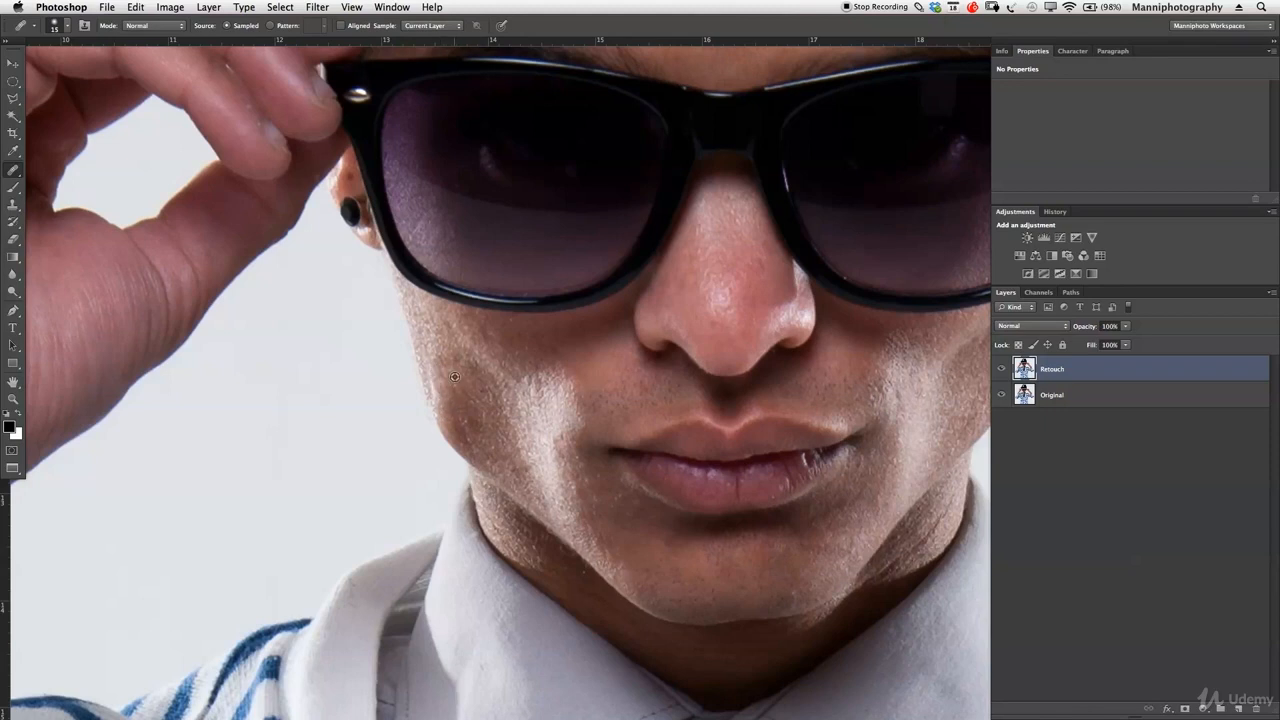
drag(445, 418, 446, 421)
Step: Try a healing stroke from the neck across the shirt collar beside the tie
scroll(553, 466, down, 10)
scroll(553, 466, right, 5)
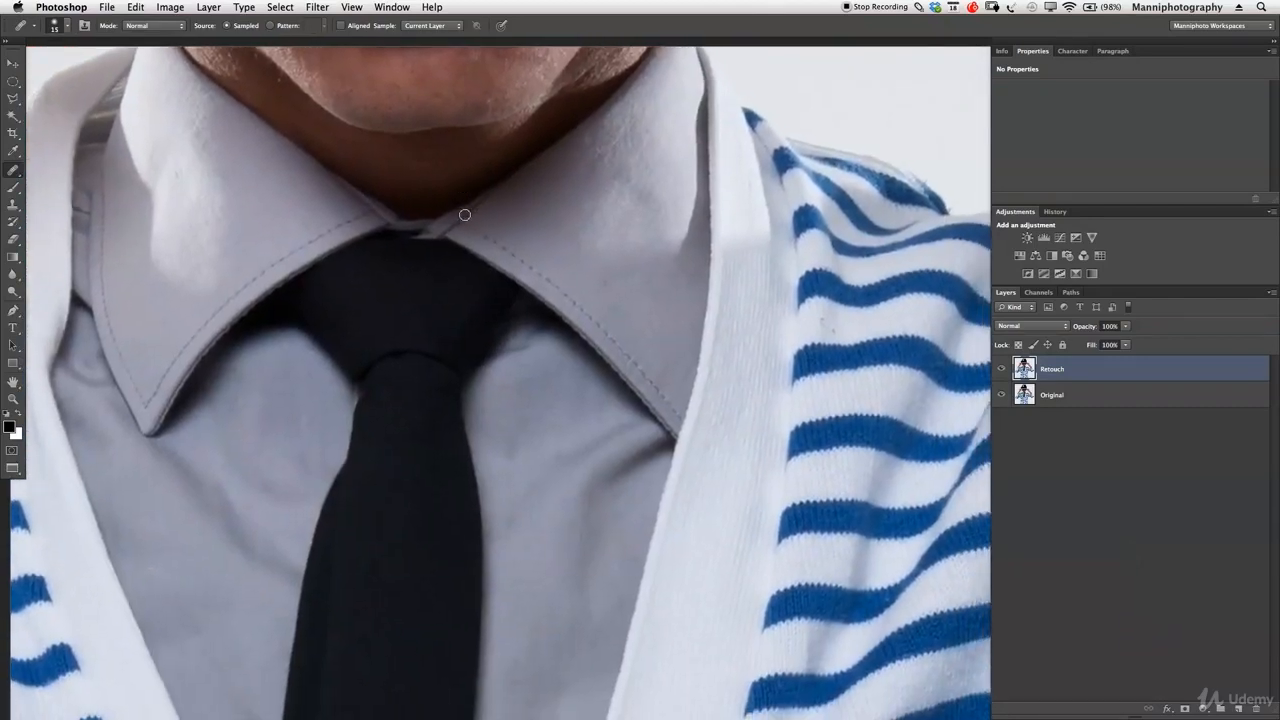
drag(455, 172, 576, 357)
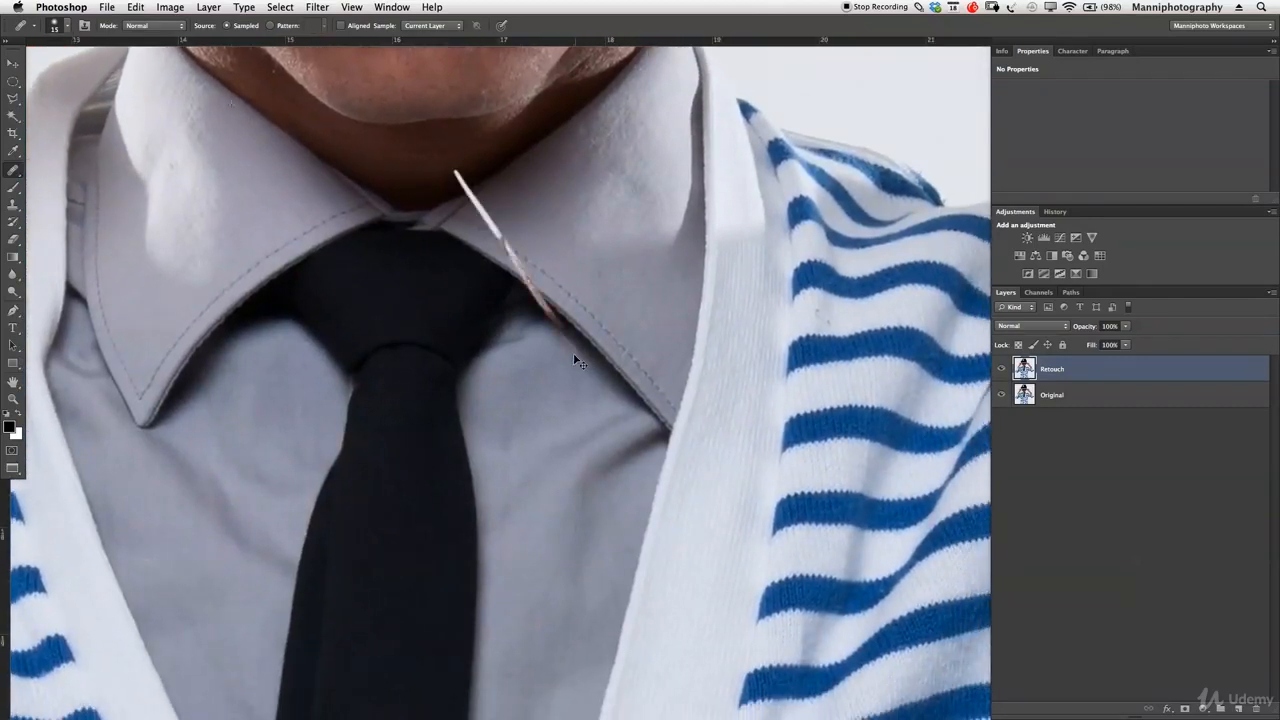
scroll(489, 220, up, 9)
scroll(634, 571, left, 4)
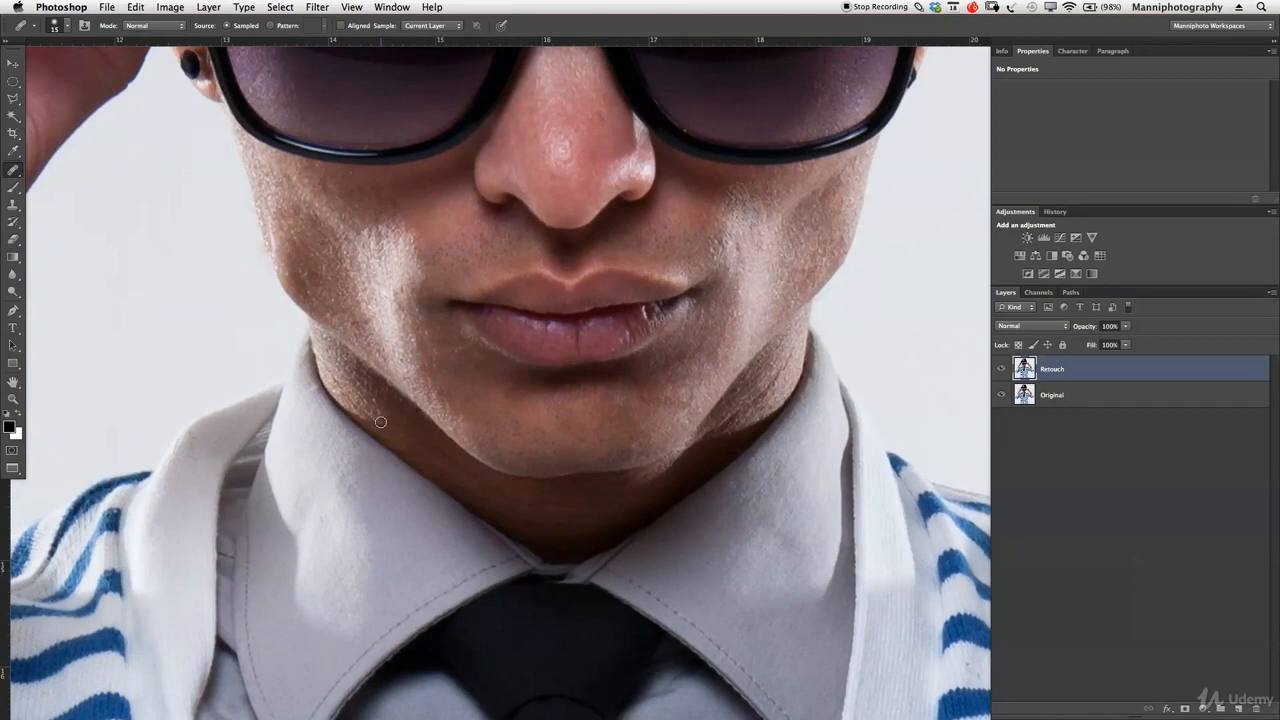
Step: Heal the spots on the neck below the jaw on both sides, with the edit history shown
drag(370, 402, 340, 384)
click(1055, 212)
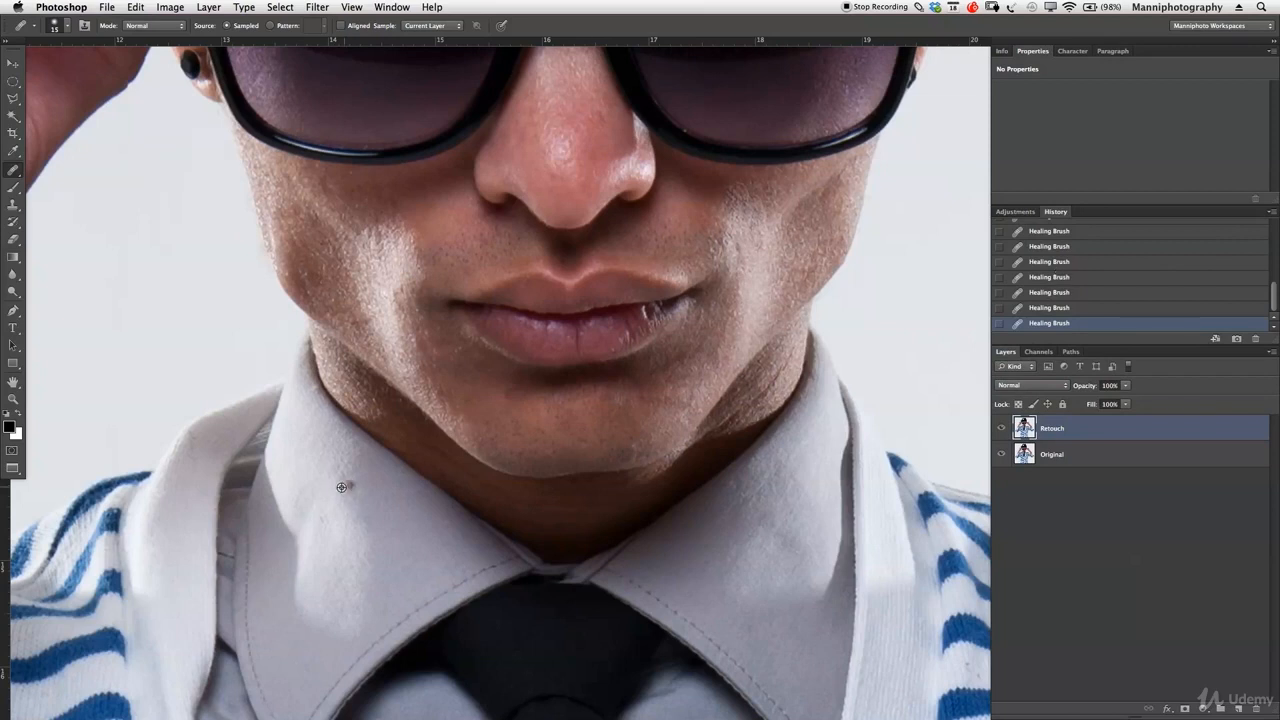
alt+click(406, 420)
click(433, 446)
alt+click(443, 471)
click(472, 480)
drag(791, 352, 762, 384)
drag(714, 440, 730, 418)
alt+click(776, 369)
Step: Cover the small marks below the lower lip and beside the chin with the Clone Stamp
key(z)
drag(774, 340, 760, 339)
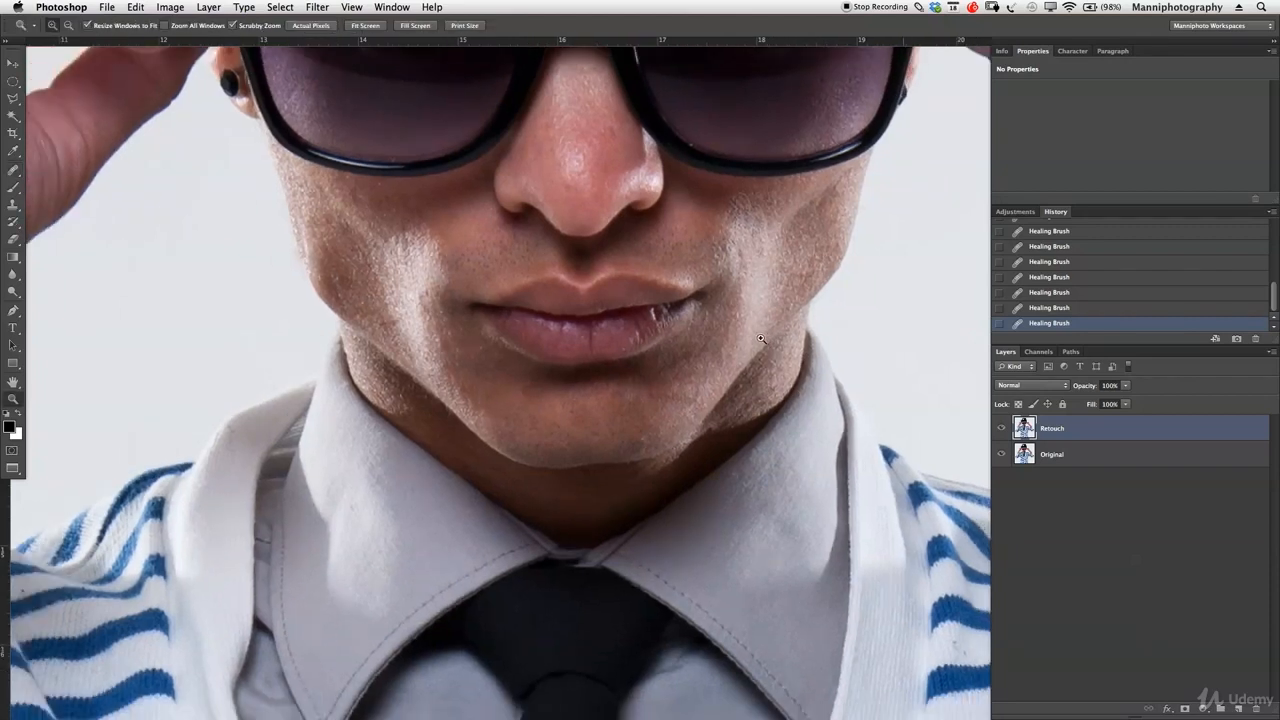
key(s)
click(624, 350)
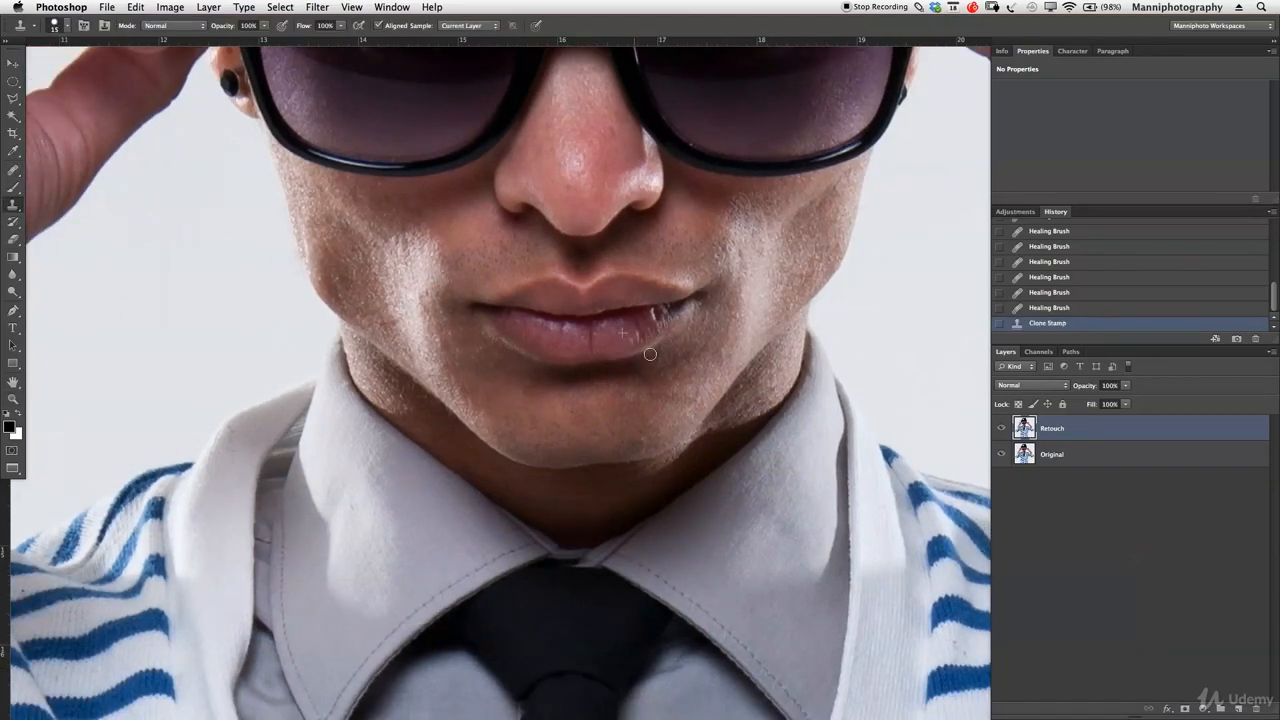
click(473, 365)
click(492, 372)
click(469, 371)
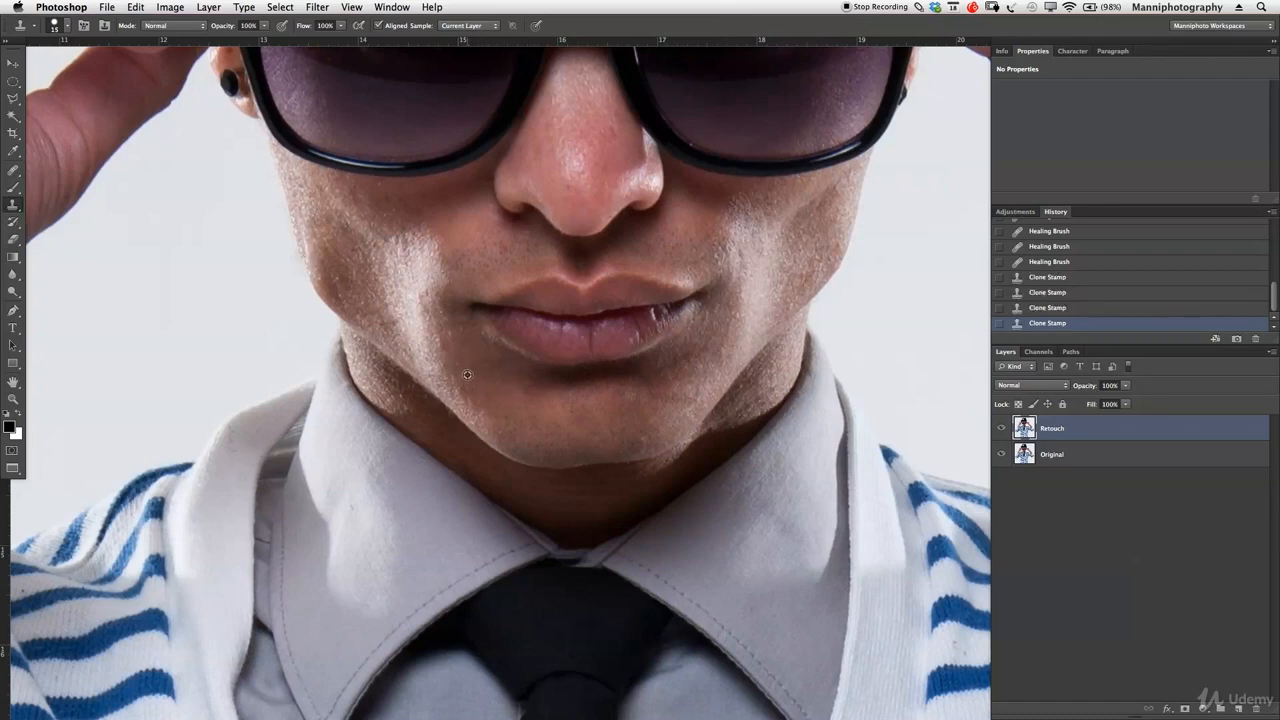
Step: Heal the remaining spots beside the mouth, above the upper lip and along the nose
key(j)
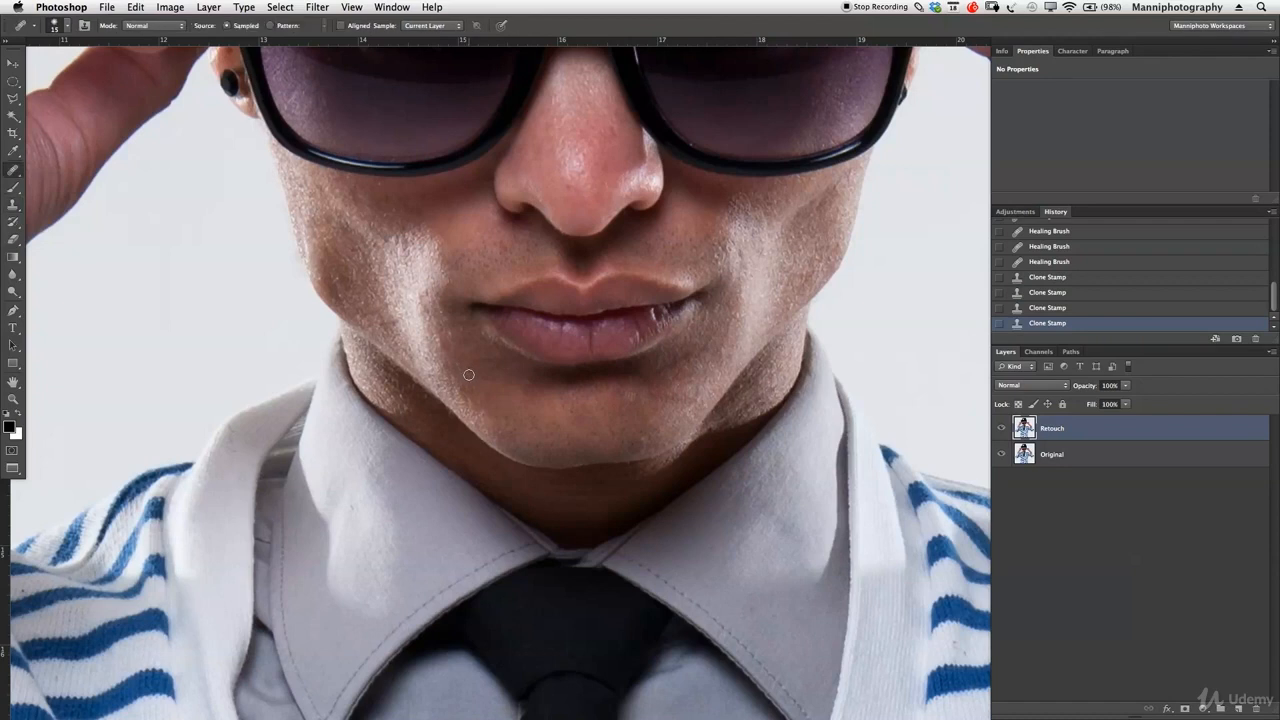
click(474, 370)
click(465, 362)
click(458, 336)
click(444, 348)
click(468, 289)
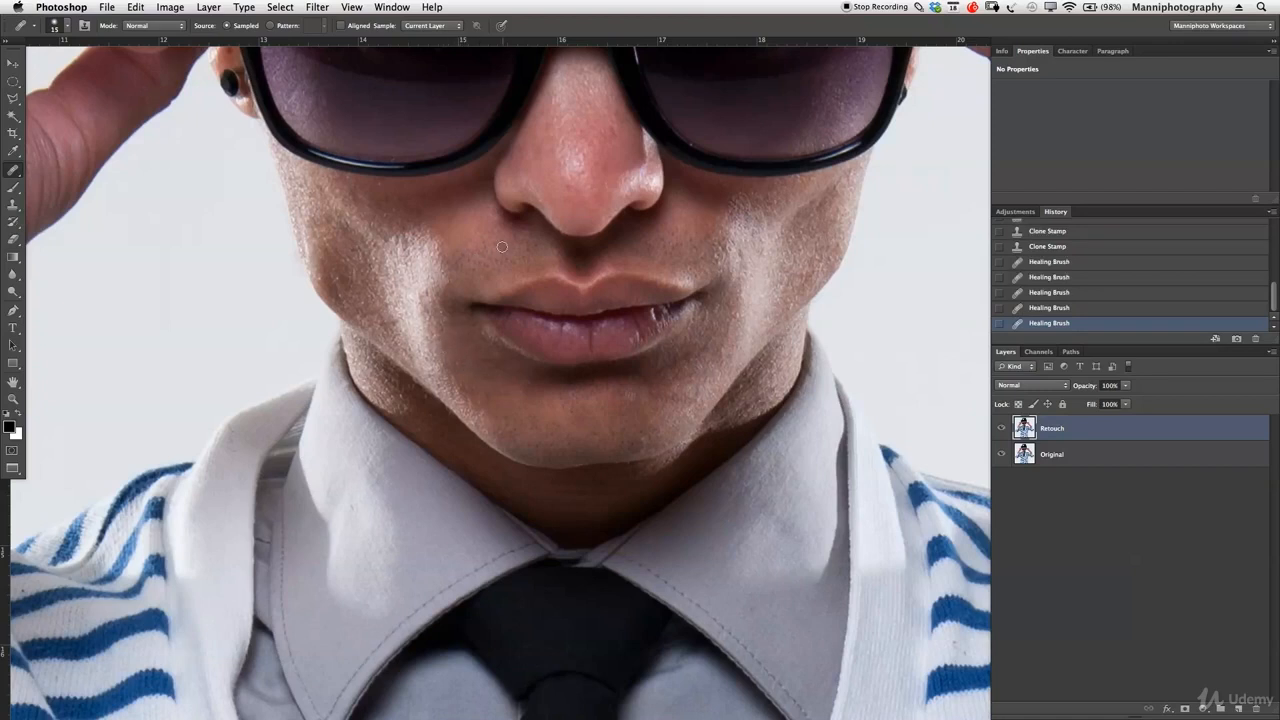
click(501, 245)
scroll(609, 192, up, 5)
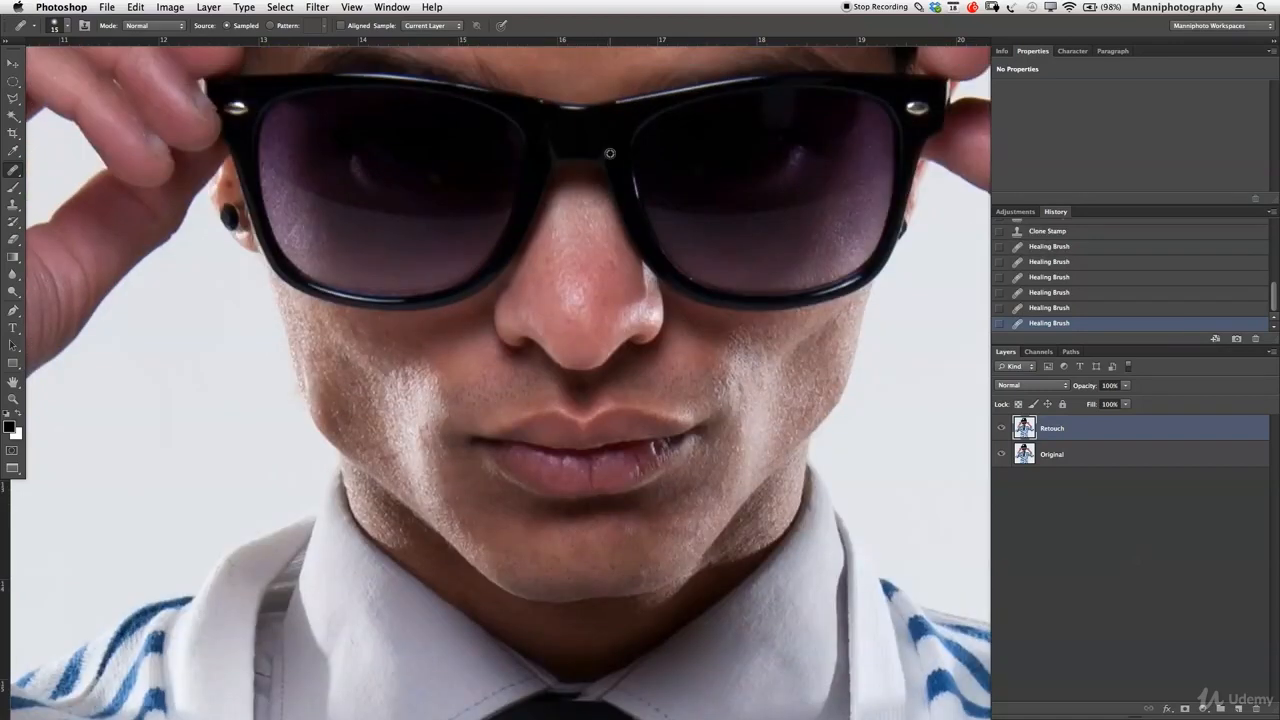
click(624, 218)
Step: Heal the dark mole on the wrist of the raised hand beside the earring
scroll(640, 523, up, 5)
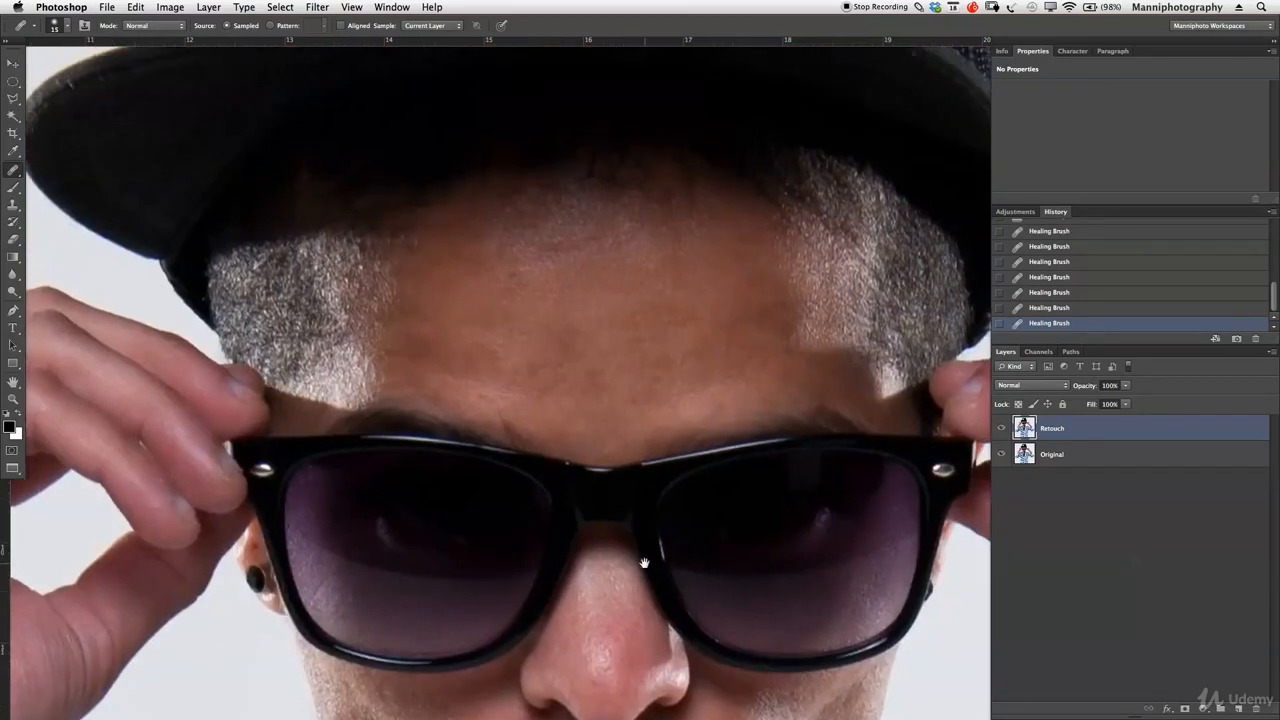
key(z)
drag(602, 507, 566, 369)
drag(510, 414, 517, 353)
drag(277, 488, 414, 420)
key(j)
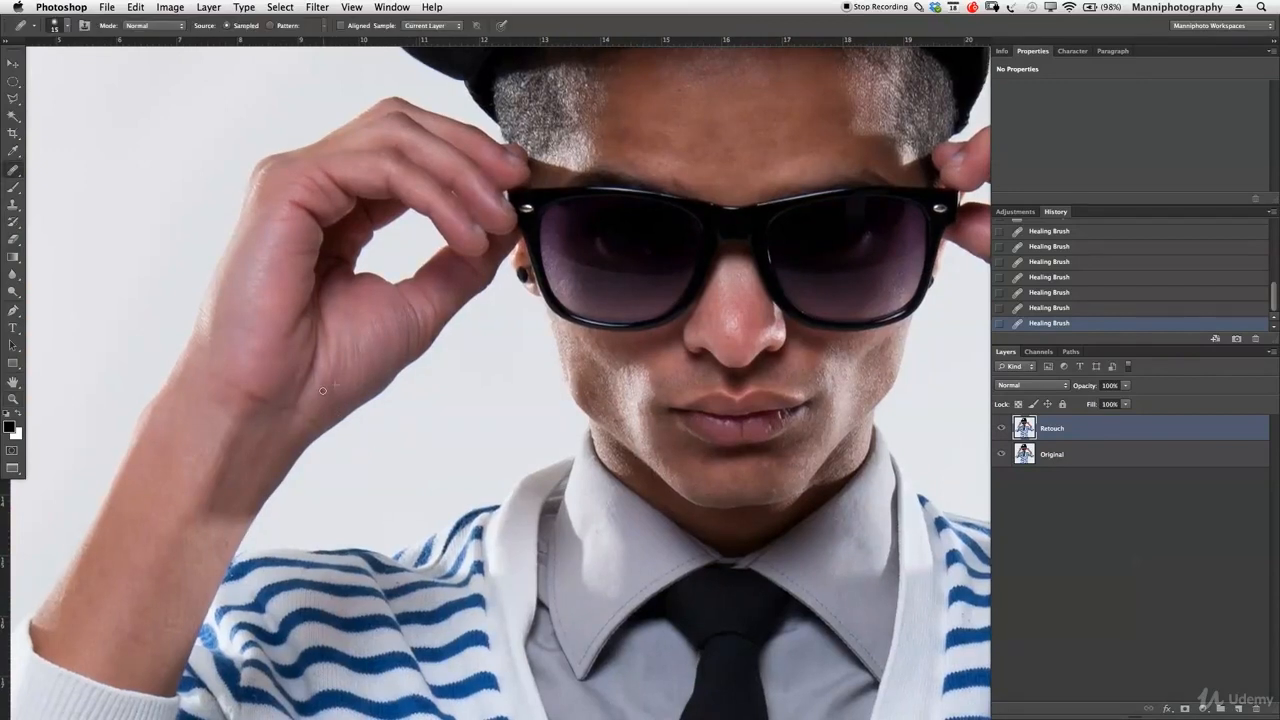
scroll(384, 397, down, 10)
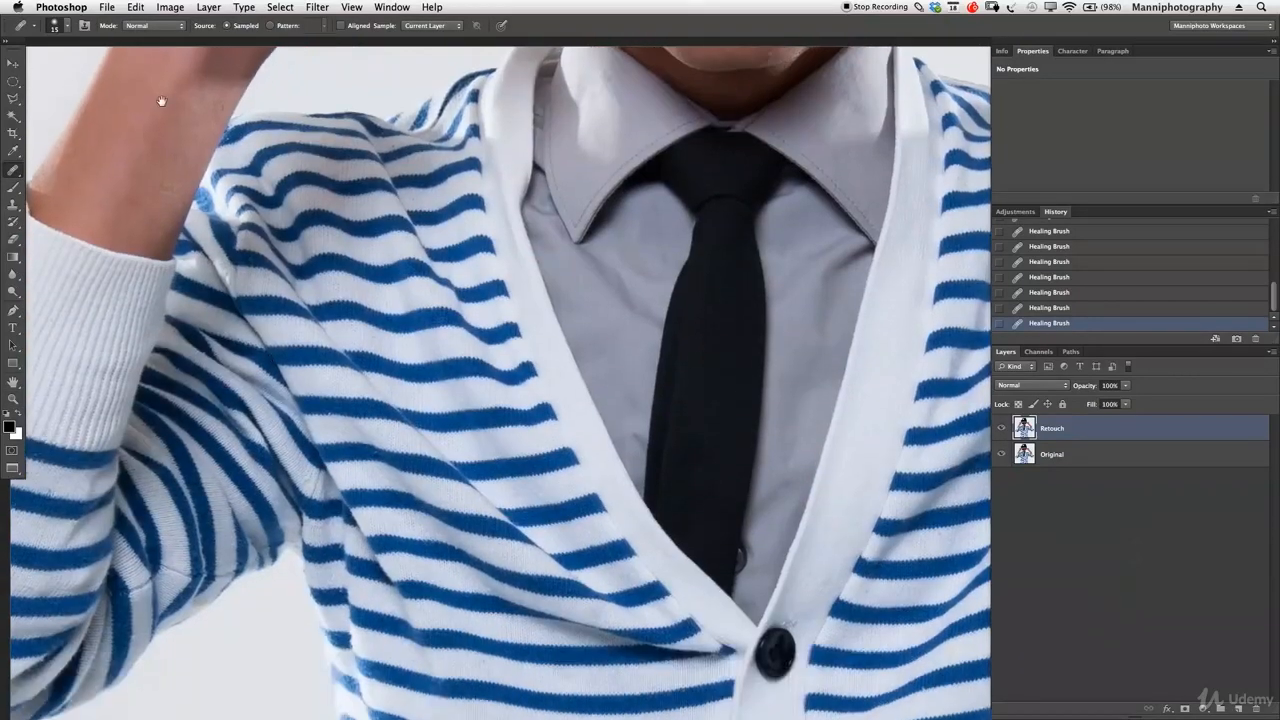
scroll(447, 545, up, 10)
scroll(447, 545, left, 4)
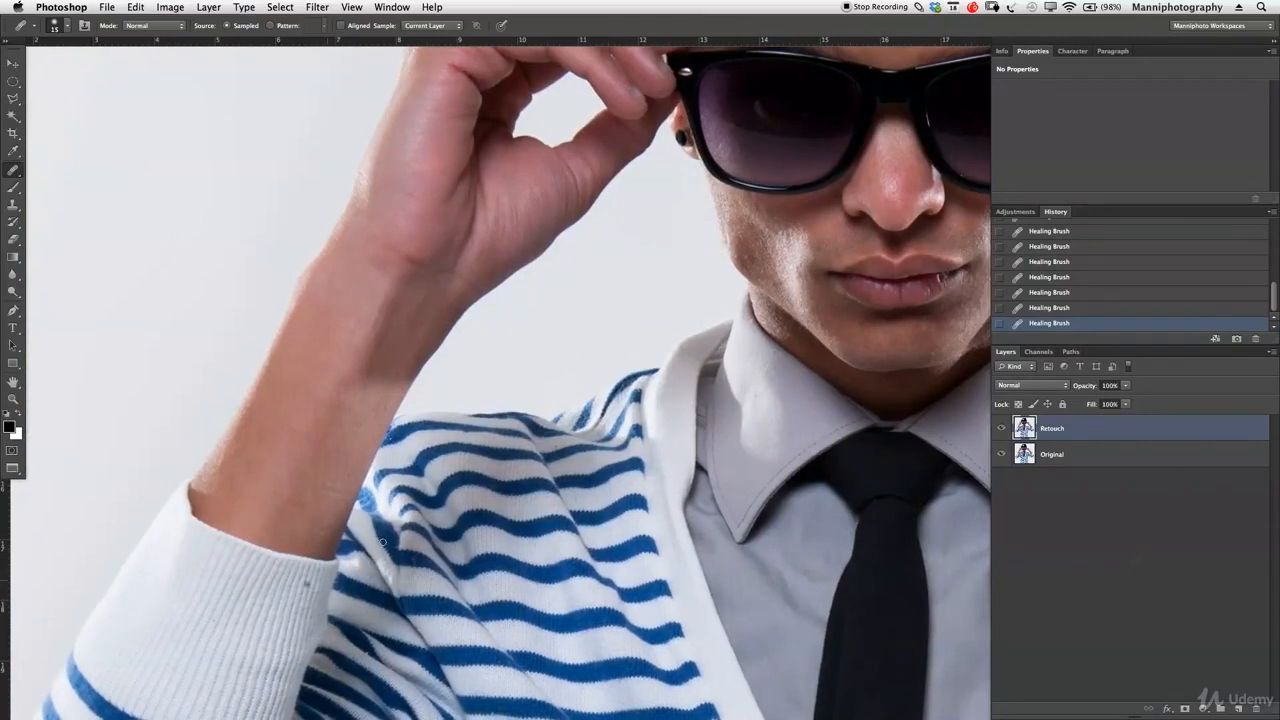
Step: Review the whole portrait and hide the Retouch layer to compare the face and hands with the original
key(z)
drag(696, 500, 642, 500)
drag(714, 503, 598, 427)
drag(706, 426, 650, 424)
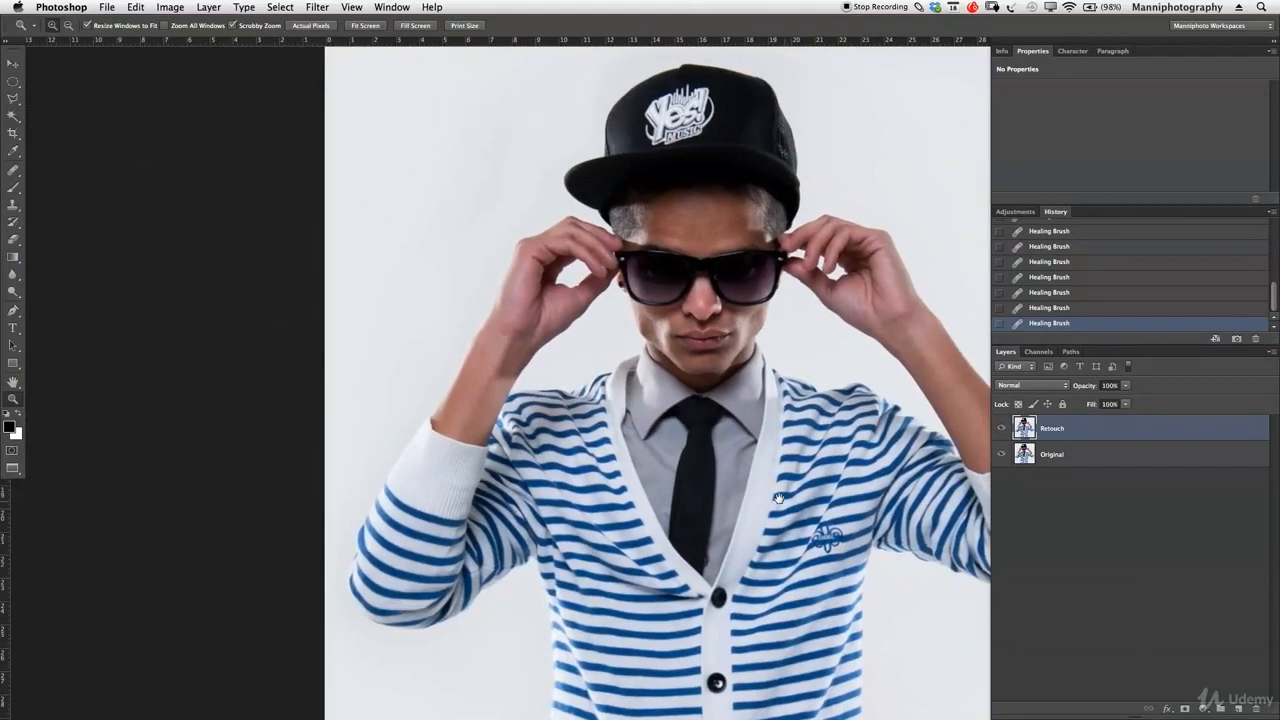
drag(780, 499, 694, 440)
drag(788, 482, 741, 467)
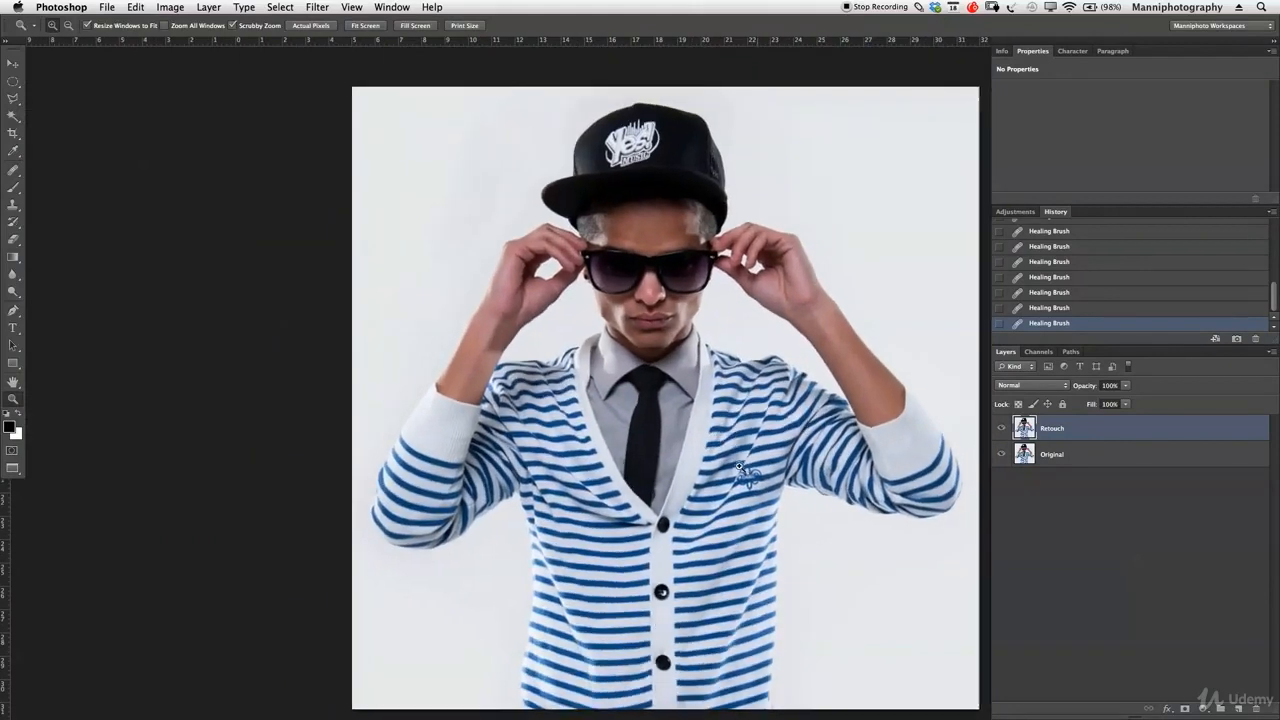
drag(688, 210, 744, 240)
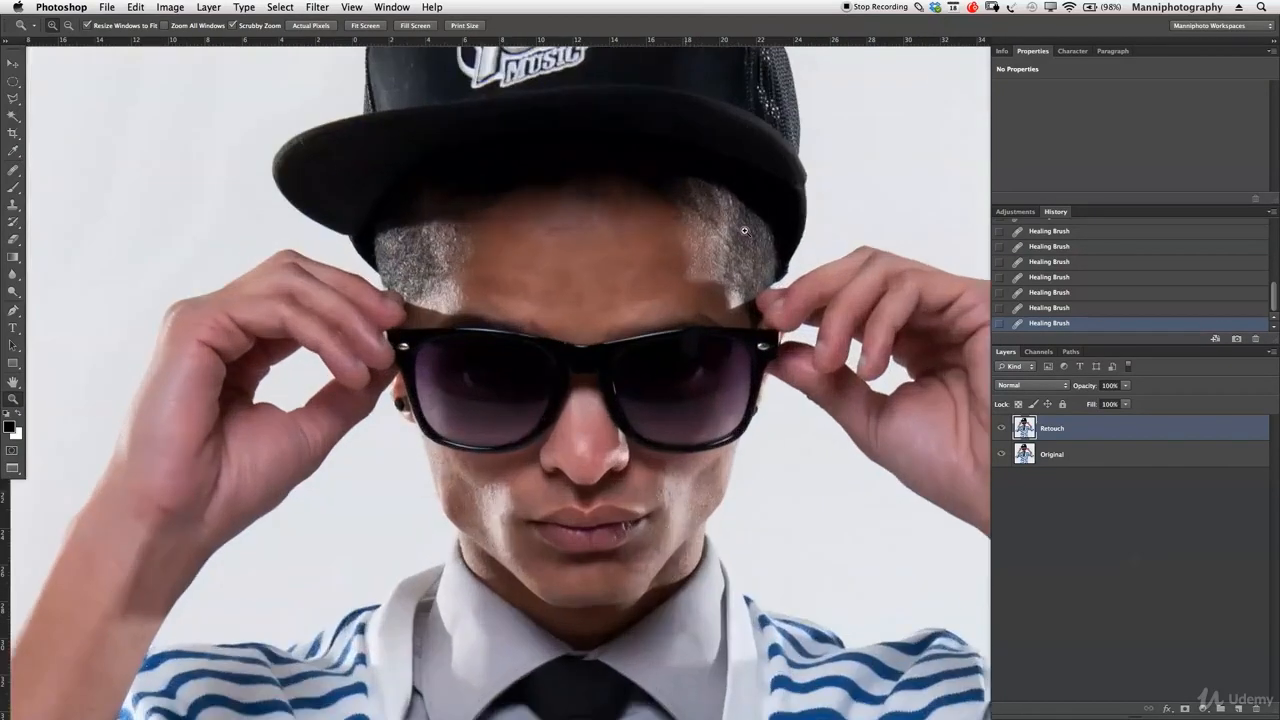
scroll(731, 281, down, 2)
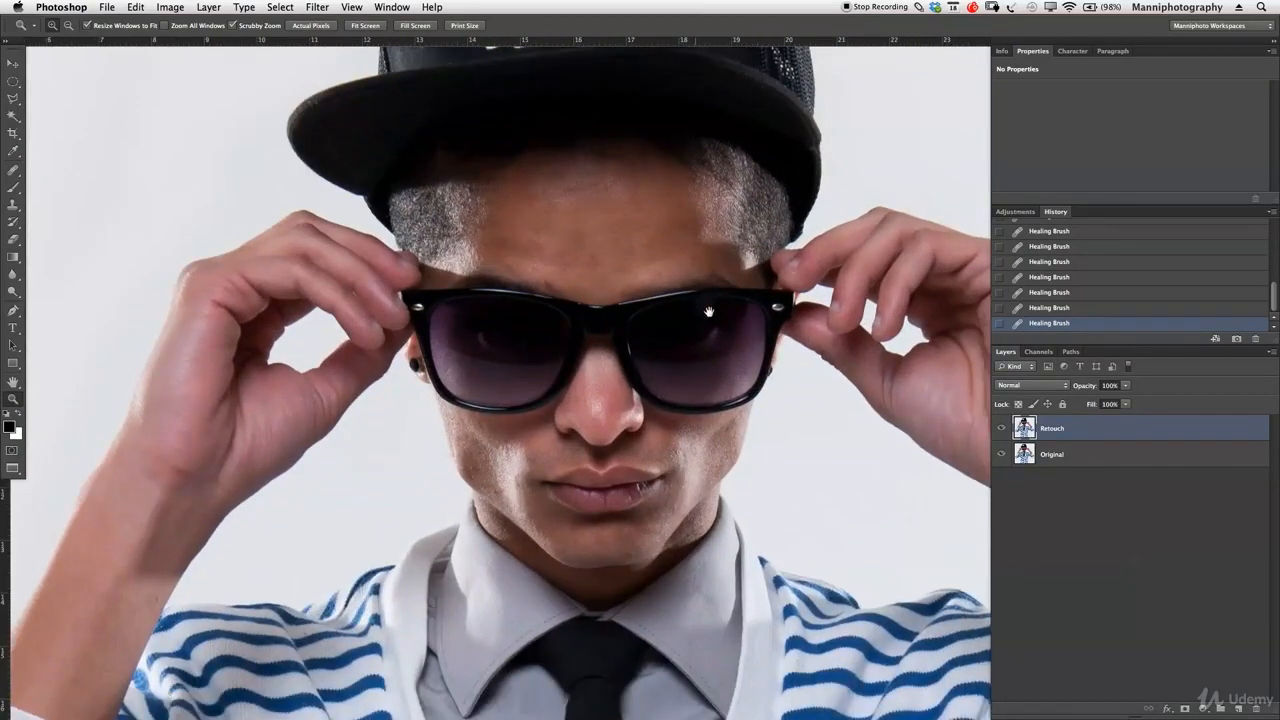
click(1001, 429)
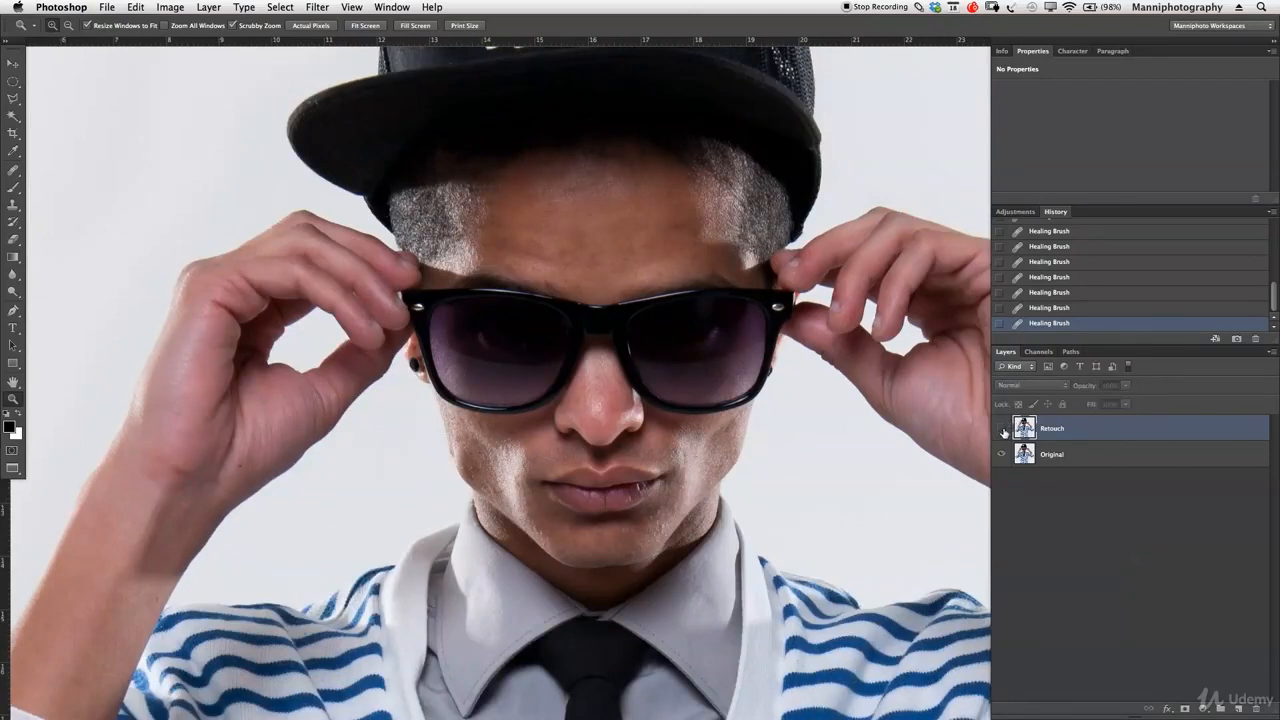
Step: Compare the face and hands before and after retouching, leaving the Retouch layer visible
click(1002, 429)
click(1002, 429)
click(1002, 429)
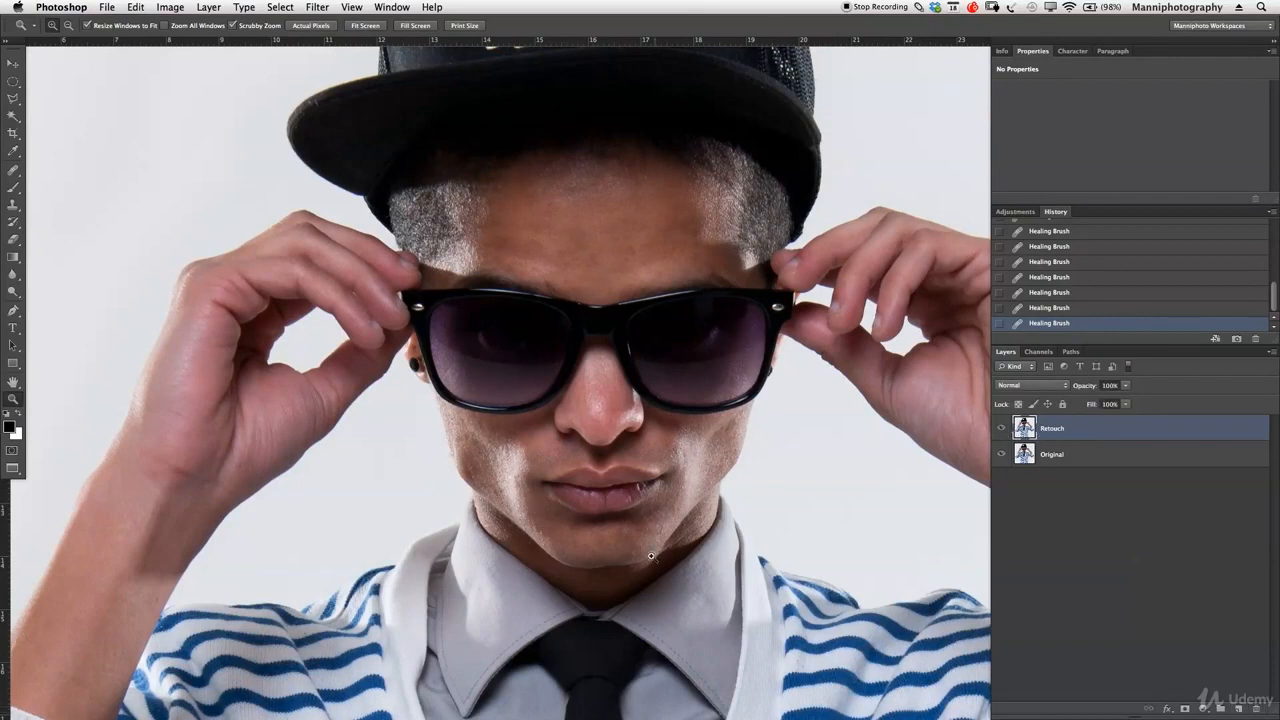
drag(537, 549, 549, 425)
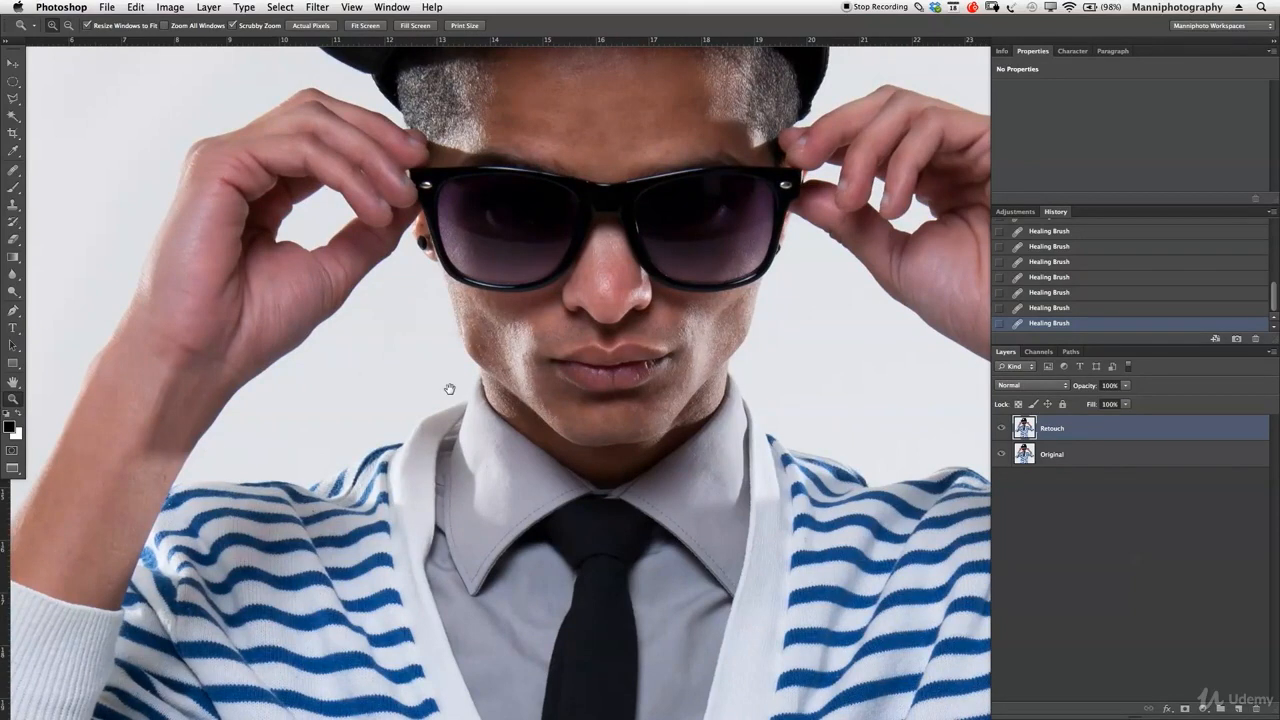
drag(668, 355, 654, 407)
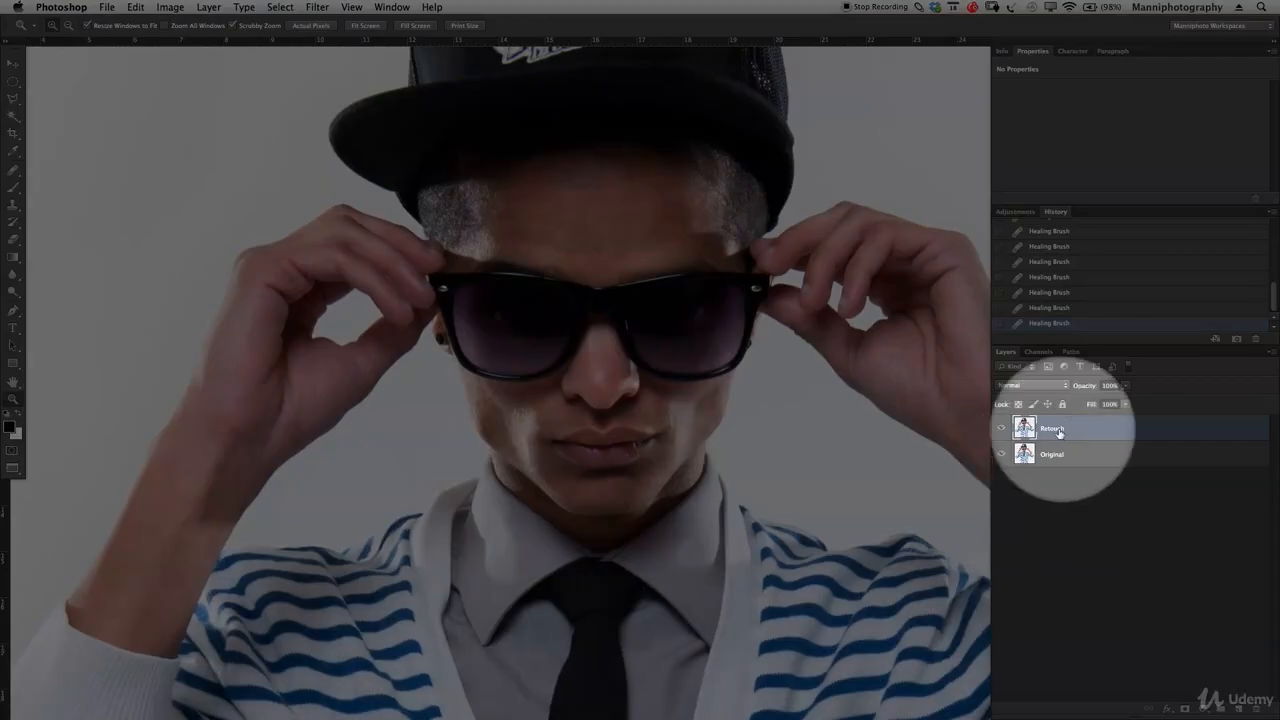
scroll(697, 310, up, 2)
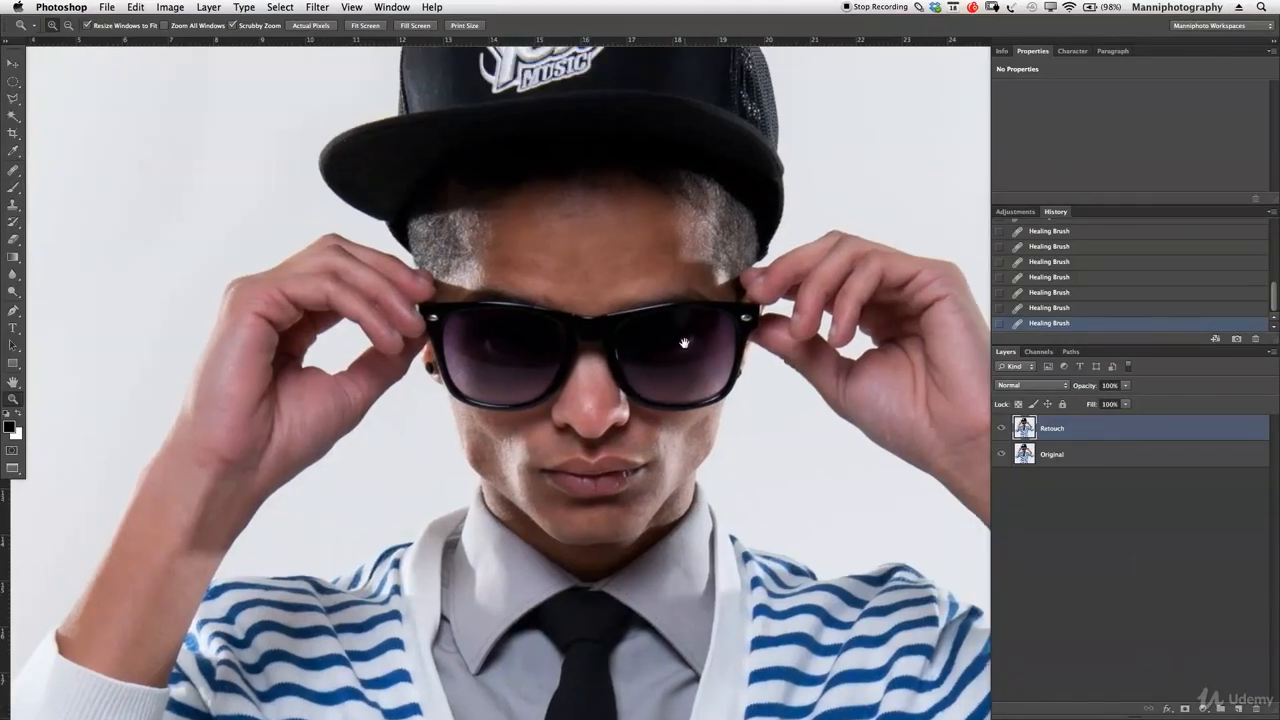
Step: Open the Liquify filter on the Retouch layer and set the brush size to 202 for work on the face
click(318, 7)
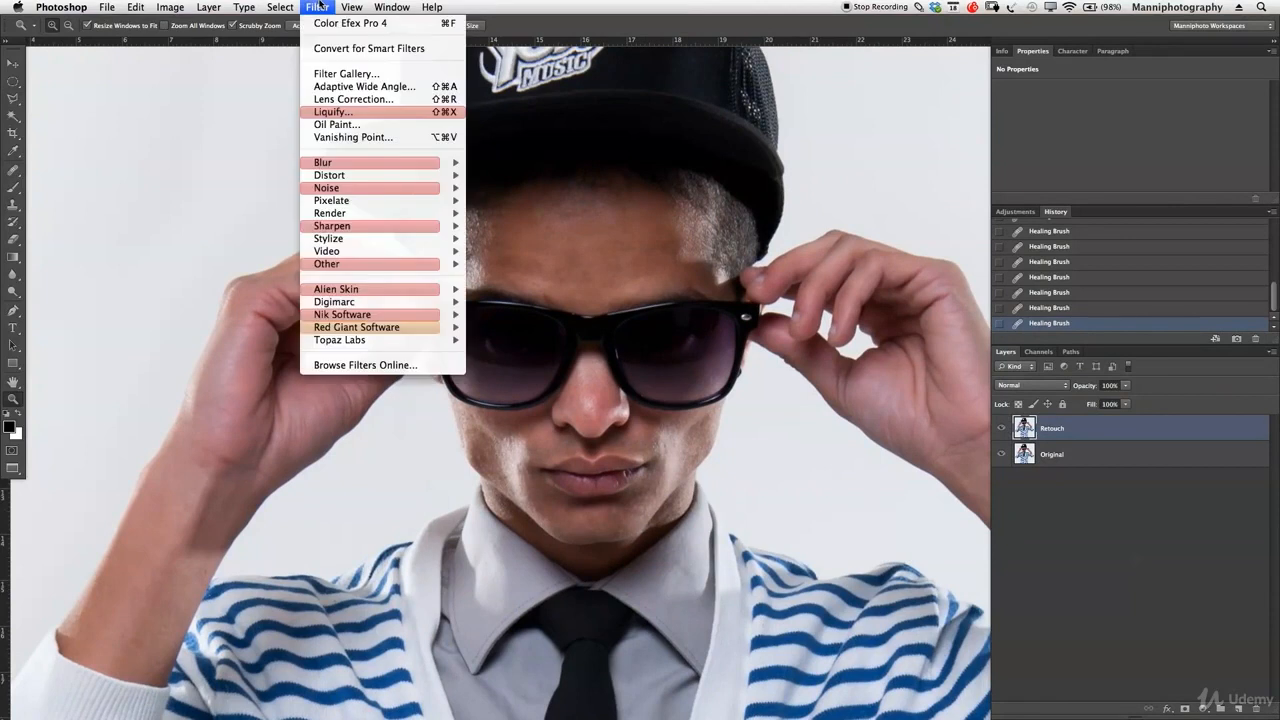
click(348, 112)
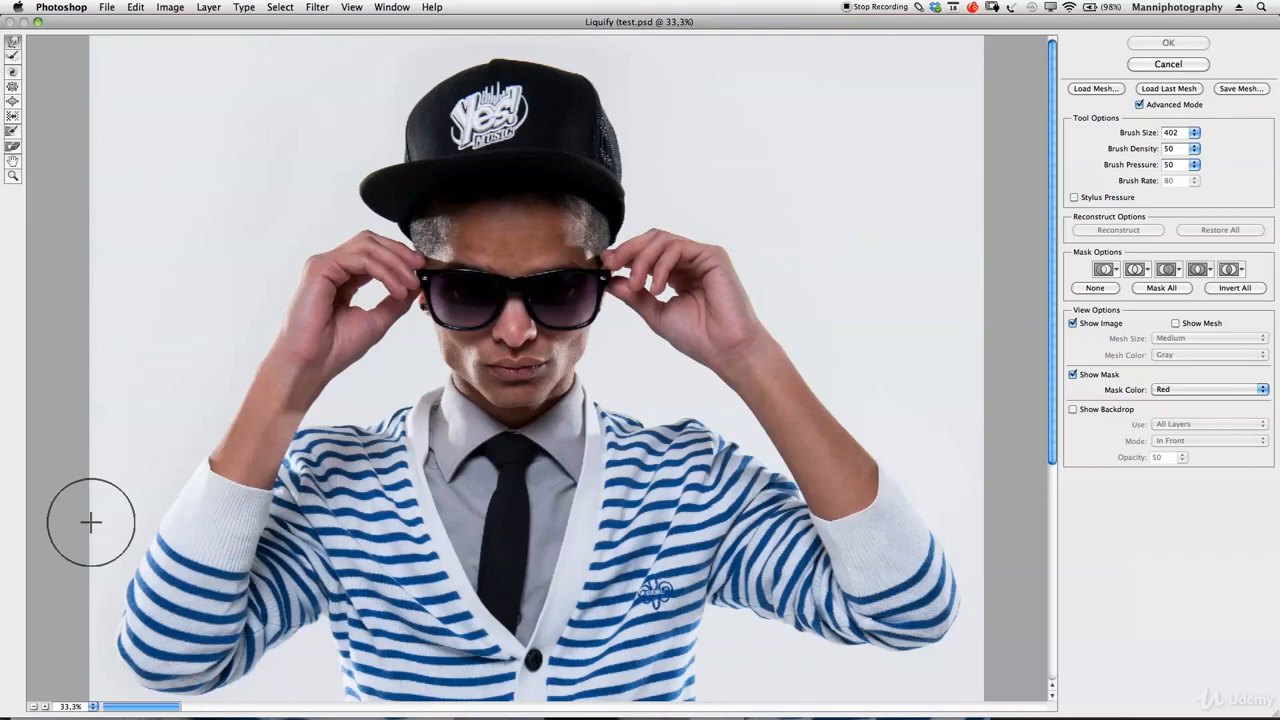
click(44, 707)
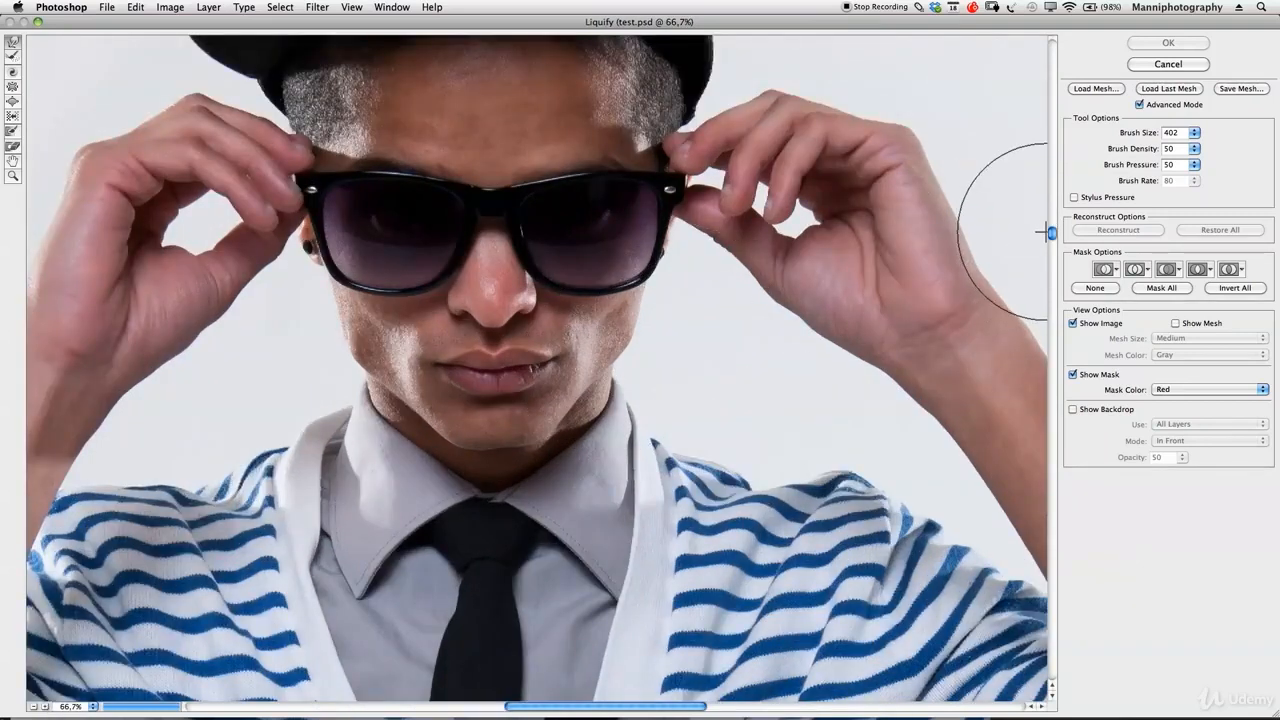
drag(1050, 232, 1050, 175)
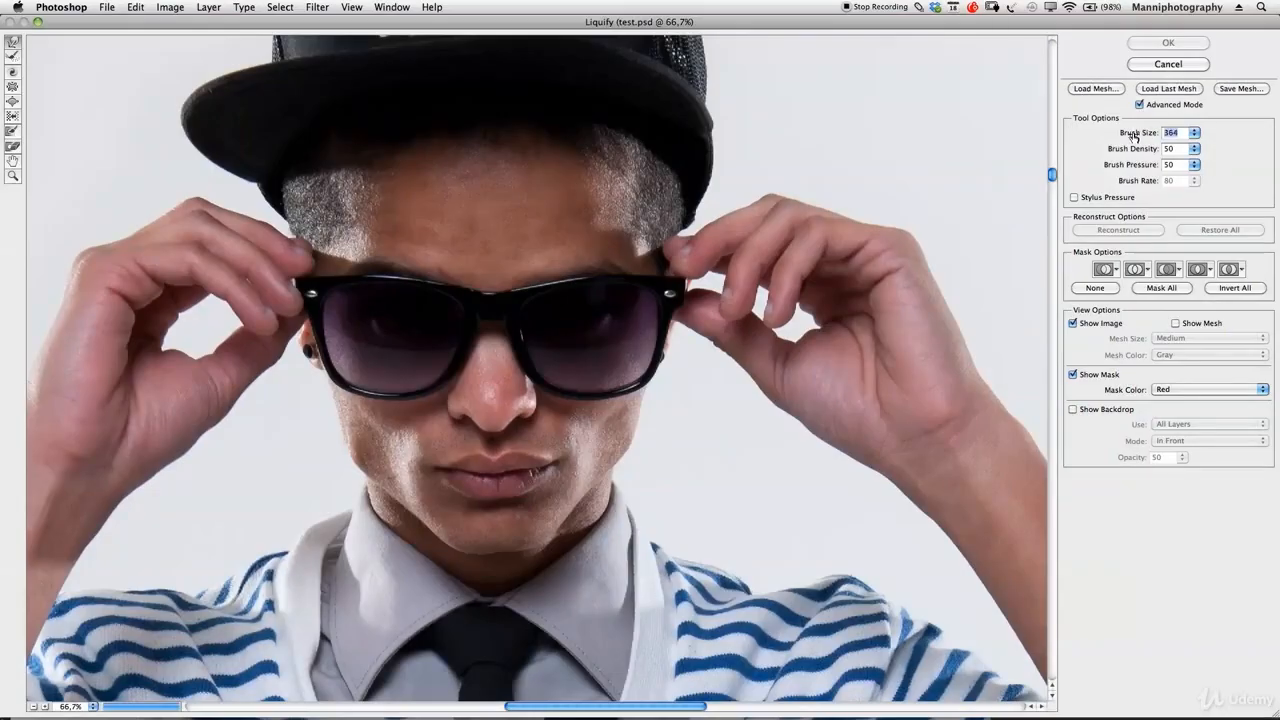
drag(1134, 136, 1113, 137)
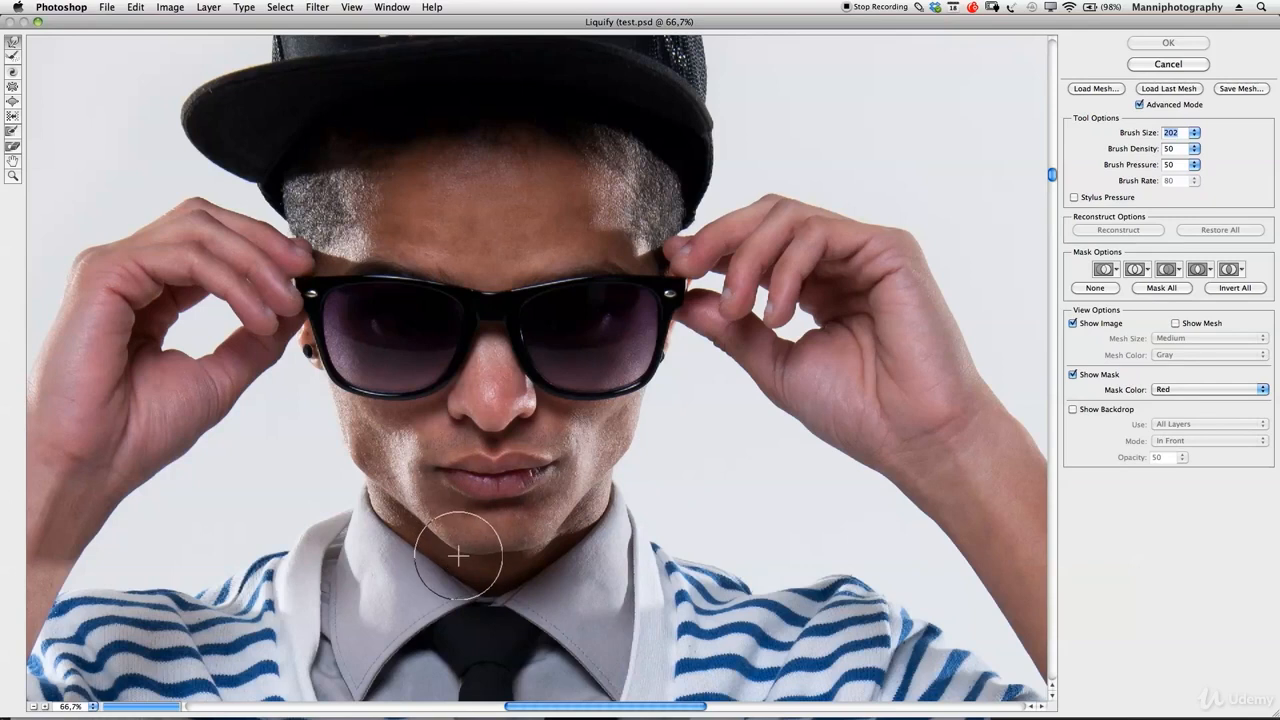
Step: Push the jawline, chin and corner of the mouth gently into shape with the Forward Warp tool
click(351, 467)
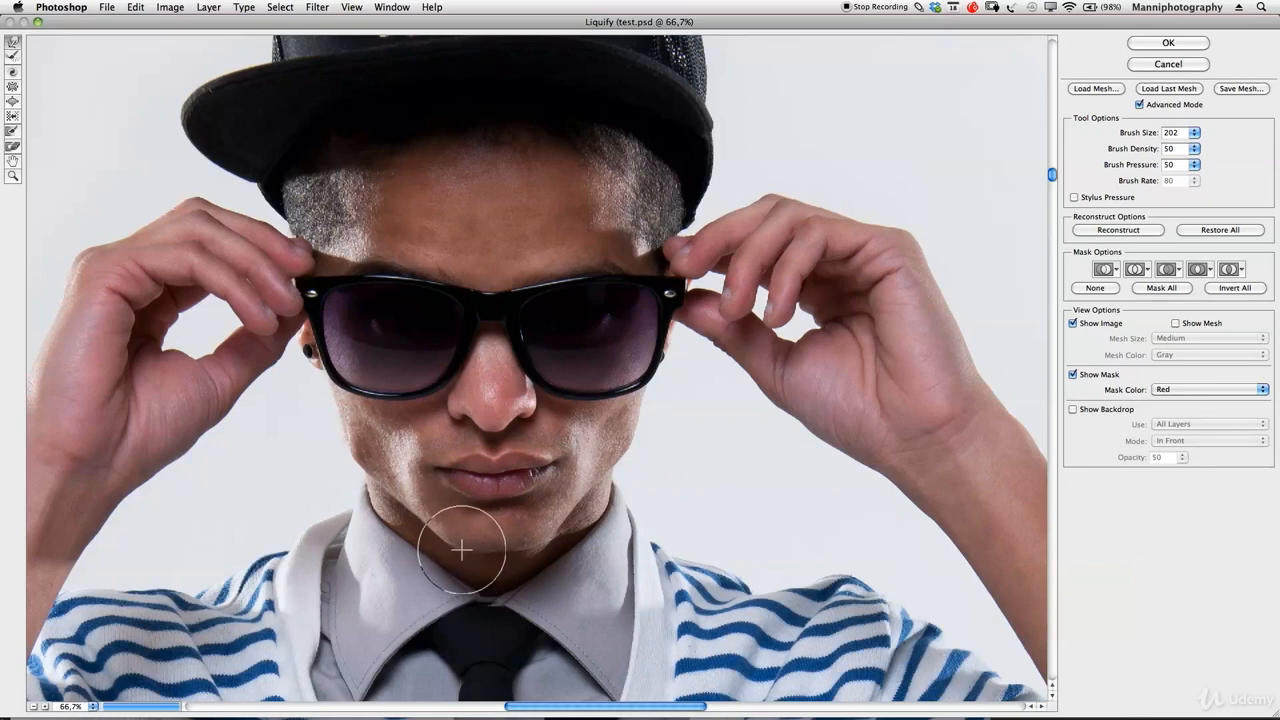
mouse_move(469, 555)
mouse_down()
mouse_move(528, 551)
mouse_move(557, 490)
mouse_move(621, 460)
mouse_up()
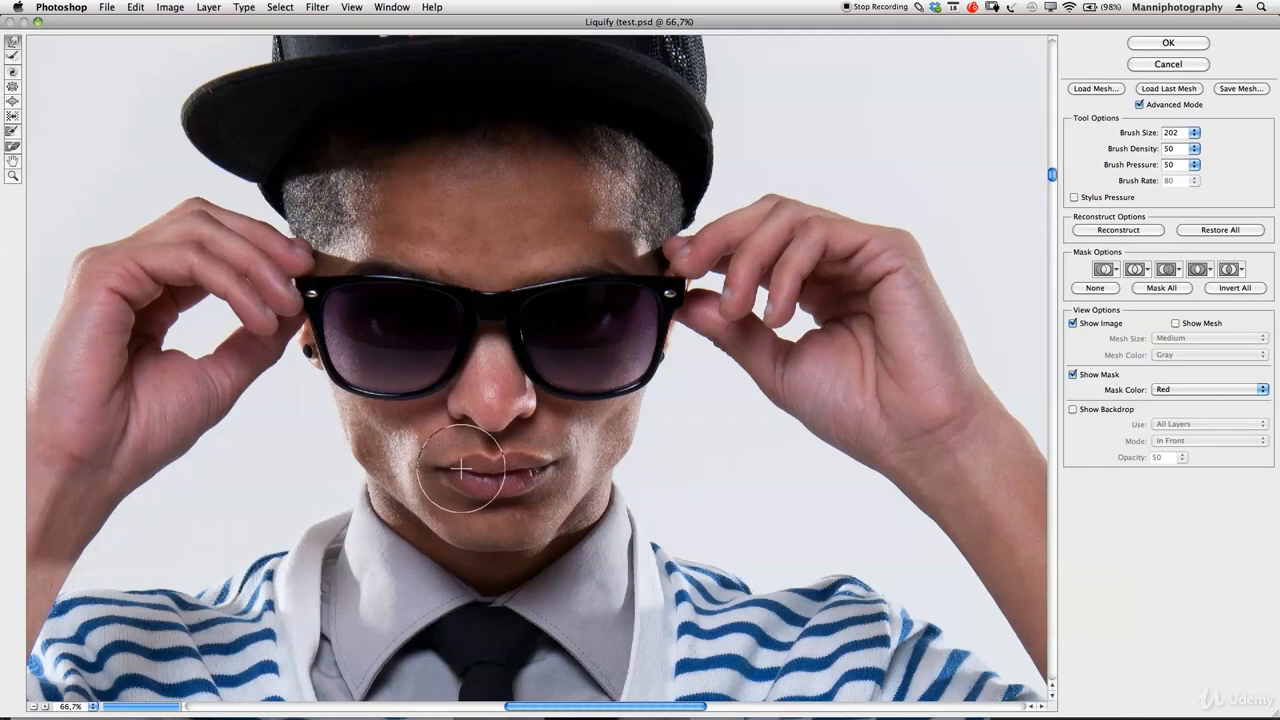
mouse_move(538, 464)
mouse_down()
mouse_move(457, 466)
mouse_move(457, 500)
mouse_move(466, 480)
mouse_move(536, 477)
mouse_up()
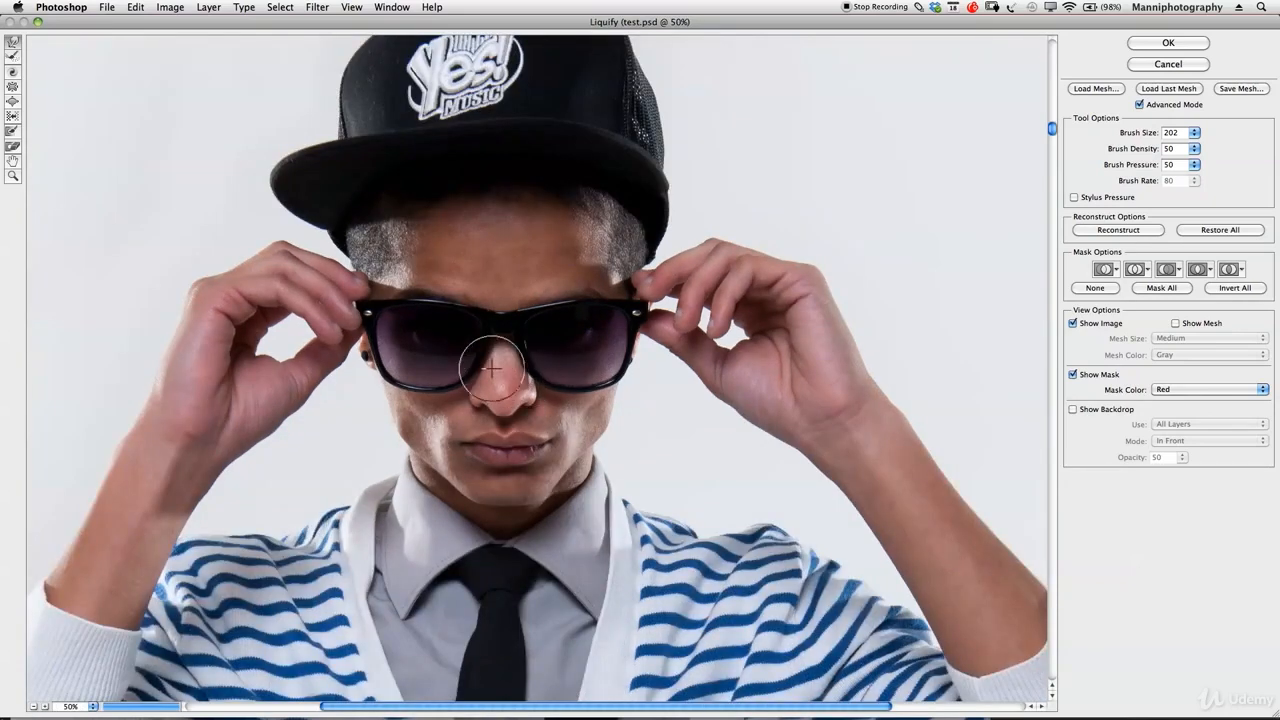
Step: Reshape the sides and tip of the nose with brush sizes 288 and 212, and undo the latest strokes
drag(1135, 135, 1166, 131)
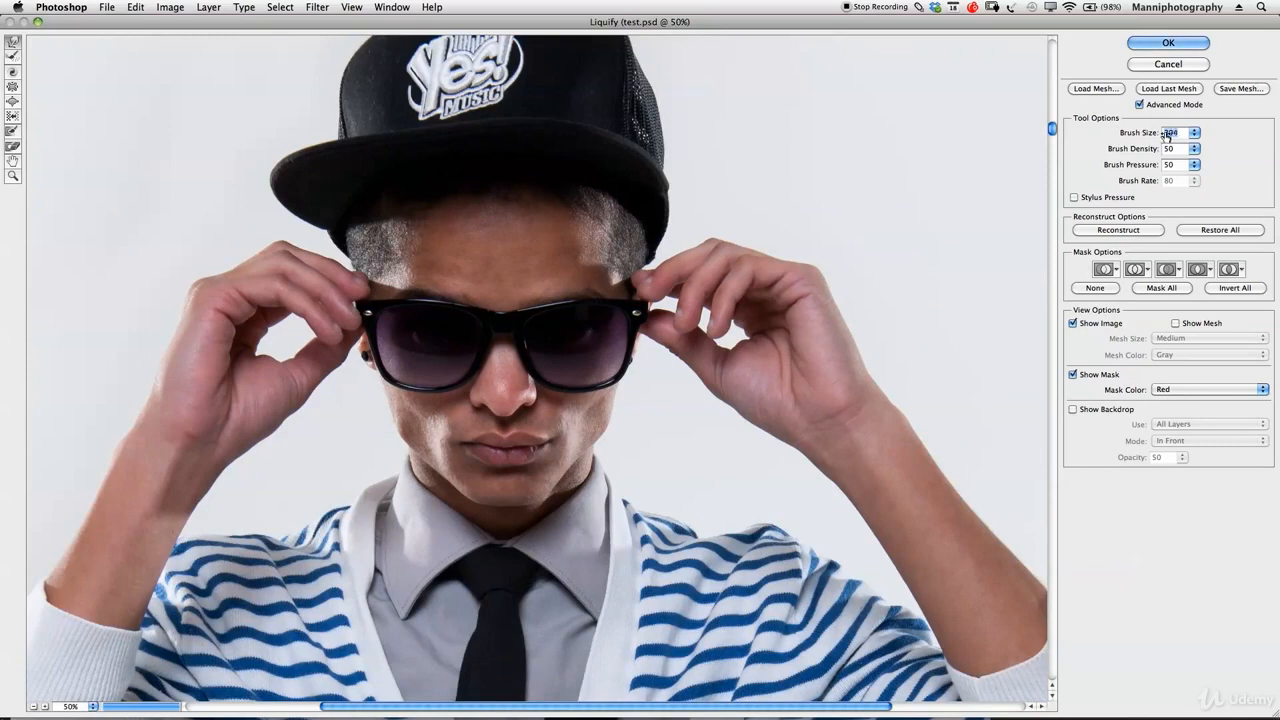
drag(528, 386, 521, 386)
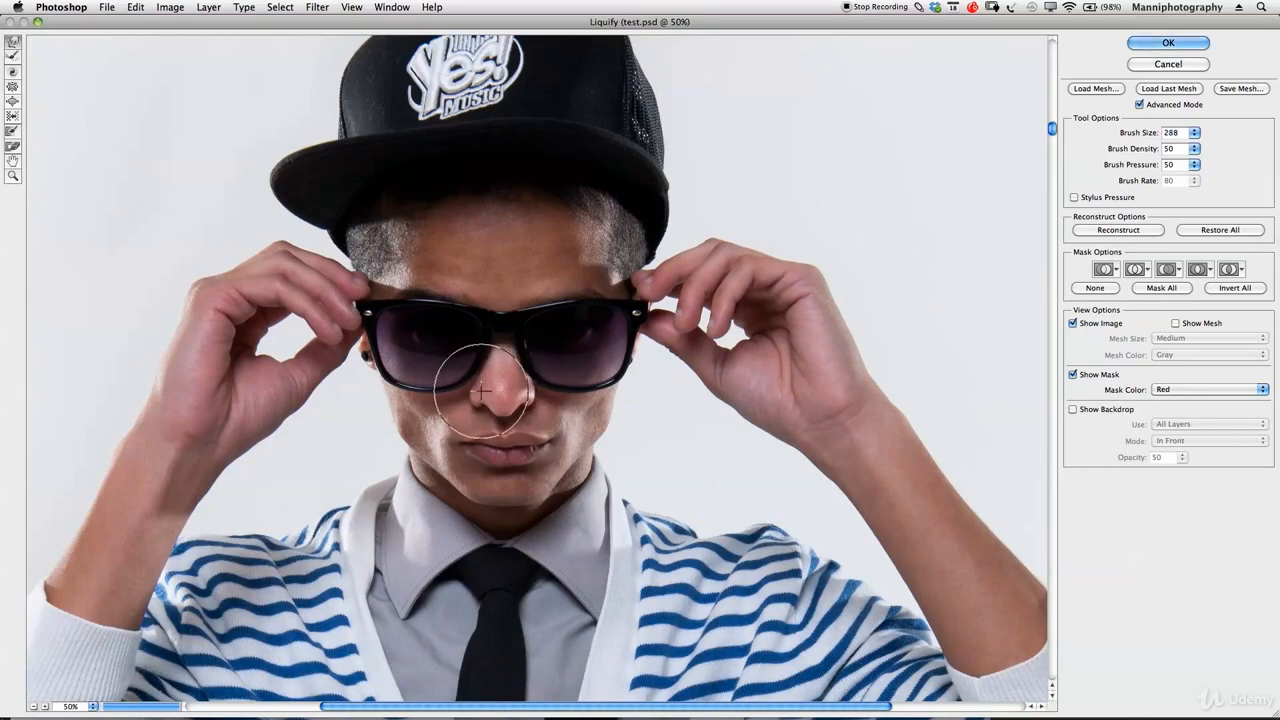
drag(474, 395, 480, 394)
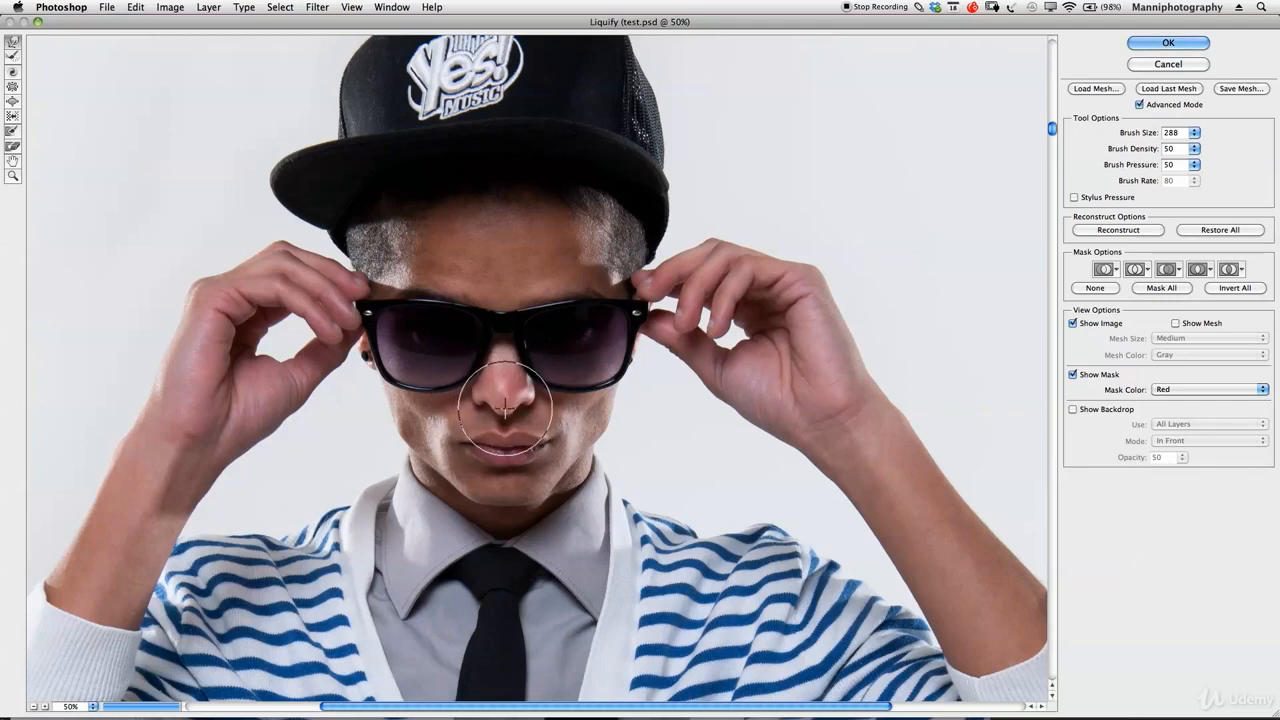
drag(1133, 142, 1112, 138)
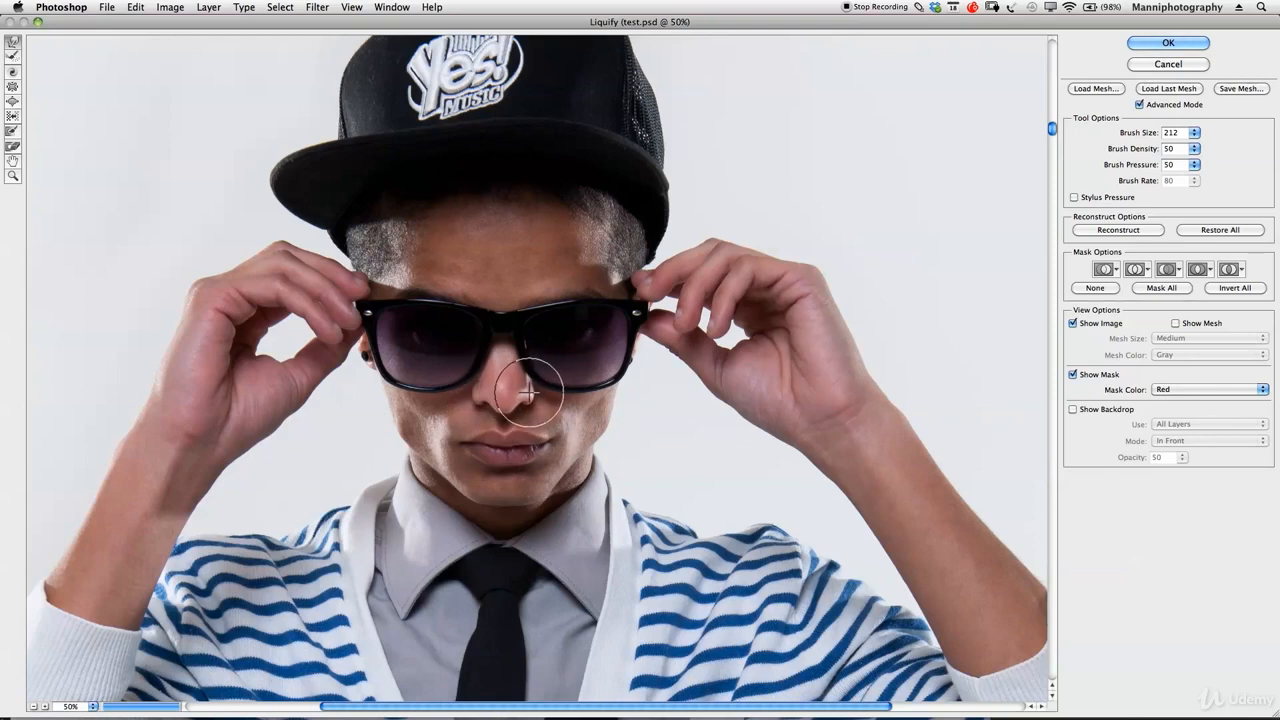
mouse_move(503, 410)
mouse_down()
mouse_move(500, 357)
mouse_move(517, 363)
mouse_move(490, 358)
mouse_move(486, 384)
mouse_up()
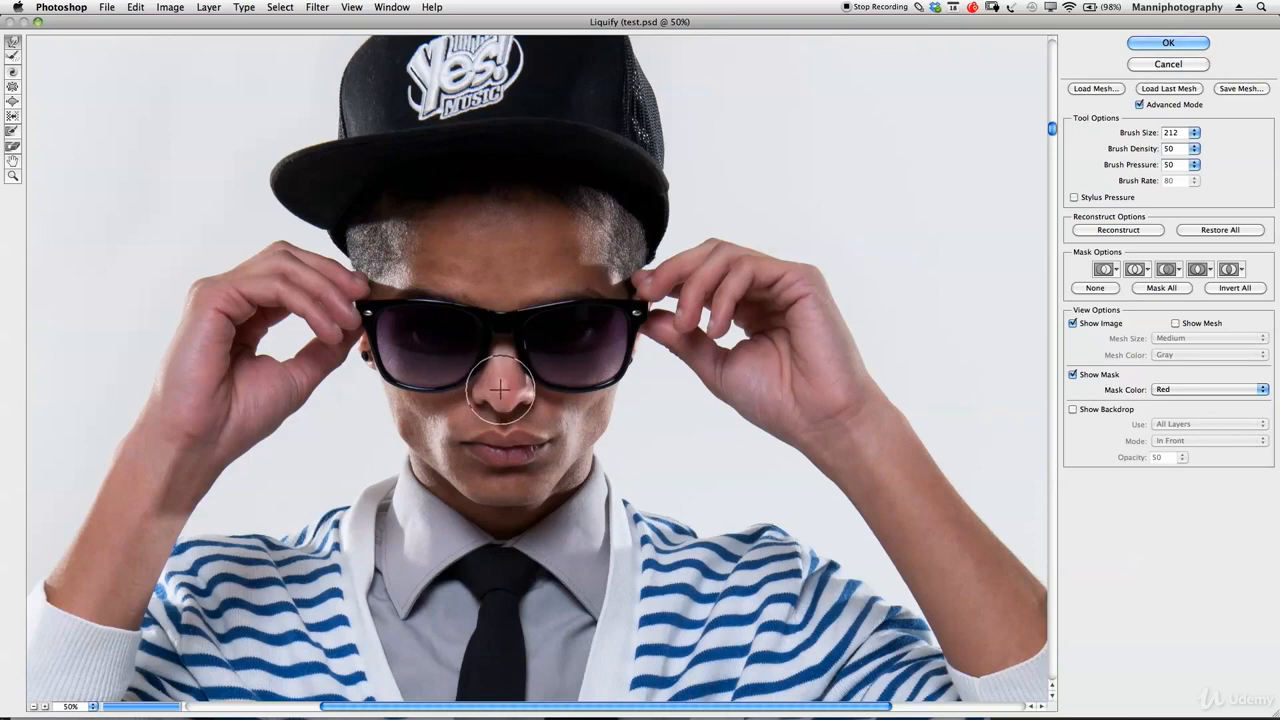
key(ctrl+z)
key(ctrl+z)
key(ctrl+z)
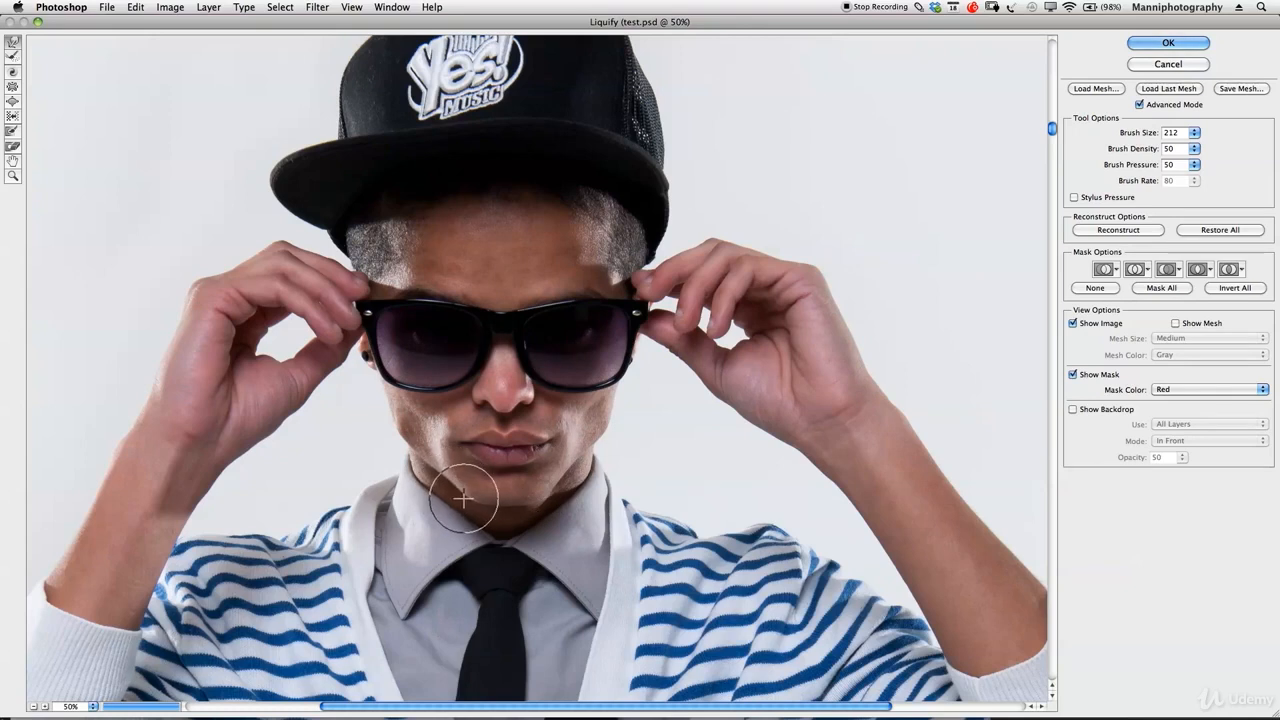
Step: Refine the chin and jawline with the 212 brush and apply the Liquify changes
mouse_move(470, 503)
mouse_down()
mouse_move(543, 491)
mouse_move(514, 457)
mouse_move(492, 463)
mouse_move(503, 468)
mouse_move(508, 457)
mouse_move(469, 443)
mouse_move(540, 442)
mouse_move(566, 466)
mouse_move(552, 438)
mouse_up()
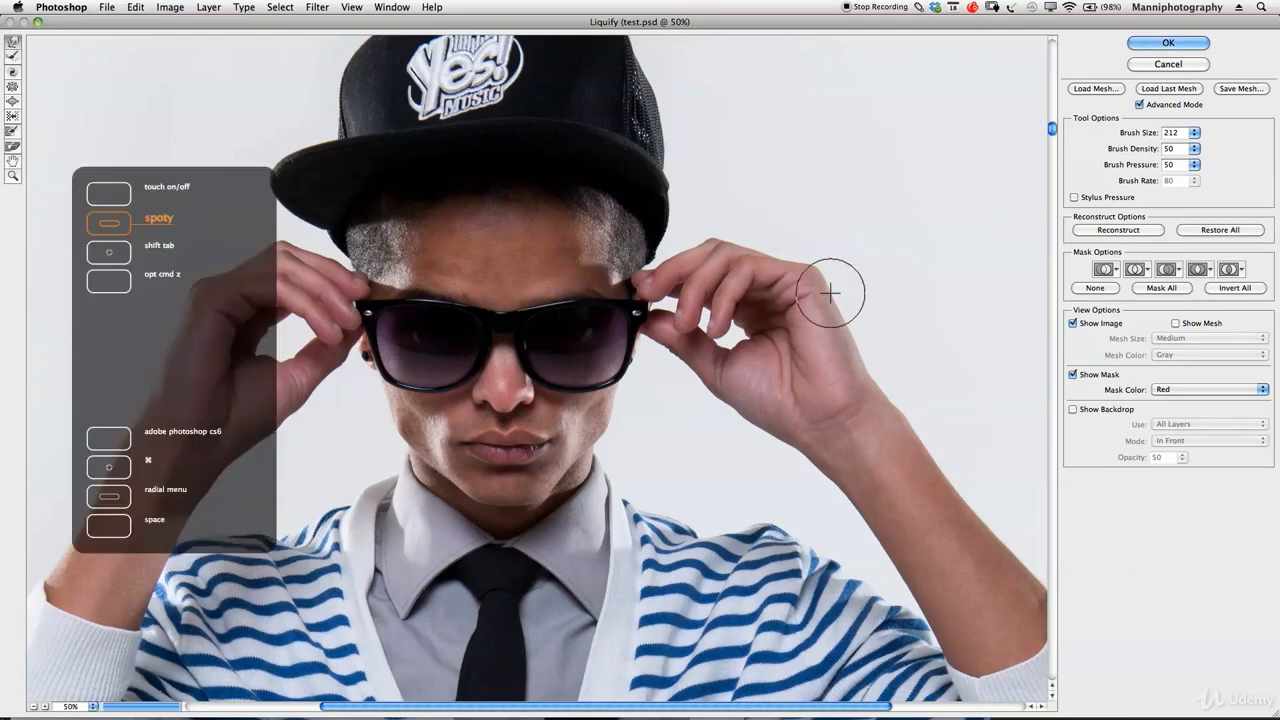
key(F1)
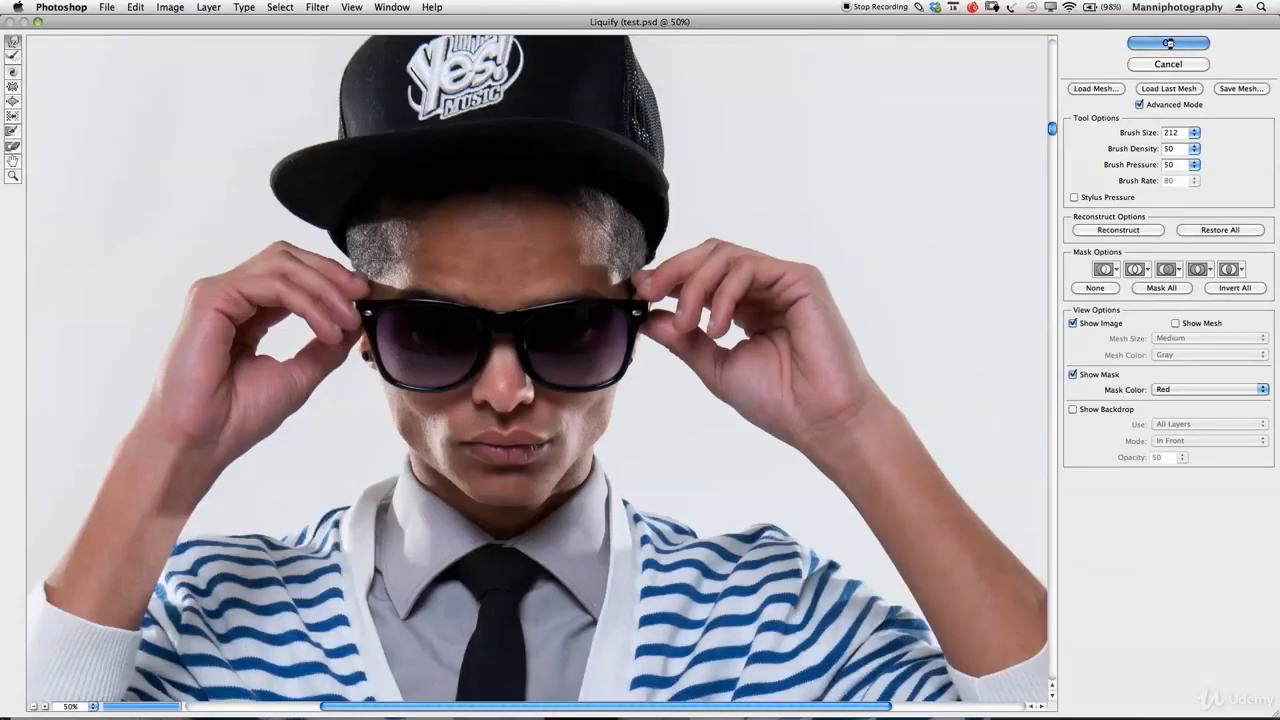
click(1168, 43)
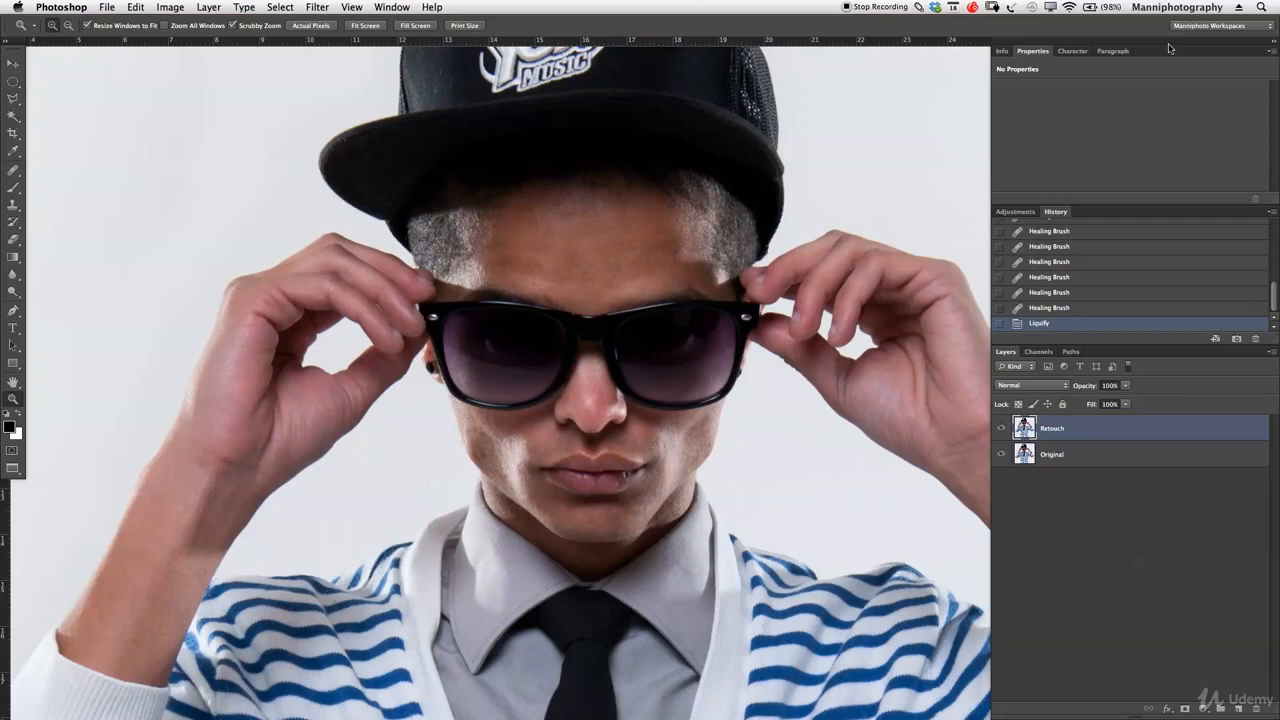
Step: Compare the reshaped Retouch layer with the original, both close to the face and across the whole portrait
drag(668, 373, 642, 372)
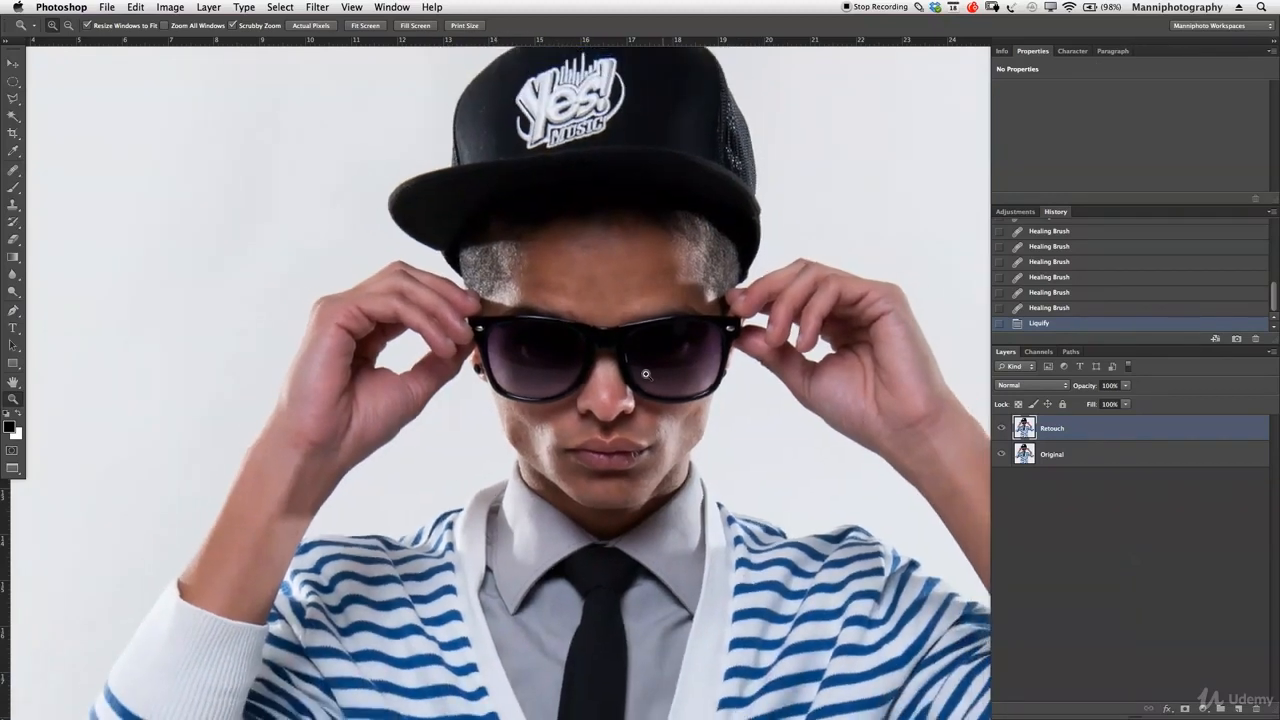
click(1001, 429)
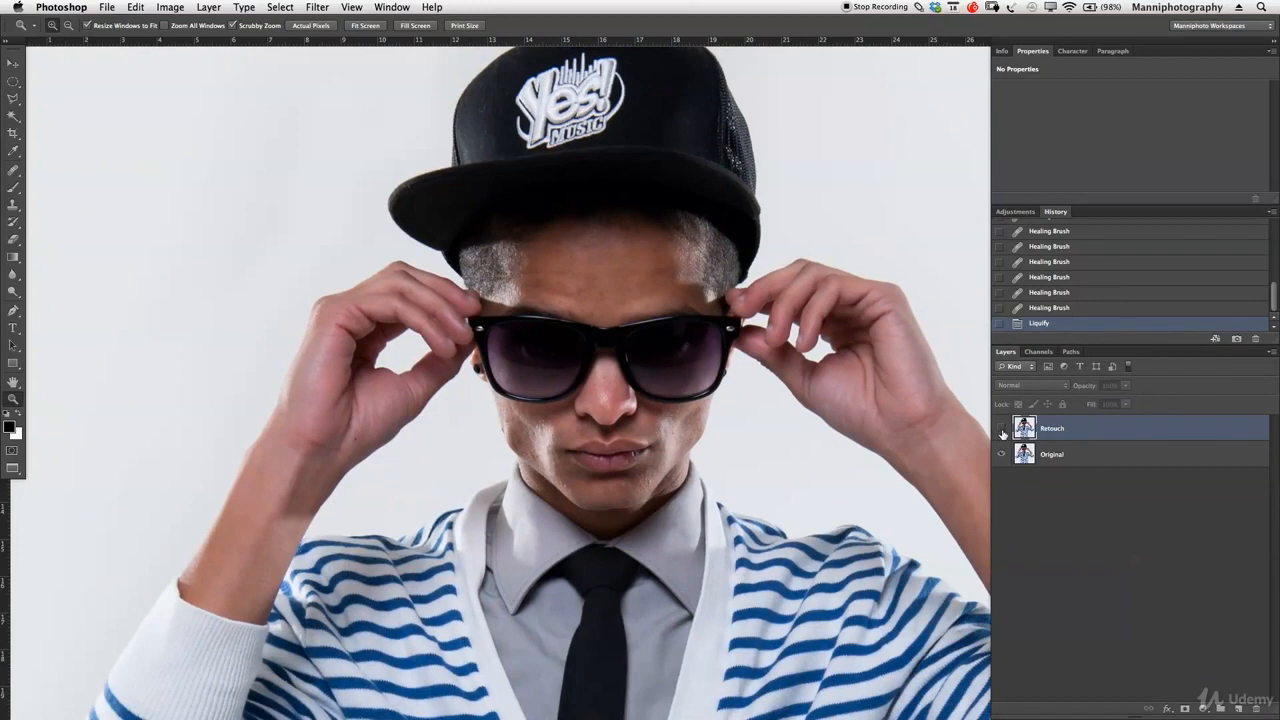
click(1001, 429)
click(1001, 429)
click(1001, 429)
scroll(706, 459, down, 3)
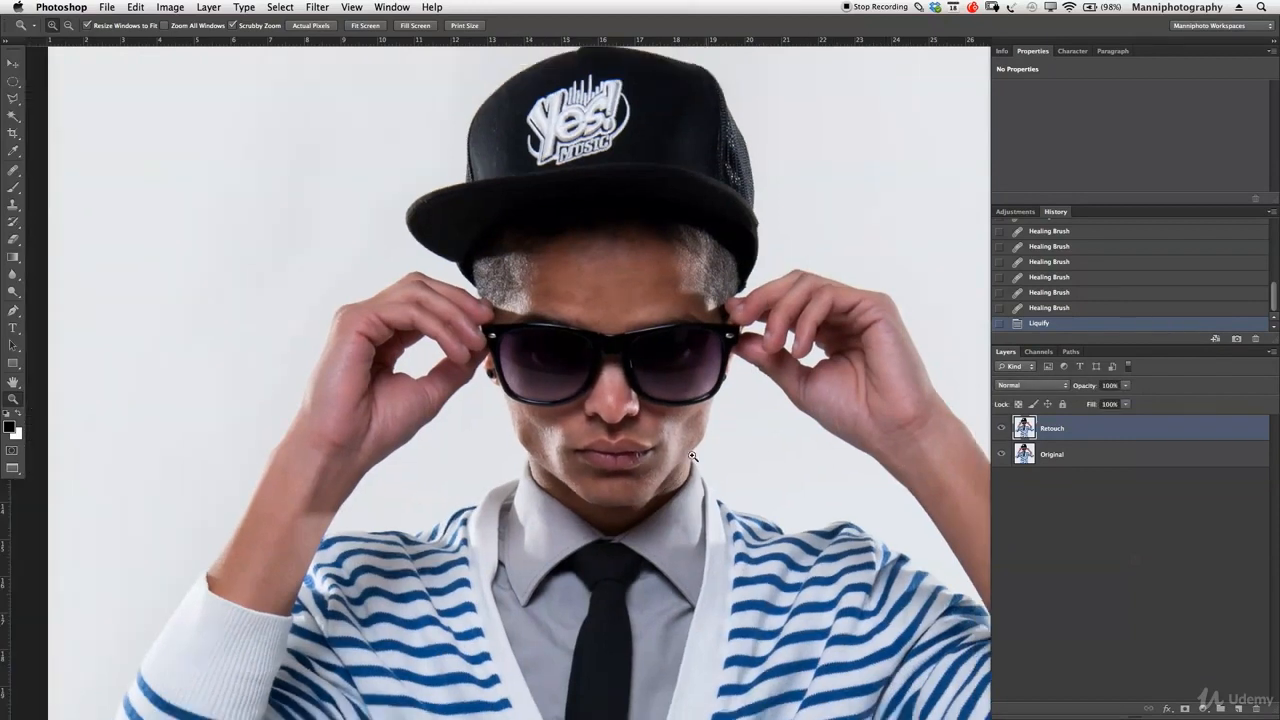
drag(706, 454, 640, 376)
scroll(644, 381, down, 3)
scroll(644, 381, down, 1)
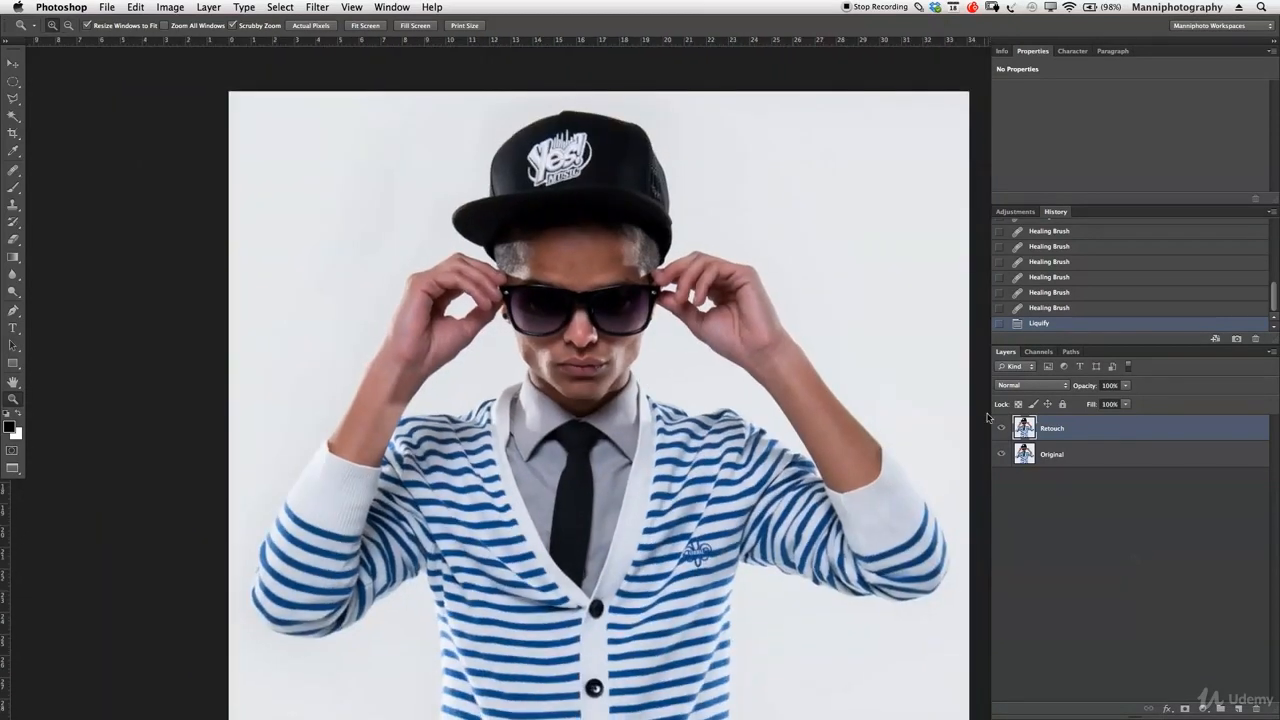
click(1002, 429)
click(1002, 429)
click(1002, 429)
click(1002, 429)
Step: Draw a closed Pen path around the model's left cheek and jaw edge below the sunglasses, extending slightly into the background
scroll(569, 377, up, 5)
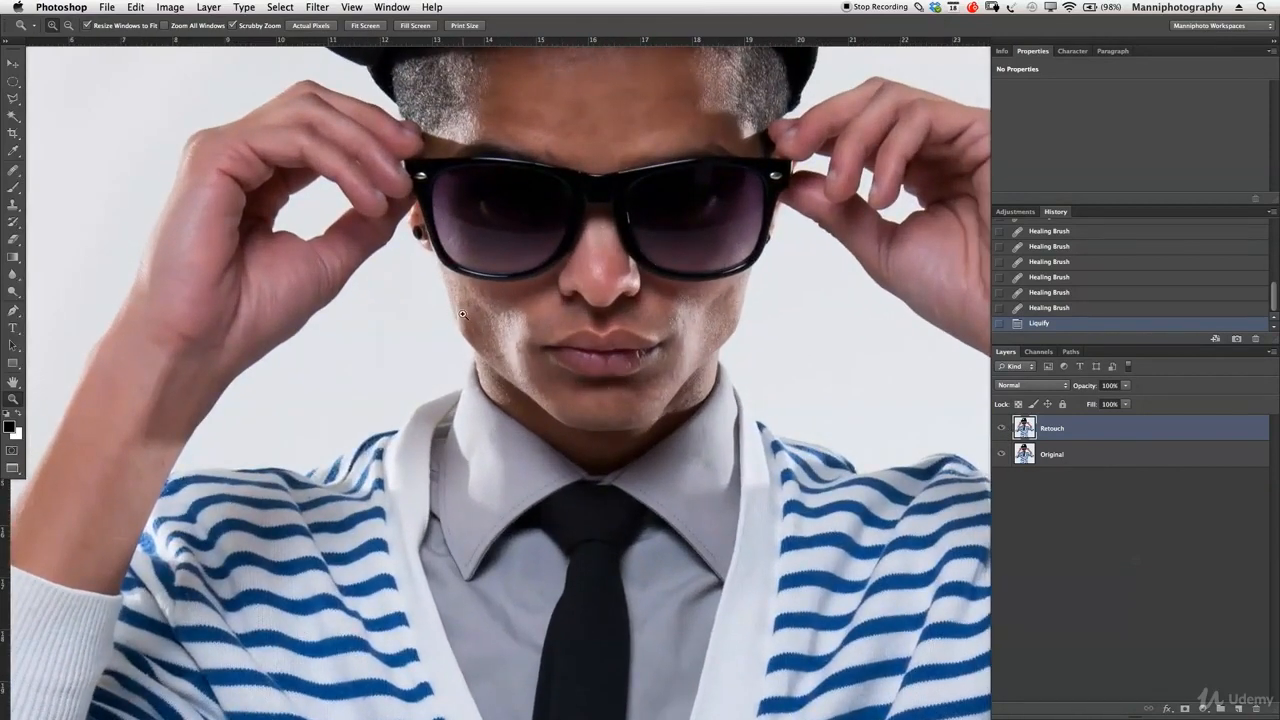
scroll(474, 322, up, 3)
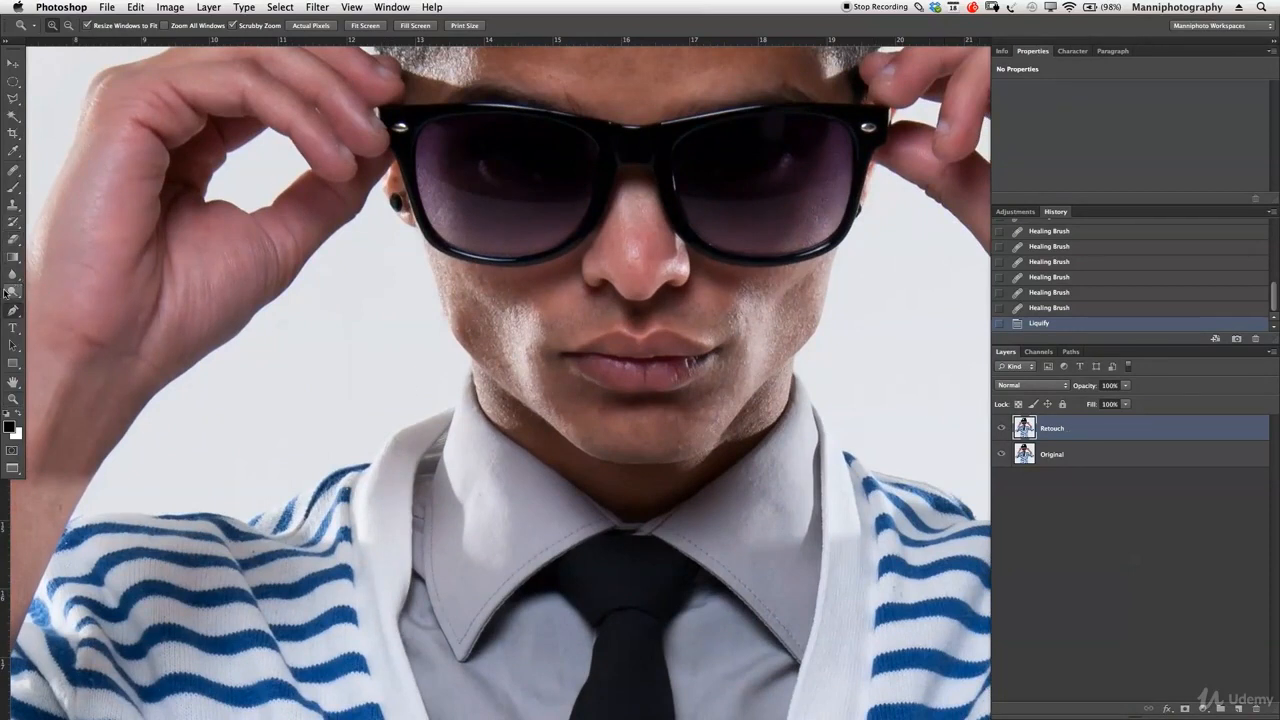
click(12, 309)
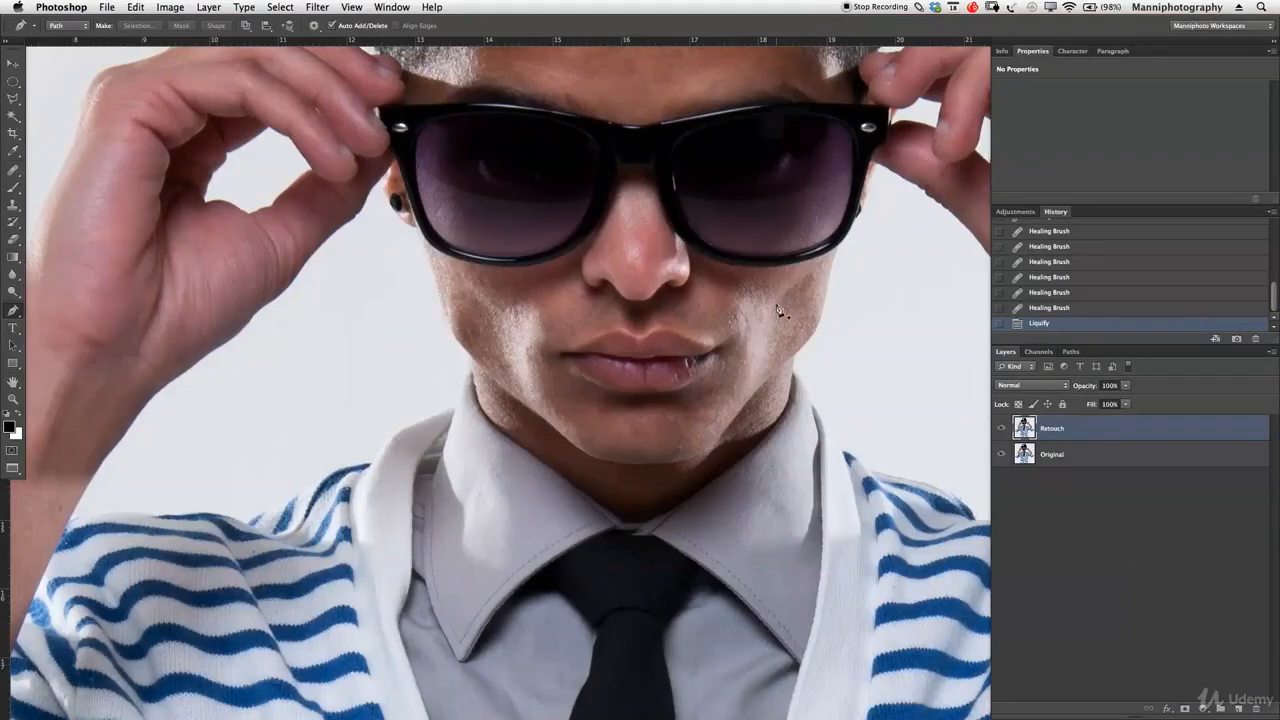
click(763, 280)
click(850, 264)
click(846, 321)
click(829, 357)
click(801, 372)
click(765, 397)
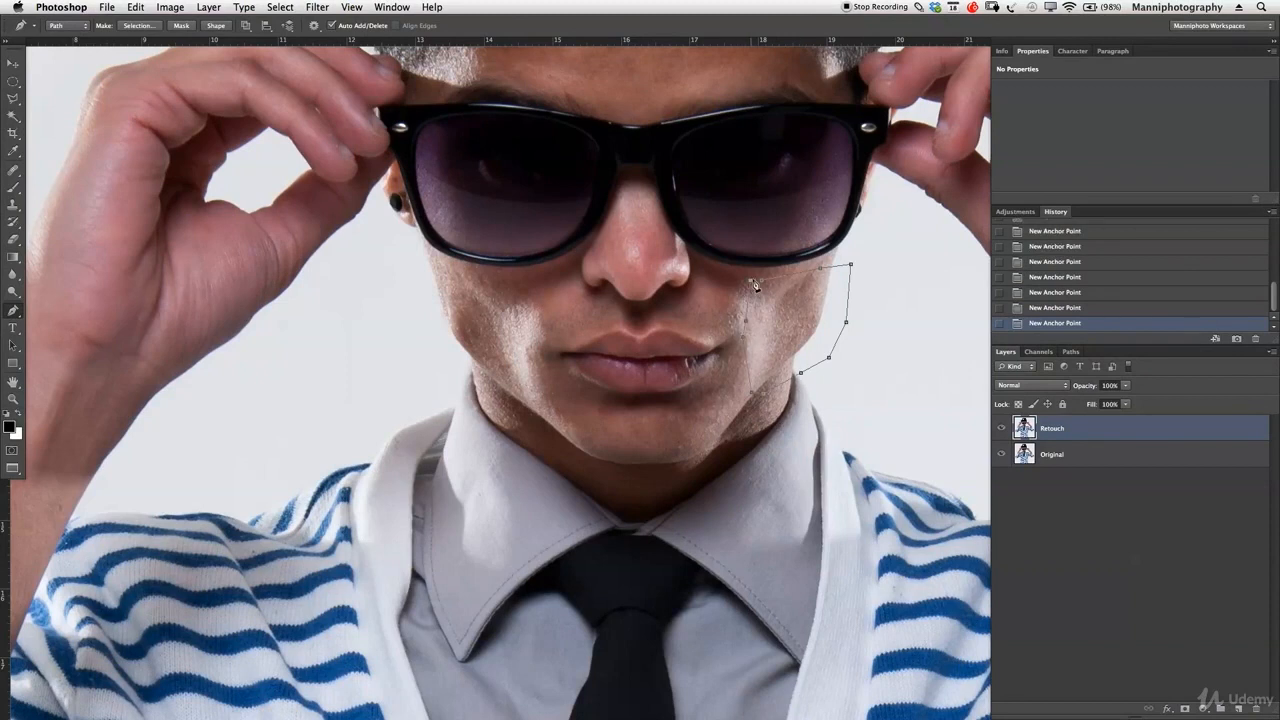
Step: Convert the cheek path into a new anti-aliased selection with a 0-pixel feather, and copy that area onto a new layer
right_click(793, 312)
click(810, 362)
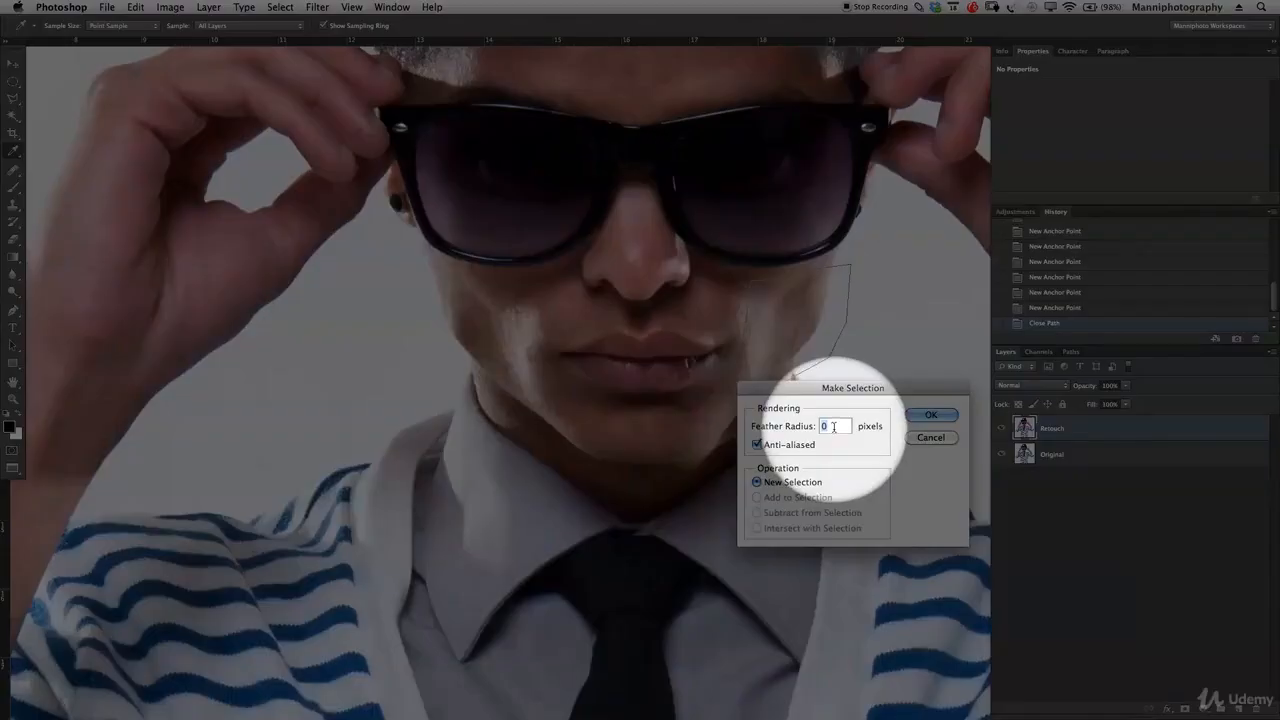
click(848, 431)
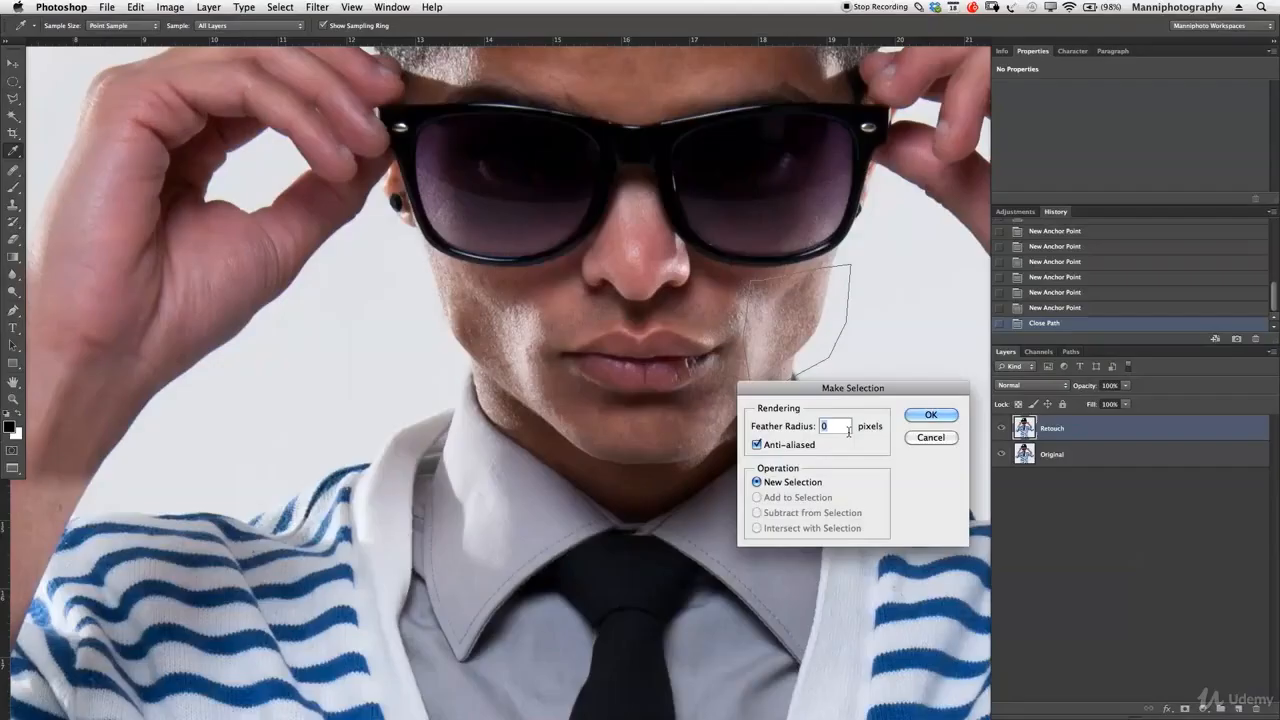
click(926, 416)
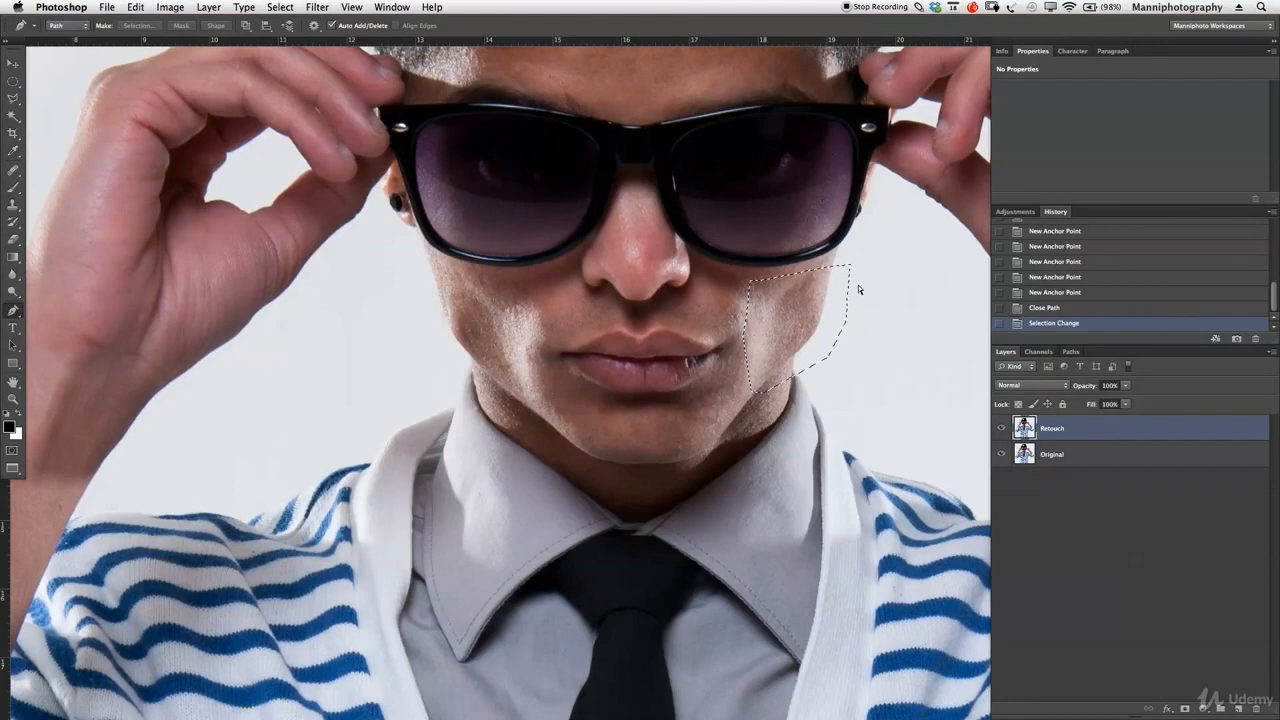
key(super+c)
key(super+v)
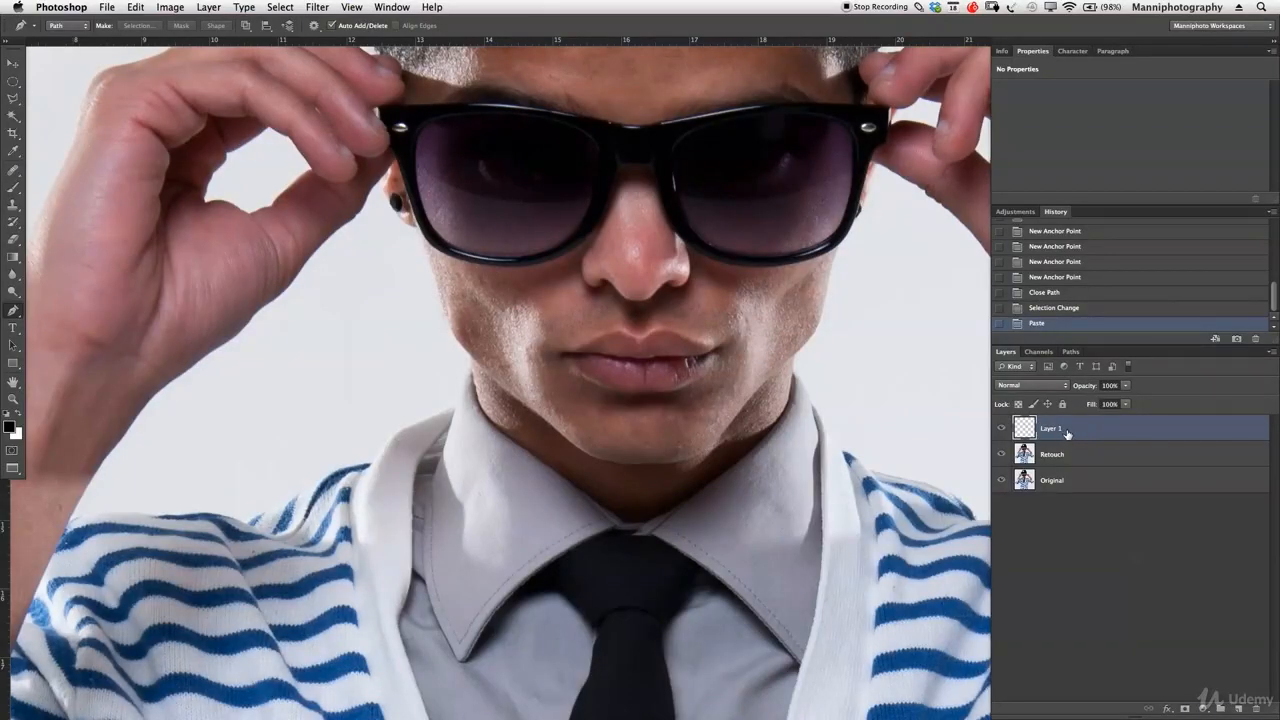
Step: Flip the copied cheek patch horizontally
click(135, 7)
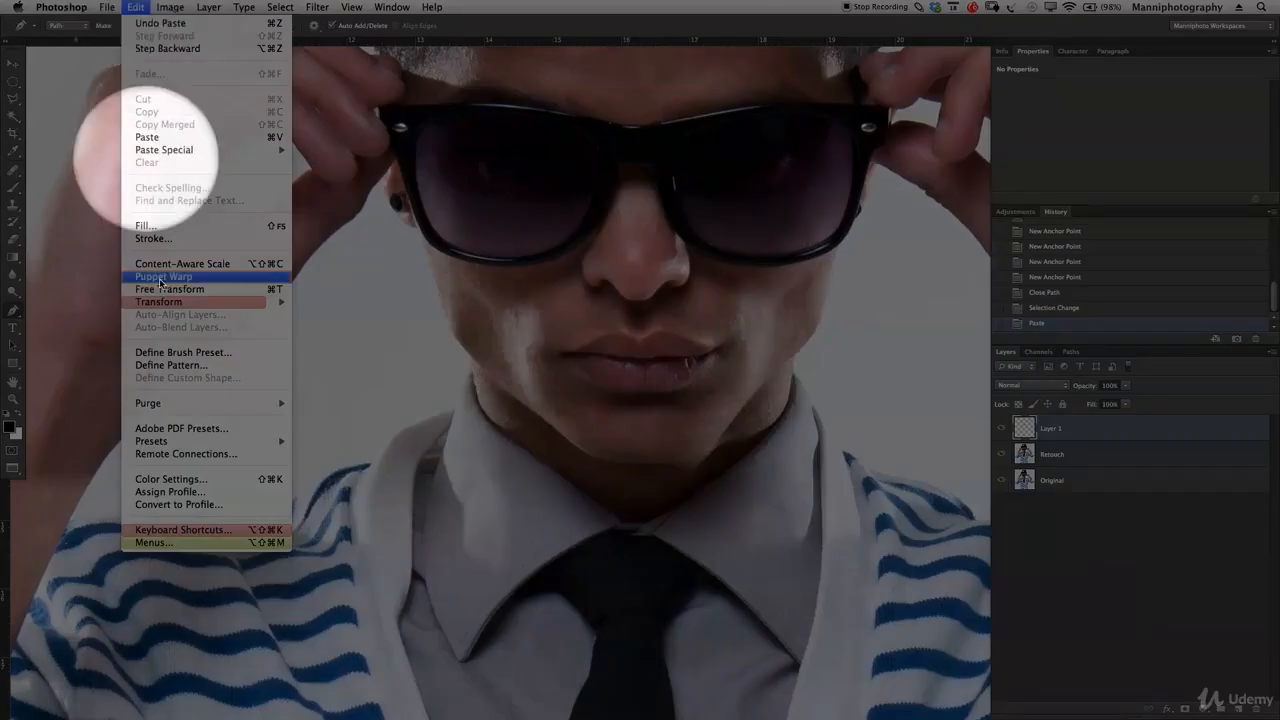
mouse_move(205, 301)
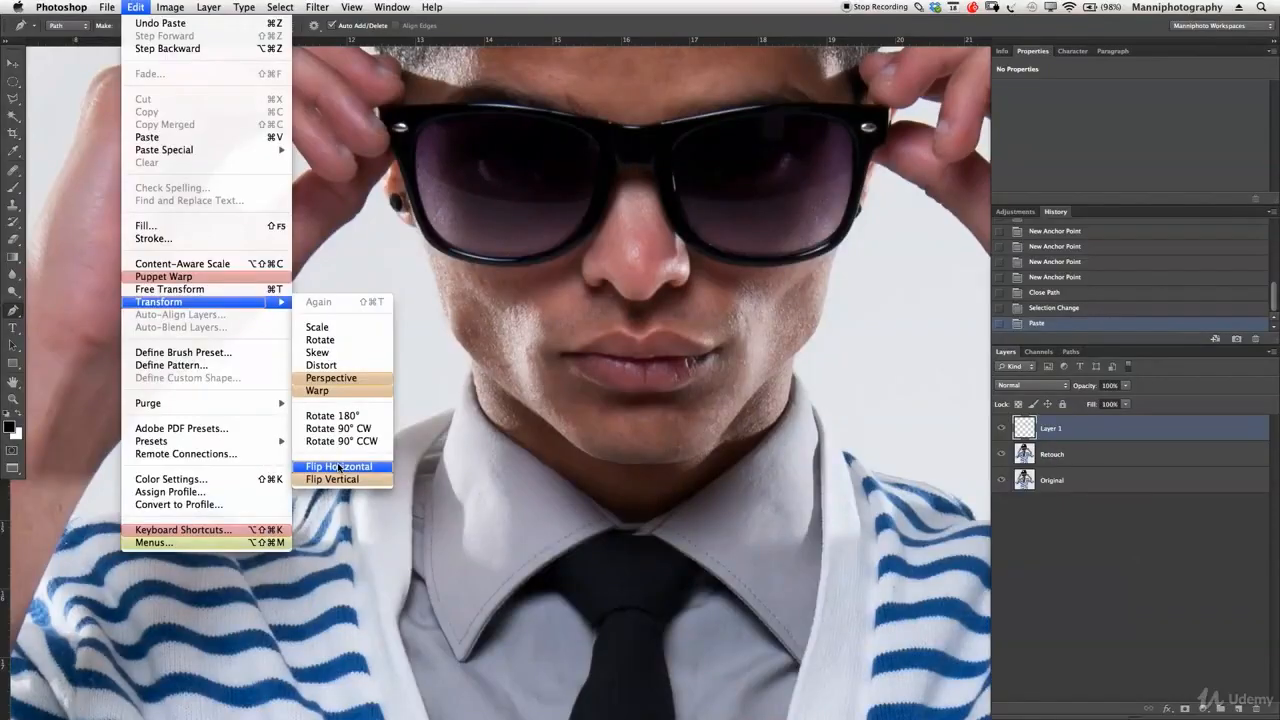
click(340, 467)
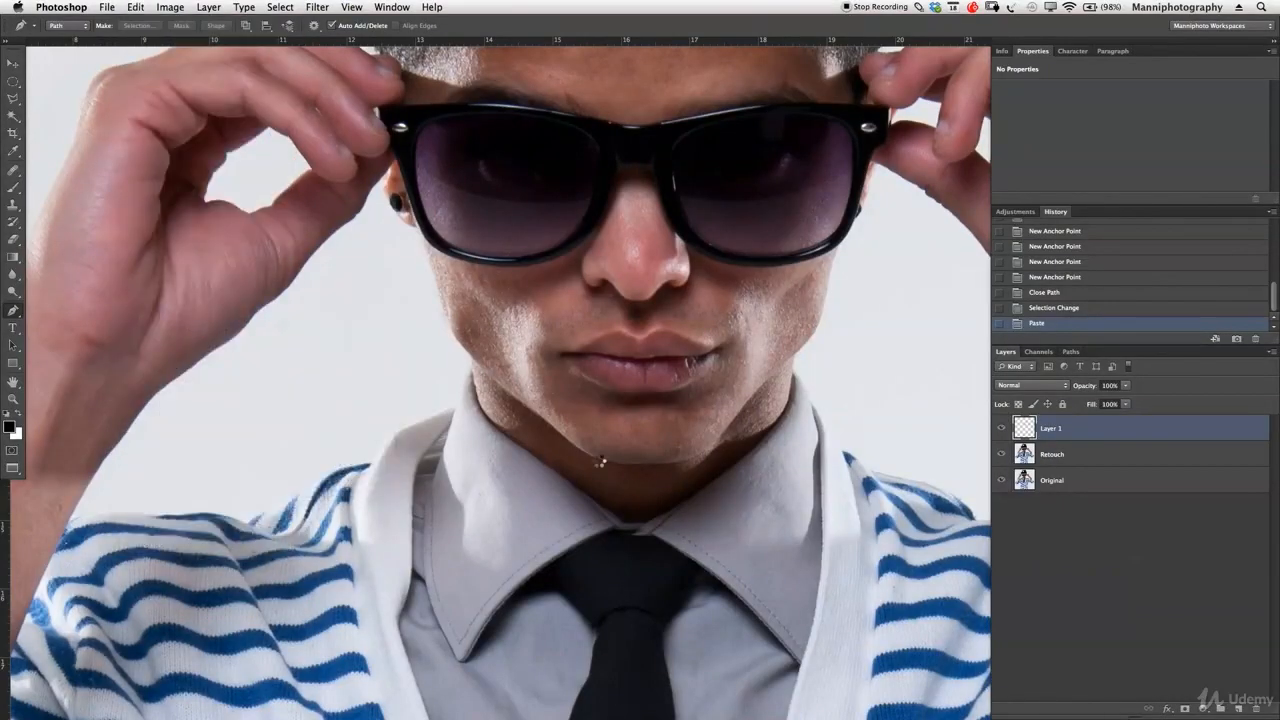
Step: Lower the flipped patch's opacity to 65% and position it over the model's right cheek and jaw edge below the sunglasses
key(v)
drag(810, 324, 498, 330)
mouse_move(1071, 387)
mouse_down()
mouse_move(1082, 386)
mouse_move(1065, 377)
mouse_up()
drag(440, 326, 590, 365)
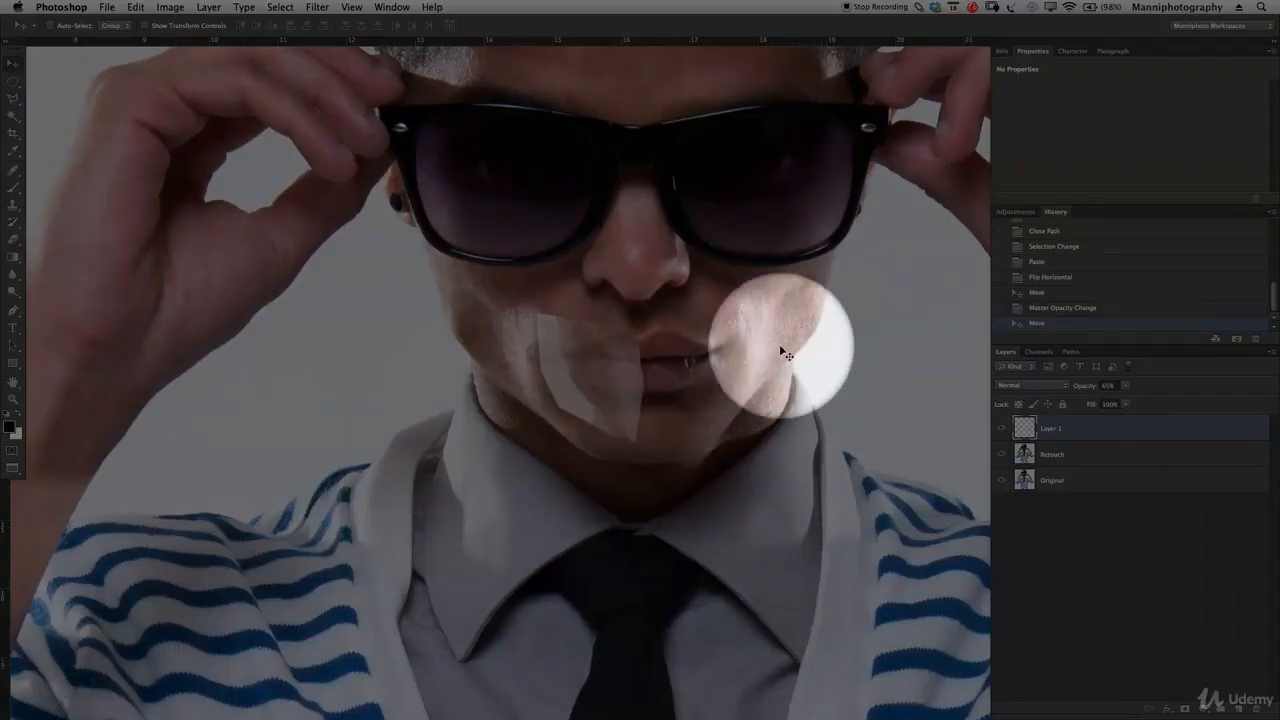
drag(735, 291, 466, 322)
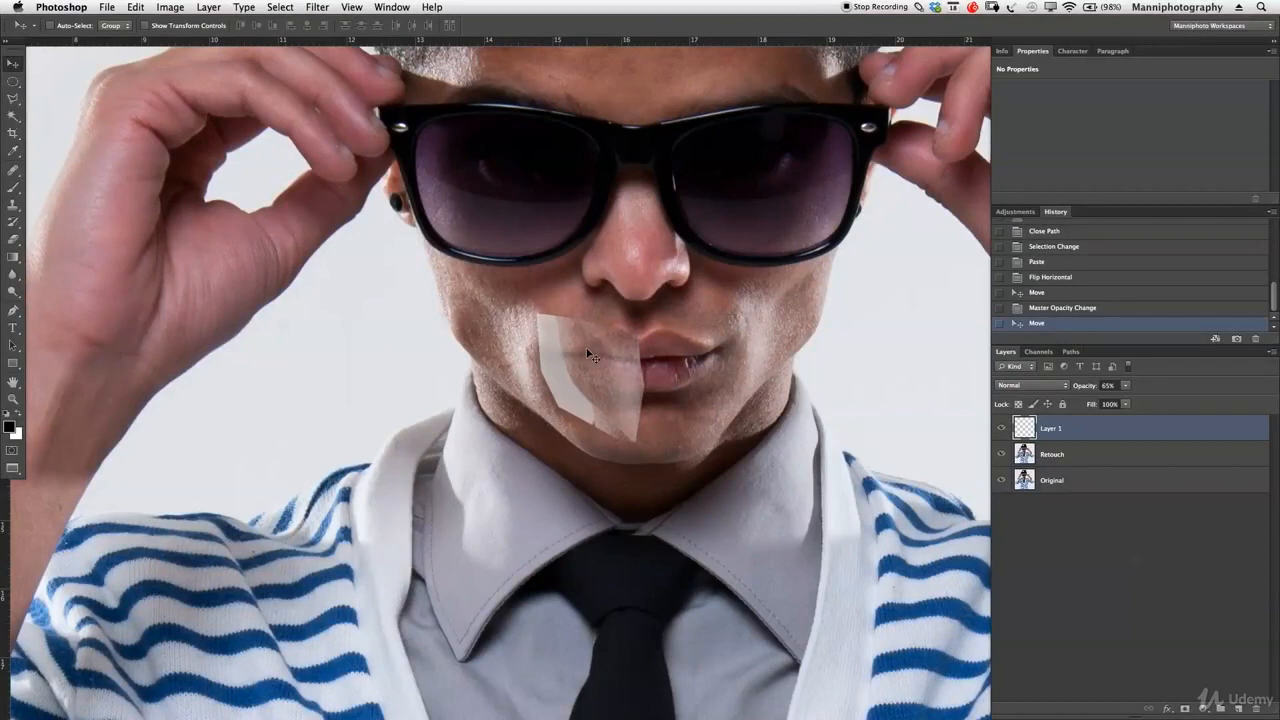
drag(591, 356, 473, 316)
Step: Warp the mirrored patch slightly at its outer corners and edge to fit the right cheek contour, and apply the warp
click(108, 7)
mouse_move(155, 6)
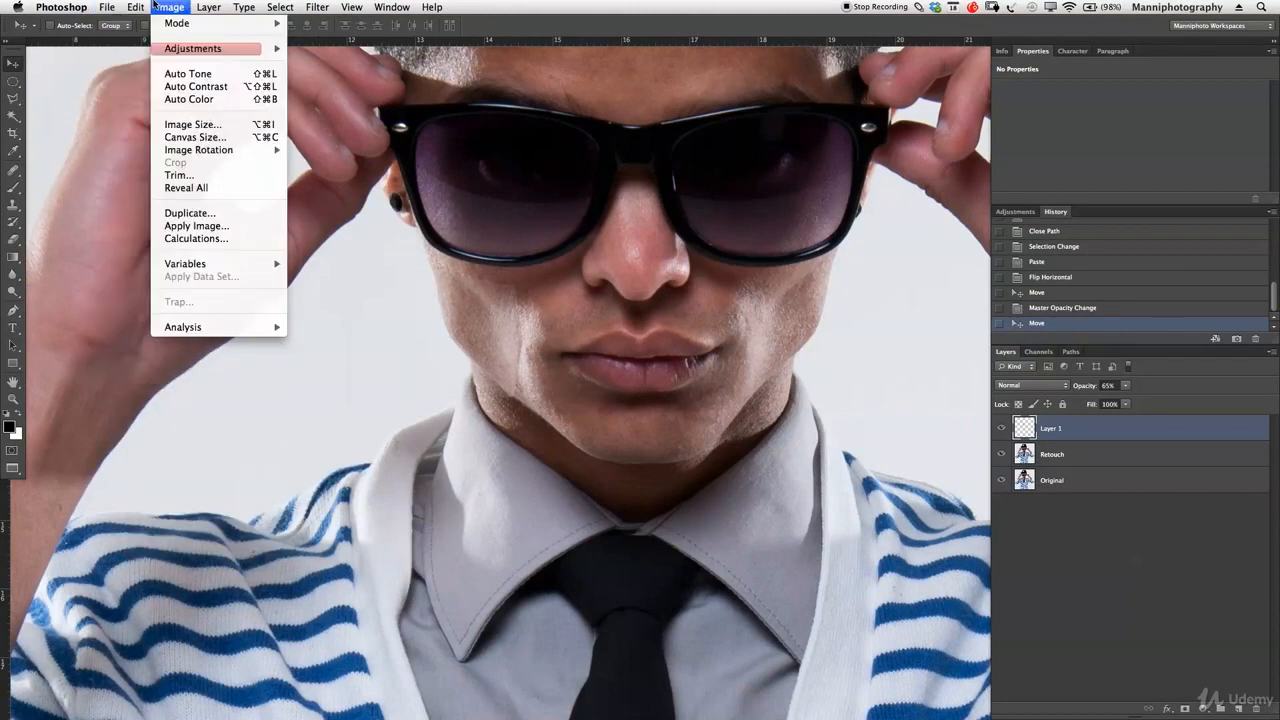
mouse_move(205, 302)
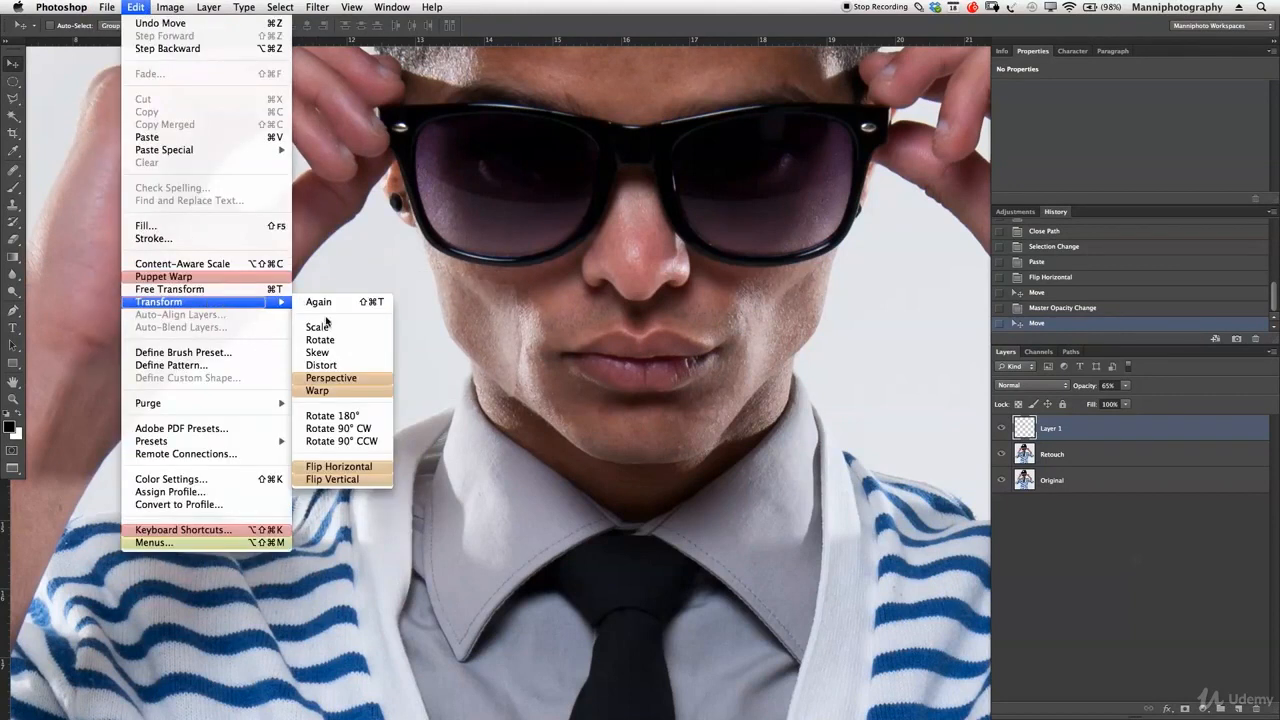
click(330, 391)
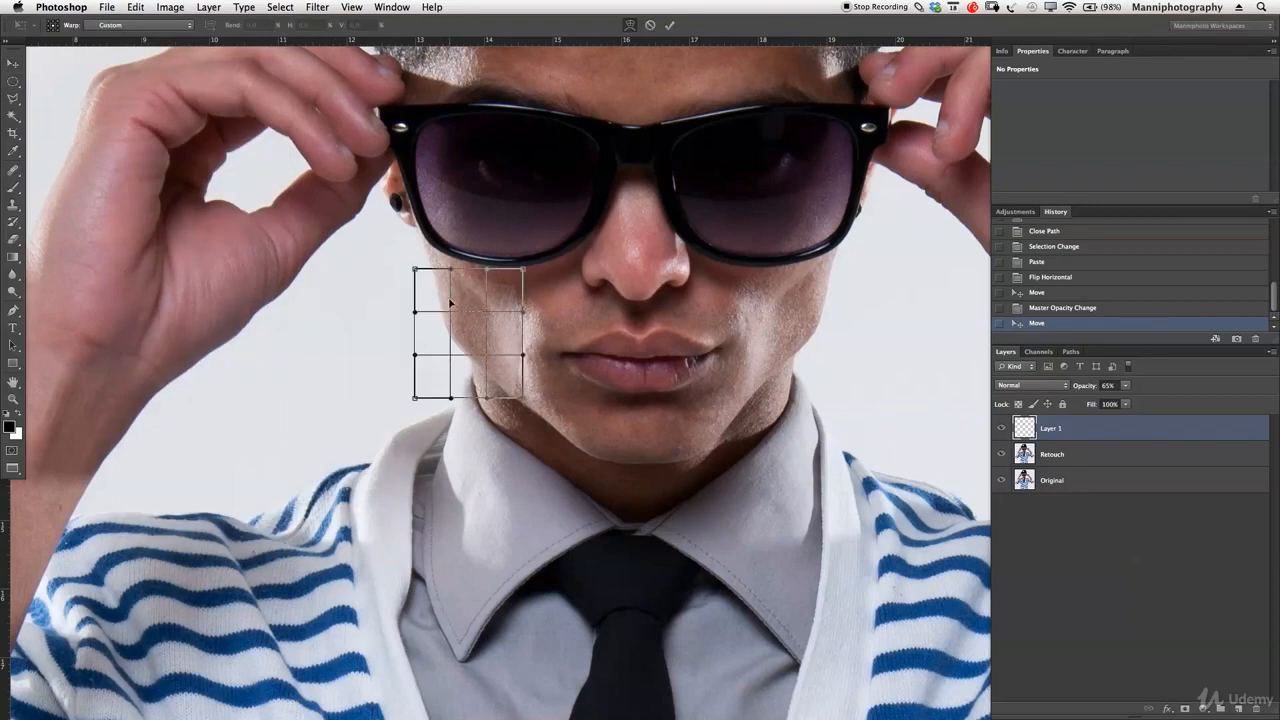
drag(419, 267, 413, 273)
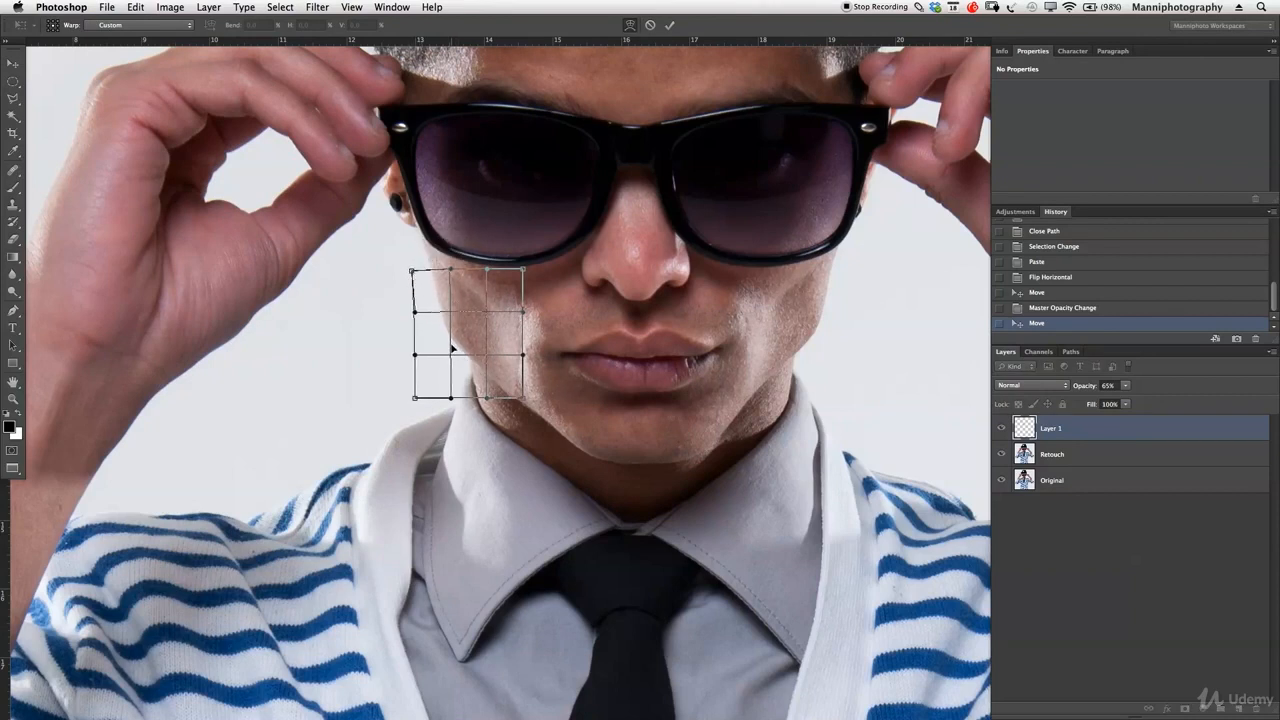
drag(453, 344, 424, 344)
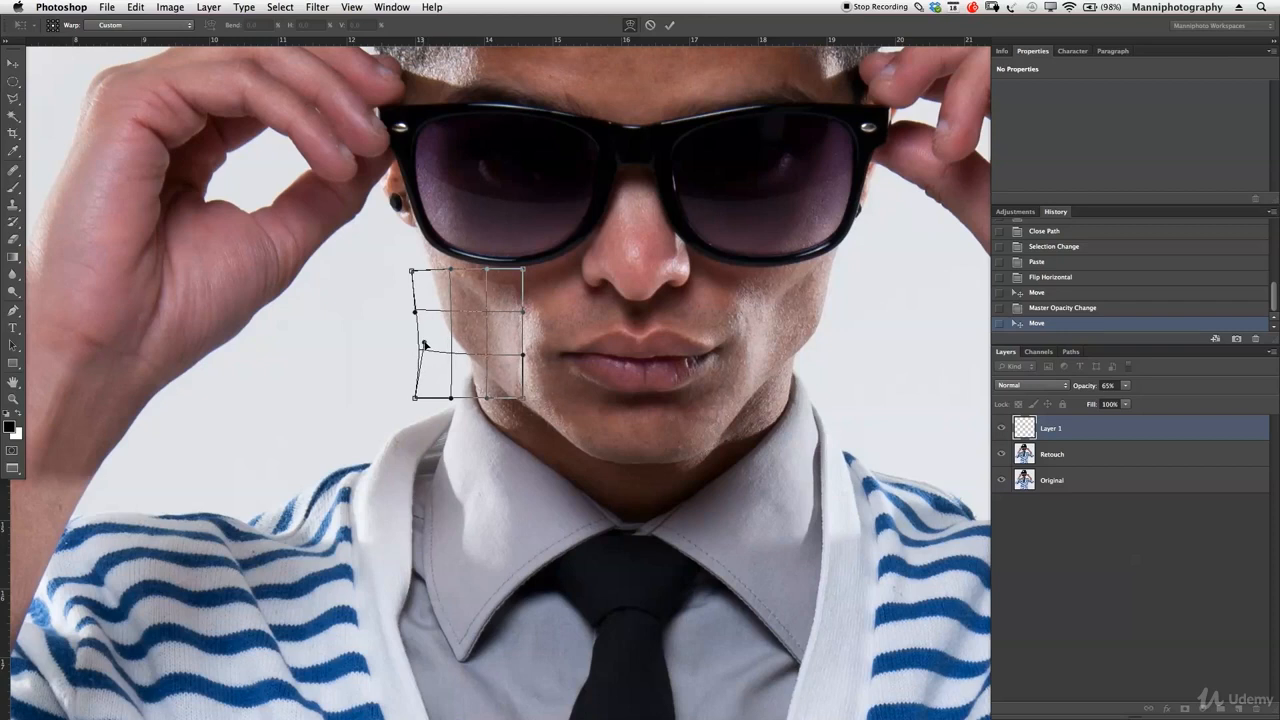
drag(410, 270, 414, 272)
drag(521, 397, 523, 397)
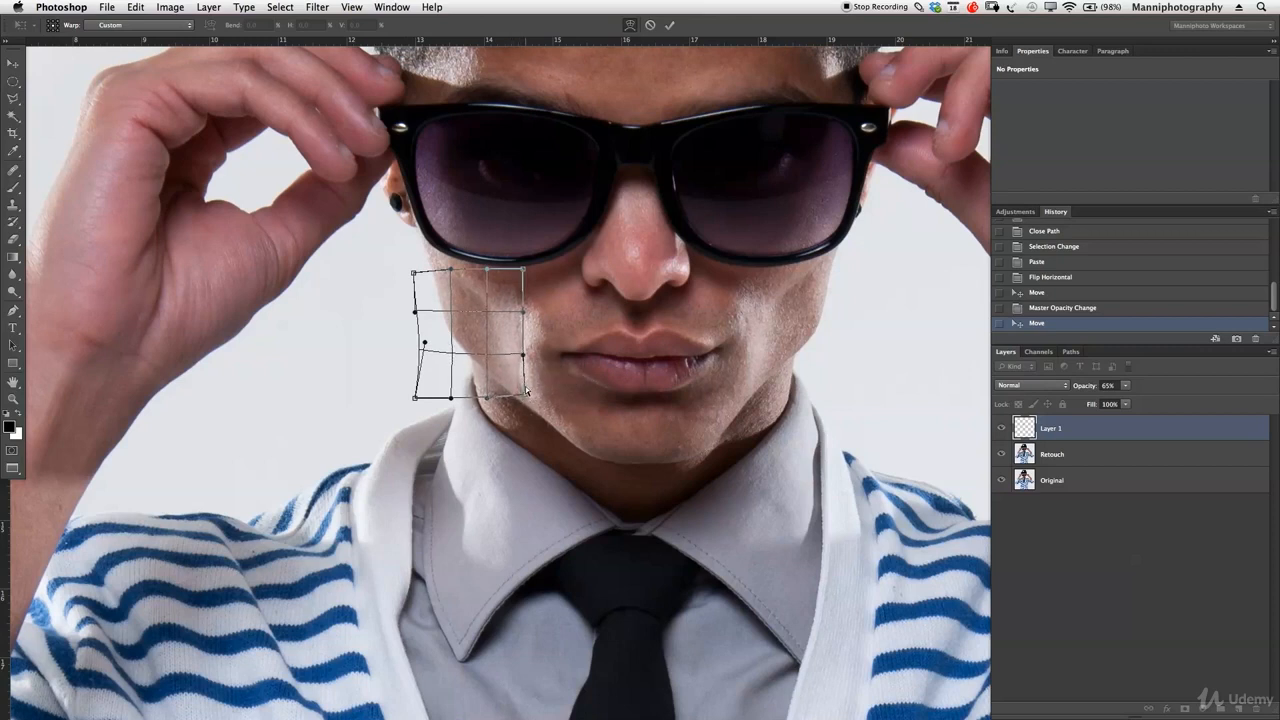
click(670, 26)
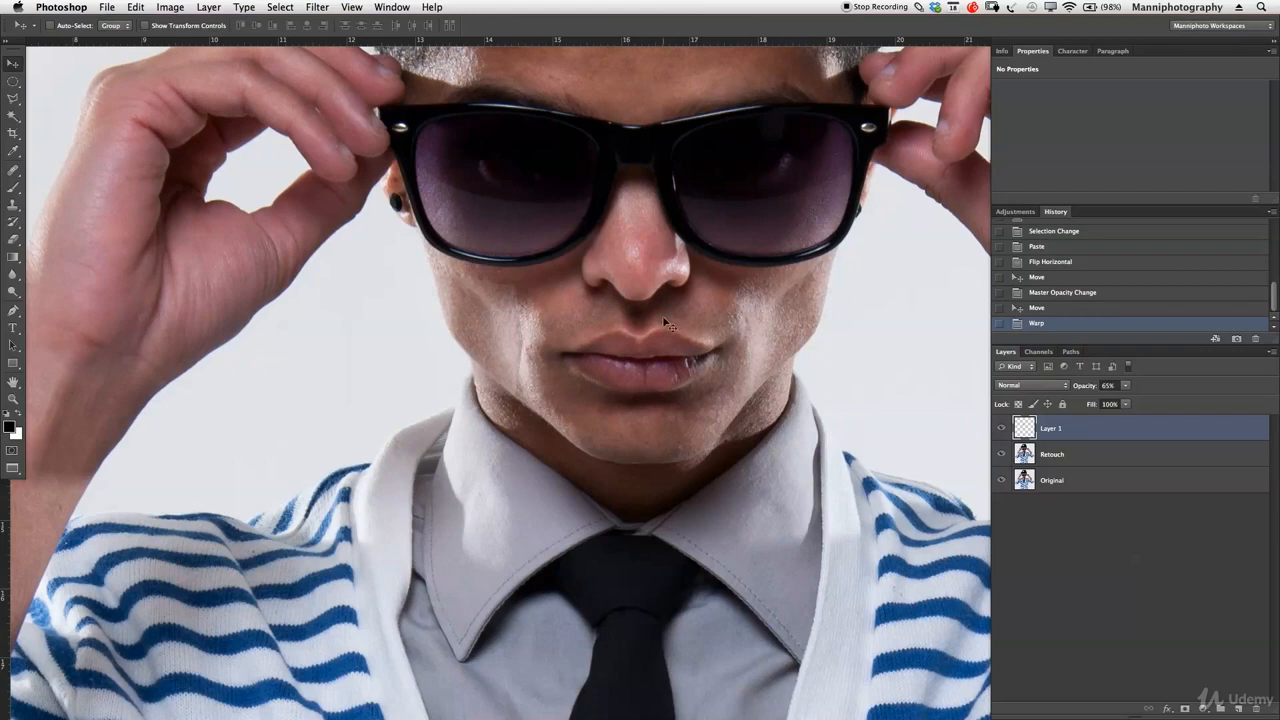
Step: Restore the patch layer's opacity to 100% and add a white layer mask to it
drag(1088, 393, 1183, 365)
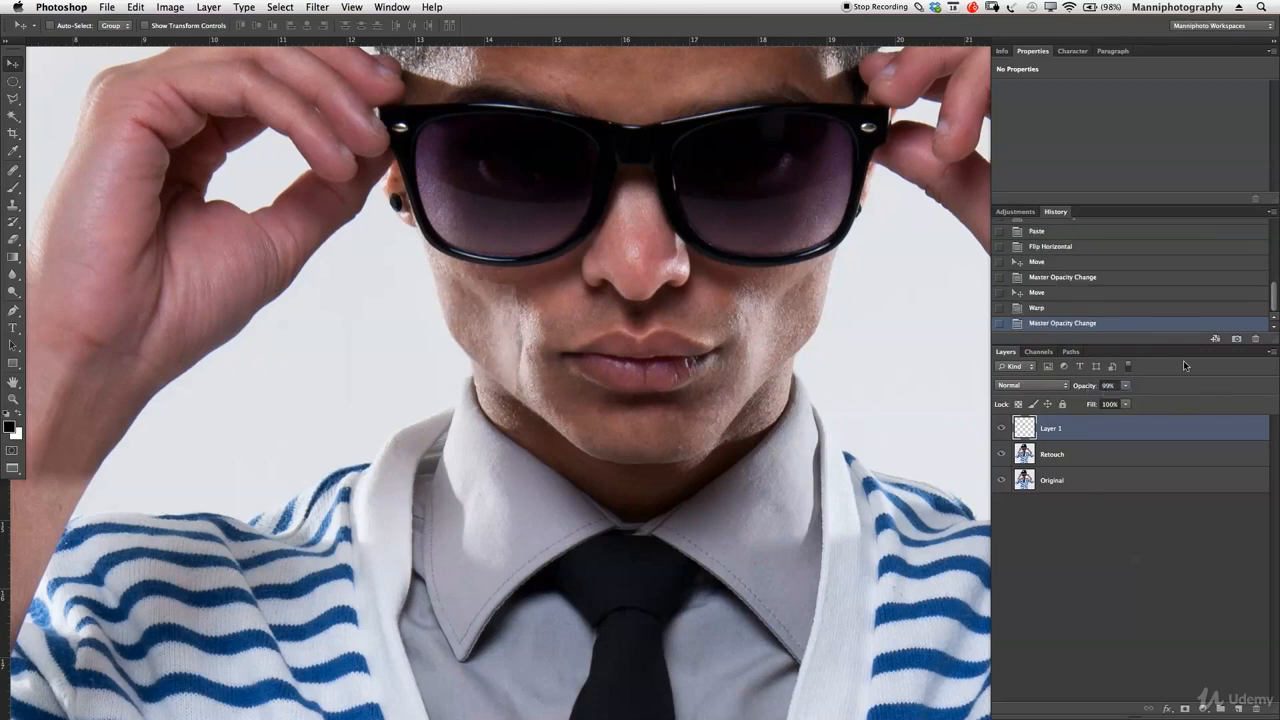
click(1185, 709)
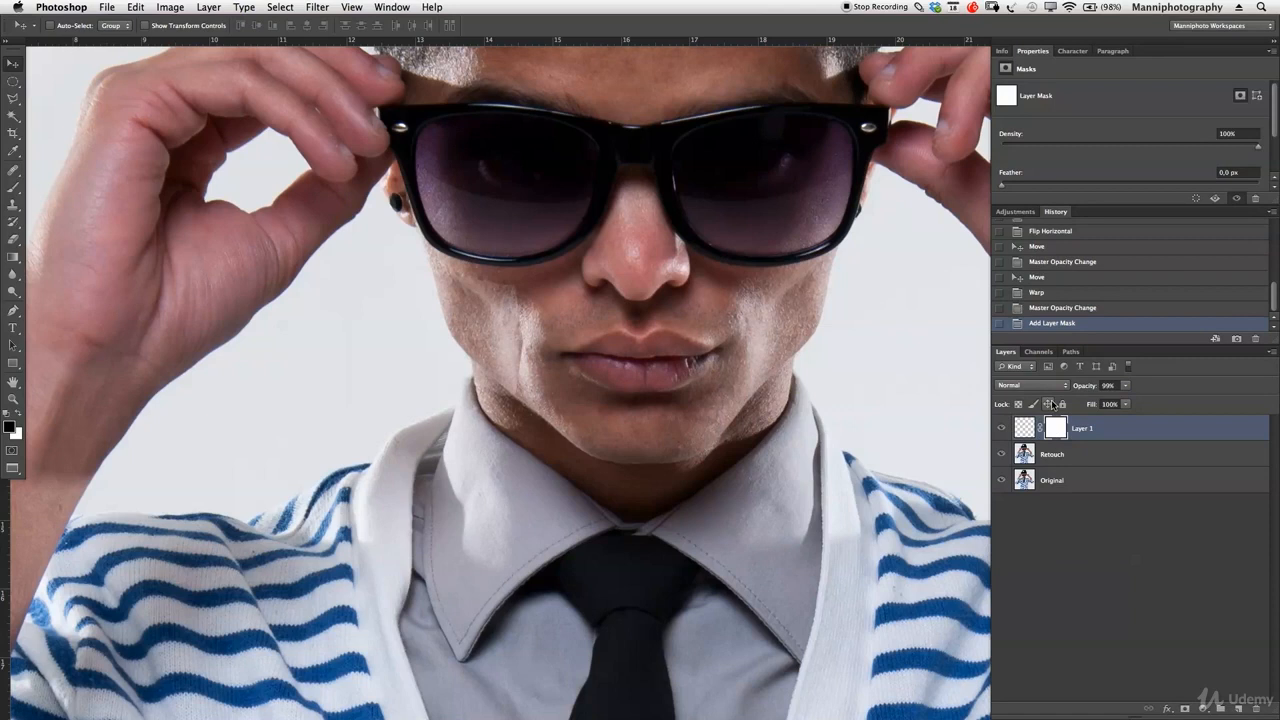
drag(1086, 389, 1128, 386)
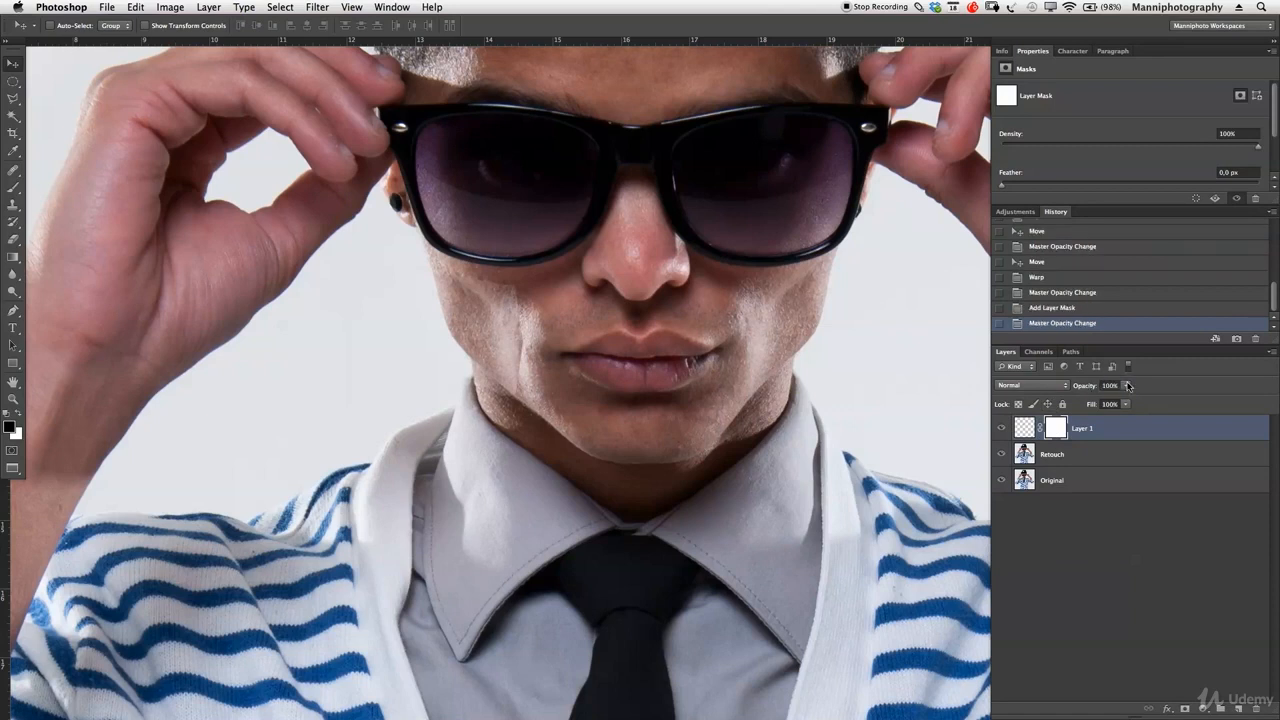
Step: Paint black on the patch's mask with a smaller brush at 50% opacity to blend its inner edge into the cheek
key(b)
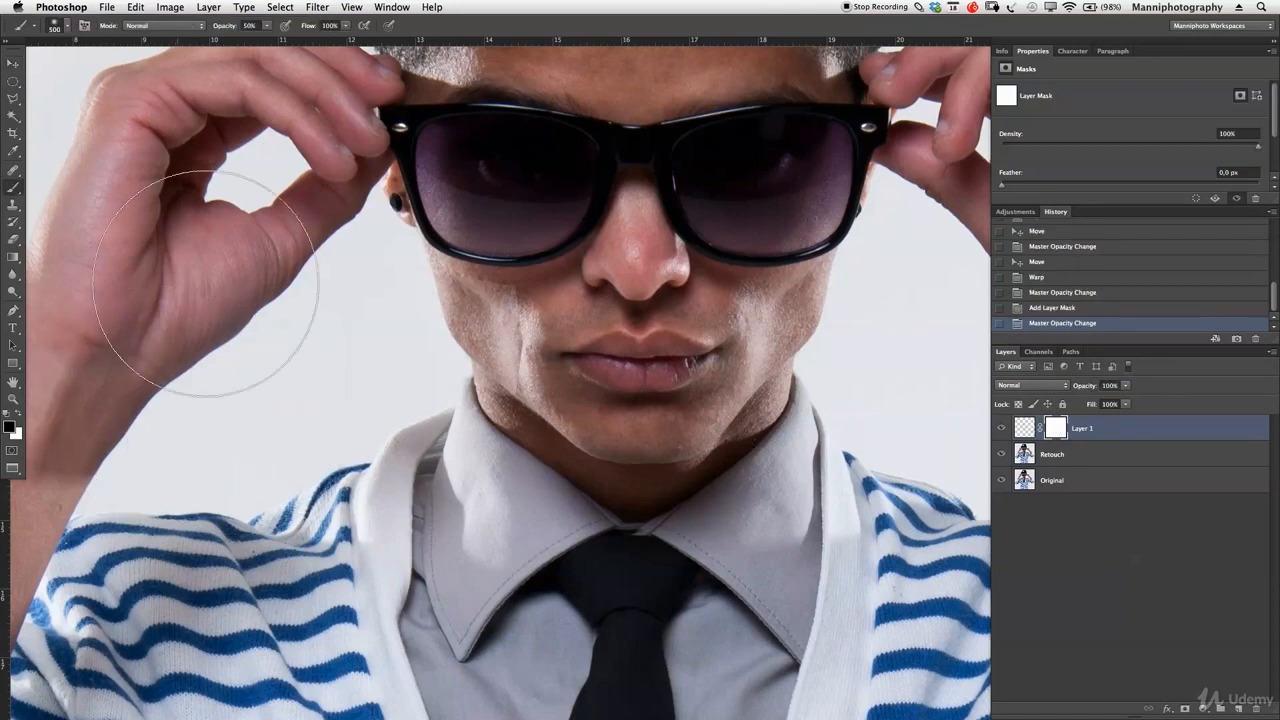
drag(225, 27, 224, 31)
click(251, 25)
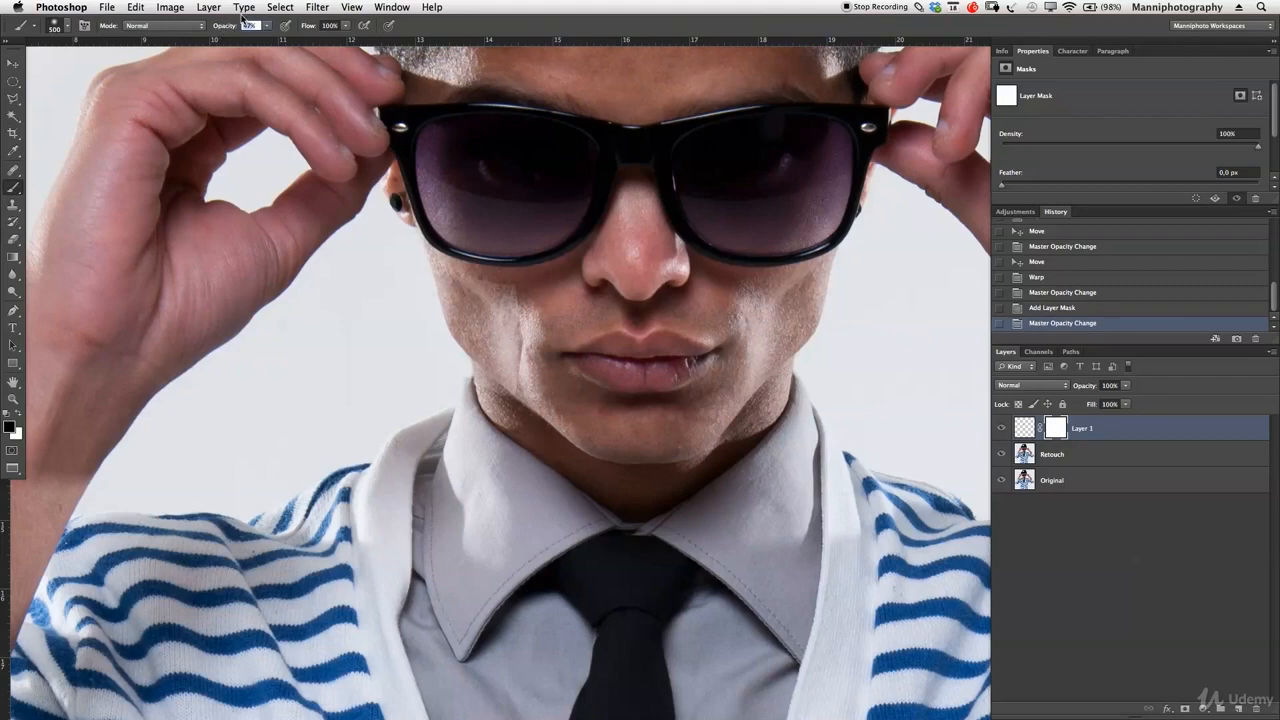
text(50)
key(Return)
key(bracketleft)
key(bracketleft)
key(bracketleft)
key(bracketleft)
key(bracketleft)
key(bracketleft)
key(bracketleft)
key(bracketleft)
drag(516, 330, 513, 308)
drag(524, 360, 519, 335)
mouse_move(517, 330)
mouse_down()
mouse_move(529, 385)
mouse_move(516, 335)
mouse_up()
drag(515, 335, 518, 385)
drag(518, 380, 516, 400)
Step: Reduce the mask brush to 80 px and set its opacity to 80%
key(bracketleft)
key(bracketleft)
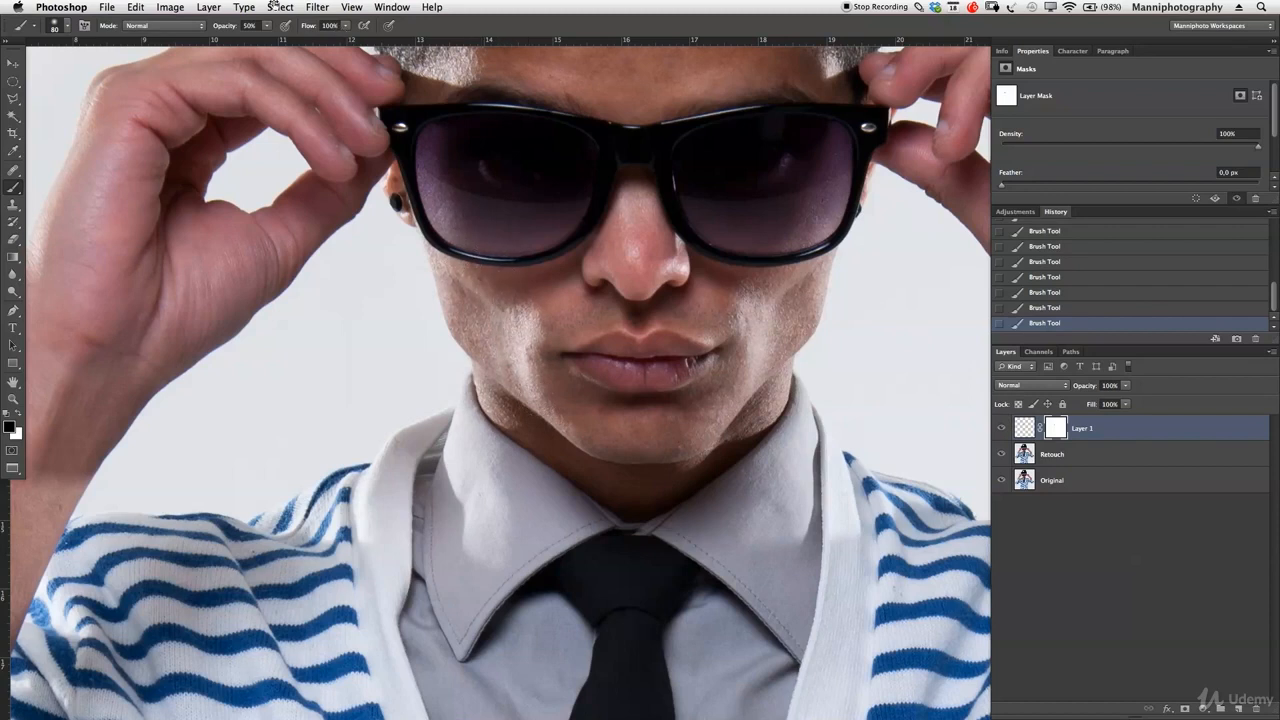
drag(227, 29, 246, 31)
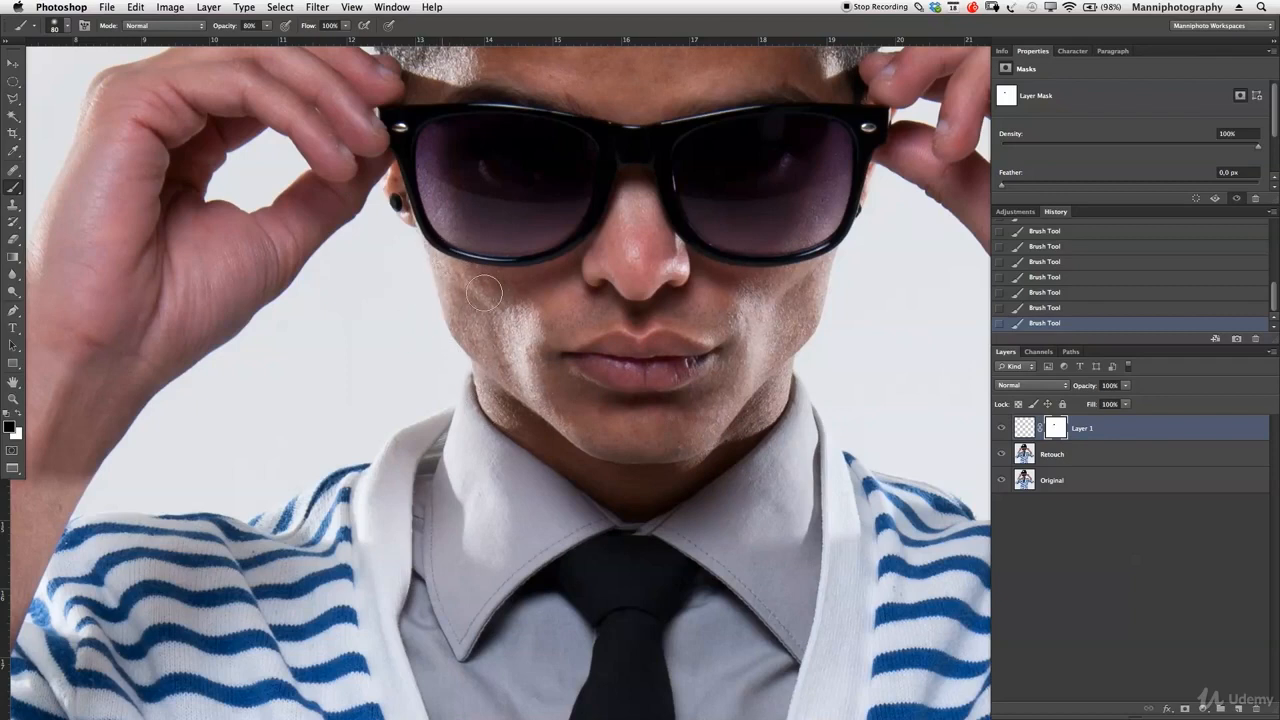
Step: Lower the opacity of the mirrored cheek patch layer to 74%
key(z)
drag(602, 346, 568, 356)
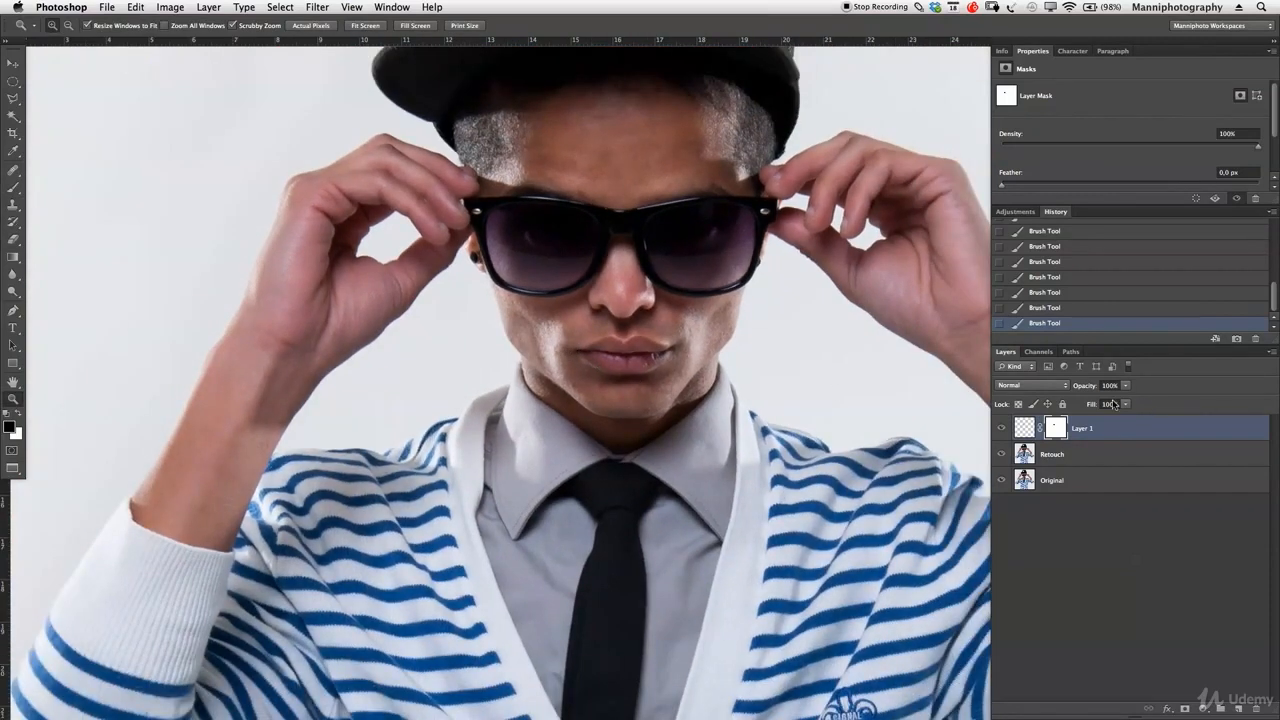
drag(1085, 393, 1072, 392)
drag(1070, 392, 1070, 392)
Step: Compare the face with and without the mirrored cheek patch, and check the balance of the jaw across the whole portrait
click(1002, 428)
click(1002, 428)
click(1002, 428)
click(1002, 428)
click(1002, 428)
click(1002, 428)
alt+click(568, 328)
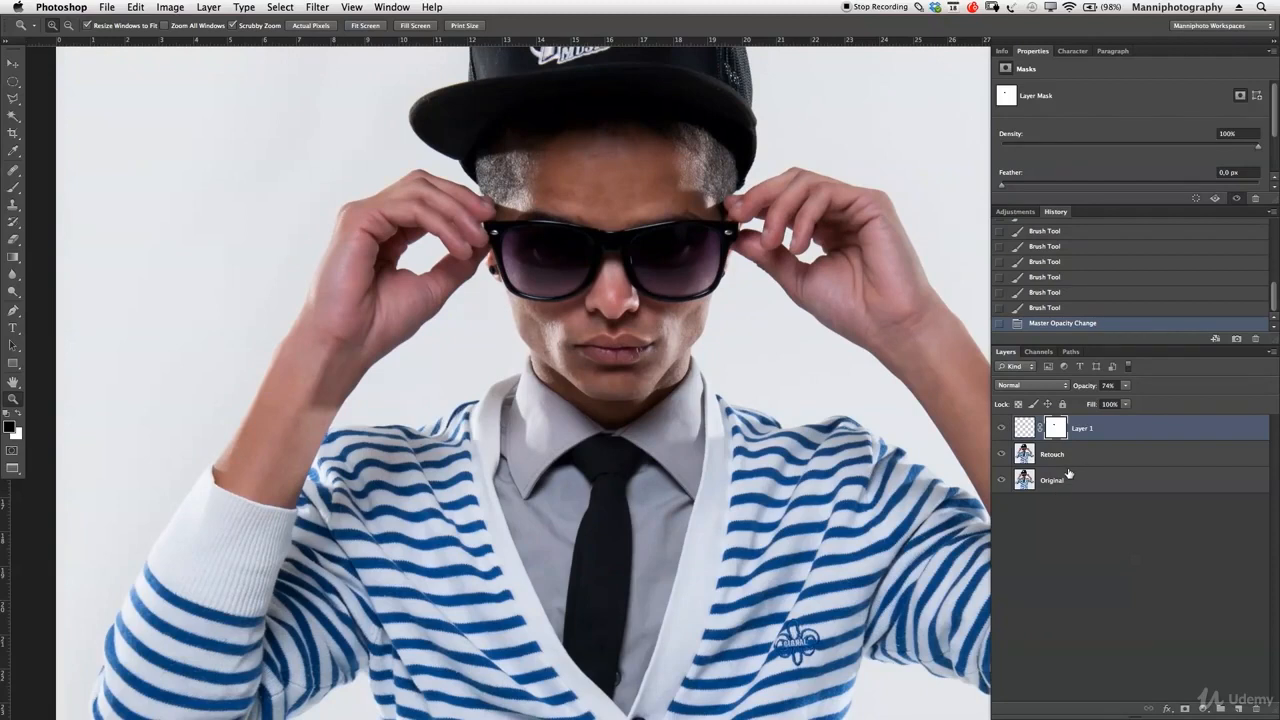
drag(680, 226, 671, 345)
drag(611, 467, 619, 421)
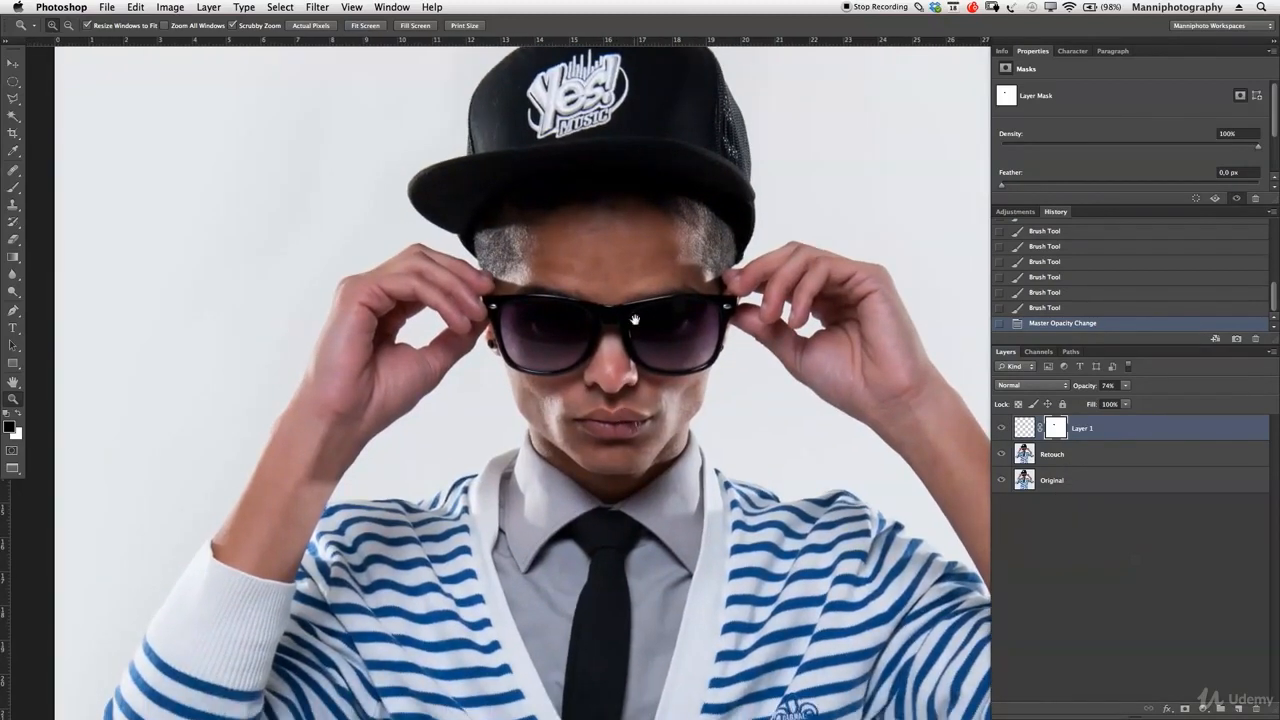
mouse_move(737, 492)
mouse_down()
mouse_move(694, 489)
mouse_move(752, 485)
mouse_up()
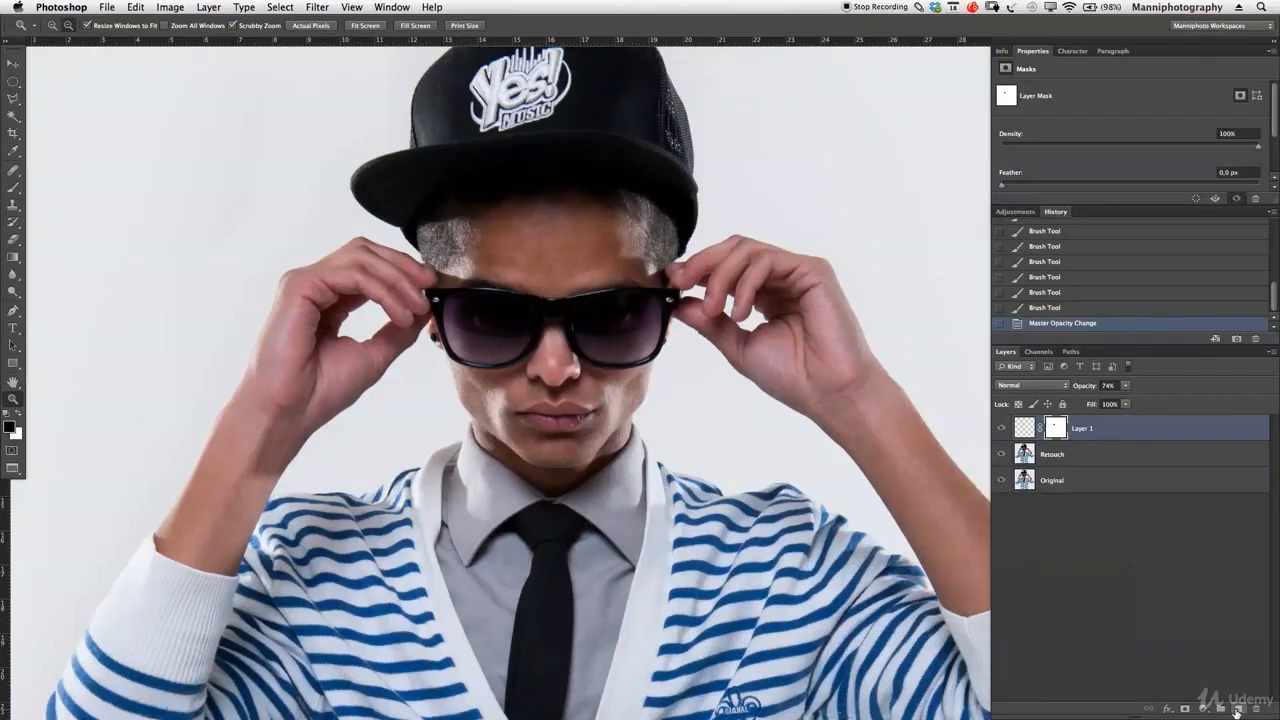
Step: Create a new layer named Skin in Soft Light mode above the patch layer, and make white the foreground colour
alt+click(1237, 709)
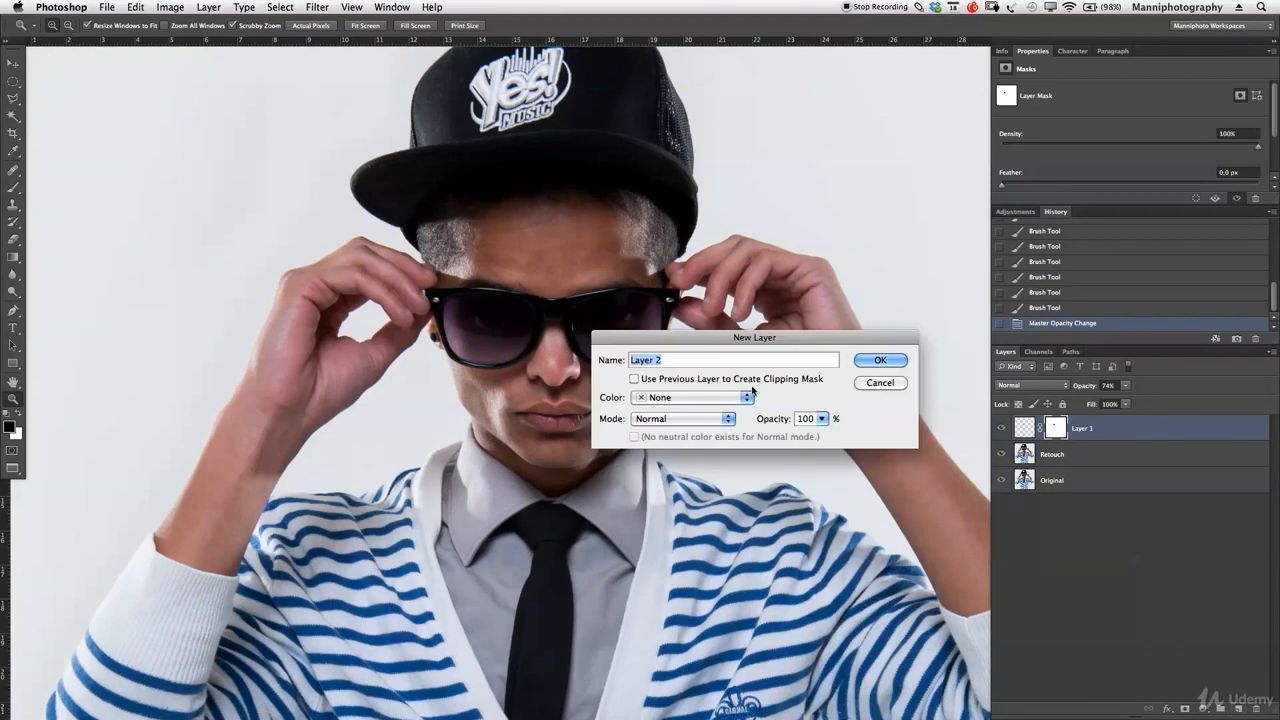
text(Skin)
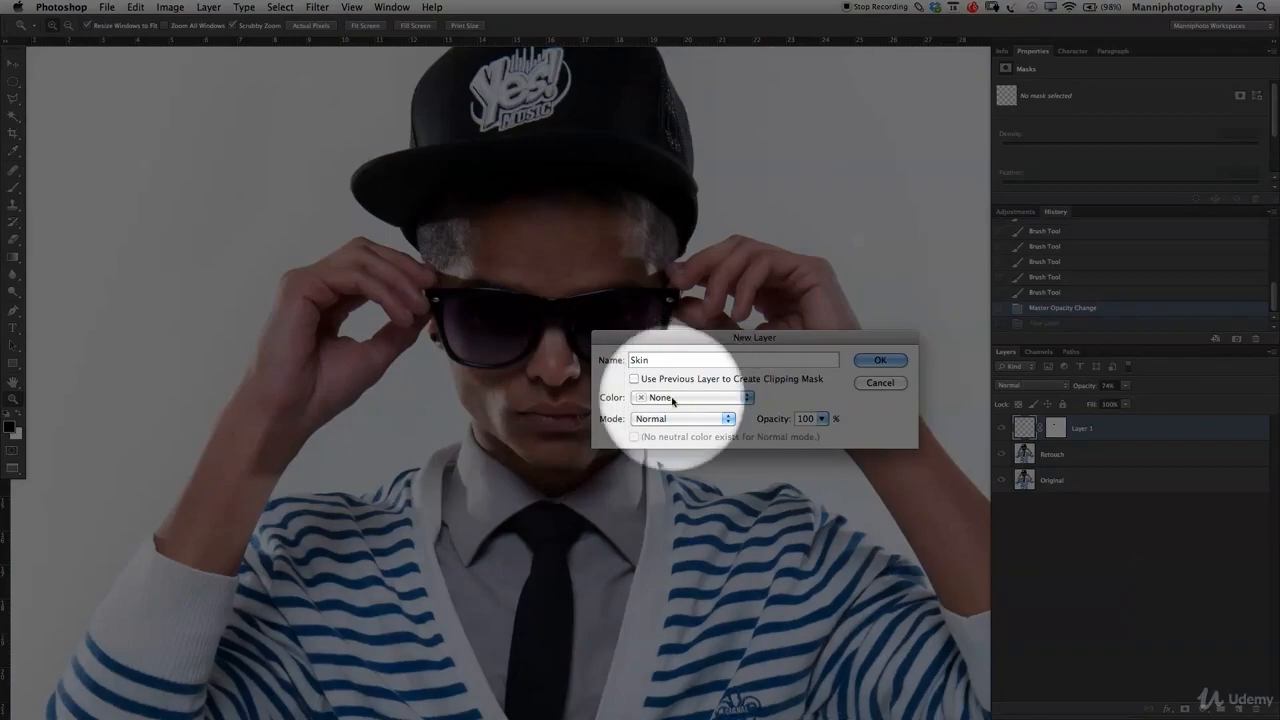
click(663, 419)
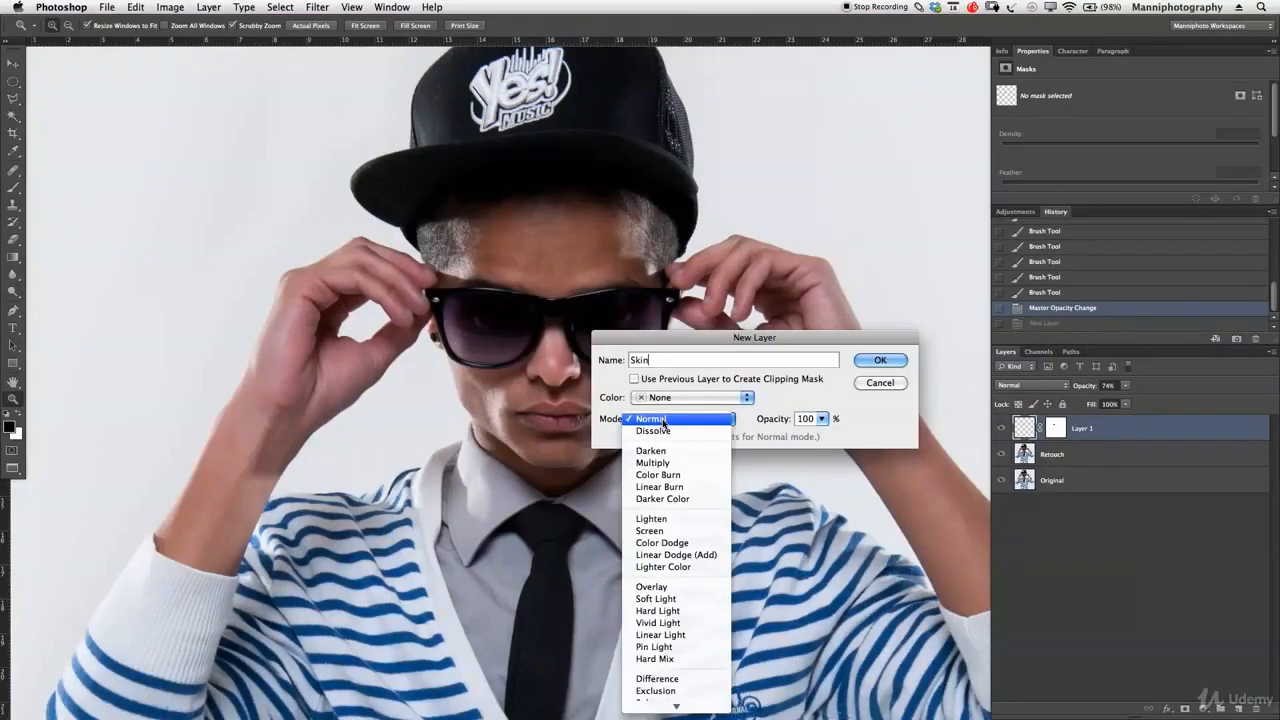
click(668, 598)
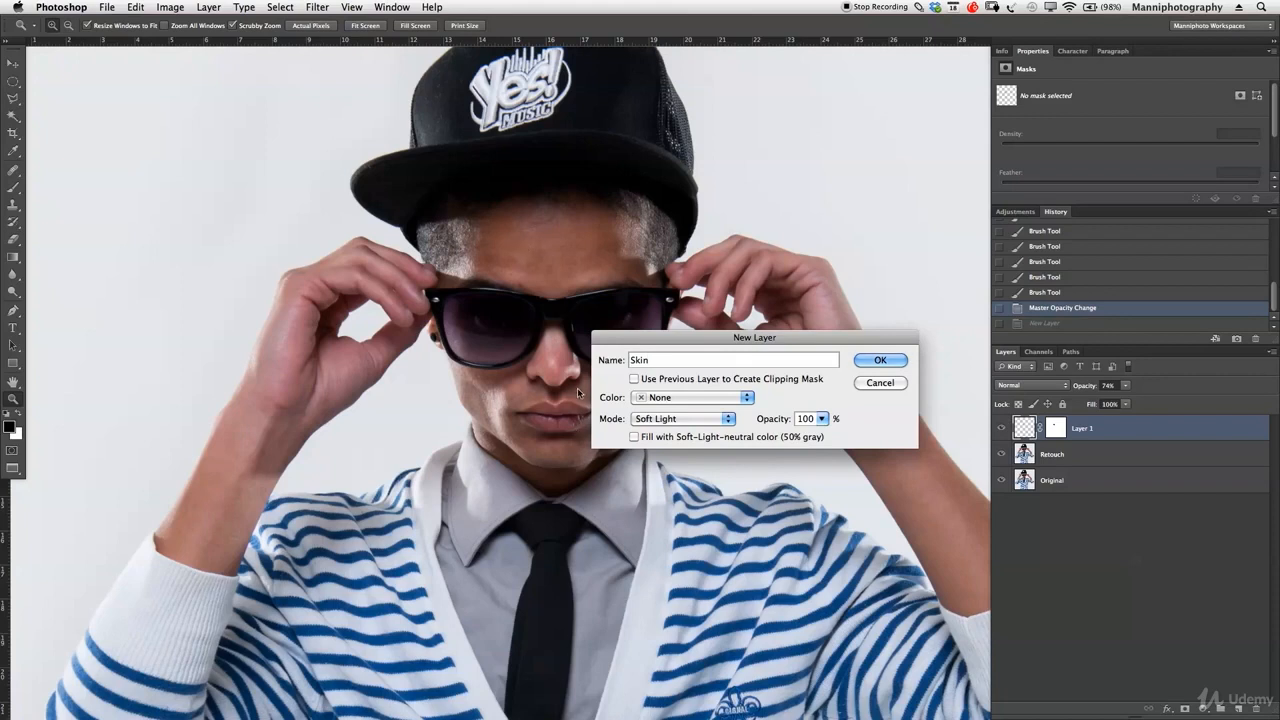
click(872, 363)
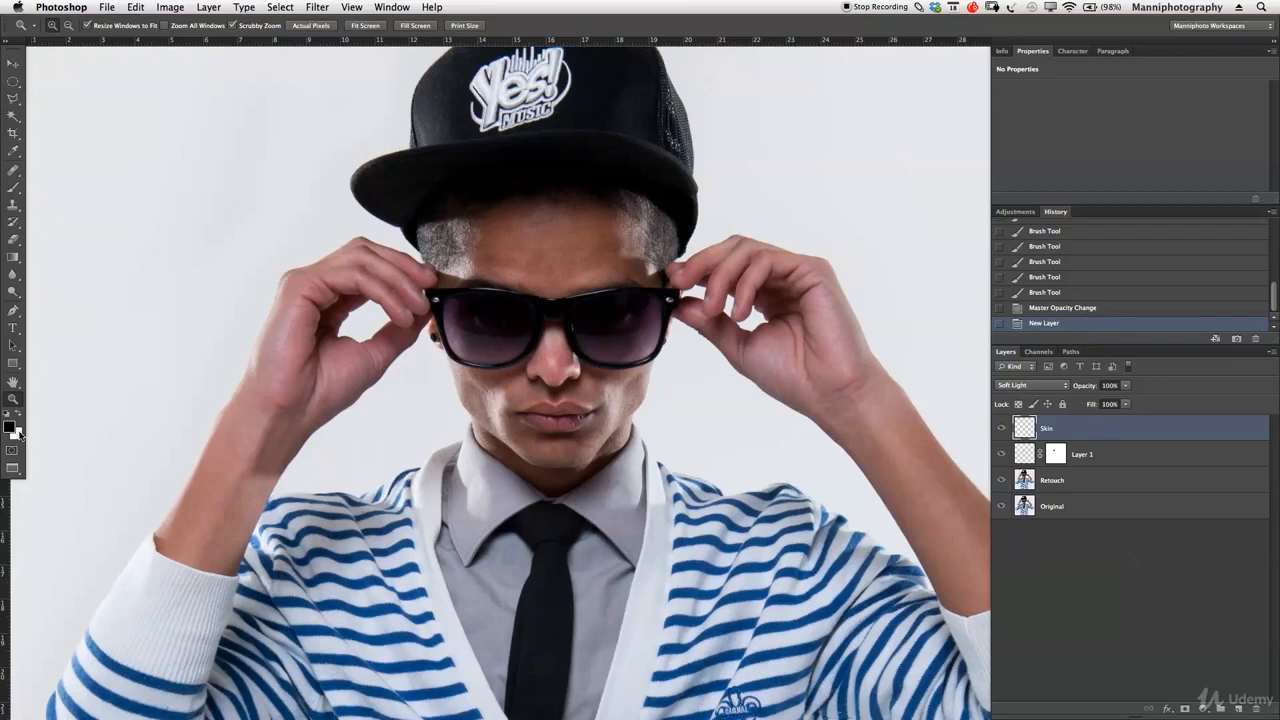
key(x)
drag(551, 367, 597, 418)
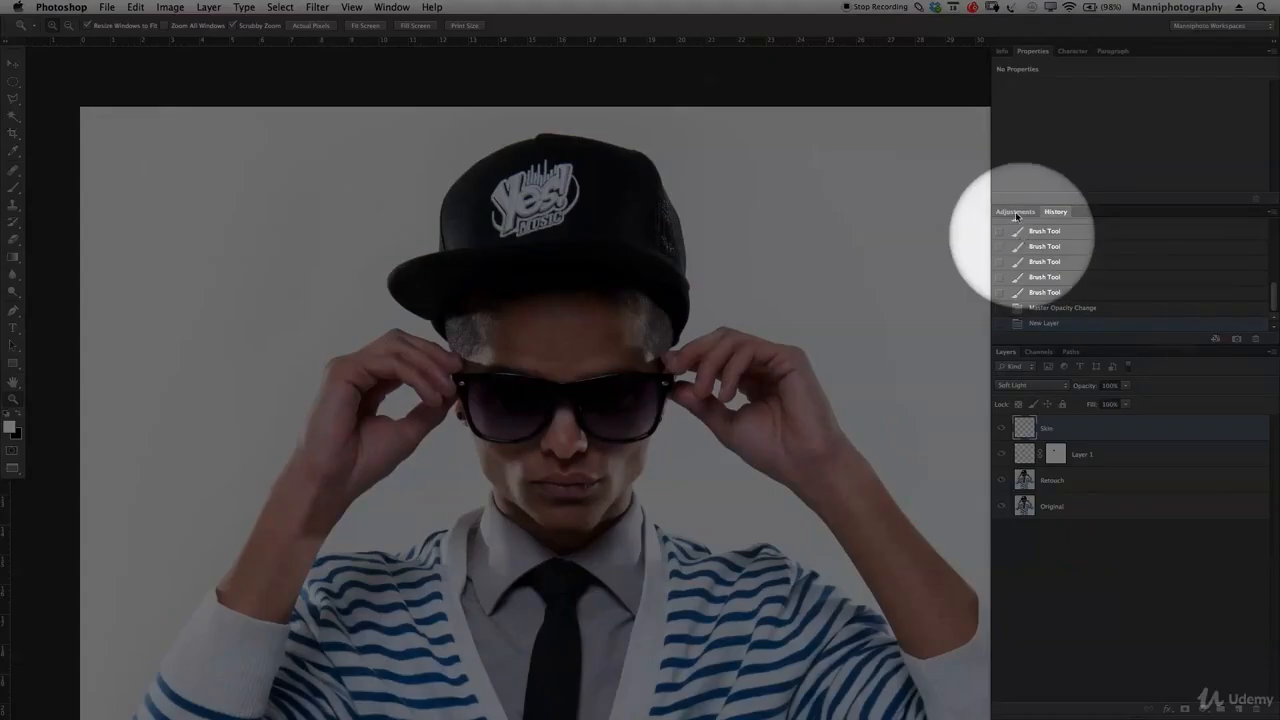
Step: Add a Levels adjustment layer above Skin, name it Dirty, and shift its midtones to darken the image
click(1015, 211)
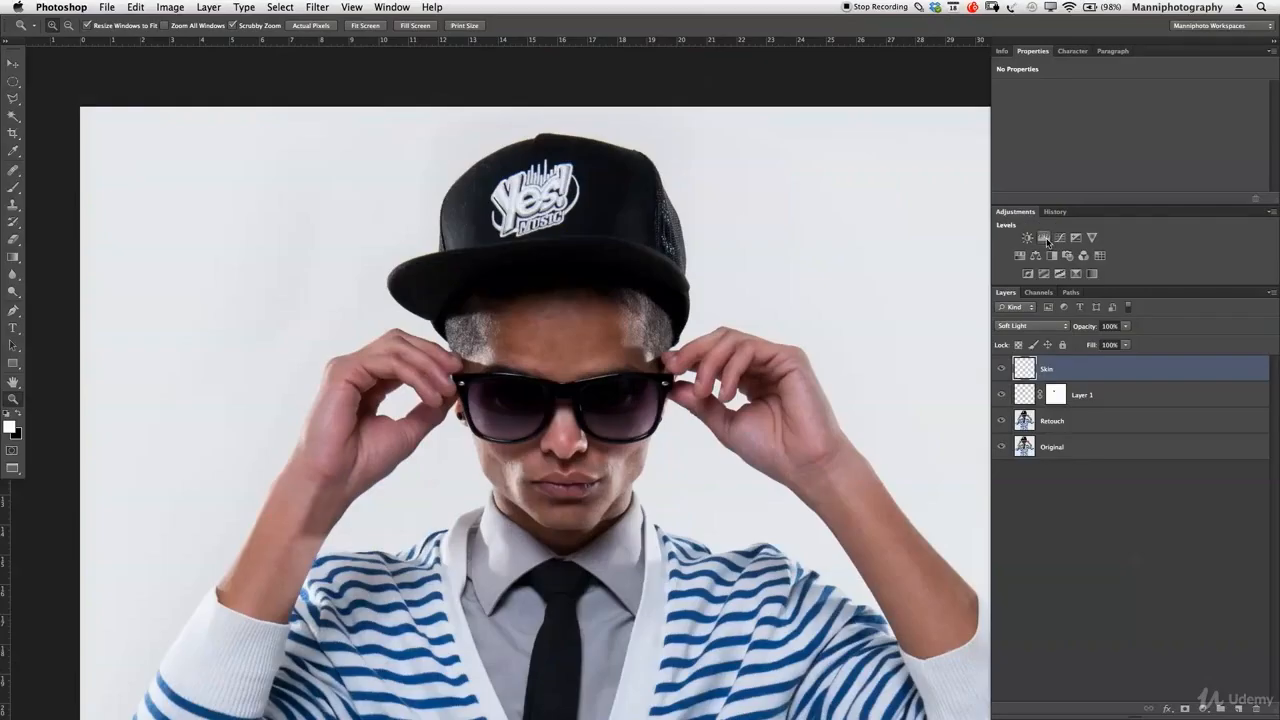
click(1045, 238)
double_click(1087, 369)
text(R)
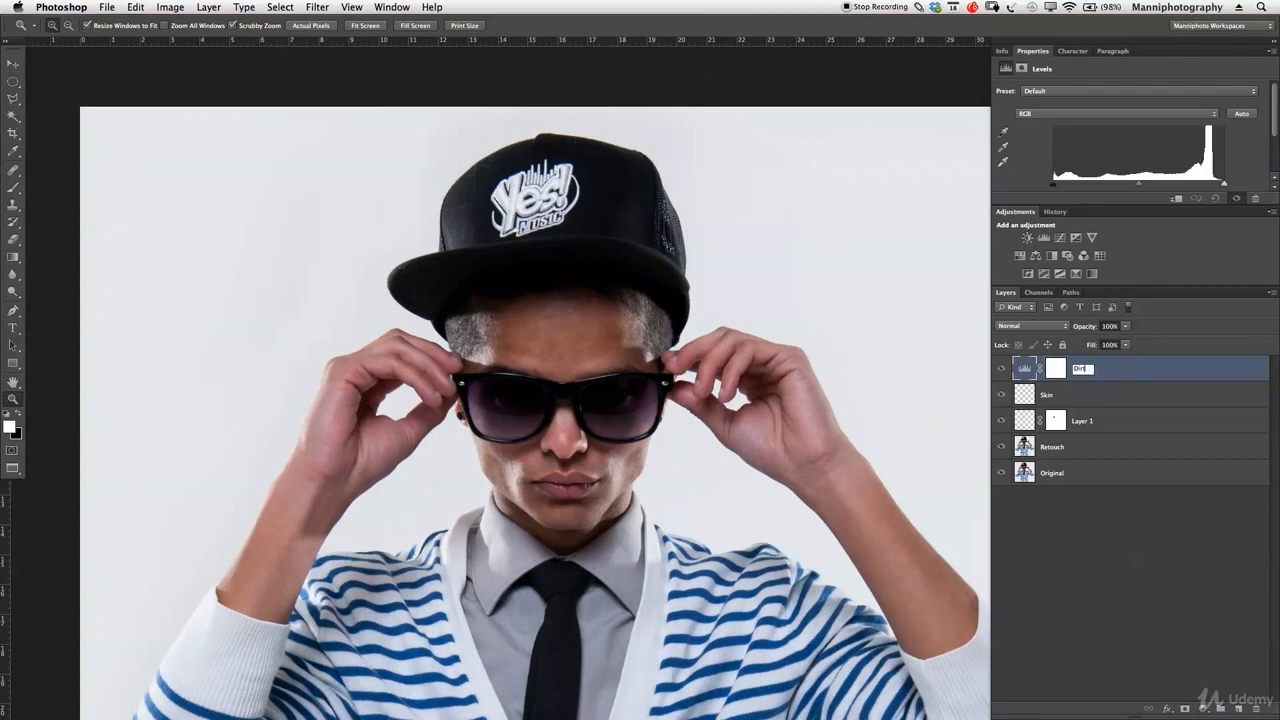
text(irty)
key(Return)
drag(1144, 187, 1159, 185)
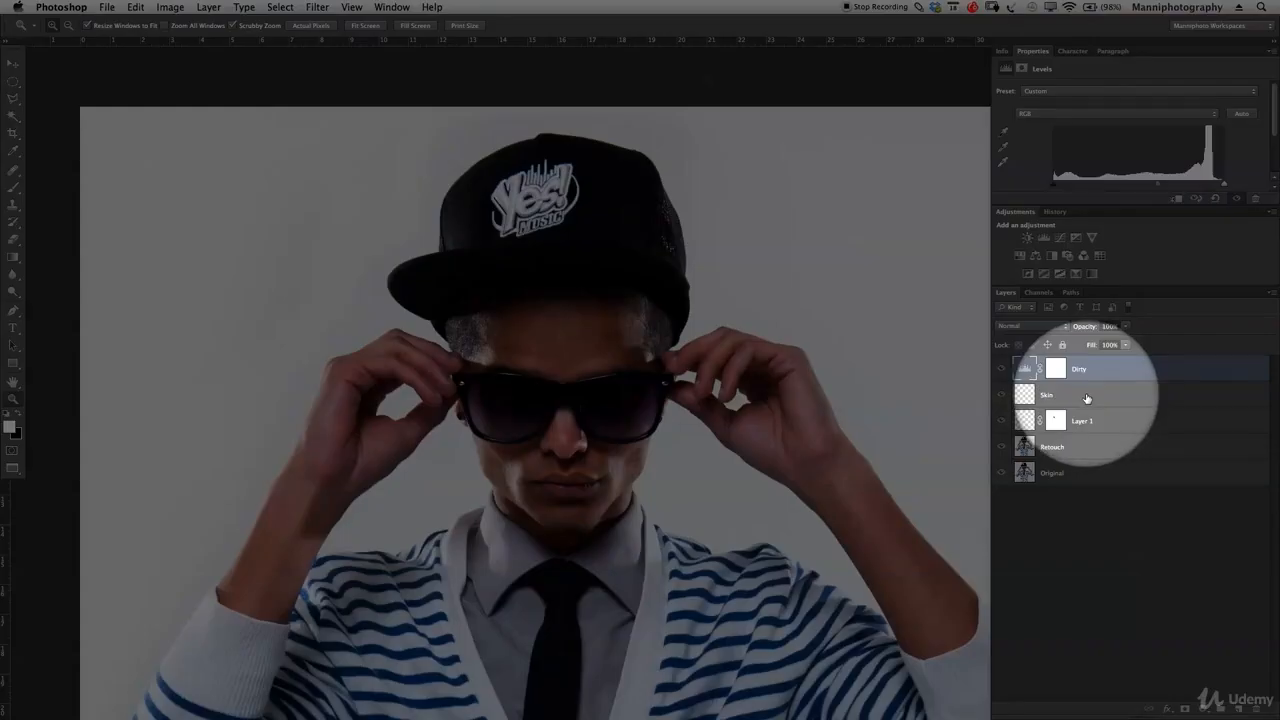
Step: Select the Skin layer and set up a soft white brush with 0% hardness and 6% opacity
click(1086, 397)
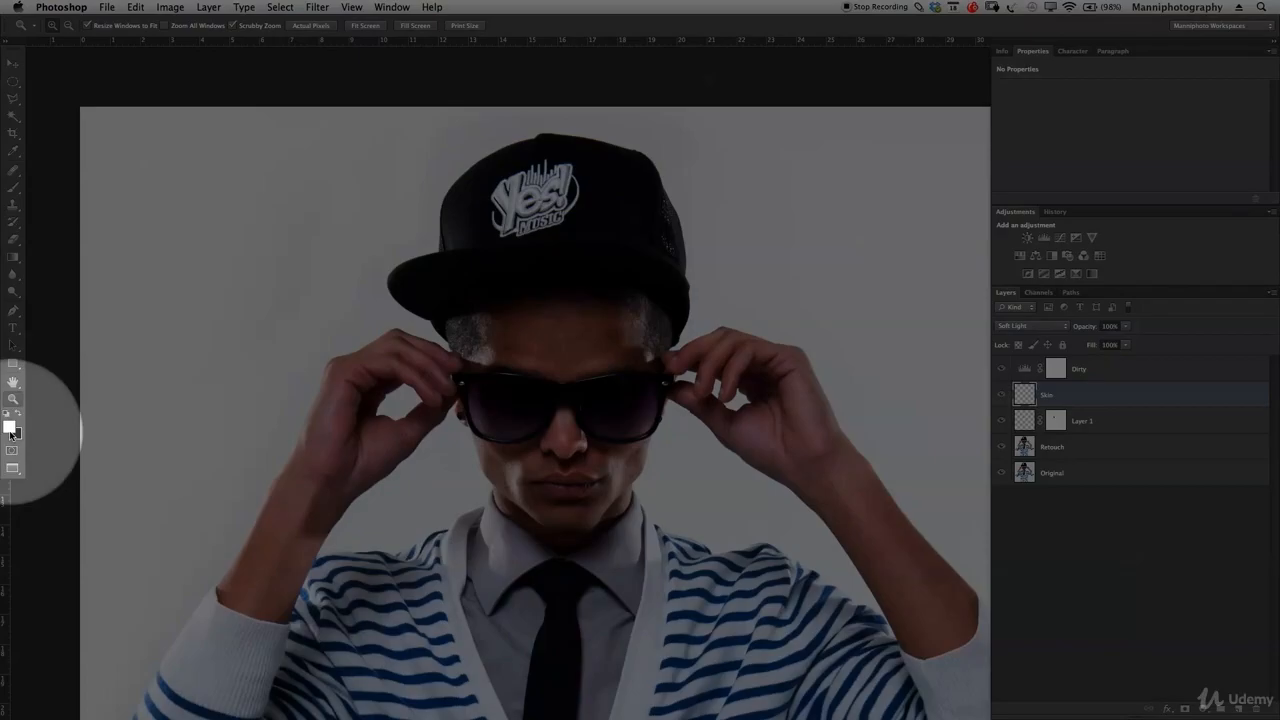
key(b)
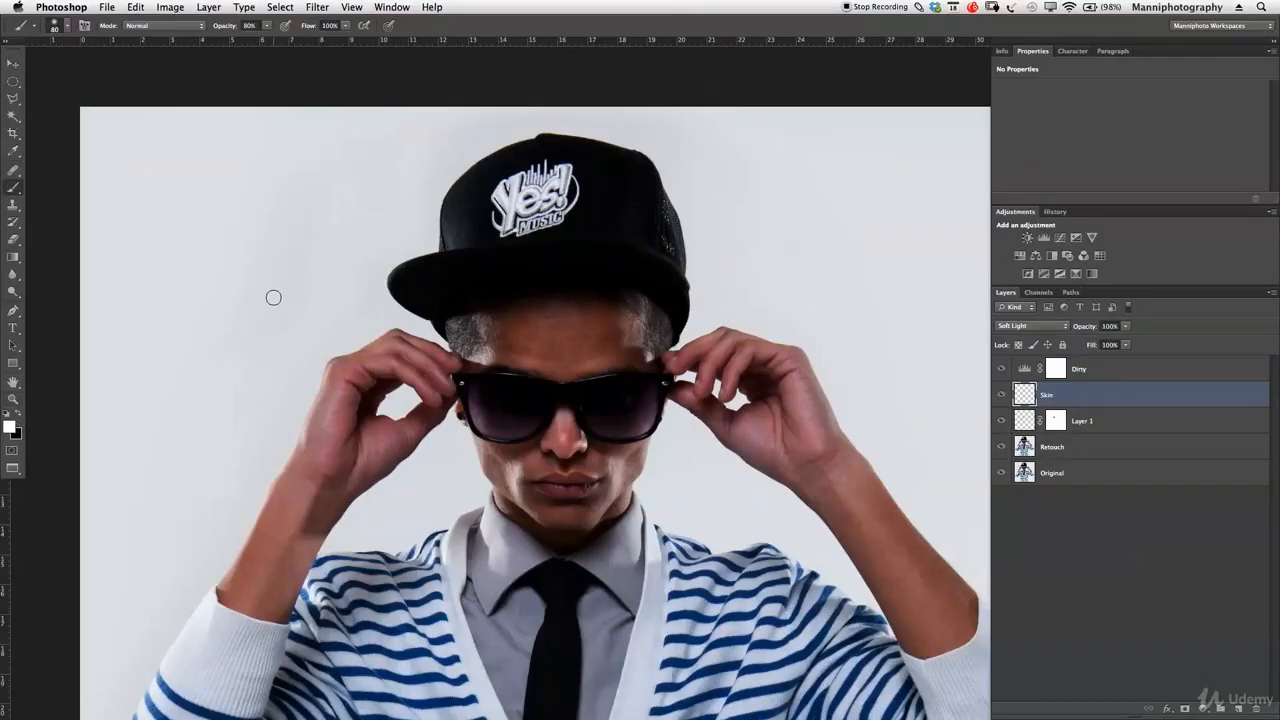
mouse_move(262, 252)
mouse_down()
mouse_move(318, 257)
mouse_move(273, 252)
mouse_move(266, 234)
mouse_up()
key(bracketleft)
key(bracketleft)
key(bracketleft)
click(68, 29)
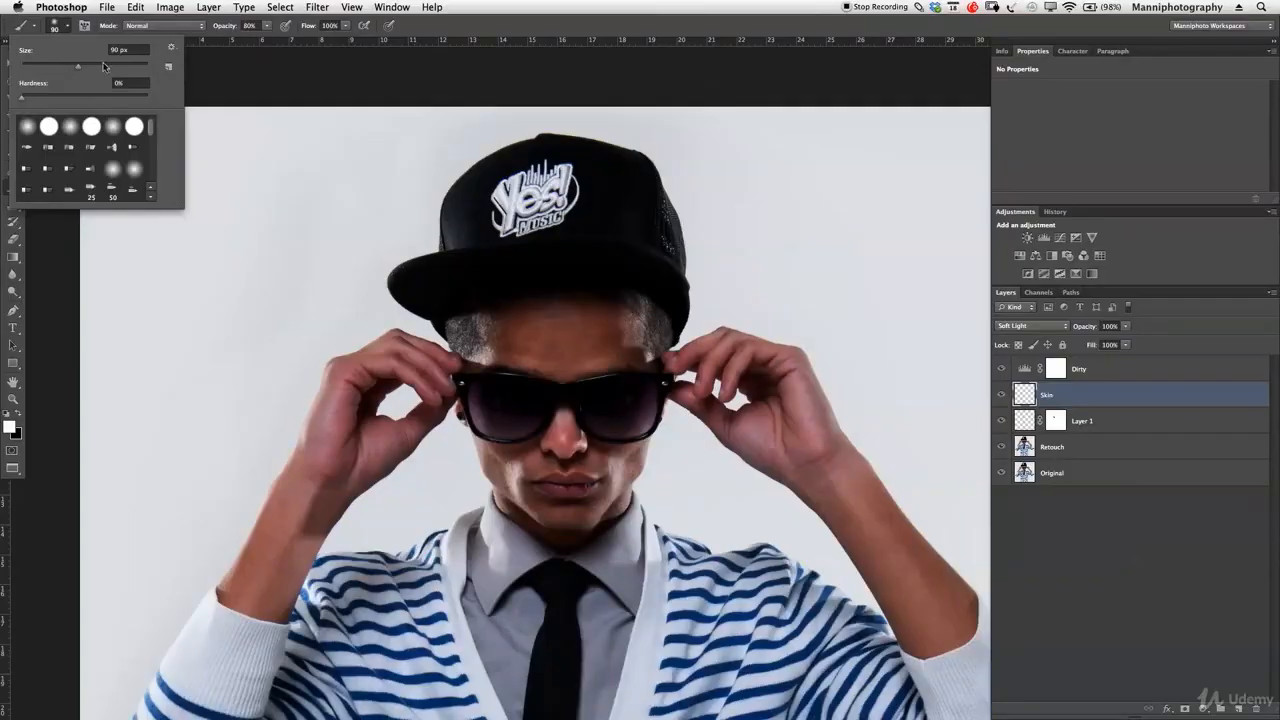
click(280, 7)
click(248, 23)
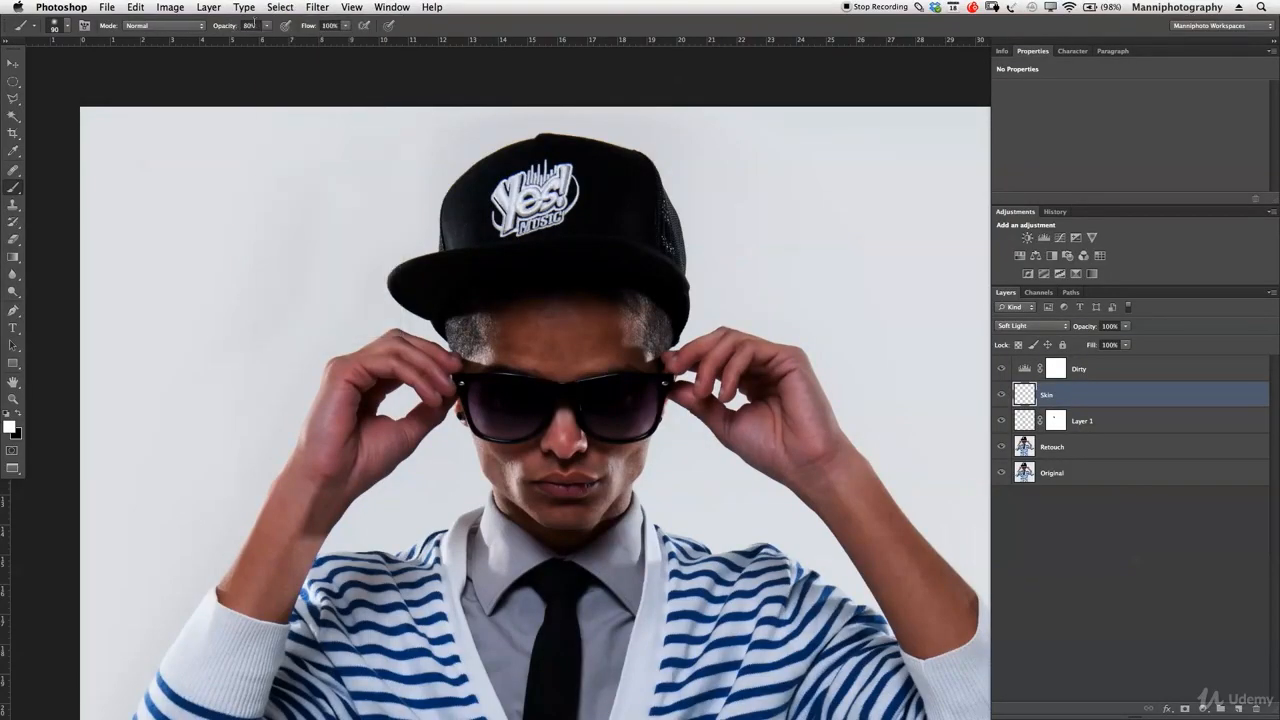
drag(228, 28, 173, 32)
Step: Paint soft white highlights over the forehead on the Skin layer, varying the brush size to suit each area
key(z)
drag(585, 354, 592, 354)
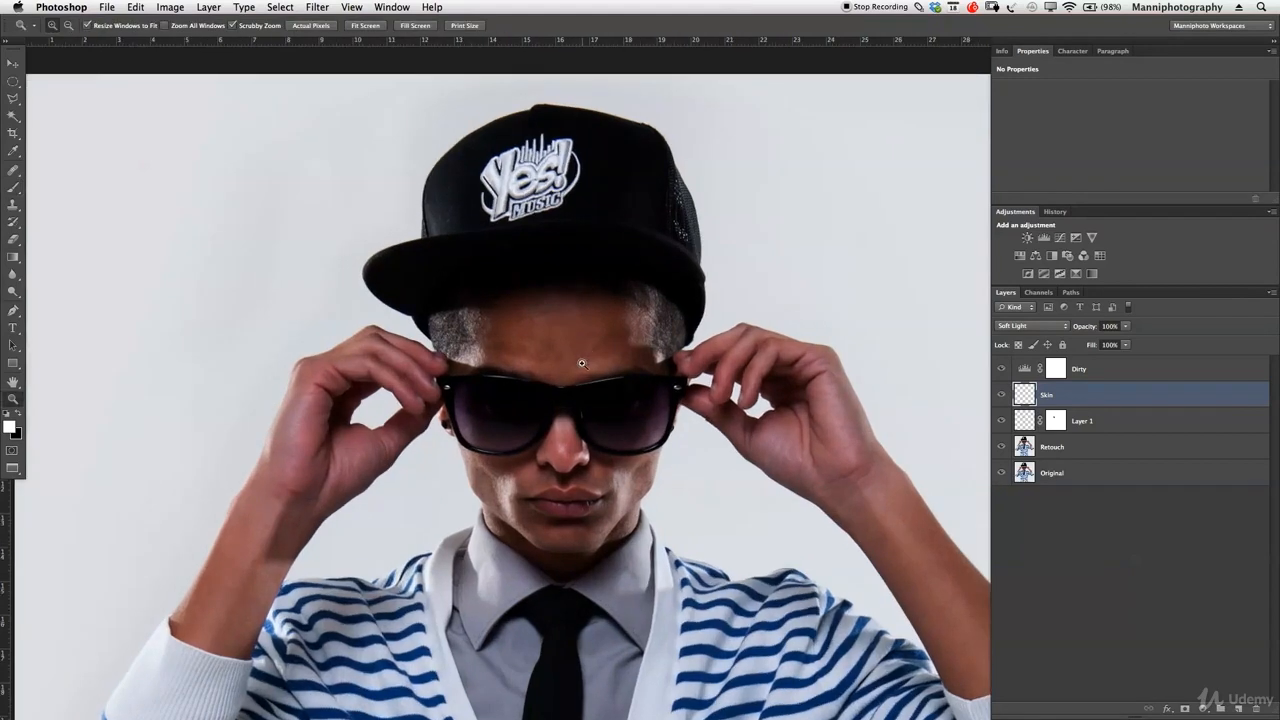
key(b)
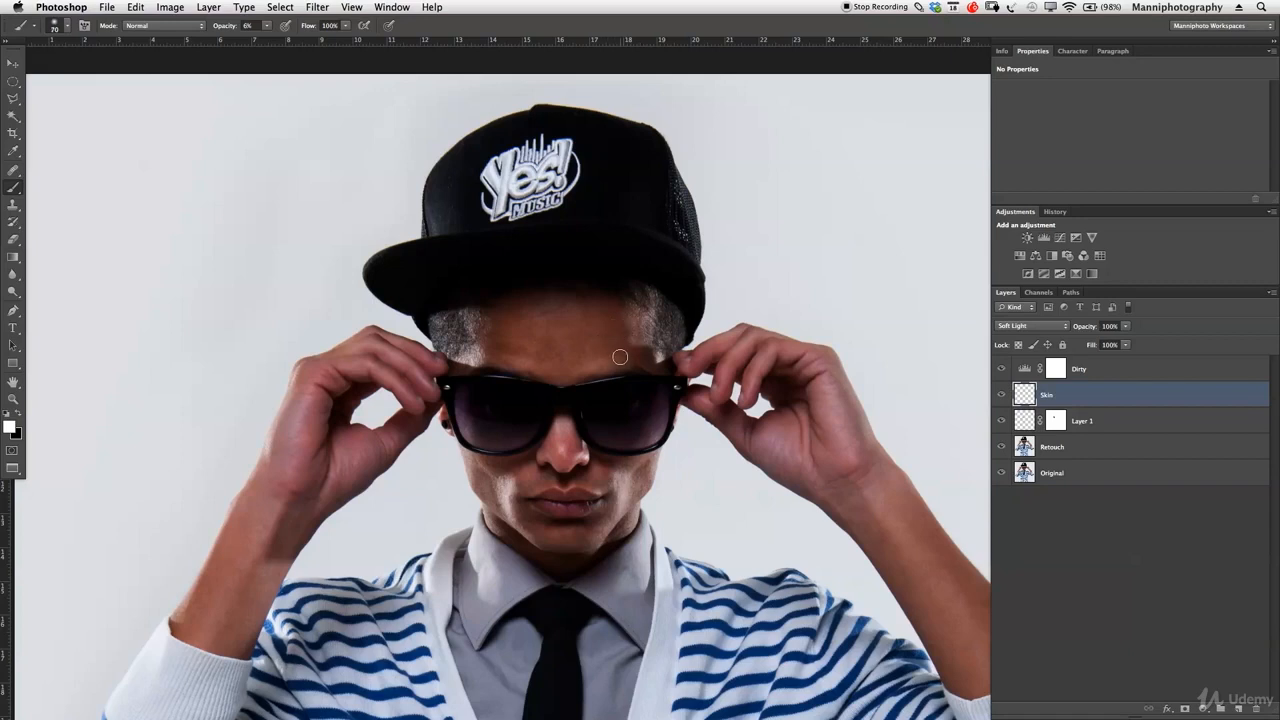
key(z)
mouse_move(545, 376)
mouse_down()
mouse_move(617, 374)
mouse_move(605, 373)
mouse_up()
key(b)
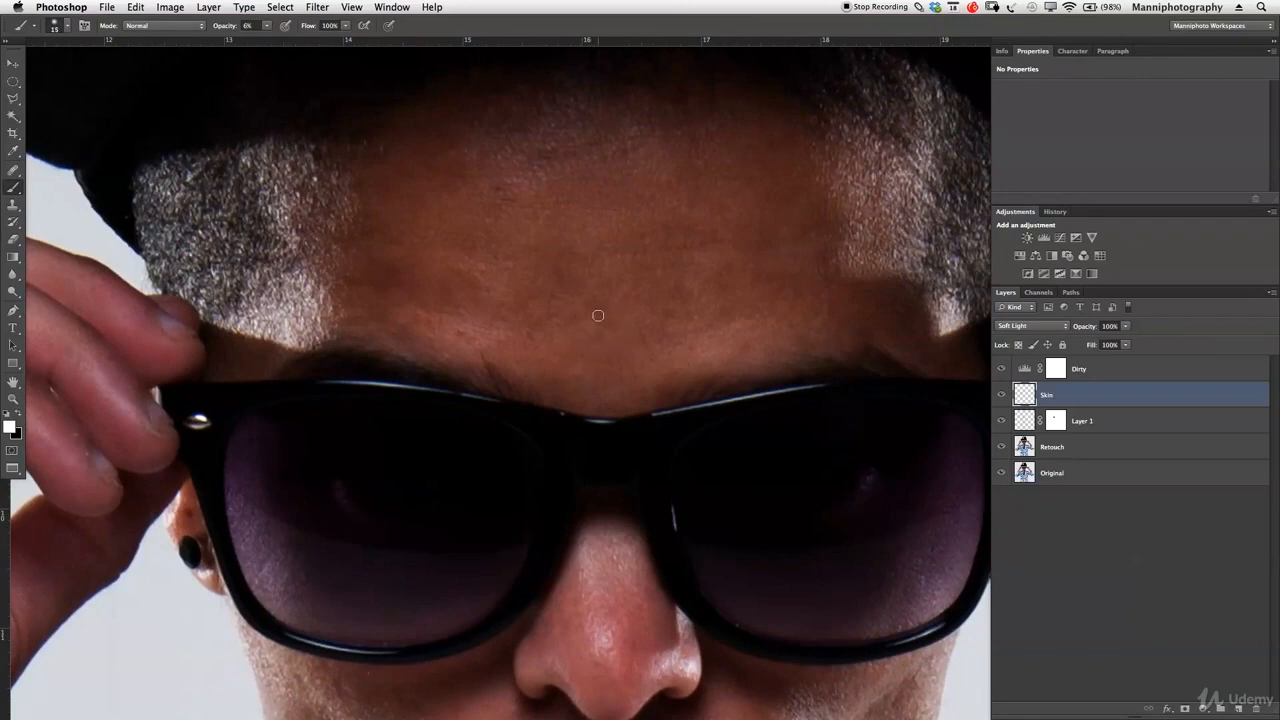
key(bracketright)
key(bracketright)
key(bracketright)
drag(683, 288, 688, 307)
key(bracketright)
key(bracketright)
key(bracketleft)
key(bracketleft)
key(bracketright)
key(bracketleft)
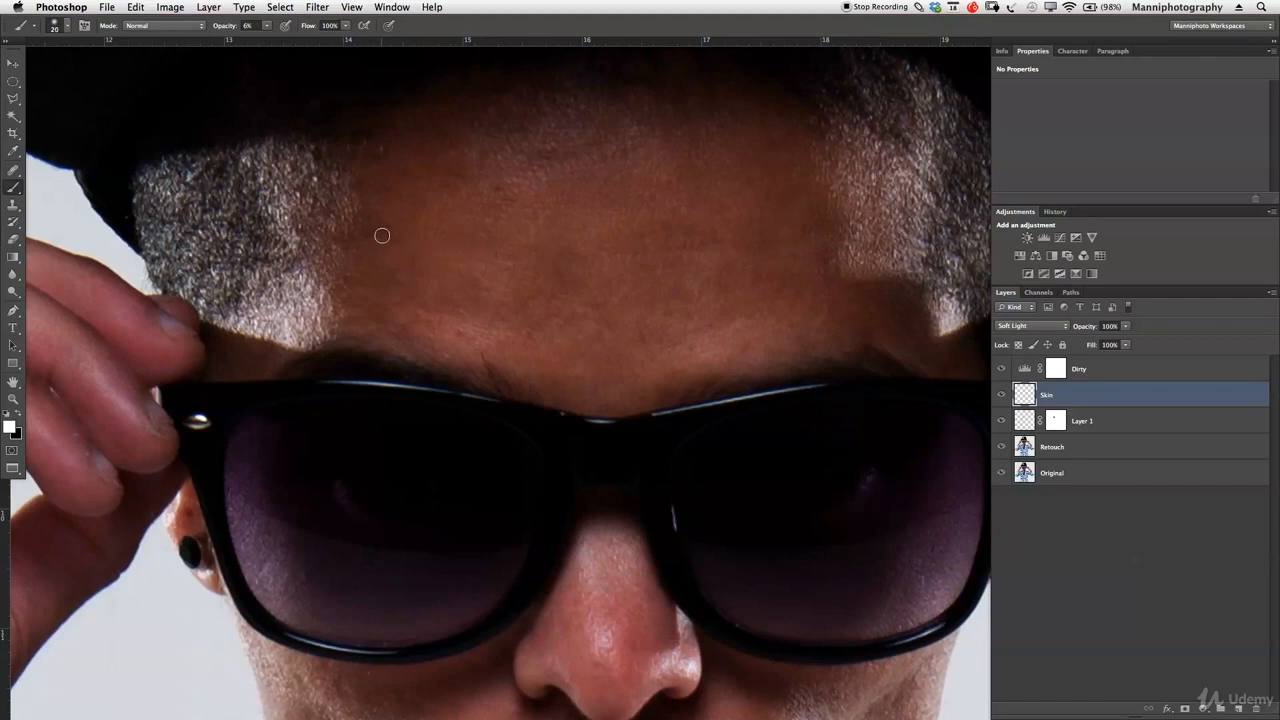
key(bracketright)
key(bracketright)
key(bracketright)
key(bracketright)
key(bracketleft)
key(bracketleft)
key(bracketleft)
key(bracketright)
key(bracketright)
key(bracketright)
key(bracketleft)
key(bracketleft)
key(bracketleft)
key(bracketleft)
Step: Brighten the highlights on the cheeks and lower face with the low-opacity white brush
scroll(644, 488, down, 6)
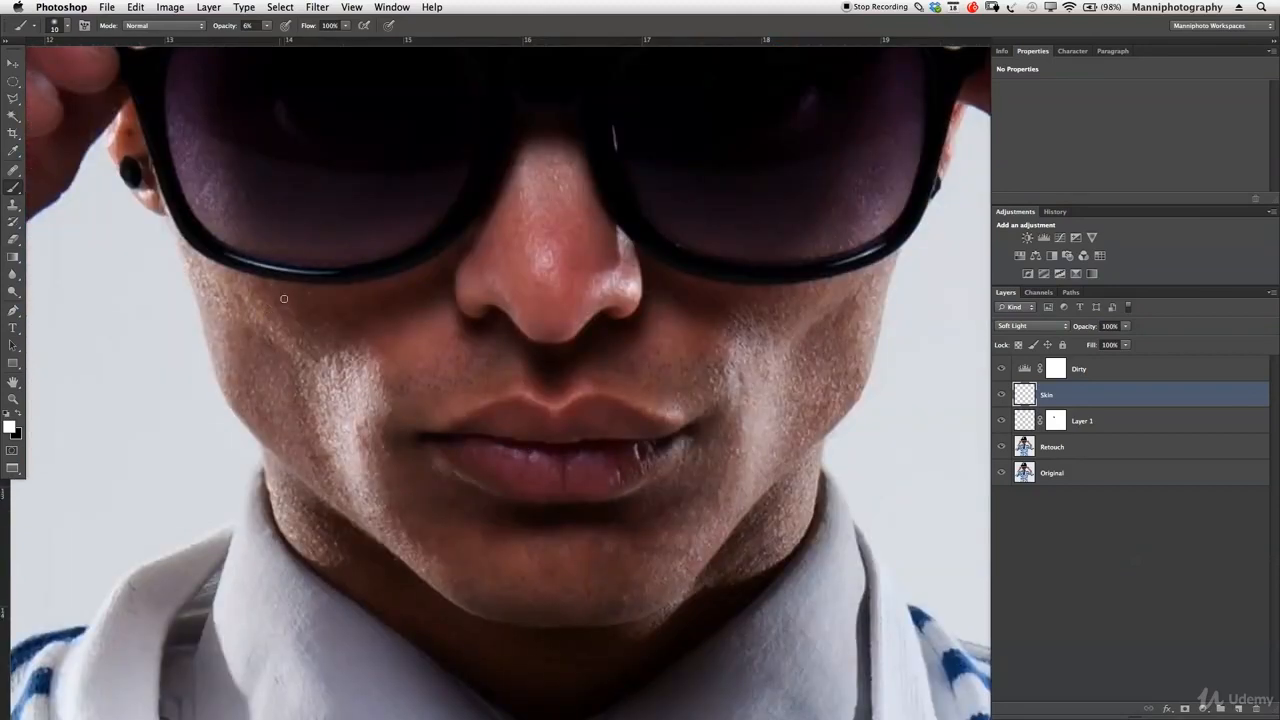
key(bracketright)
key(bracketleft)
key(bracketright)
scroll(594, 586, down, 5)
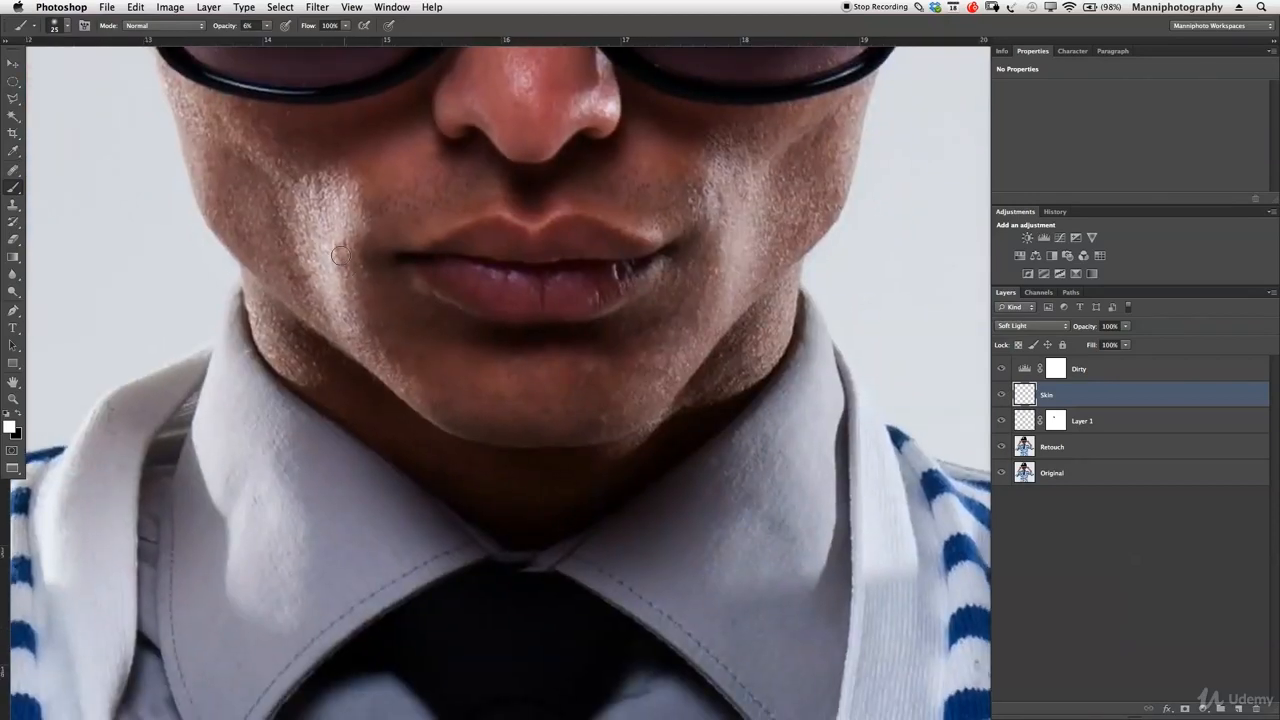
Step: Hide the Dirty layer and compare the portrait with and without the Skin layer's highlights
key(z)
alt+click(430, 292)
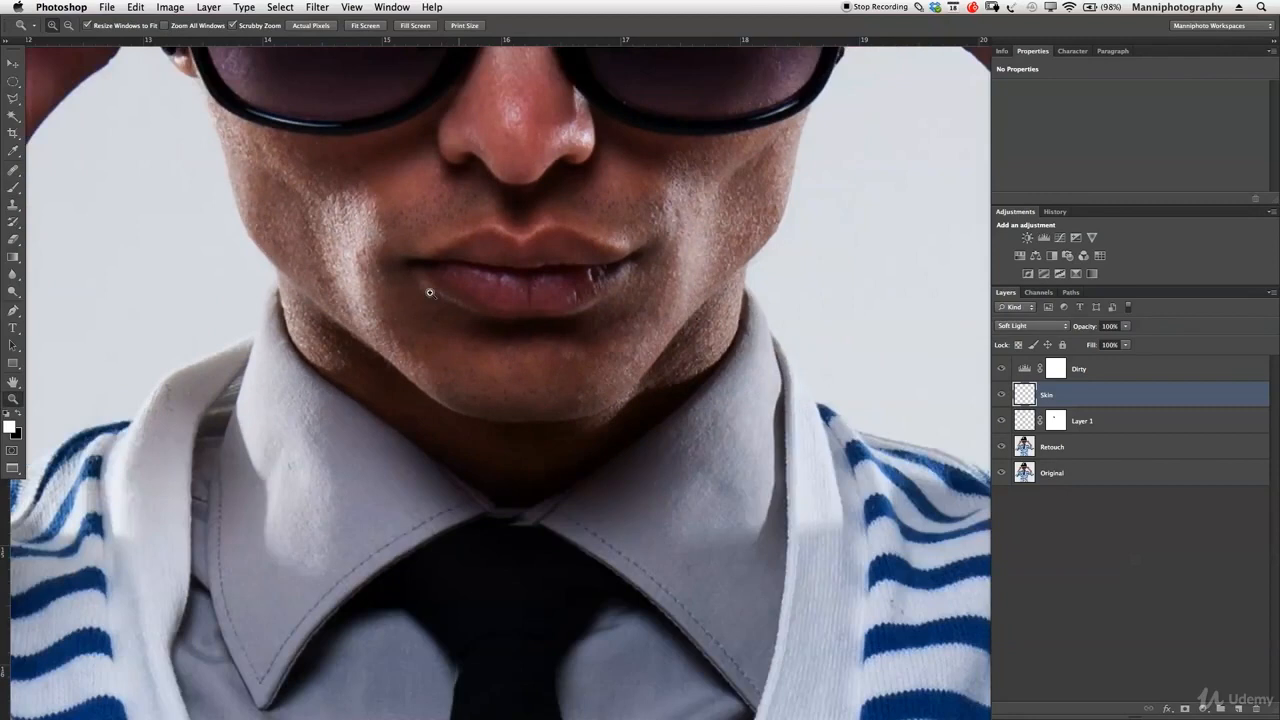
alt+click(508, 223)
alt+click(580, 423)
alt+click(608, 400)
alt+click(590, 413)
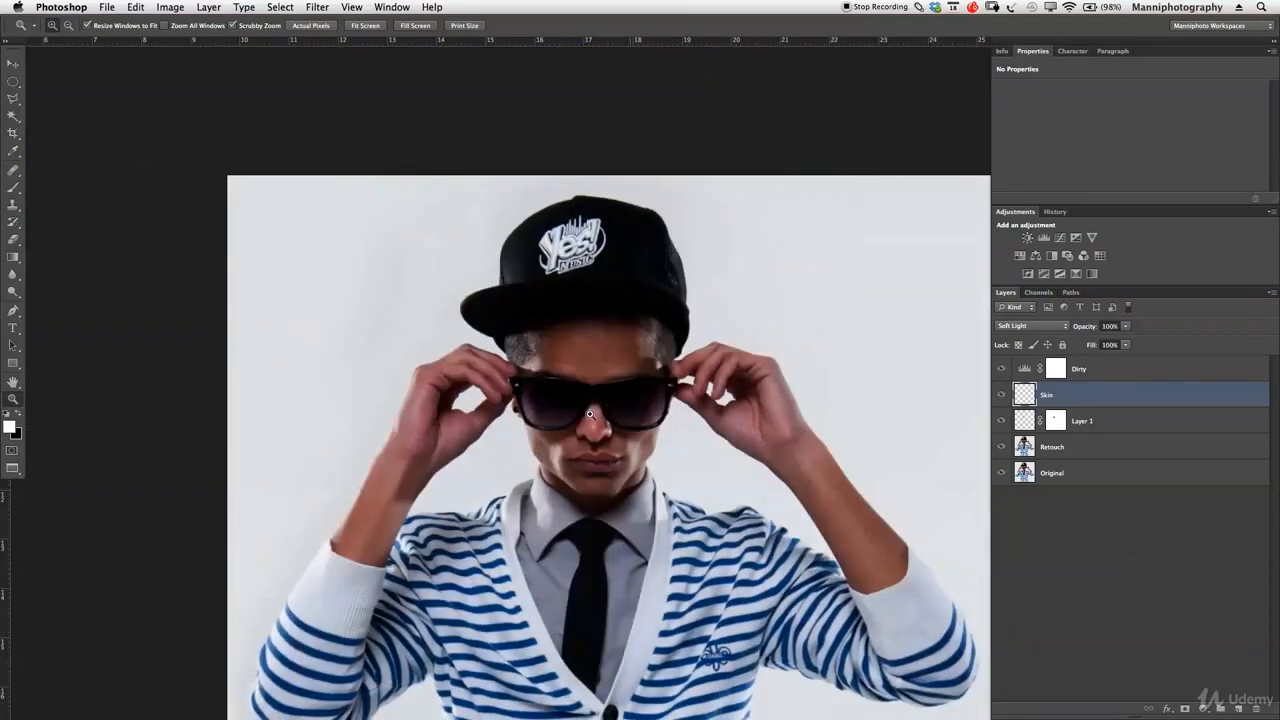
click(1002, 370)
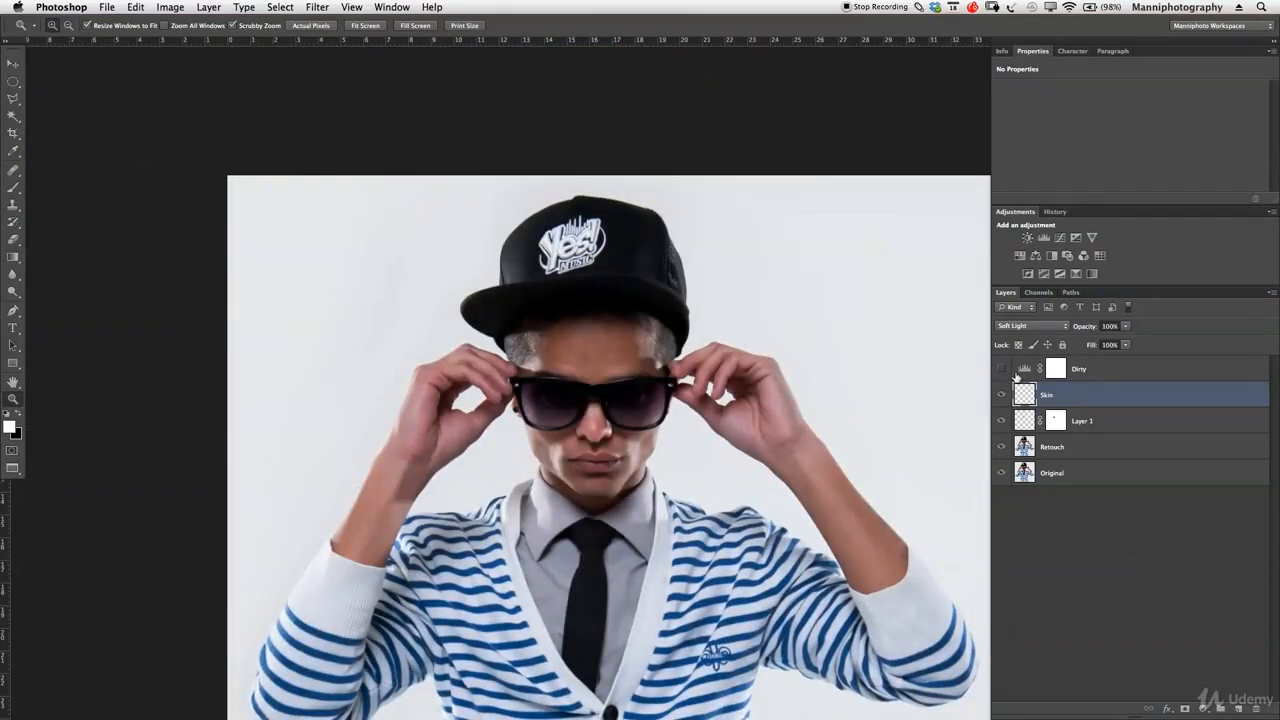
click(1002, 396)
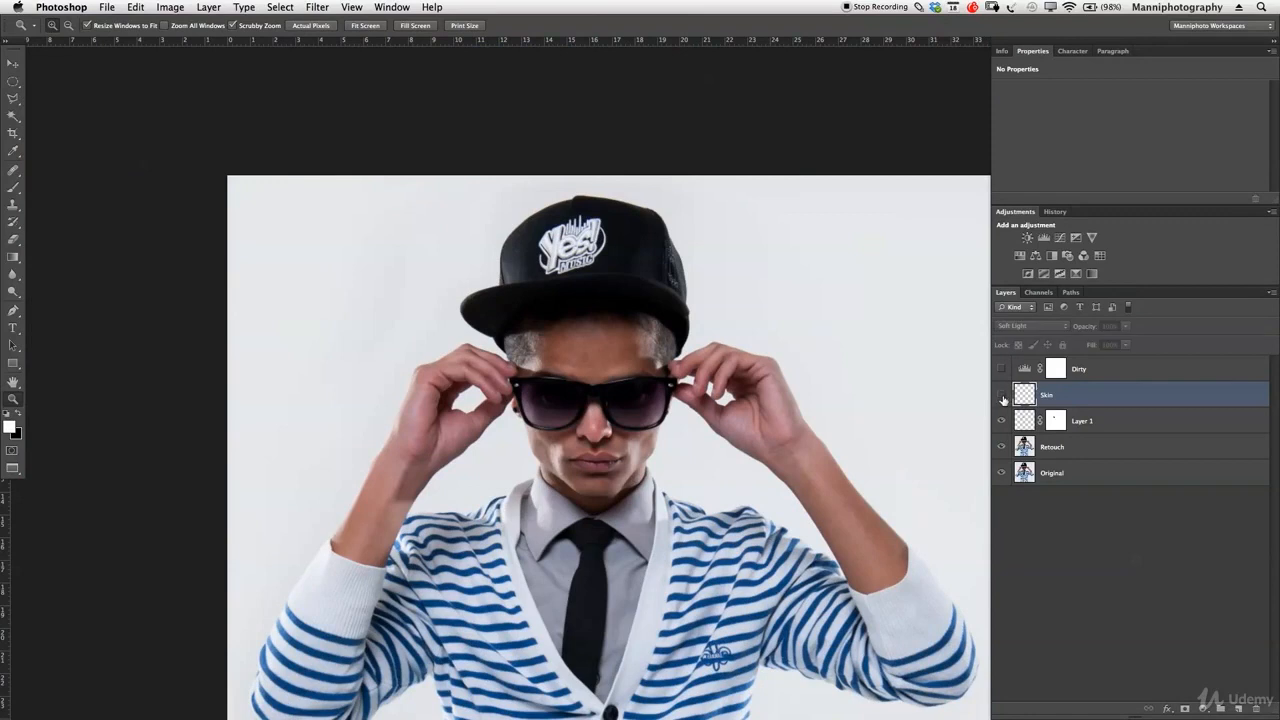
click(1000, 398)
click(1003, 396)
click(1004, 398)
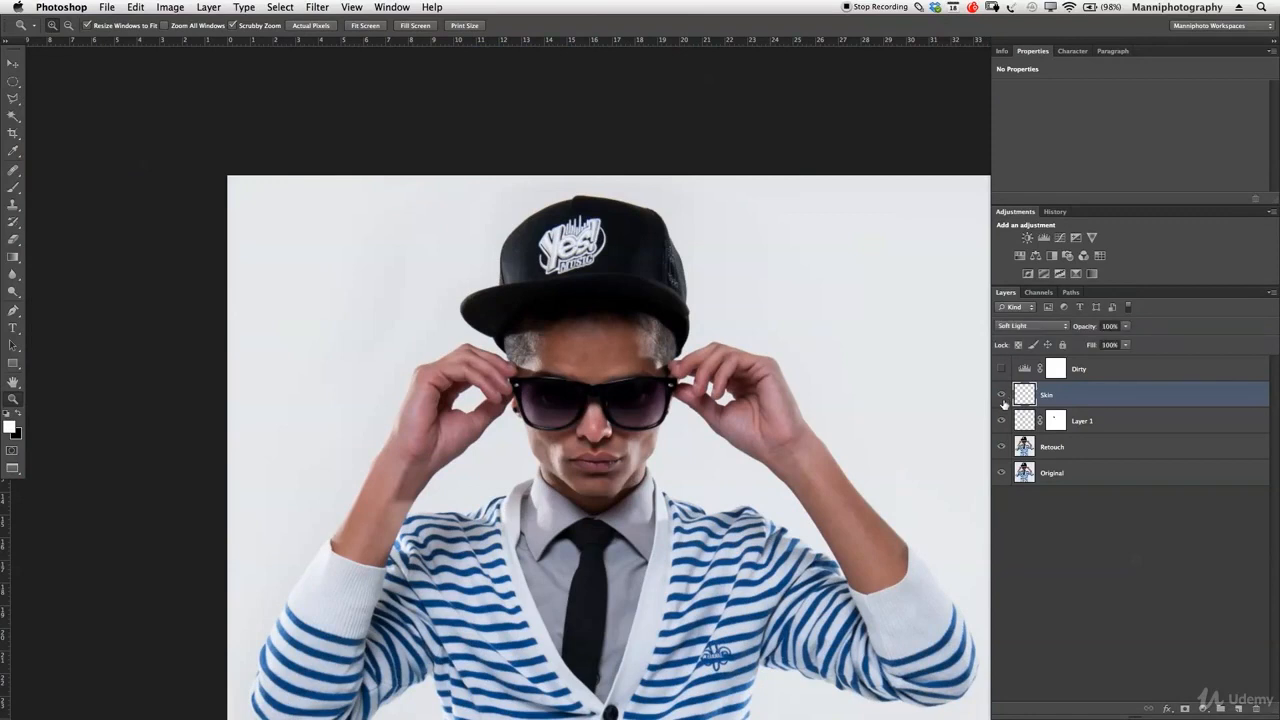
click(1001, 399)
click(1002, 397)
click(1004, 397)
Step: Delete the Dirty adjustment layer
click(1149, 367)
key(Delete)
scroll(706, 420, down, 3)
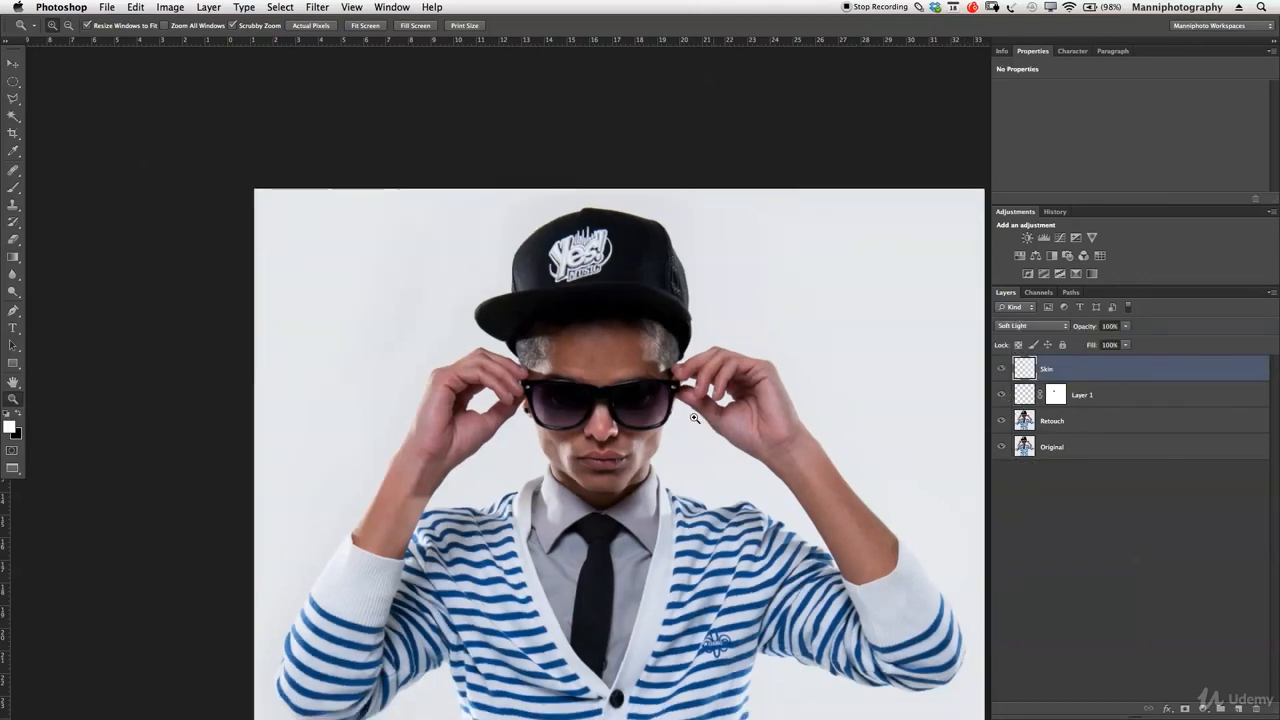
drag(690, 455, 667, 370)
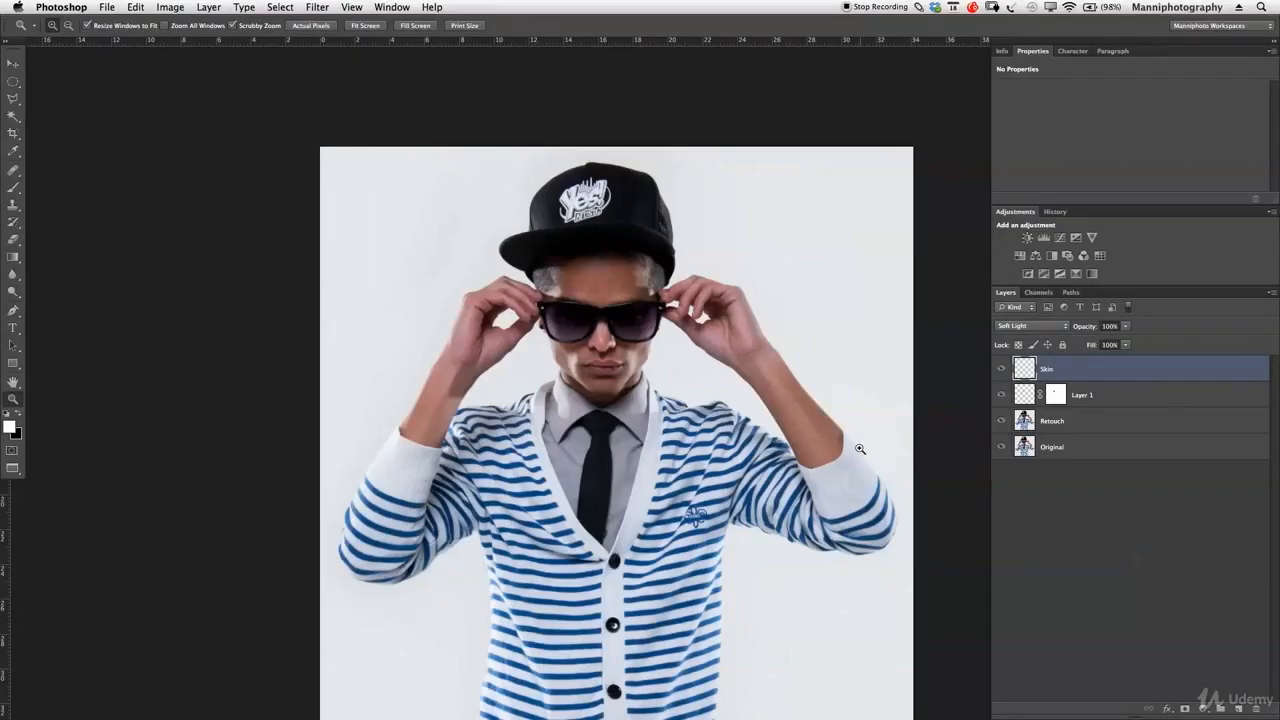
Step: Draw a closed Pen path around the forearm on the image's right side, from the wrist to the sleeve cuff
click(859, 449)
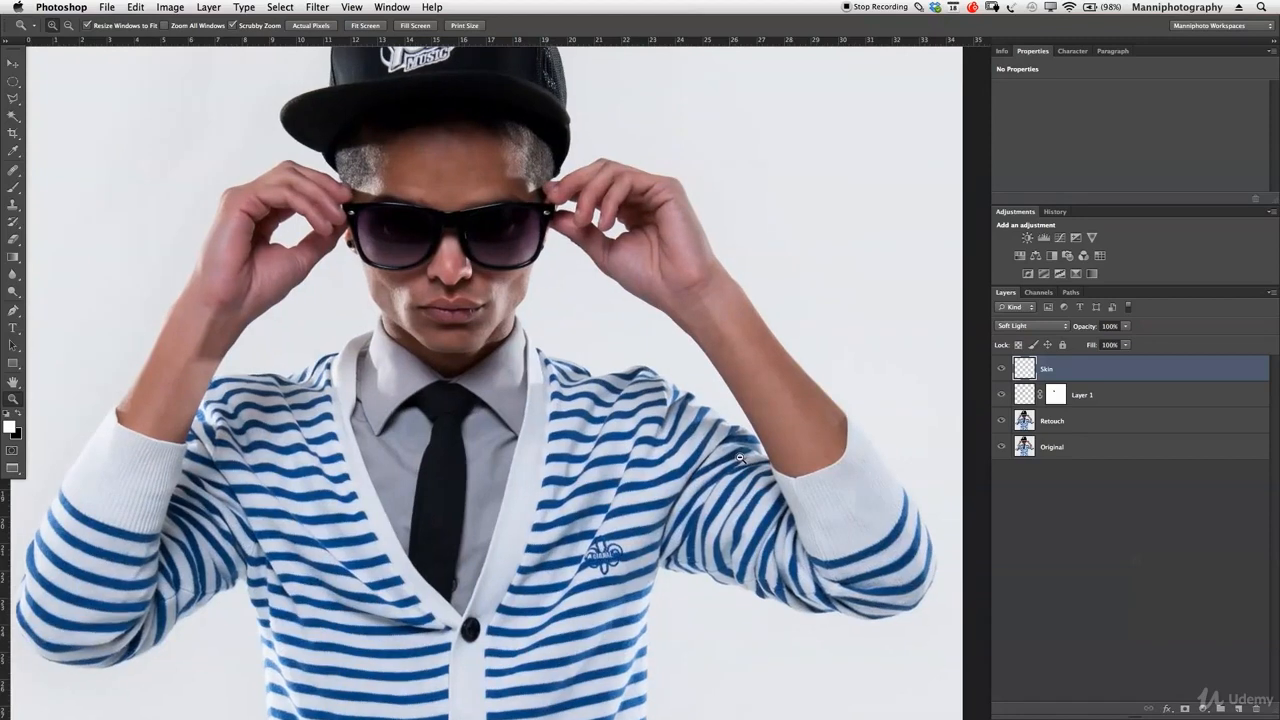
key(p)
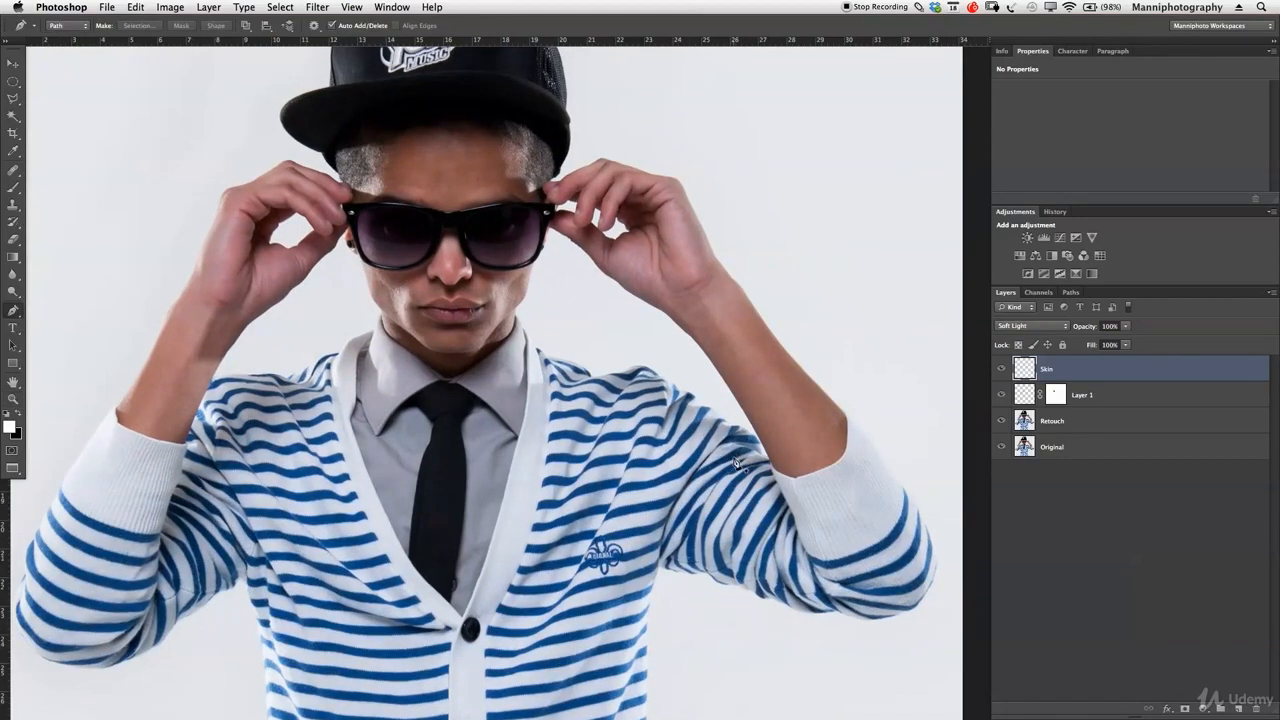
click(854, 403)
click(857, 449)
click(844, 475)
click(810, 494)
click(717, 403)
click(690, 368)
click(677, 347)
click(662, 327)
click(733, 271)
click(758, 281)
click(783, 307)
click(830, 361)
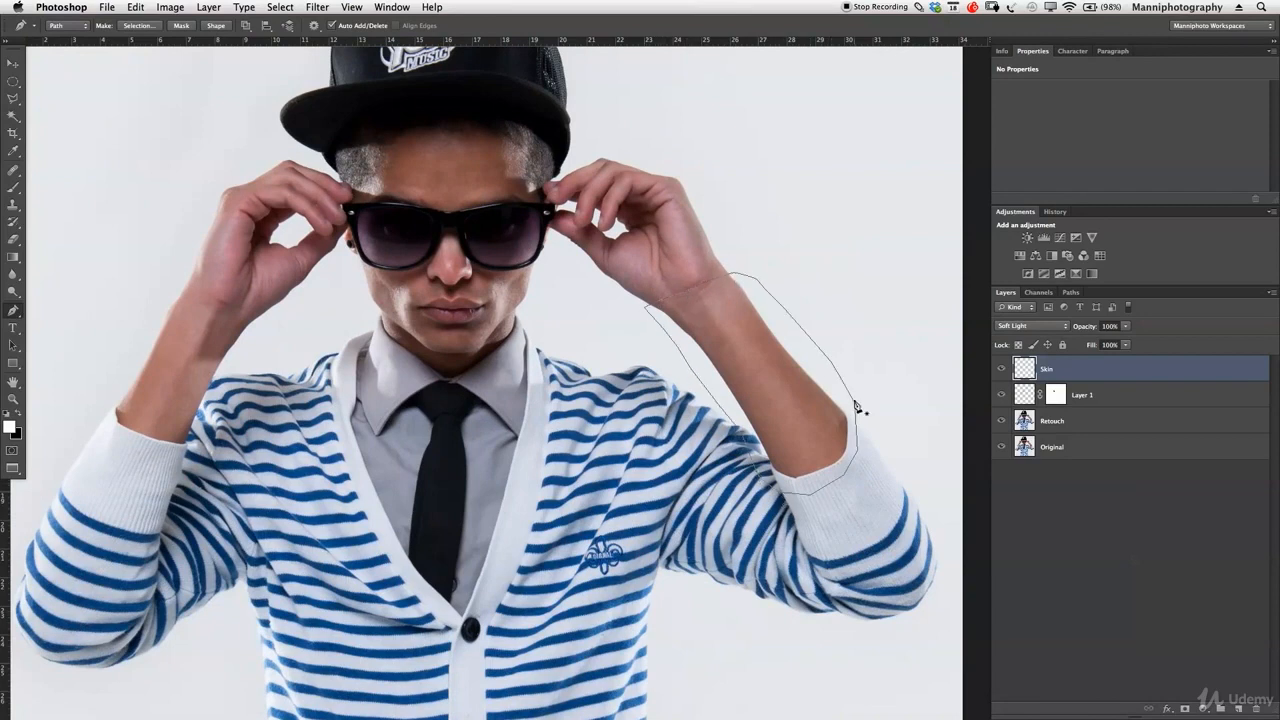
Step: Convert the forearm path into a new anti-aliased selection with a feather radius of 0 pixels
right_click(794, 360)
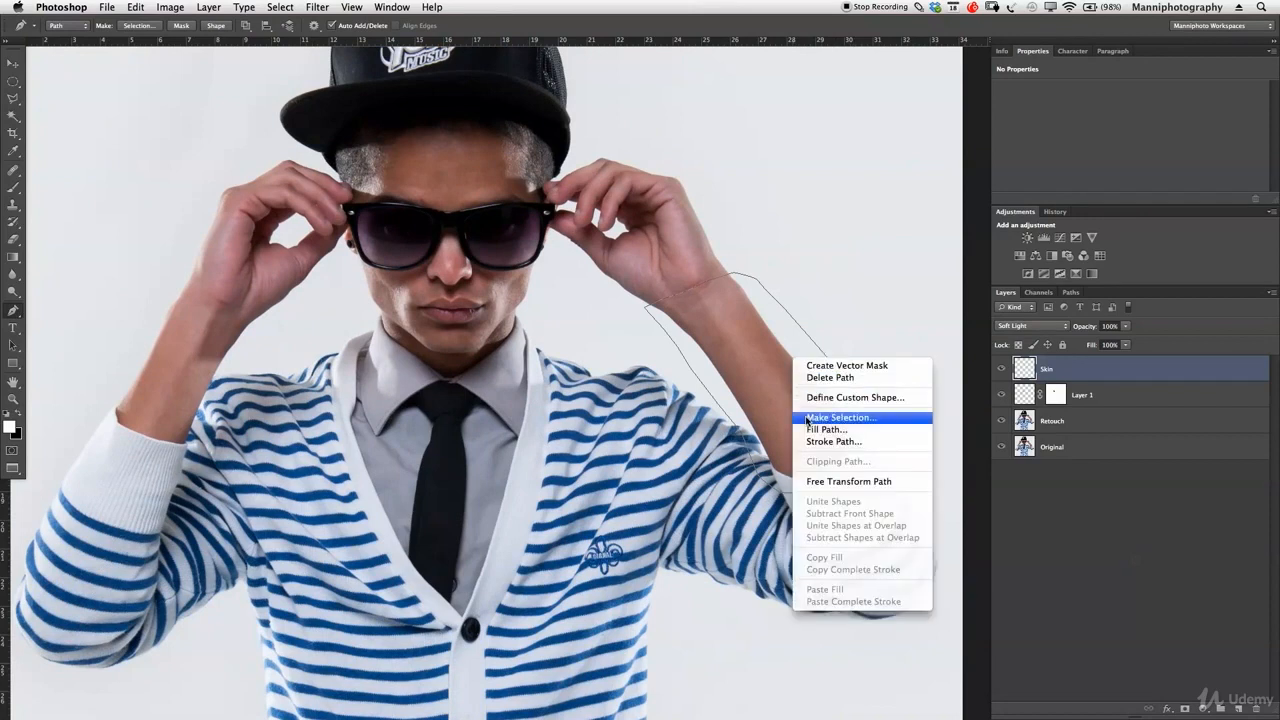
click(808, 414)
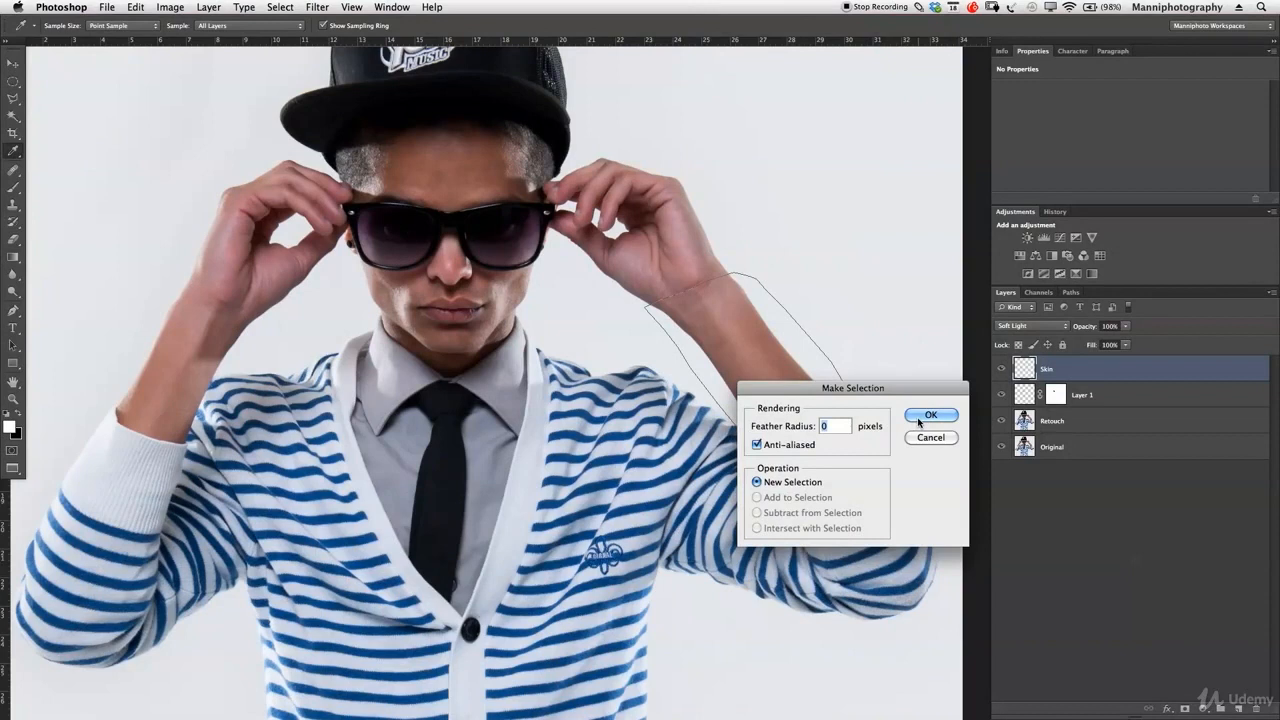
click(920, 416)
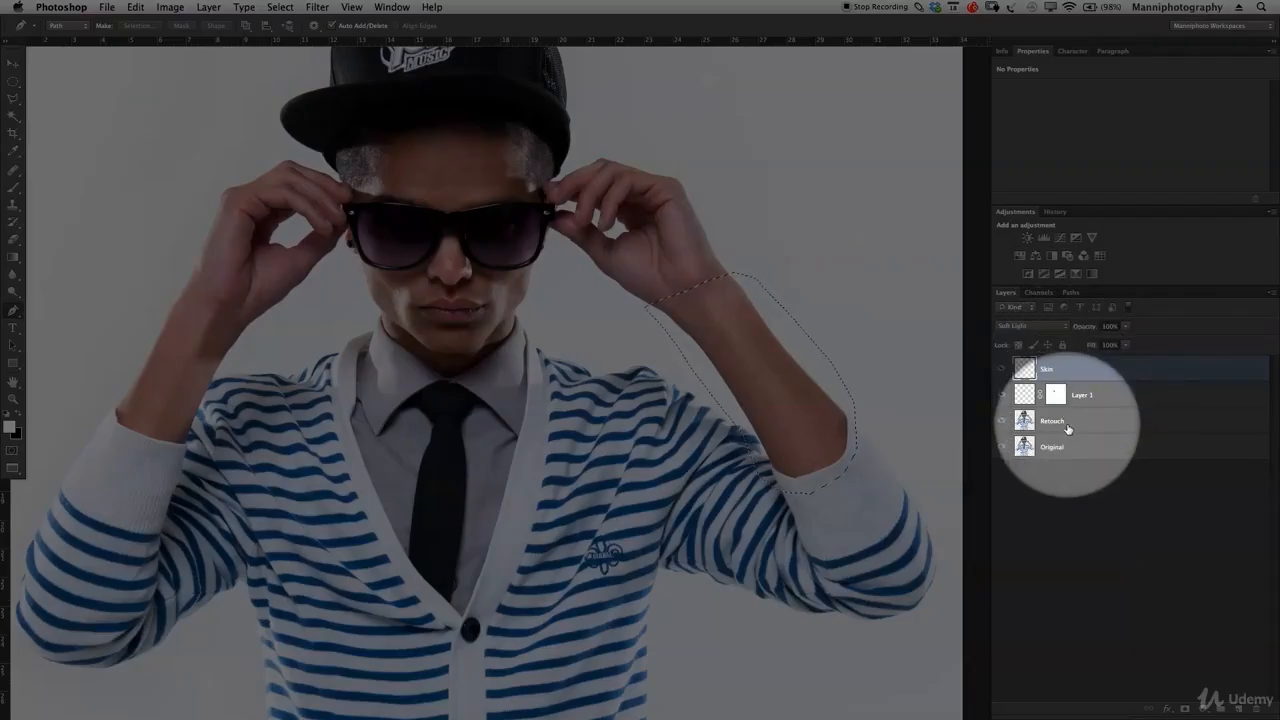
Step: Copy the selected forearm from the Retouch layer to a new layer named Arm at the top of the stack
click(1072, 429)
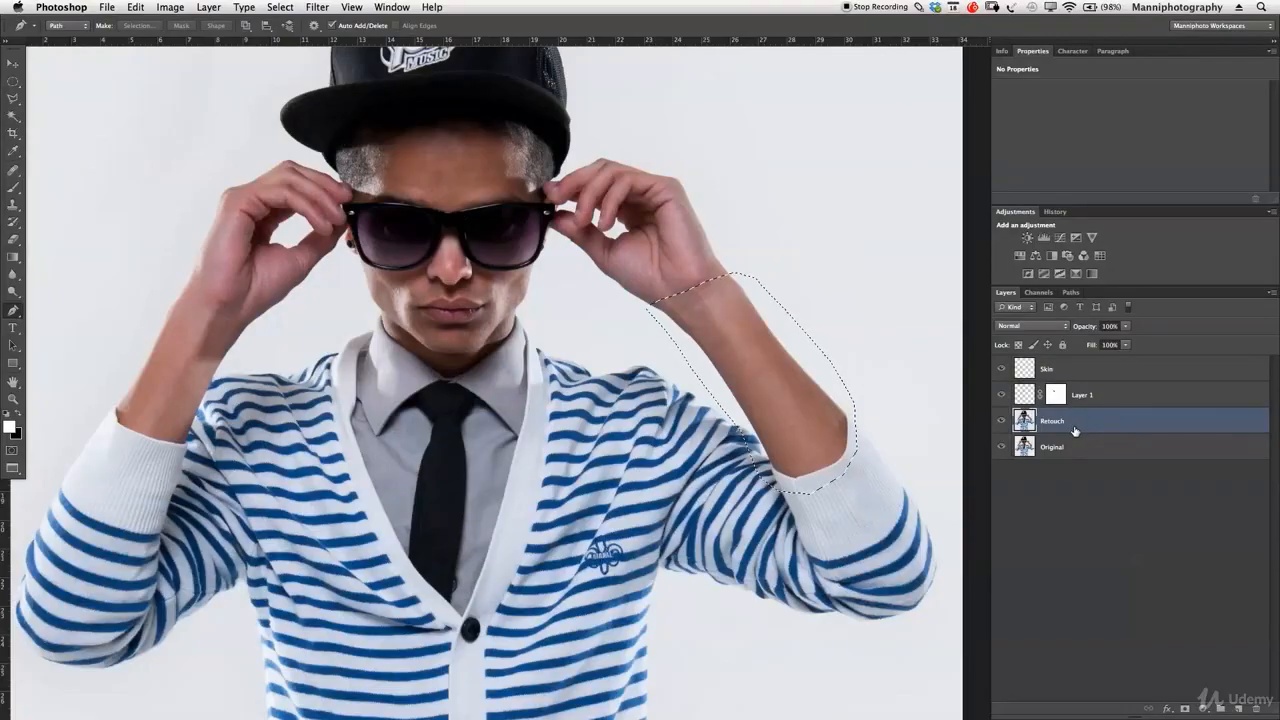
key(super+j)
drag(1048, 427, 1050, 369)
double_click(1052, 370)
text(Arm)
key(Return)
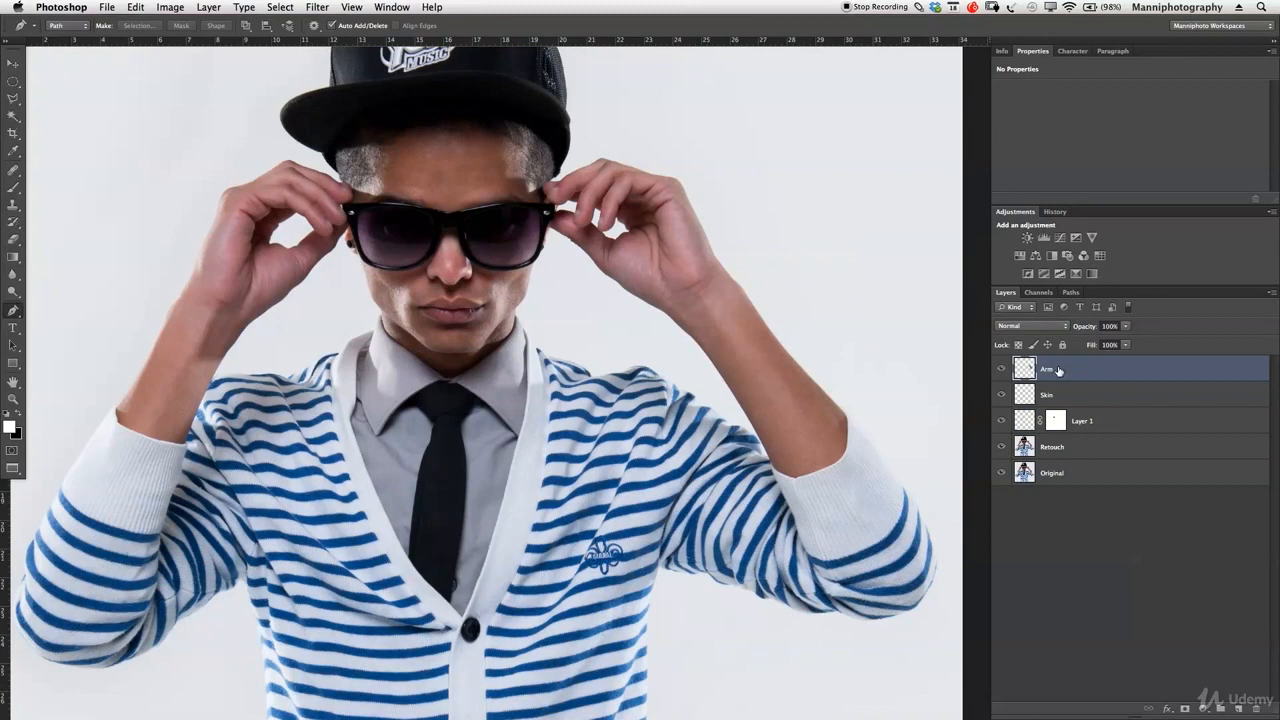
Step: Flip the Arm layer horizontally and move it over the opposite forearm
key(v)
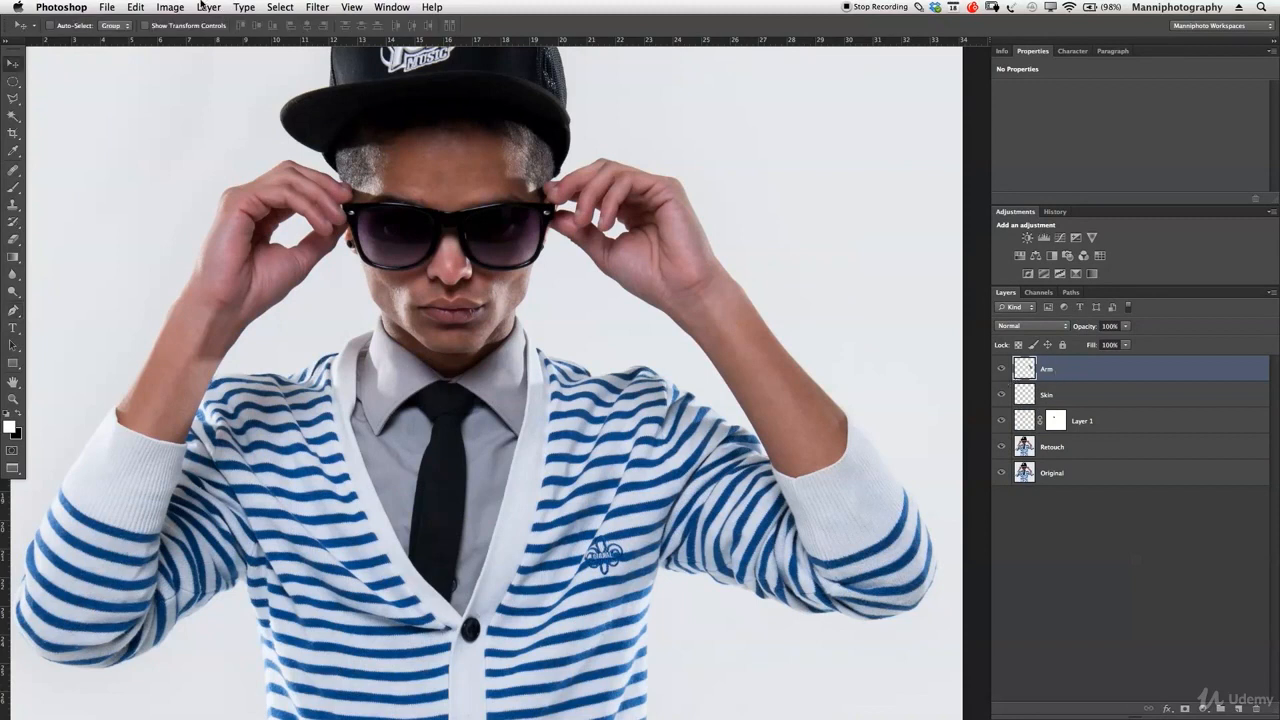
click(135, 7)
mouse_move(180, 302)
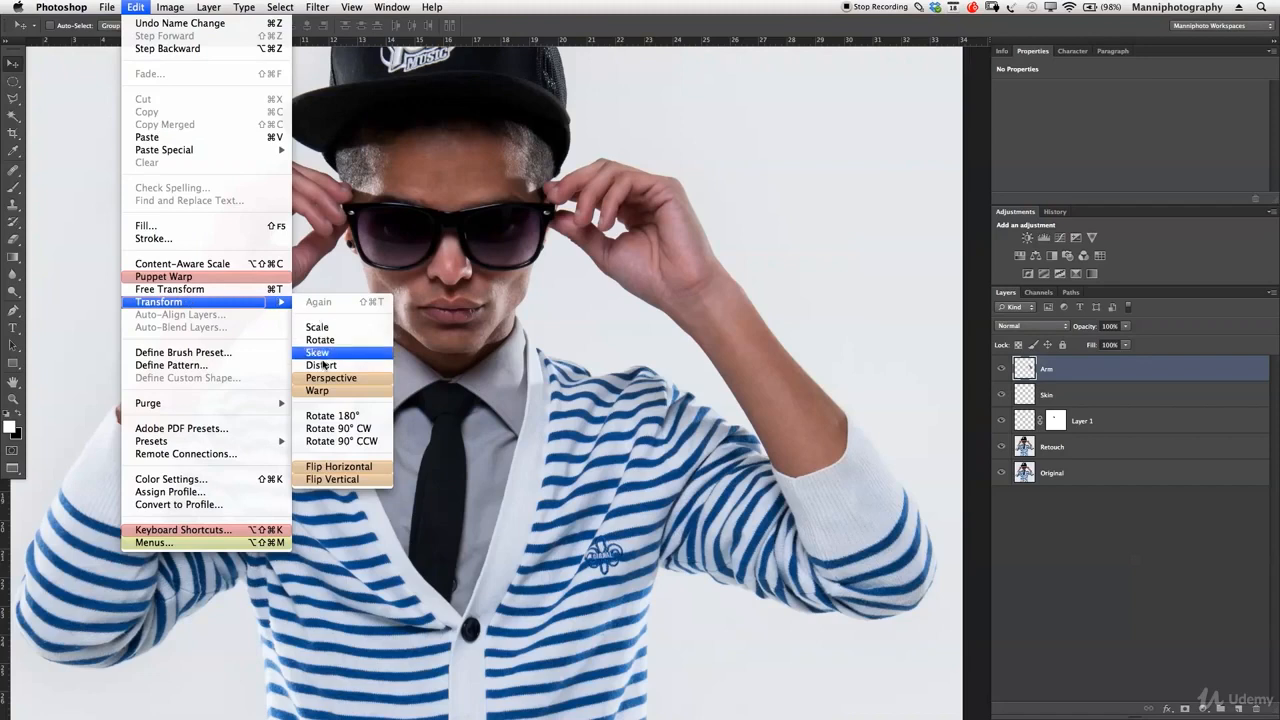
click(345, 468)
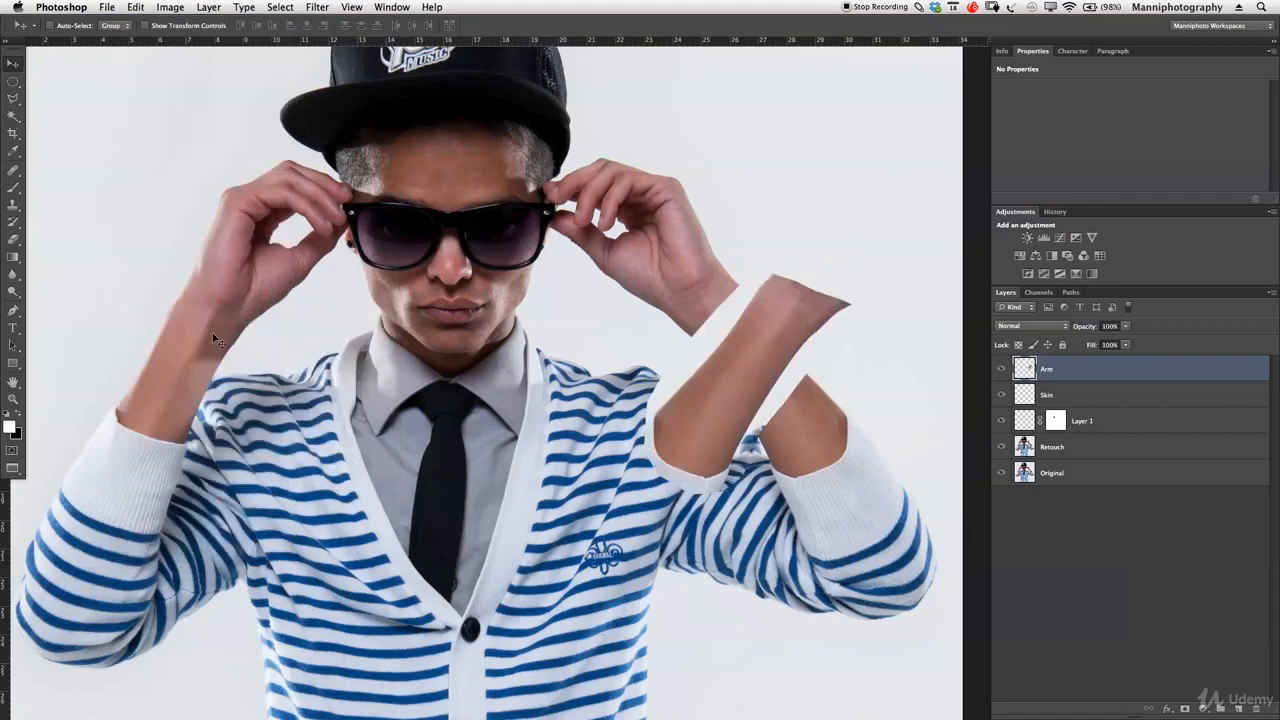
drag(737, 403, 207, 405)
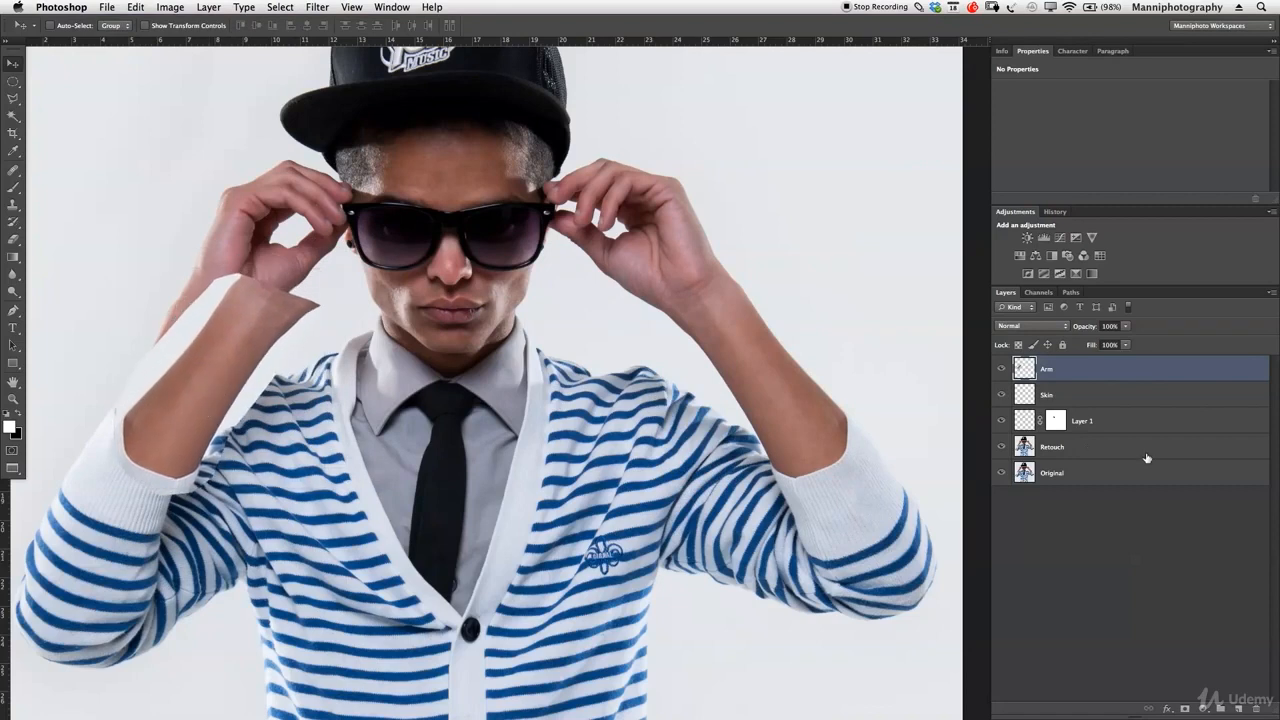
Step: Lower the Arm layer's opacity to 67% and nudge the mirrored forearm into line with the arm underneath
drag(1091, 330, 1065, 330)
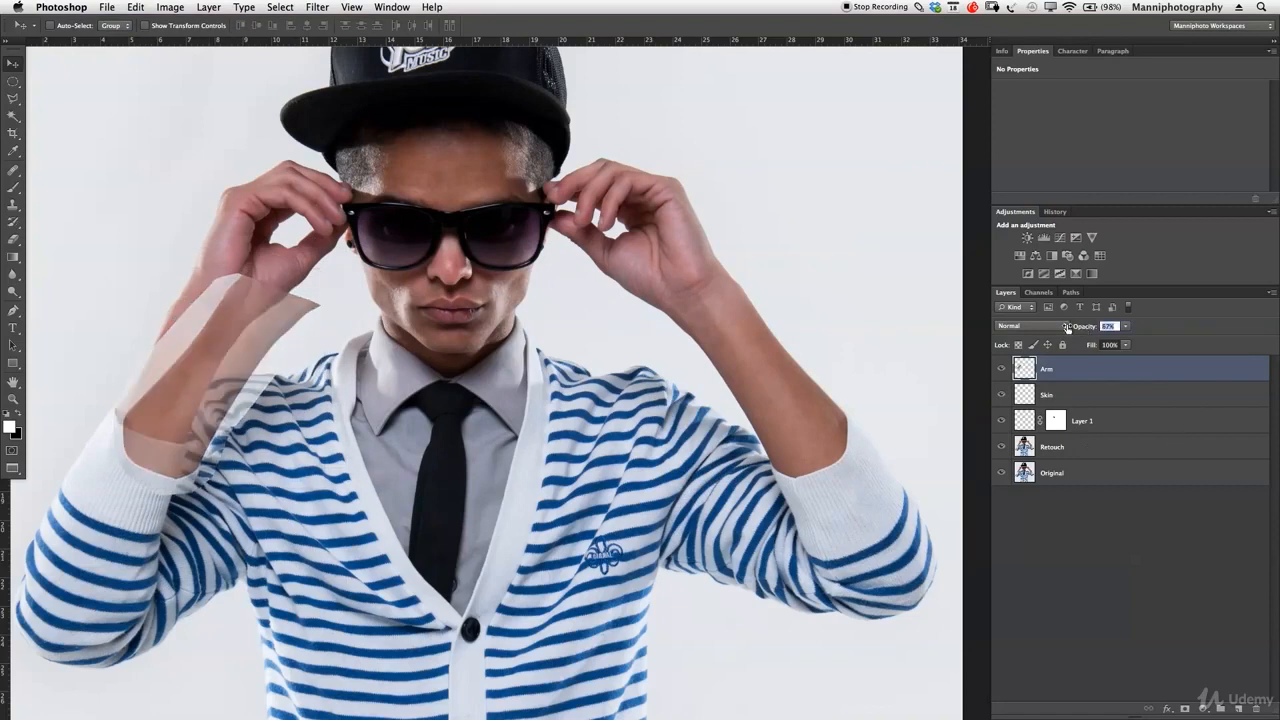
drag(462, 401, 563, 402)
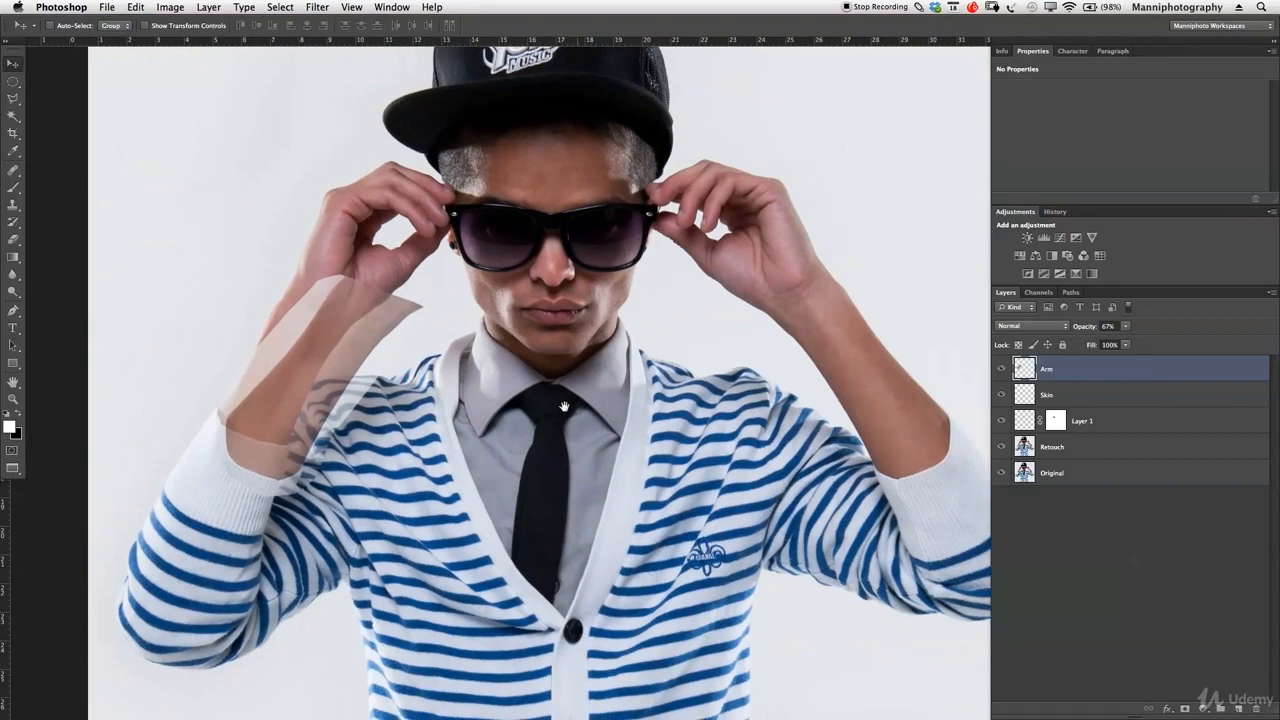
drag(318, 358, 308, 347)
drag(309, 338, 312, 336)
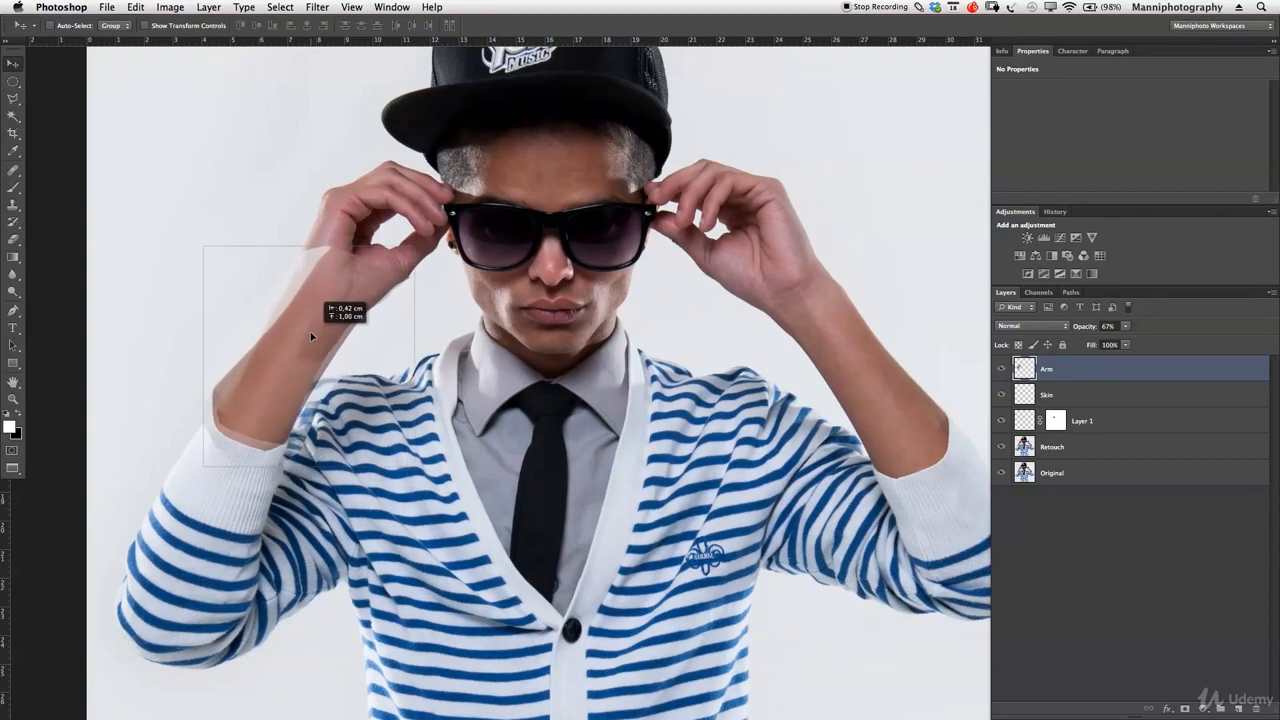
Step: Rotate the mirrored forearm about 4.5° counter-clockwise to fit the arm underneath, and set the Arm layer's opacity to 100%
key(ctrl+t)
mouse_move(459, 318)
mouse_down()
mouse_move(452, 298)
mouse_move(458, 318)
mouse_up()
mouse_move(360, 329)
mouse_down()
mouse_move(330, 337)
mouse_move(290, 377)
mouse_move(356, 338)
mouse_up()
drag(426, 318, 425, 314)
drag(325, 370, 329, 366)
drag(441, 340, 440, 337)
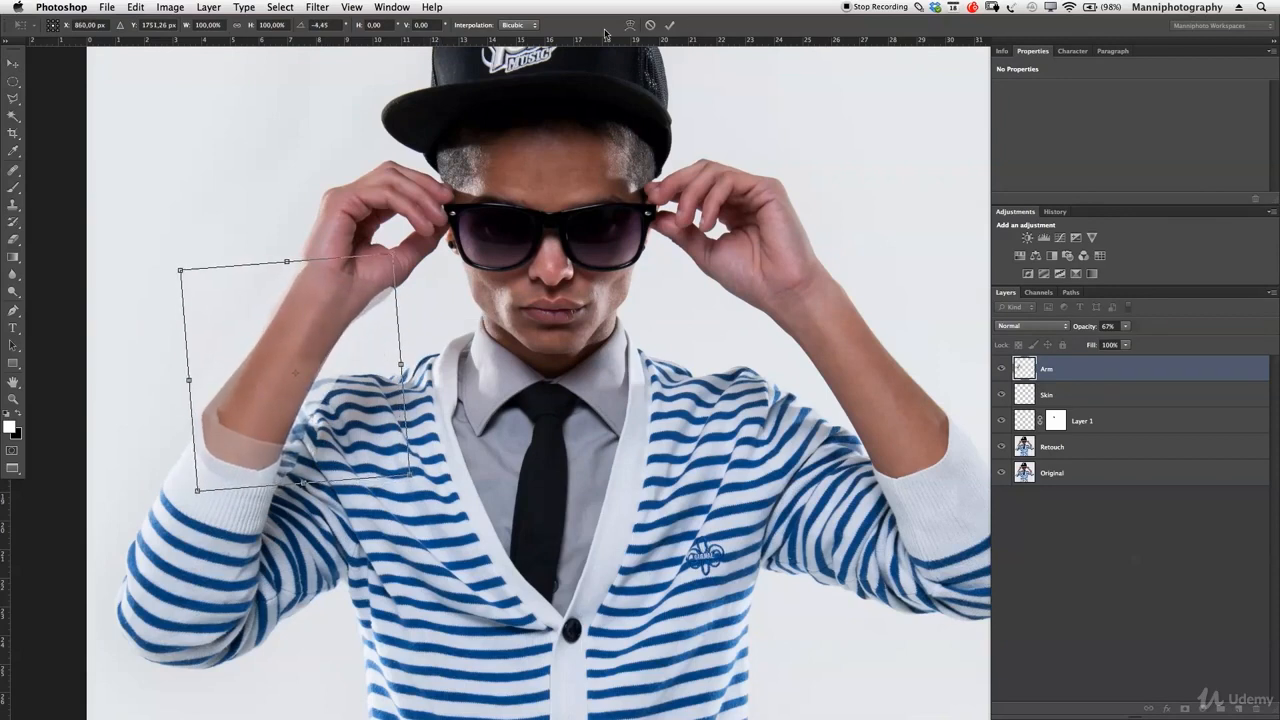
mouse_move(515, 217)
mouse_down()
mouse_move(515, 238)
mouse_move(513, 226)
mouse_up()
click(672, 26)
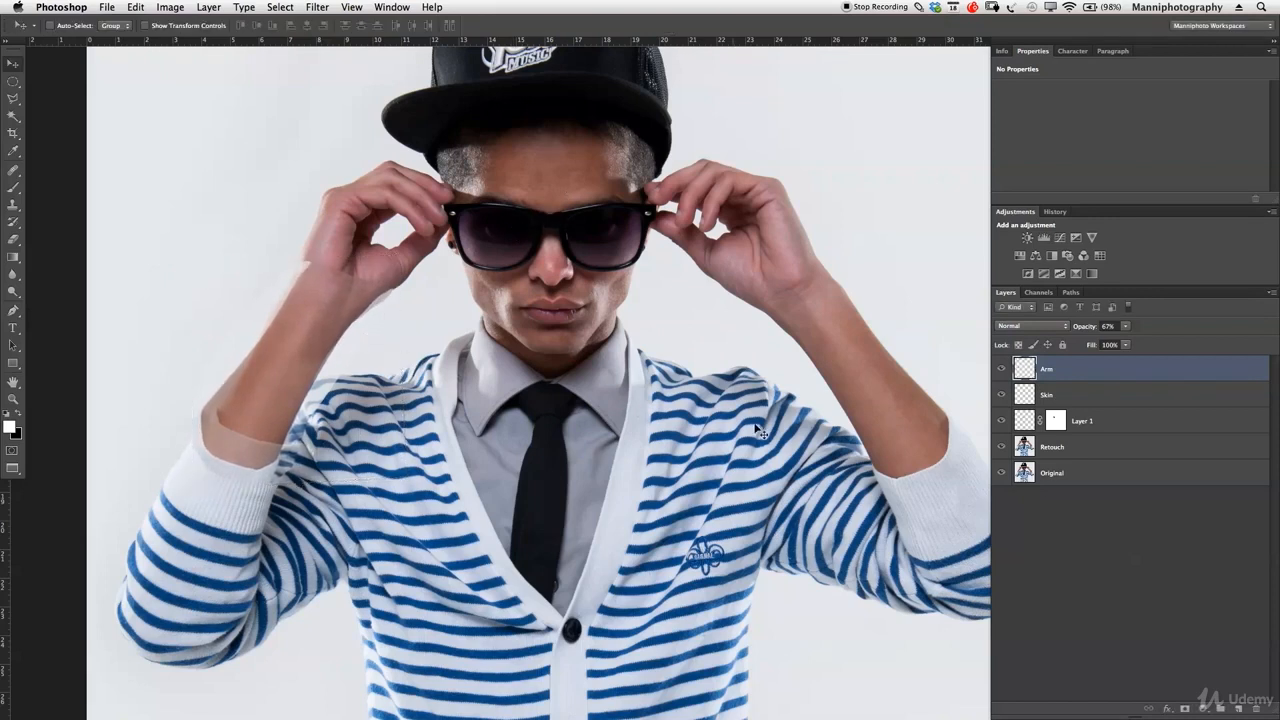
drag(1084, 331, 1240, 334)
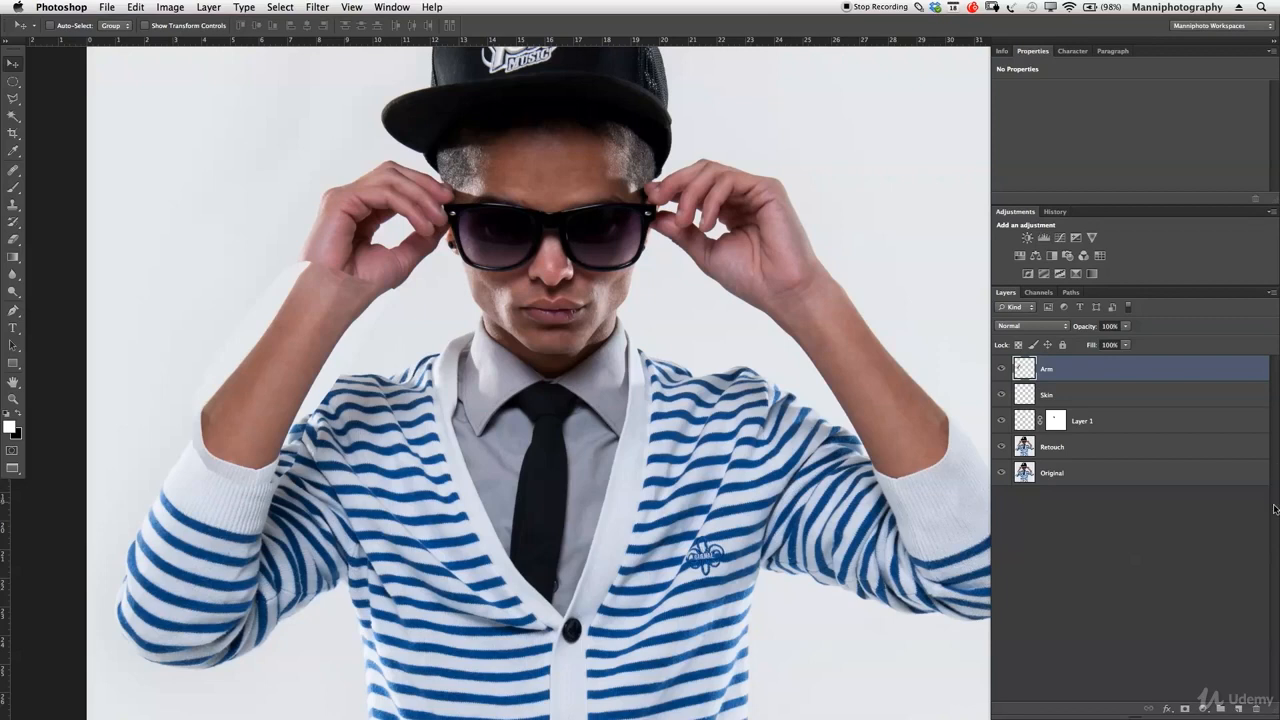
Step: Add a black layer mask to the Arm layer to hide the mirrored forearm
alt+click(1184, 710)
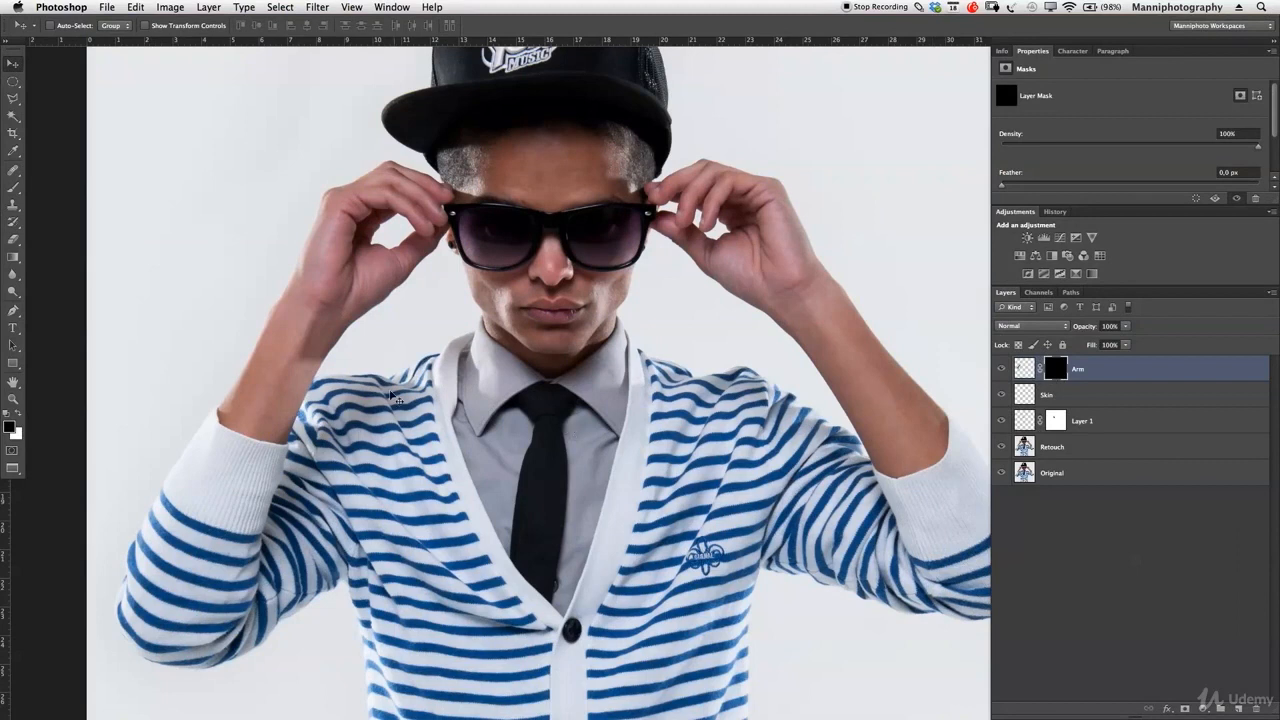
key(z)
click(392, 400)
click(345, 414)
click(347, 410)
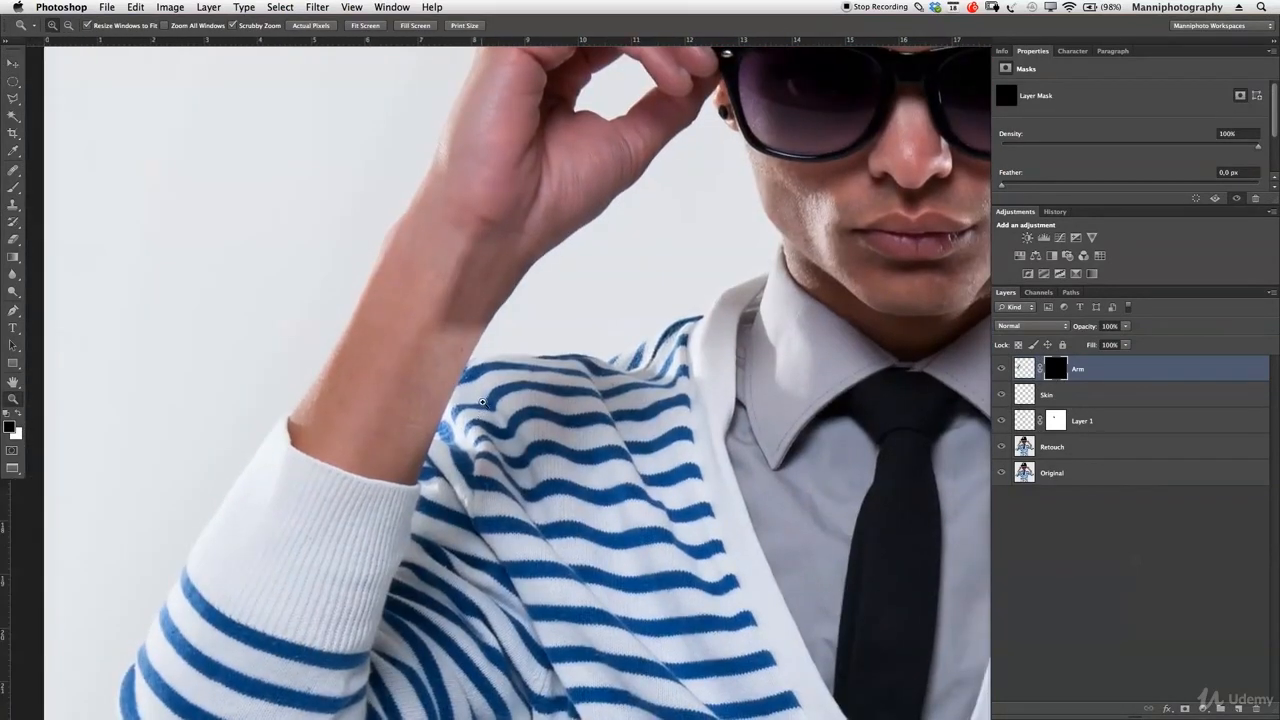
Step: Reveal the mirrored forearm from wrist to cuff by painting white on the Arm mask with a 100 px brush at 80% opacity
key(b)
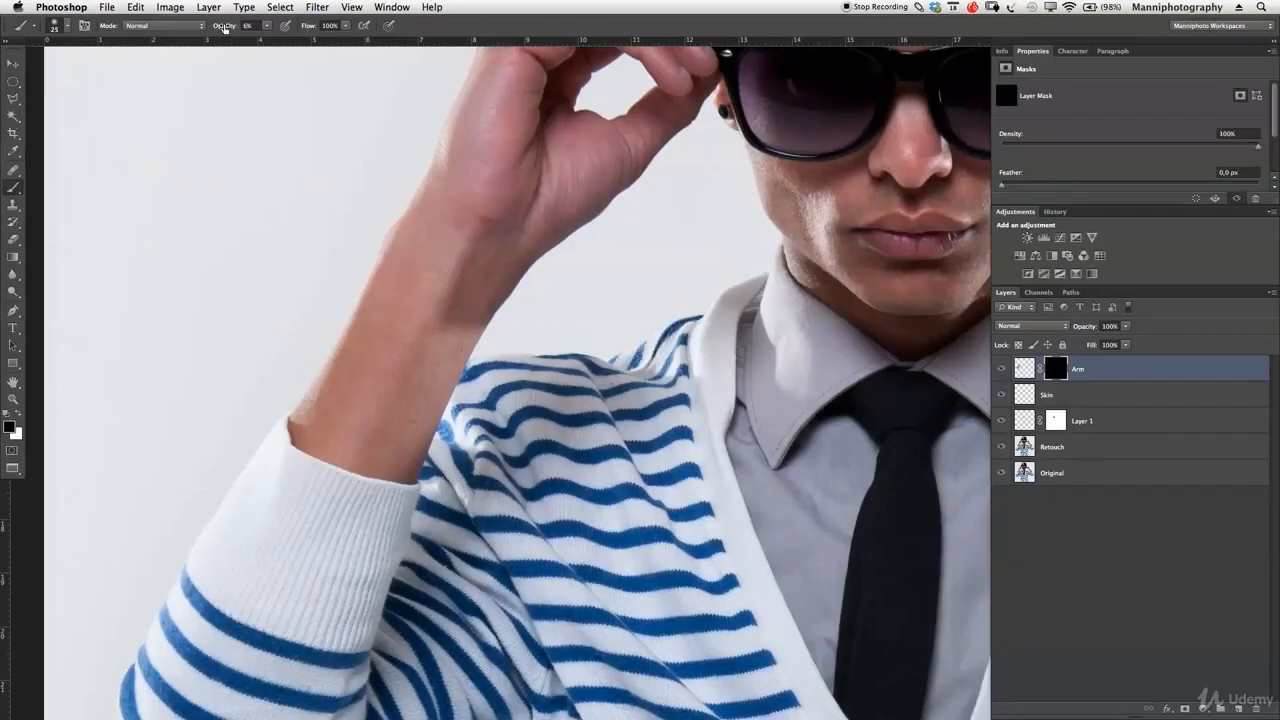
mouse_move(238, 22)
mouse_down()
mouse_move(257, 27)
mouse_move(215, 33)
mouse_up()
text(97)
key(Return)
key(bracketright)
key(bracketright)
key(bracketright)
key(bracketright)
mouse_move(451, 338)
mouse_down()
mouse_move(420, 382)
mouse_move(454, 288)
mouse_up()
mouse_move(439, 351)
mouse_down()
mouse_move(466, 287)
mouse_move(430, 380)
mouse_move(461, 336)
mouse_move(415, 429)
mouse_move(428, 366)
mouse_move(371, 445)
mouse_up()
drag(399, 385, 379, 448)
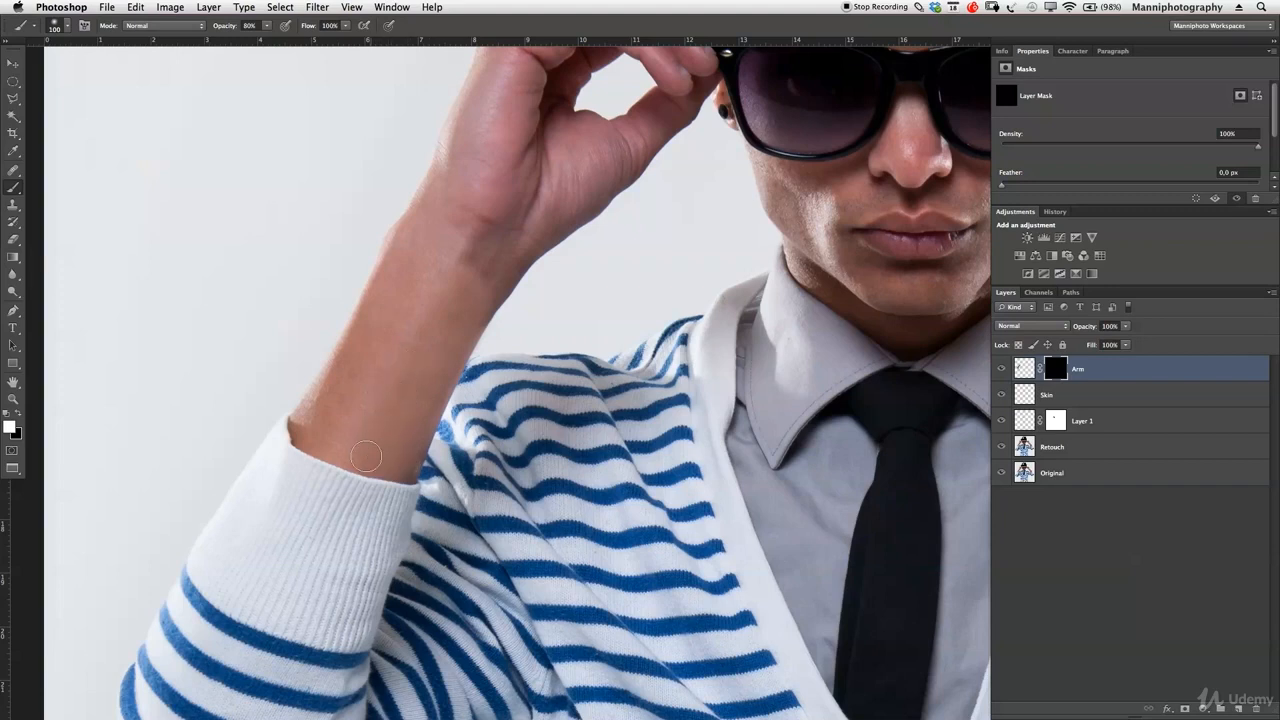
drag(397, 465, 423, 450)
Step: Blend the wrist and forearm on the Arm mask with a 150 px brush at 30% opacity, alternating between white and black
mouse_move(225, 33)
mouse_down()
mouse_move(197, 33)
mouse_move(227, 31)
mouse_up()
key(bracketright)
key(bracketright)
key(bracketright)
mouse_move(481, 240)
mouse_down()
mouse_move(430, 317)
mouse_move(454, 309)
mouse_move(475, 265)
mouse_move(463, 308)
mouse_move(493, 259)
mouse_move(451, 332)
mouse_move(496, 281)
mouse_move(500, 258)
mouse_move(447, 330)
mouse_move(495, 249)
mouse_move(439, 348)
mouse_move(517, 256)
mouse_move(467, 329)
mouse_move(501, 269)
mouse_move(462, 328)
mouse_move(480, 284)
mouse_move(417, 348)
mouse_move(441, 265)
mouse_move(368, 427)
mouse_move(343, 446)
mouse_move(415, 286)
mouse_move(338, 448)
mouse_move(447, 258)
mouse_move(435, 247)
mouse_move(410, 301)
mouse_move(421, 264)
mouse_move(369, 362)
mouse_move(405, 270)
mouse_move(437, 240)
mouse_move(447, 268)
mouse_move(449, 237)
mouse_move(392, 370)
mouse_up()
key(bracketright)
key(x)
mouse_move(423, 261)
mouse_down()
mouse_move(399, 307)
mouse_move(423, 242)
mouse_move(380, 342)
mouse_move(442, 212)
mouse_move(391, 364)
mouse_move(430, 213)
mouse_move(344, 418)
mouse_move(462, 253)
mouse_move(428, 307)
mouse_move(501, 253)
mouse_up()
key(x)
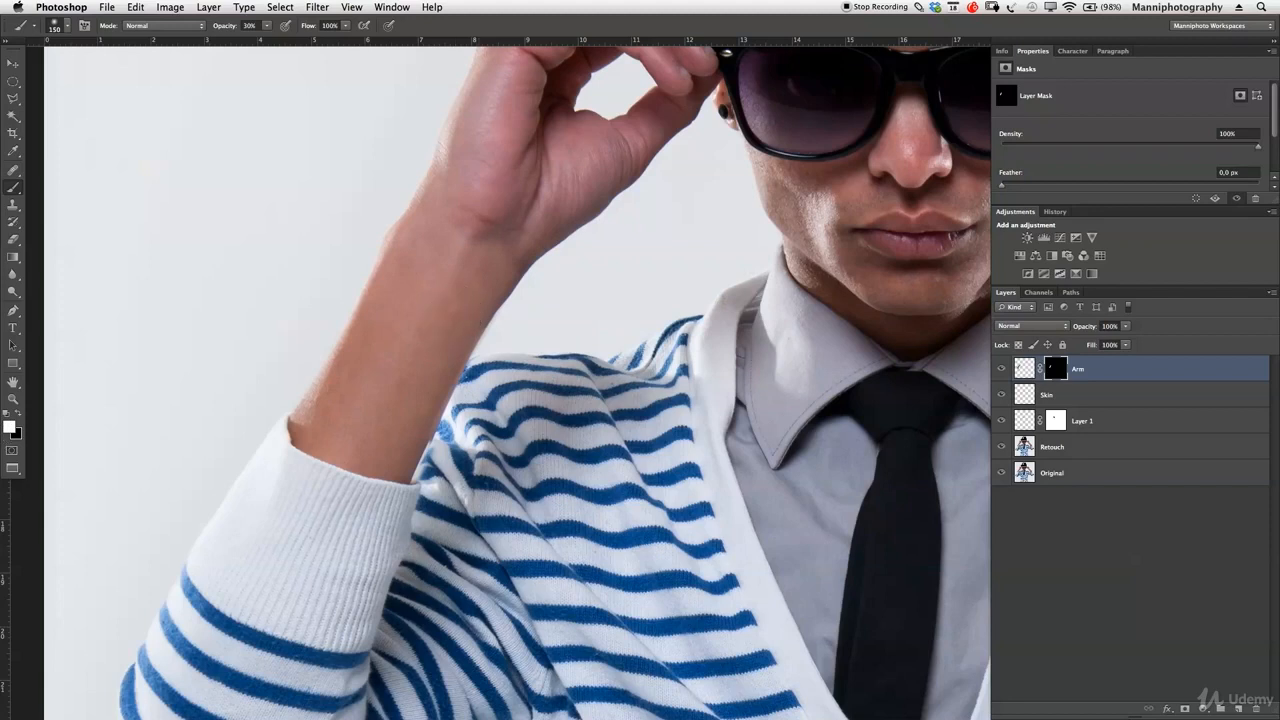
mouse_move(417, 268)
mouse_down()
mouse_move(469, 260)
mouse_move(430, 342)
mouse_move(478, 263)
mouse_move(405, 437)
mouse_up()
Step: Paint white on the Arm mask along the forearm's inner edge down to the cuff, using a 20 px brush at 100% opacity
key(z)
drag(428, 505, 468, 502)
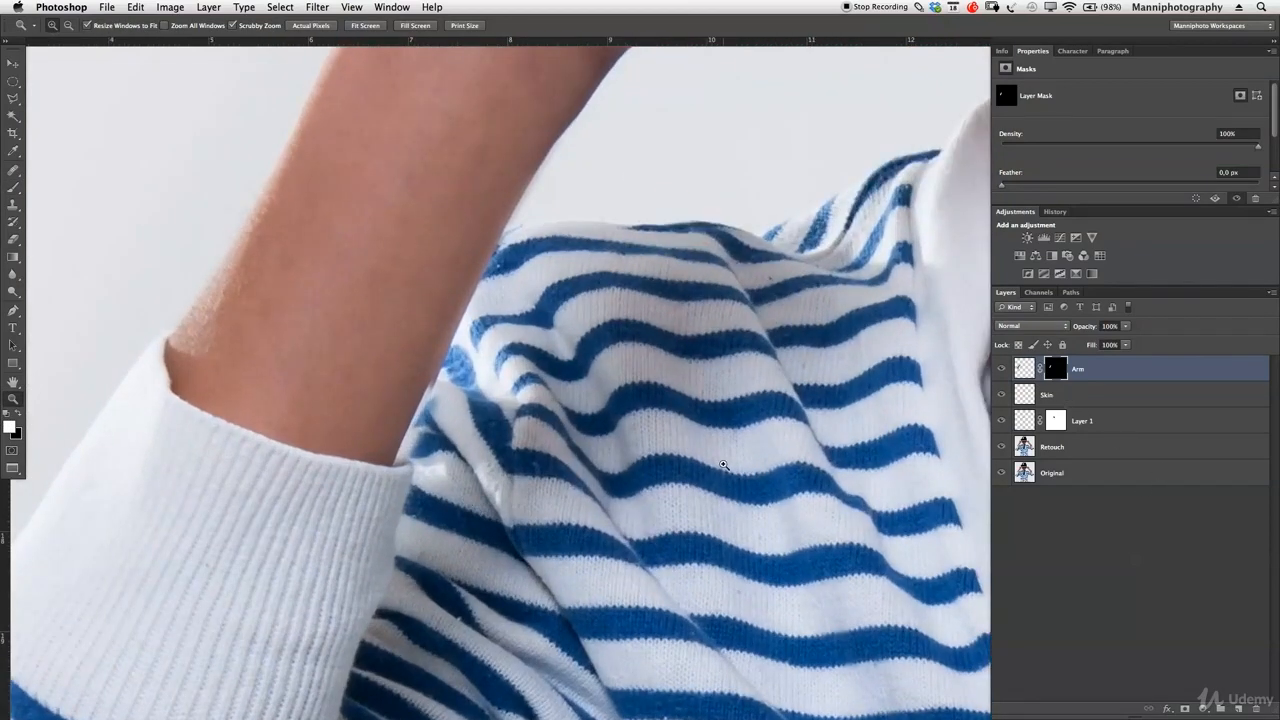
key(b)
click(230, 28)
drag(232, 30, 434, 50)
key(bracketleft)
key(bracketleft)
key(bracketleft)
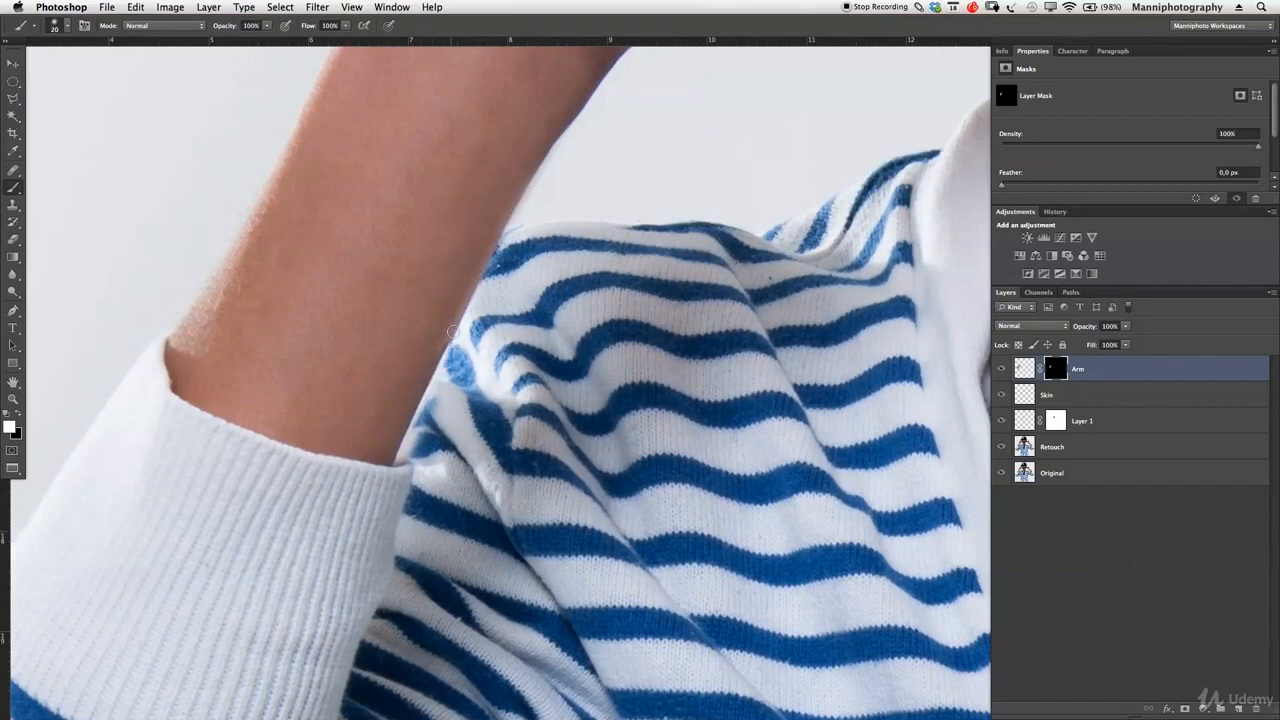
mouse_move(449, 305)
mouse_down()
mouse_move(440, 346)
mouse_move(463, 306)
mouse_move(399, 471)
mouse_move(426, 403)
mouse_move(394, 463)
mouse_up()
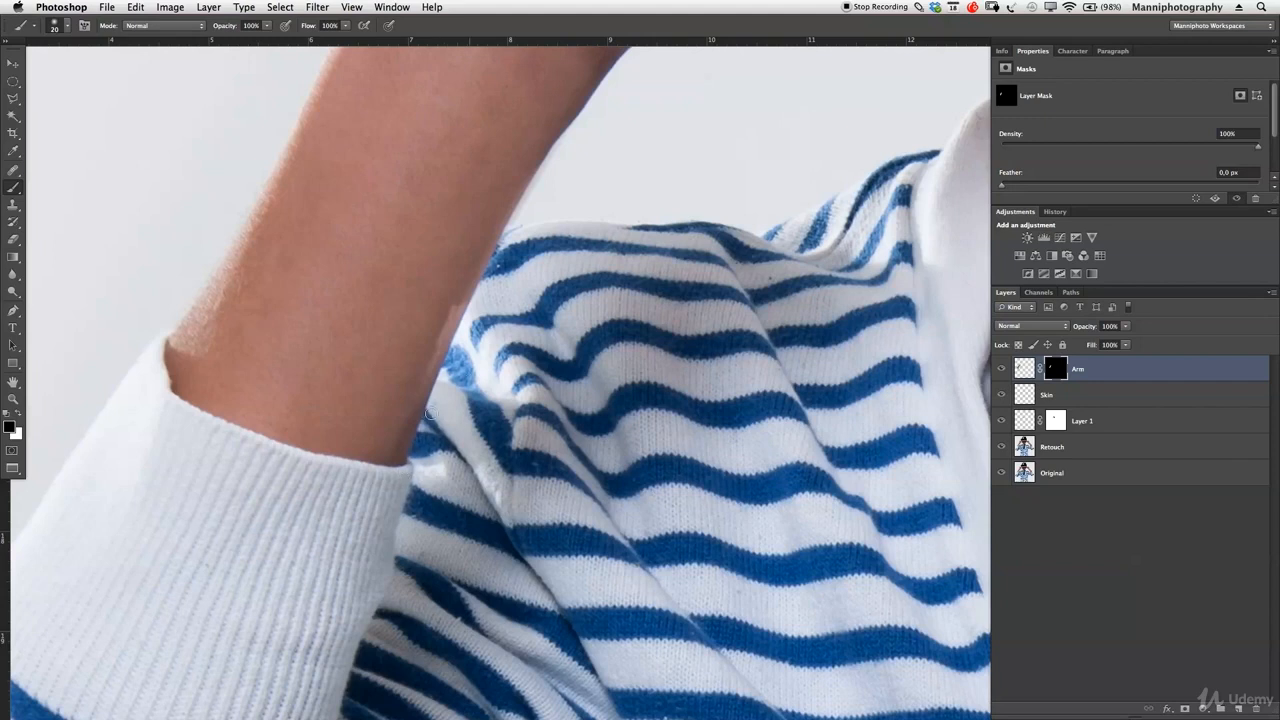
Step: Touch up the Arm mask where the forearm's inner edge meets the cuff, using a 35 px brush at 59% opacity
key(x)
key(bracketright)
key(bracketright)
key(Return)
key(bracketleft)
key(bracketleft)
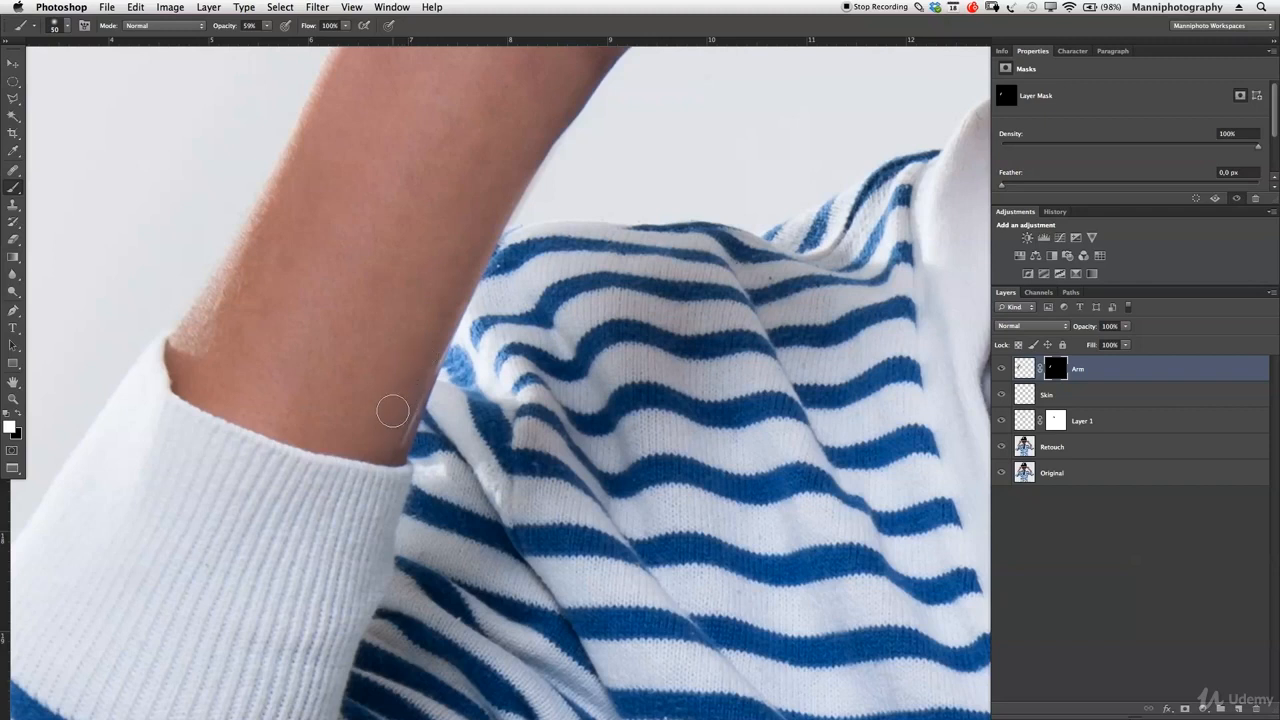
key(bracketleft)
key(x)
mouse_move(411, 402)
mouse_down()
mouse_move(386, 471)
mouse_move(418, 406)
mouse_move(405, 461)
mouse_move(436, 383)
mouse_move(398, 469)
mouse_move(458, 332)
mouse_move(401, 497)
mouse_move(480, 301)
mouse_move(433, 441)
mouse_up()
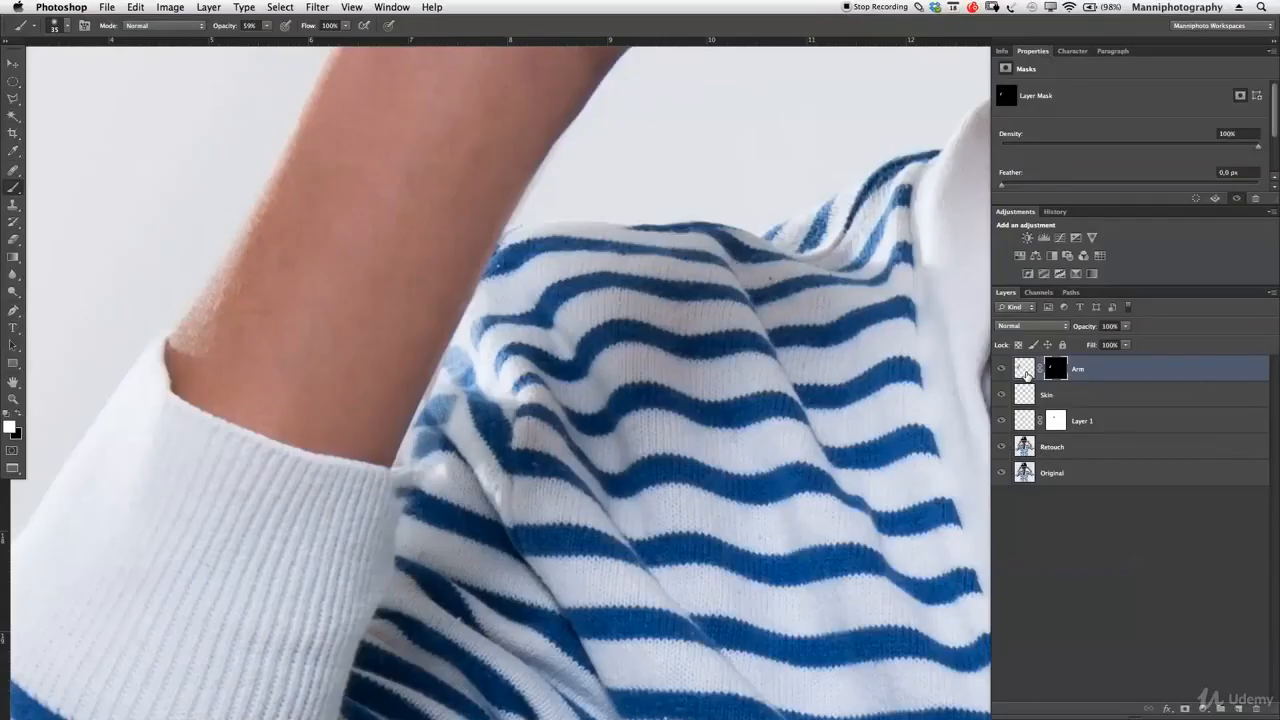
Step: Disable the Arm layer's mask and lower the layer's opacity to 50%
click(1024, 372)
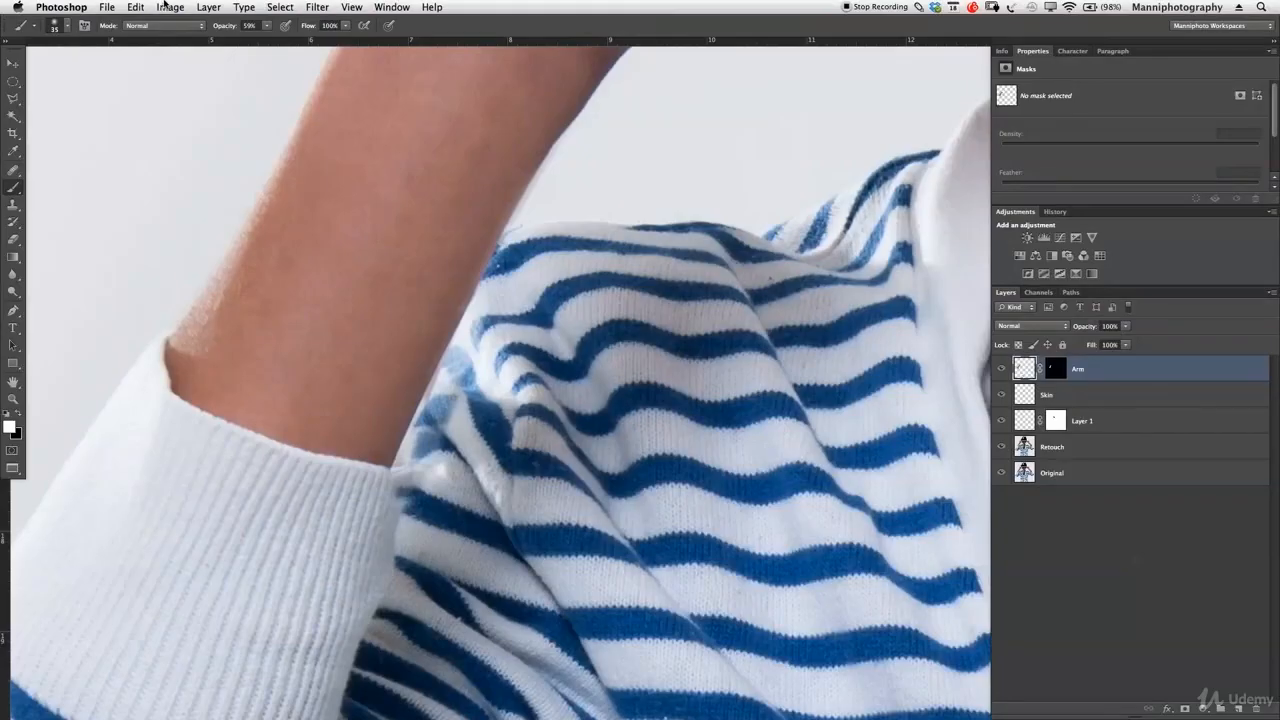
click(165, 6)
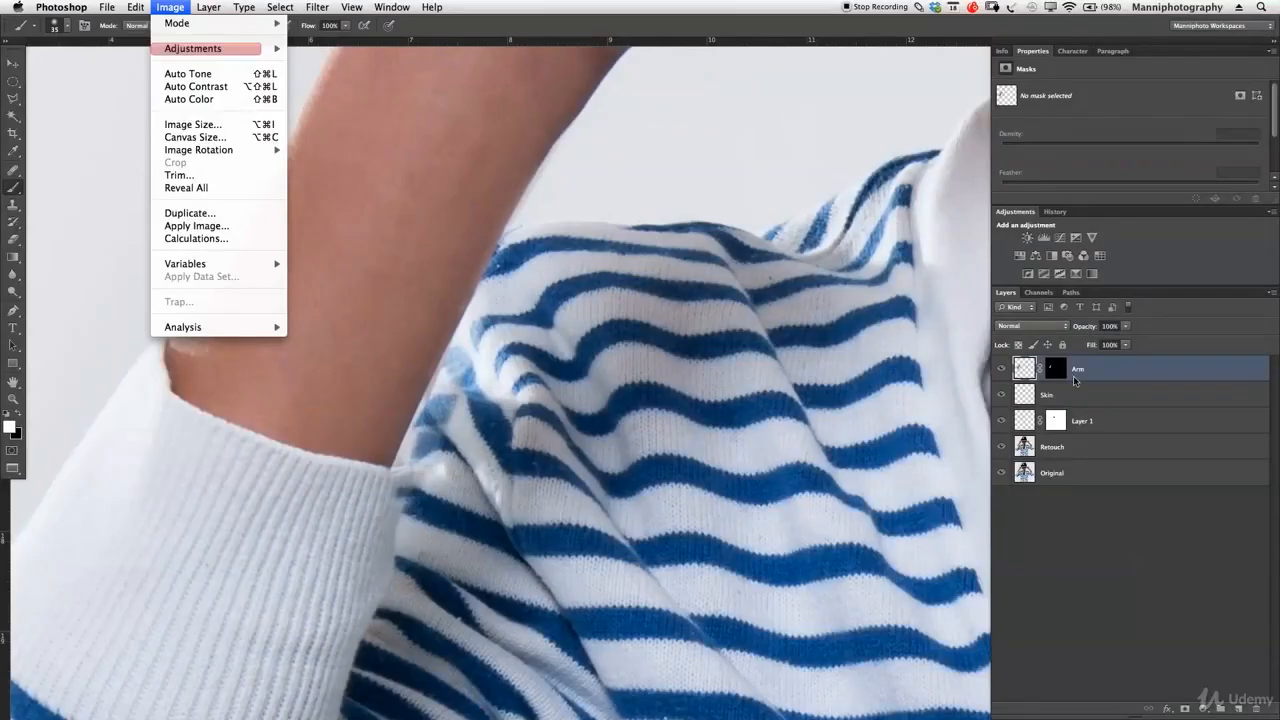
click(1075, 380)
click(1055, 372)
right_click(1060, 370)
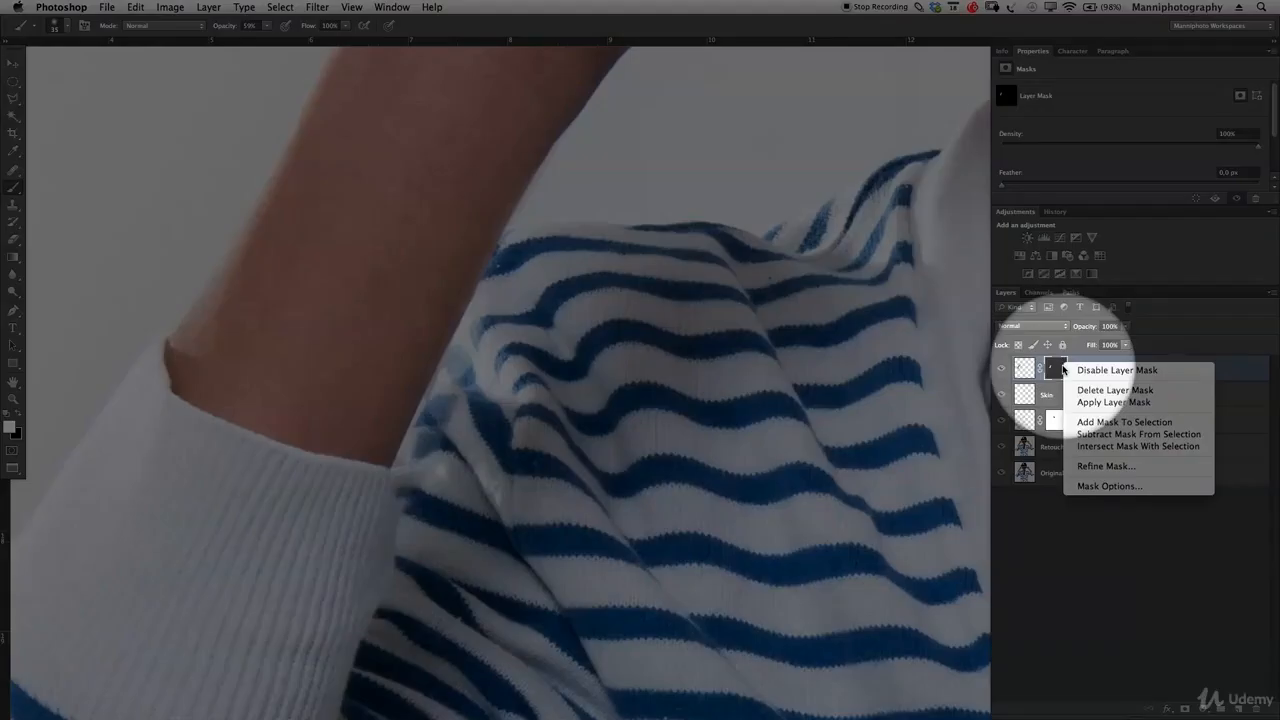
click(1072, 370)
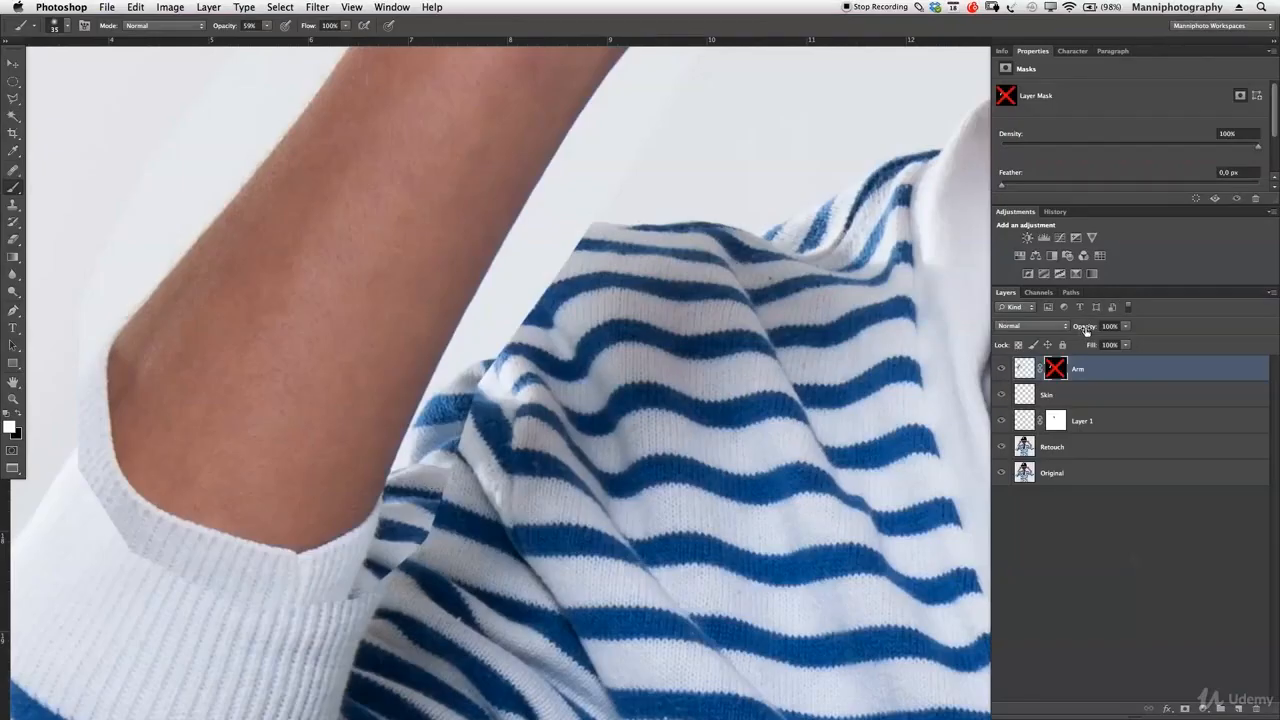
drag(1085, 330, 1056, 333)
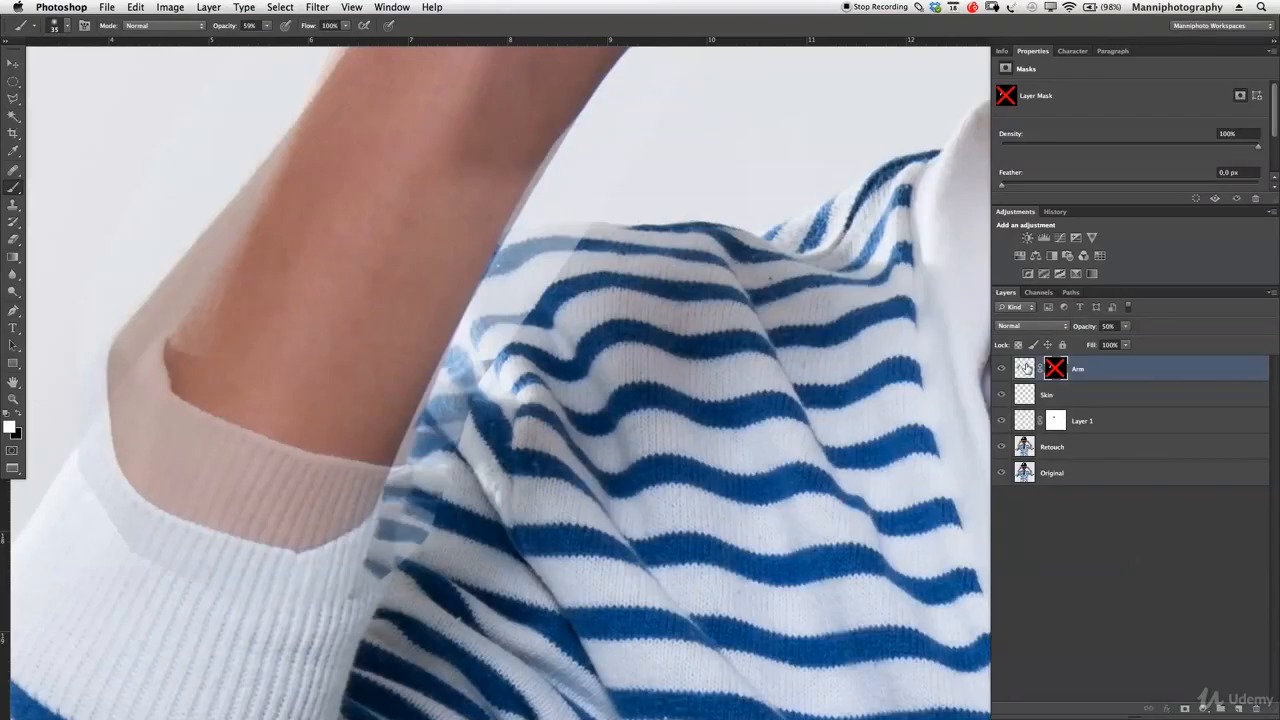
Step: Warp the Arm layer's image so the forearm's cuff end shifts slightly toward the torso, matching the arm underneath
click(1025, 368)
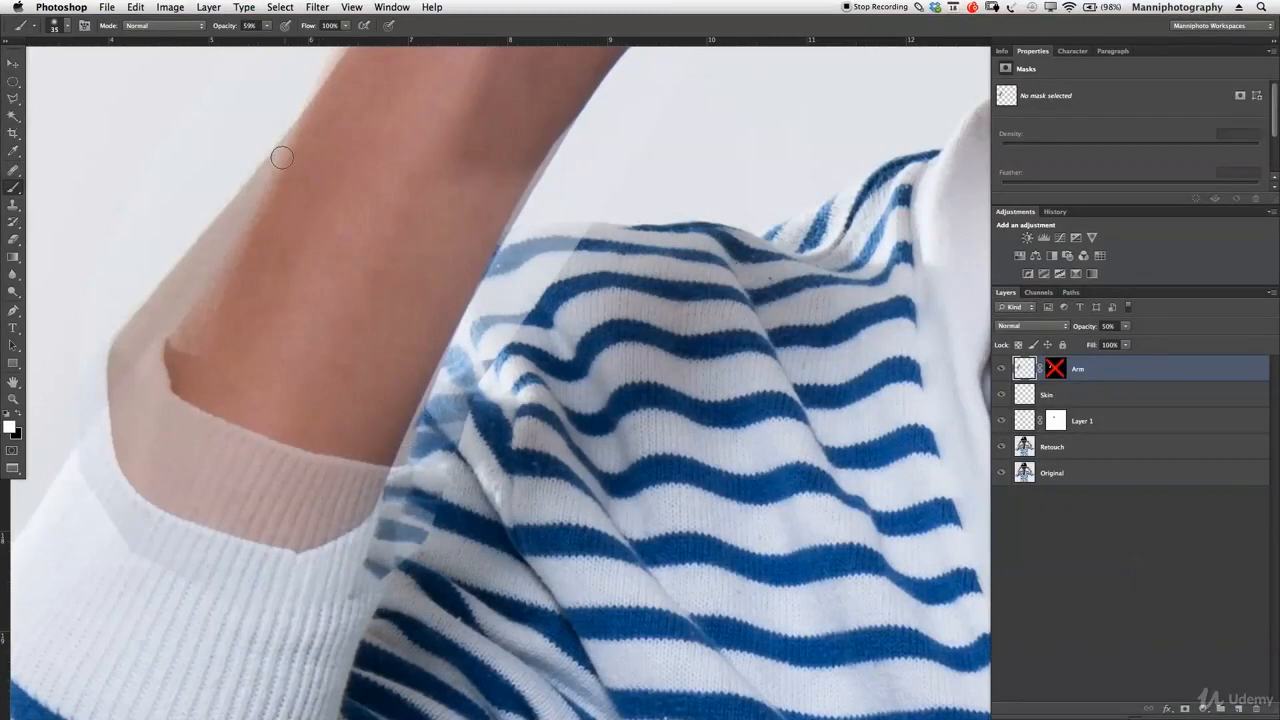
click(133, 6)
mouse_move(173, 301)
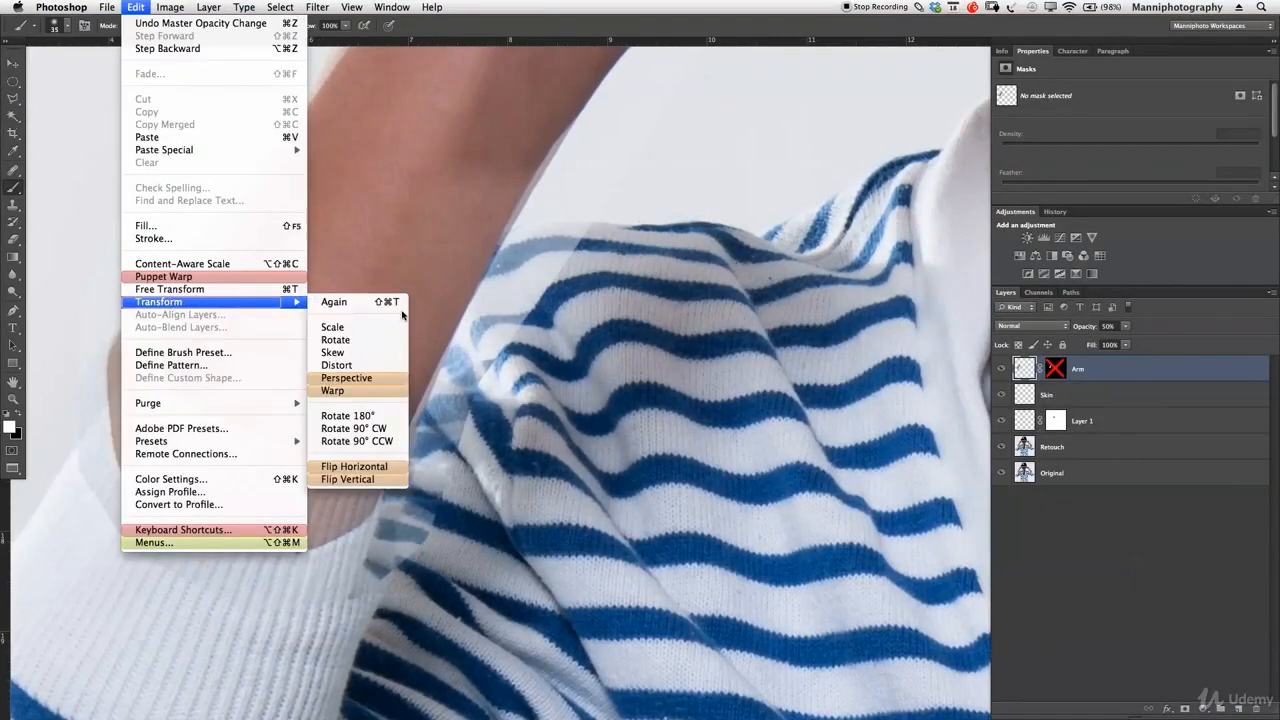
click(383, 390)
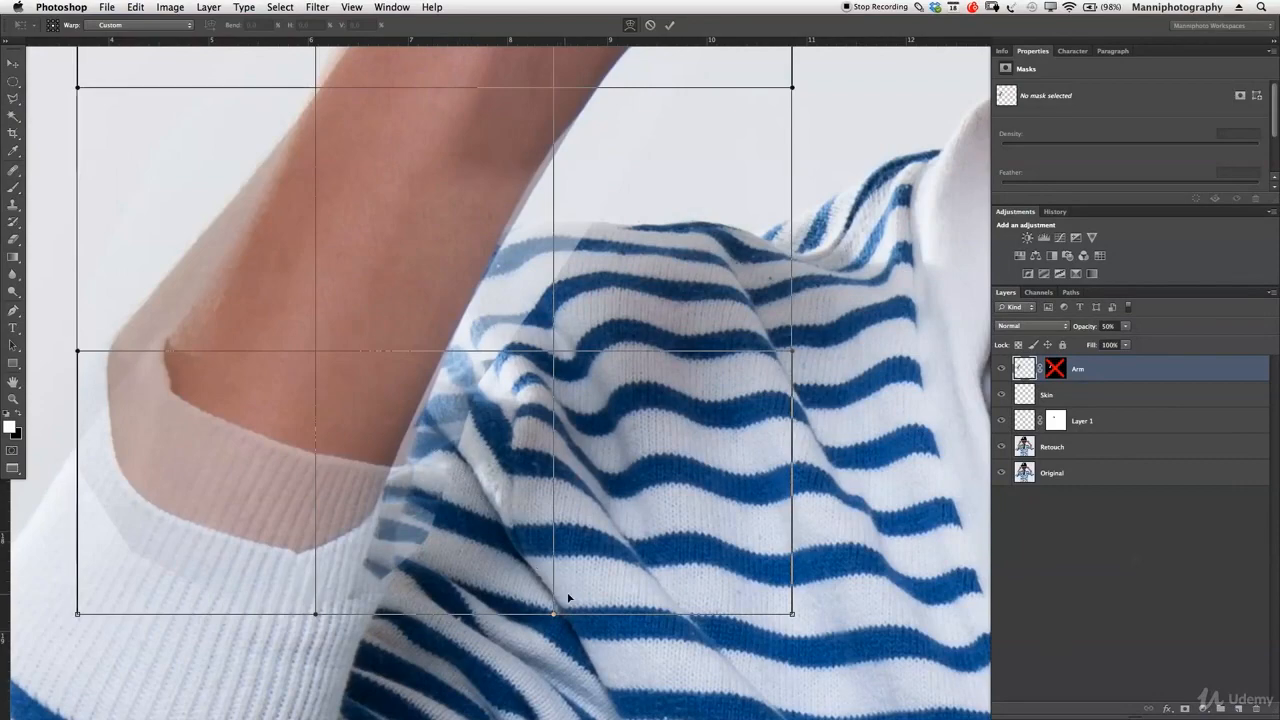
click(792, 613)
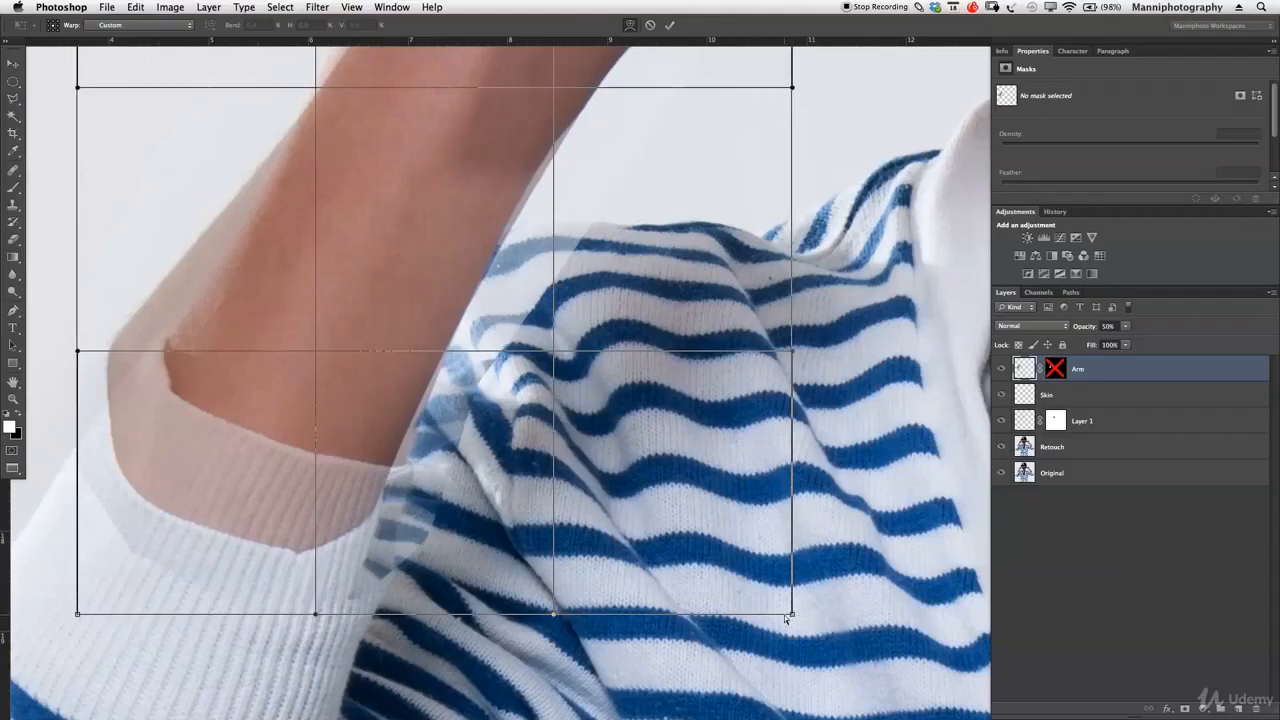
click(553, 615)
drag(553, 615, 568, 615)
drag(316, 615, 329, 617)
drag(333, 622, 348, 626)
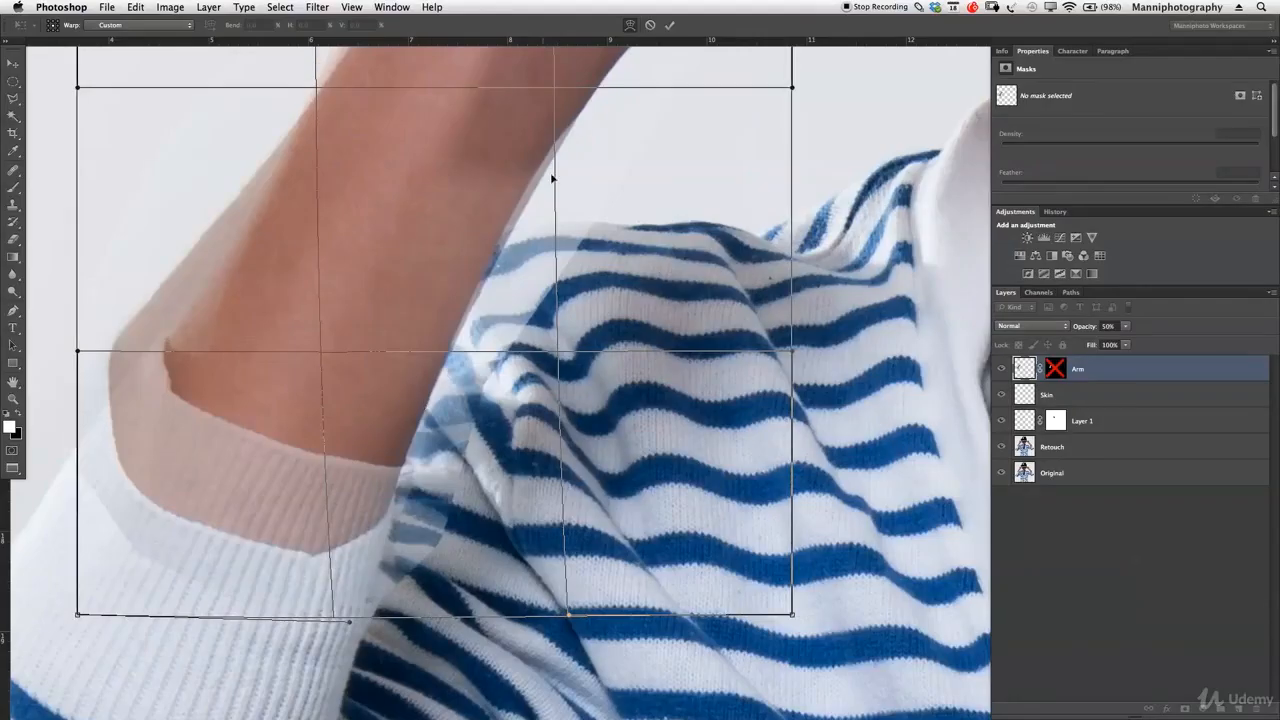
click(670, 26)
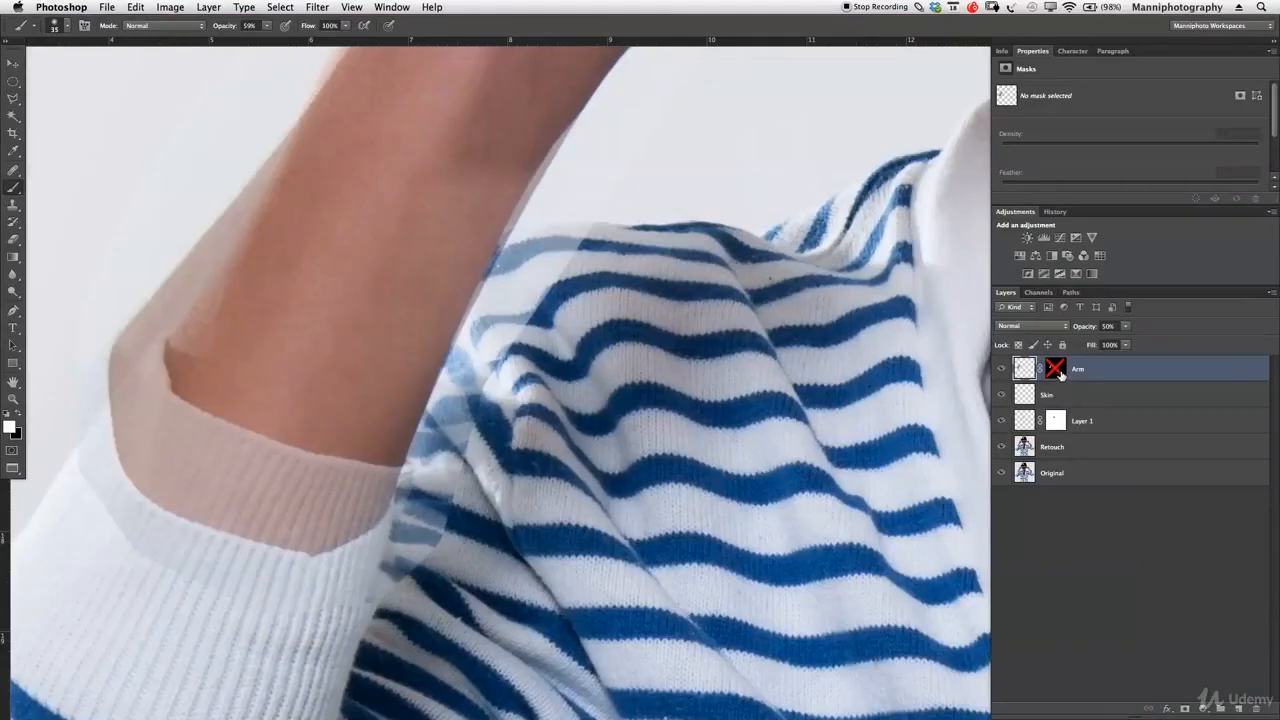
Step: Enable the Arm layer's mask again and make the mask active for painting
right_click(1060, 373)
click(1081, 377)
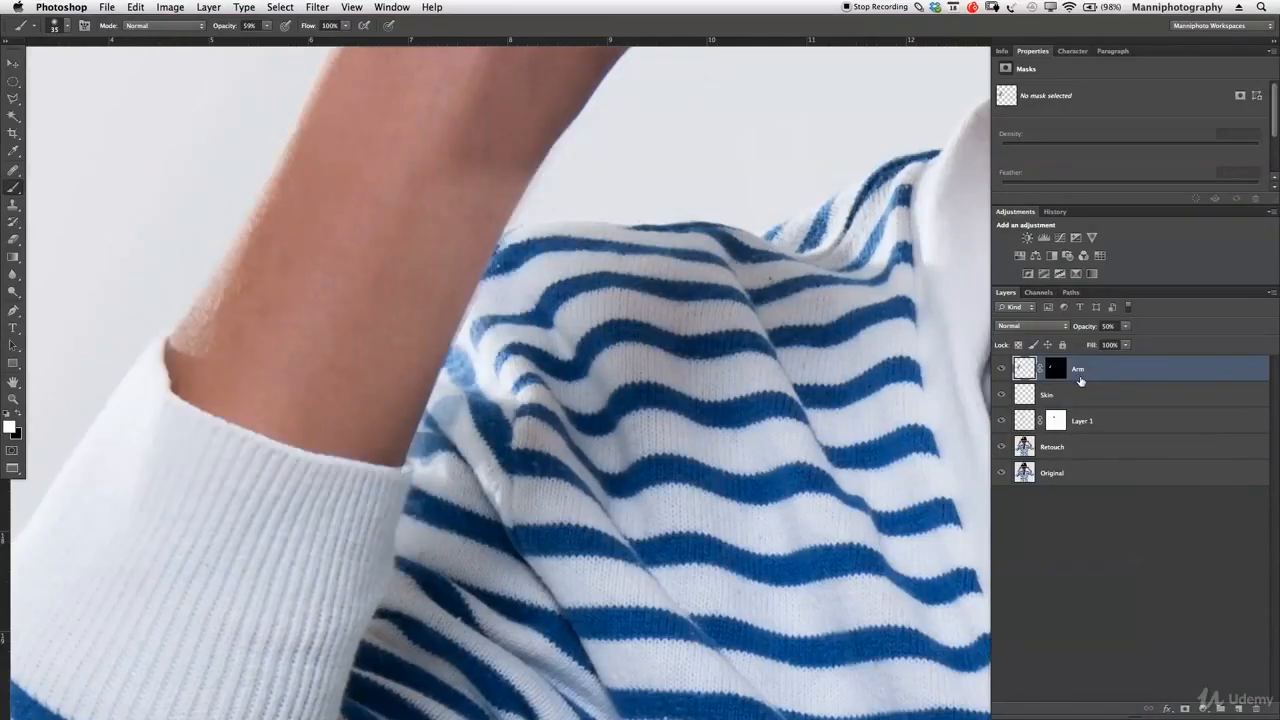
click(1058, 369)
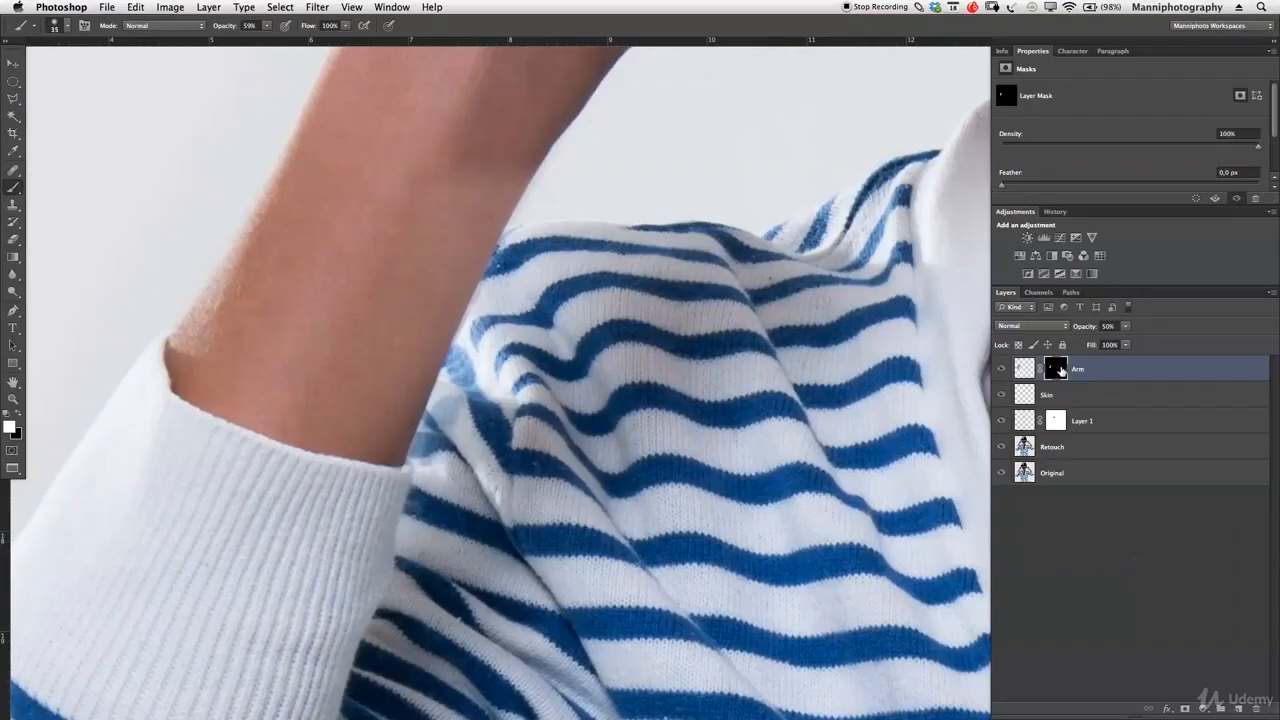
Step: Hide the stray sweater pixels beside the forearm's inner edge by painting black on the Arm mask with a 35 px brush at 100% opacity
drag(232, 30, 389, 25)
mouse_move(500, 316)
mouse_down()
mouse_move(507, 387)
mouse_move(523, 303)
mouse_up()
key(x)
mouse_move(503, 358)
mouse_down()
mouse_move(531, 291)
mouse_move(491, 359)
mouse_move(483, 330)
mouse_up()
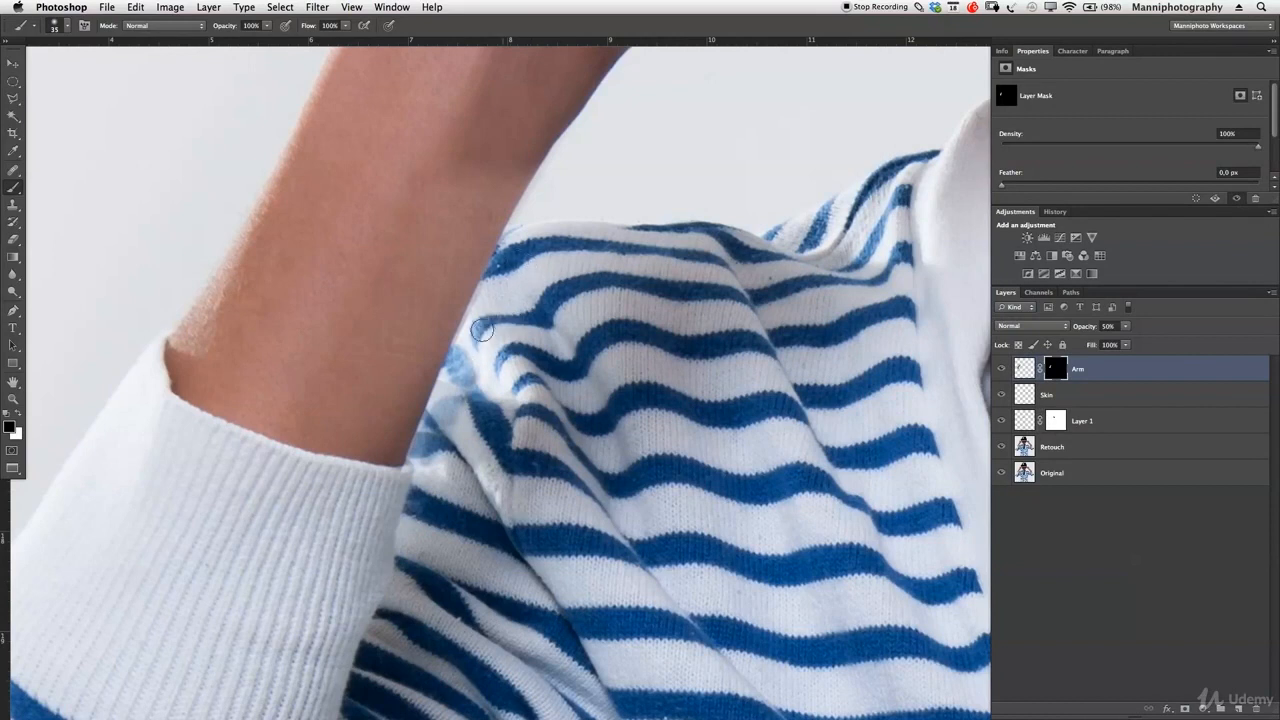
mouse_move(502, 268)
mouse_down()
mouse_move(417, 468)
mouse_move(505, 349)
mouse_up()
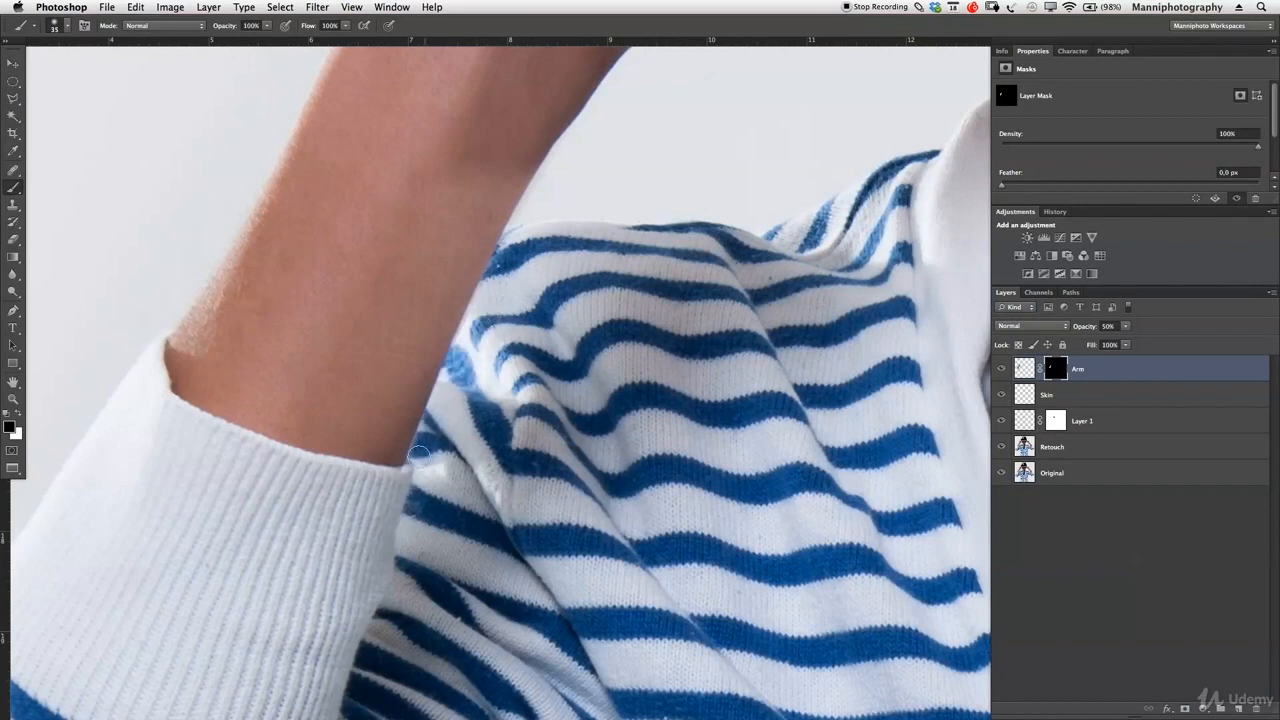
mouse_move(431, 442)
mouse_down()
mouse_move(418, 455)
mouse_move(460, 366)
mouse_up()
scroll(549, 489, up, 5)
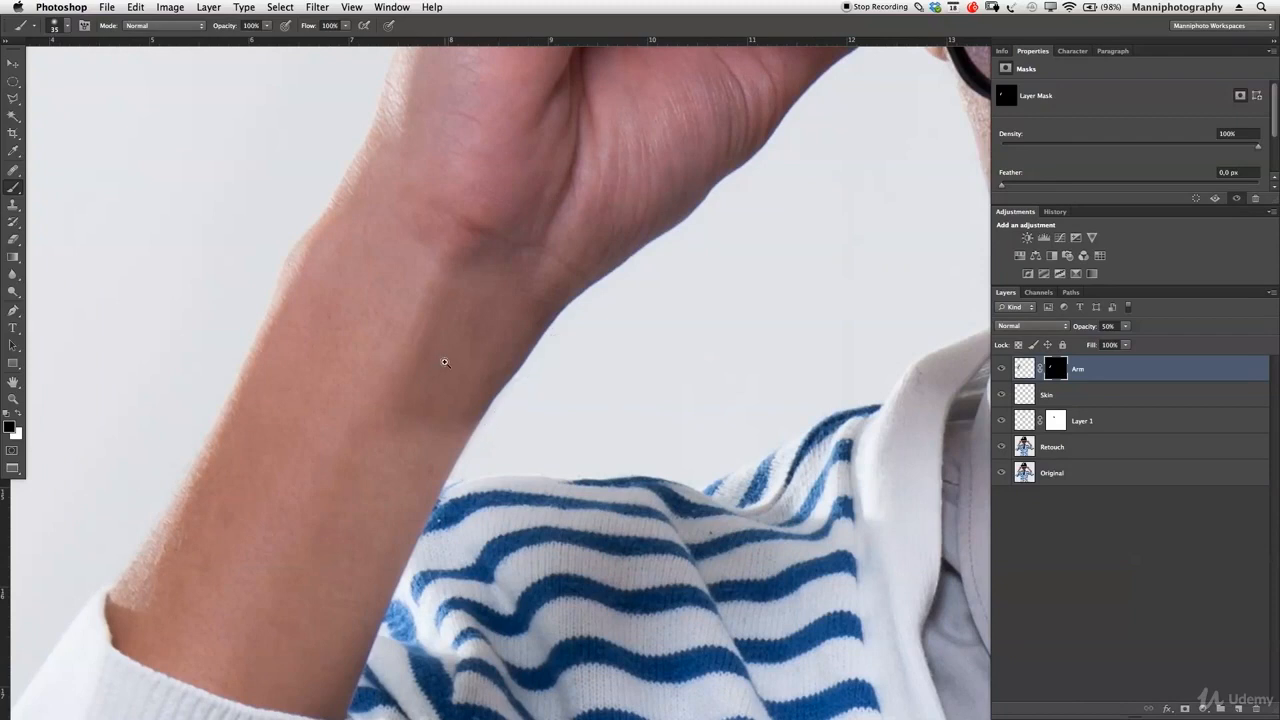
Step: Set the brush to 100 px at 82% opacity with white, and raise the Arm layer's opacity to 100%
key(z)
drag(545, 447, 669, 428)
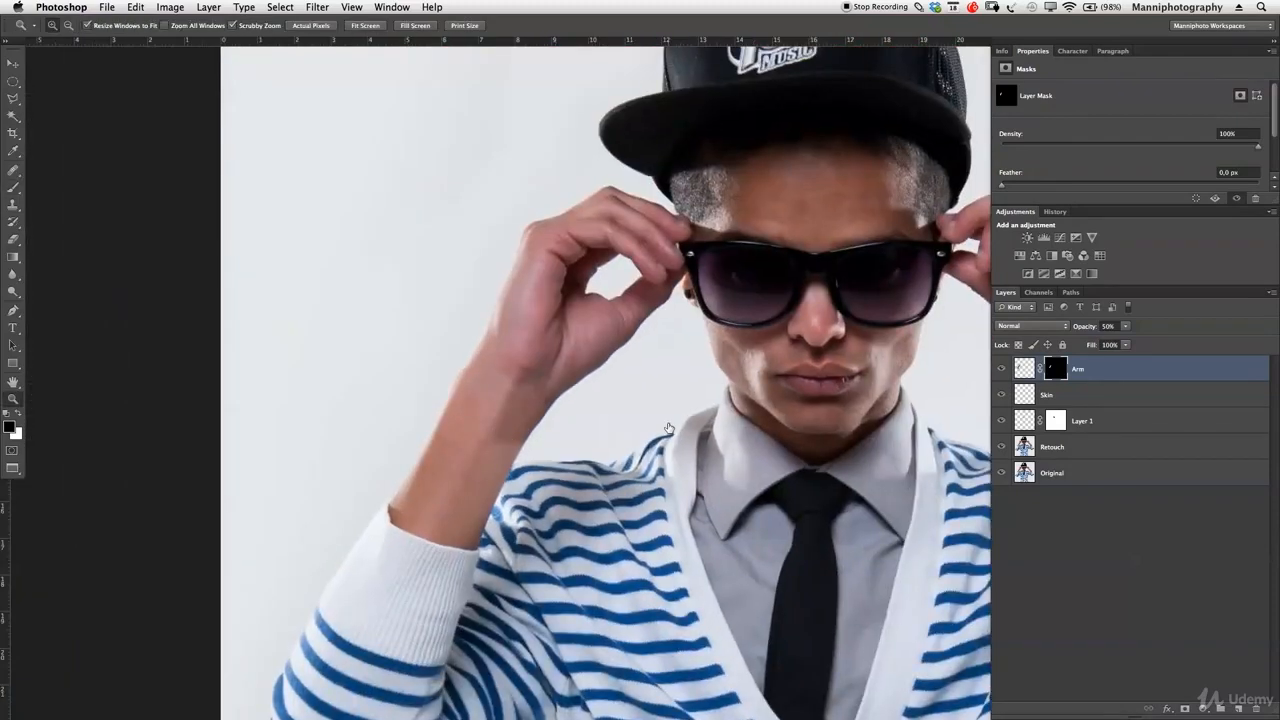
key(b)
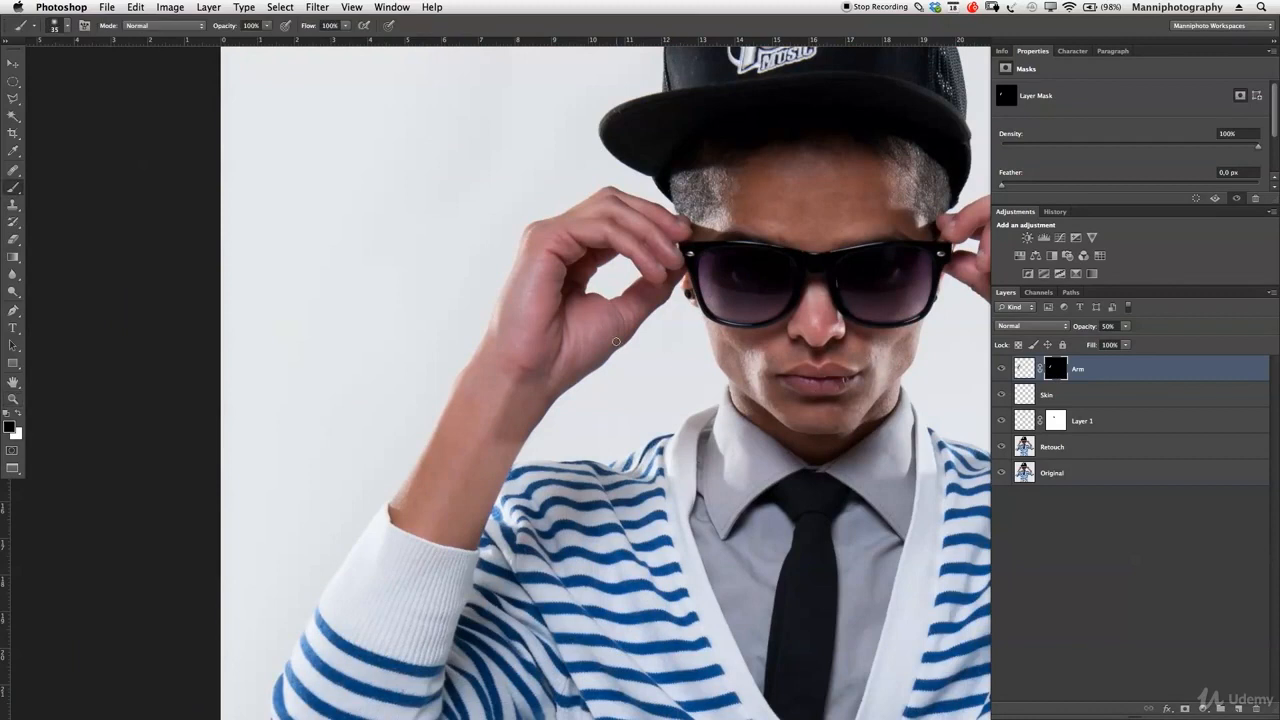
drag(225, 22, 210, 29)
key(bracketright)
key(bracketright)
key(bracketright)
key(x)
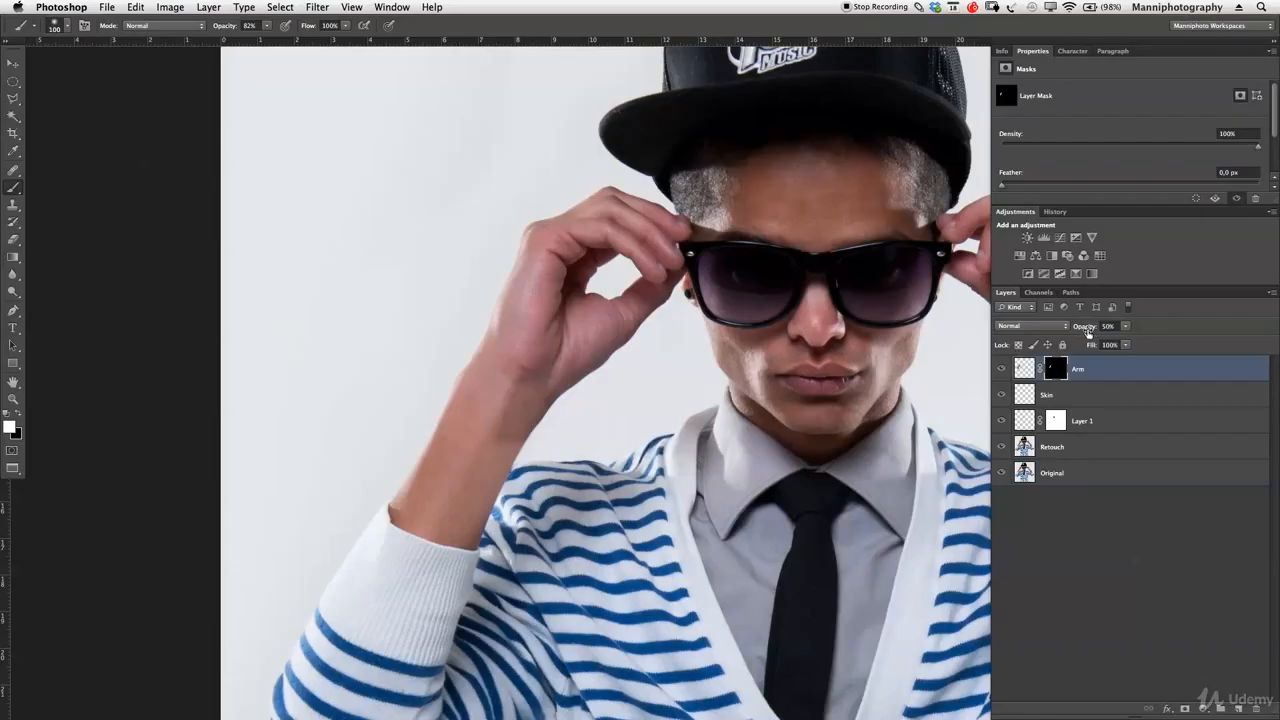
drag(1086, 327, 1152, 328)
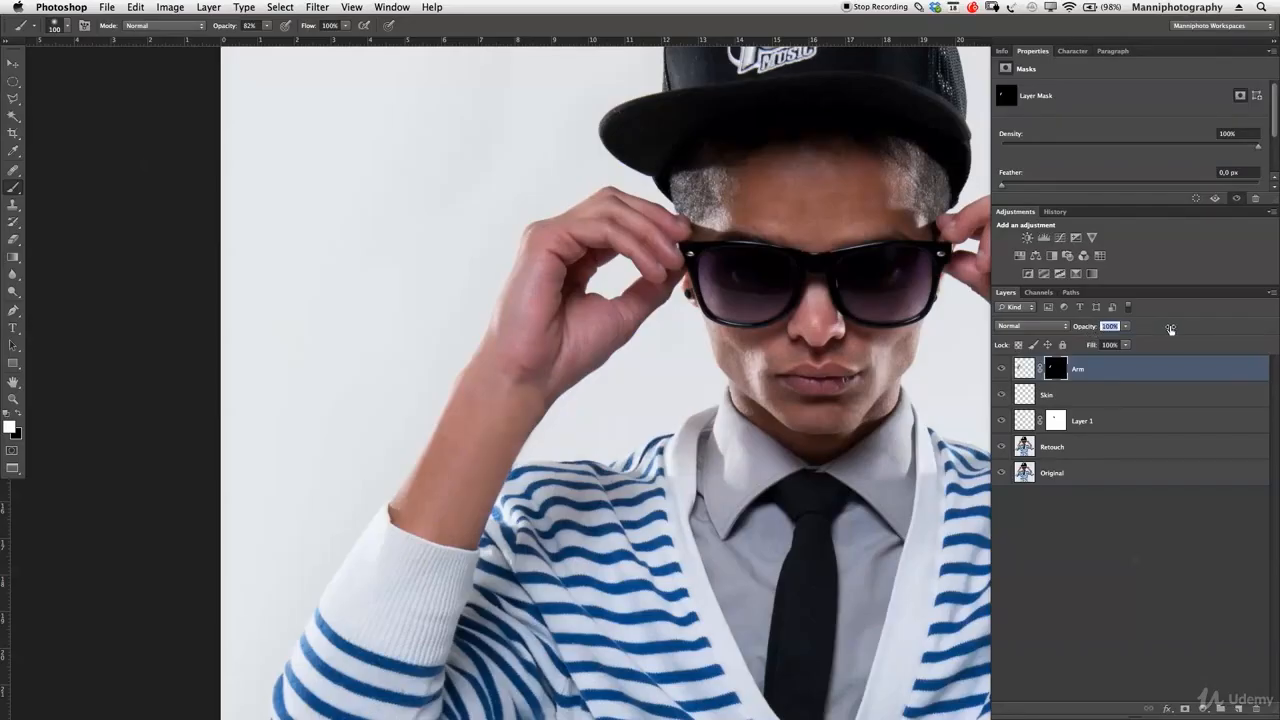
key(Return)
Step: Soften the wrist transition on the Arm mask using black with a 250 px brush at reduced opacity
key(x)
key(bracketright)
key(bracketright)
drag(237, 29, 229, 29)
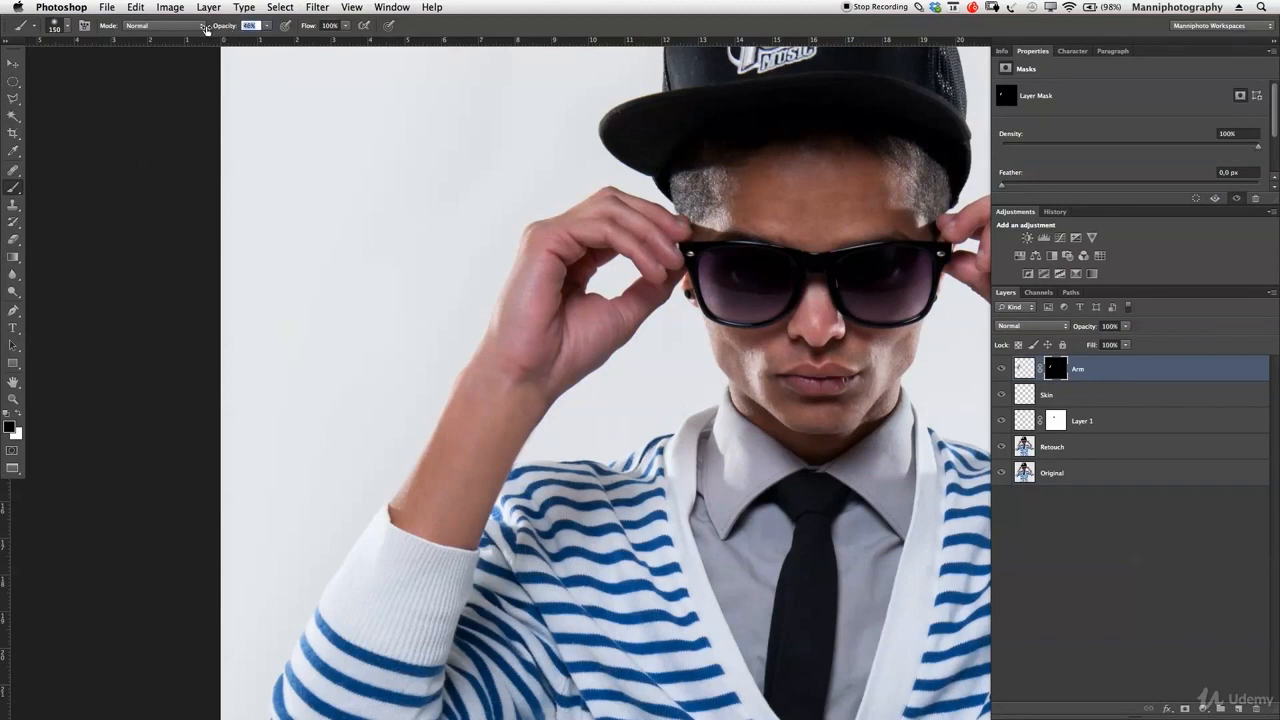
drag(199, 28, 196, 28)
key(bracketright)
key(bracketright)
key(bracketright)
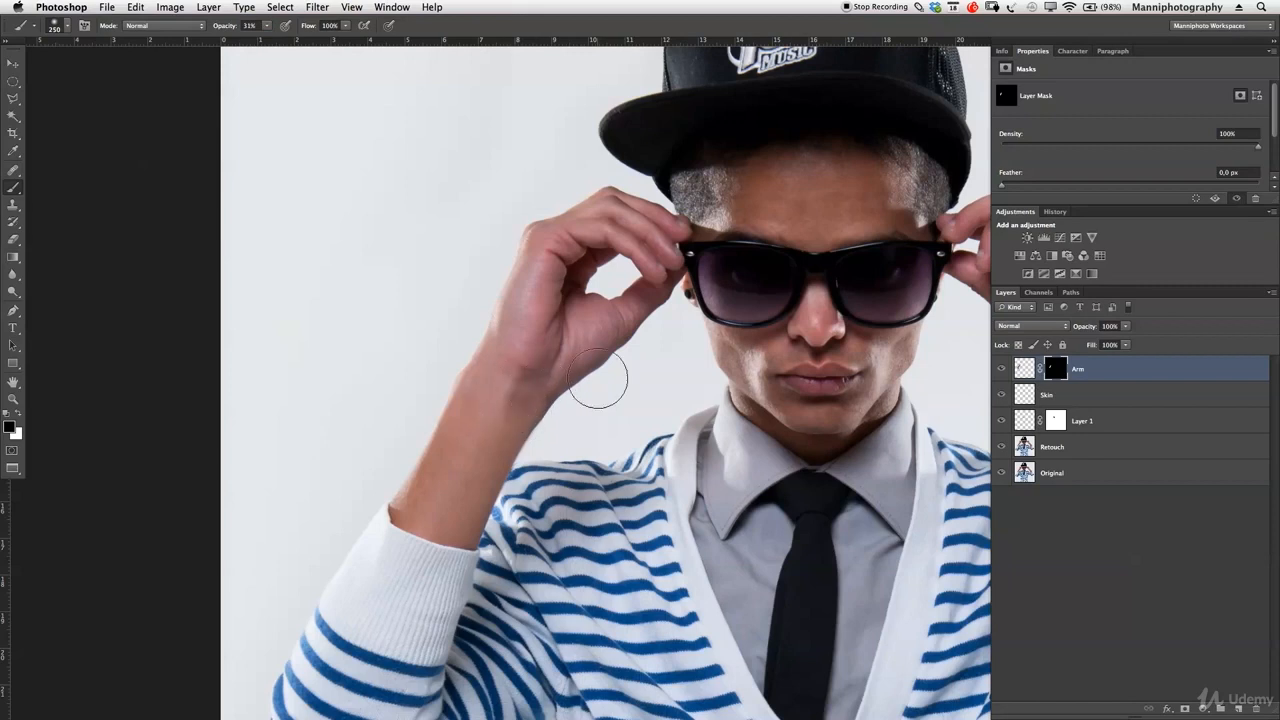
Step: Compare the whole portrait with the Arm layer hidden and shown
key(z)
mouse_move(624, 390)
mouse_down()
mouse_move(574, 401)
mouse_move(604, 388)
mouse_up()
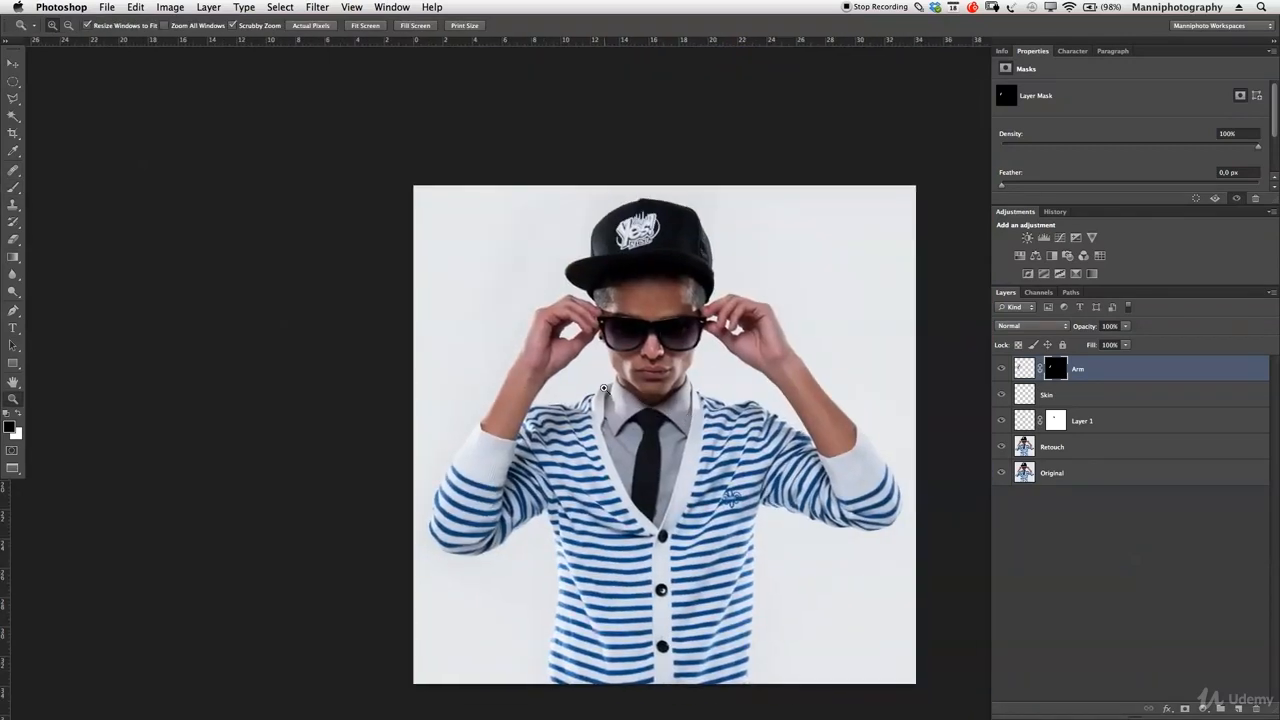
key(b)
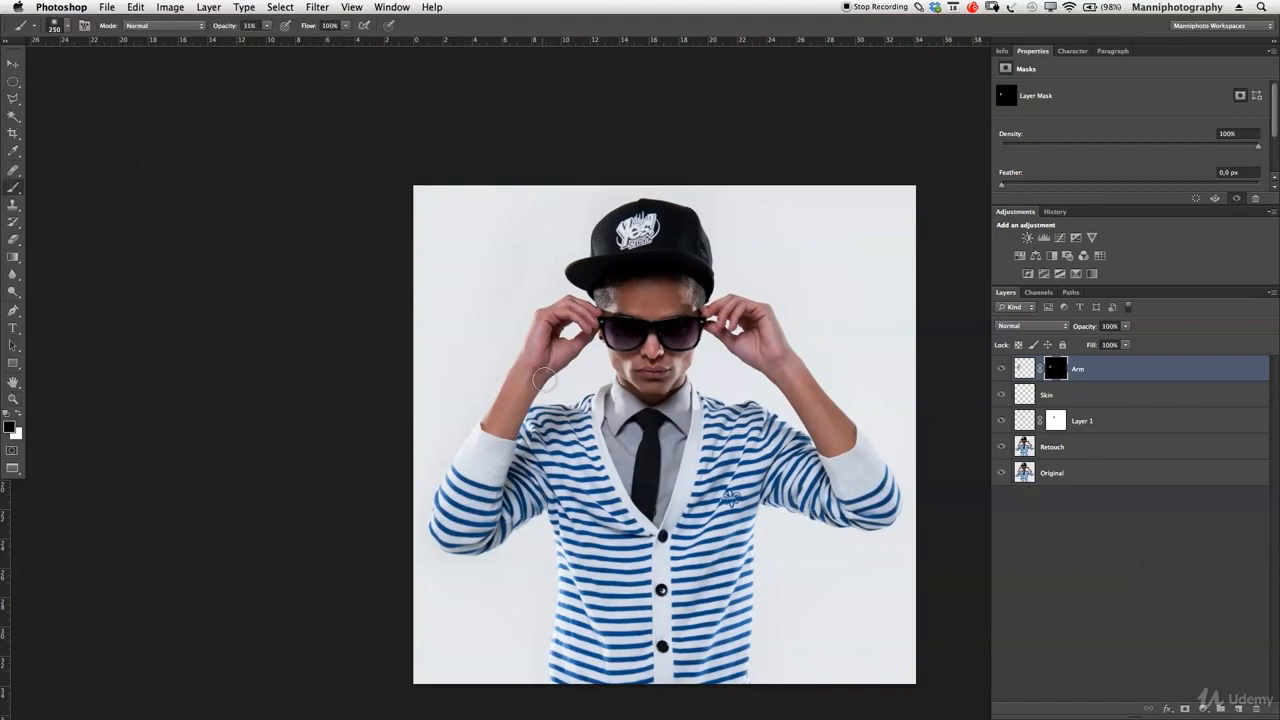
click(1002, 370)
click(1002, 370)
click(1002, 370)
click(1002, 370)
drag(696, 433, 621, 433)
key(z)
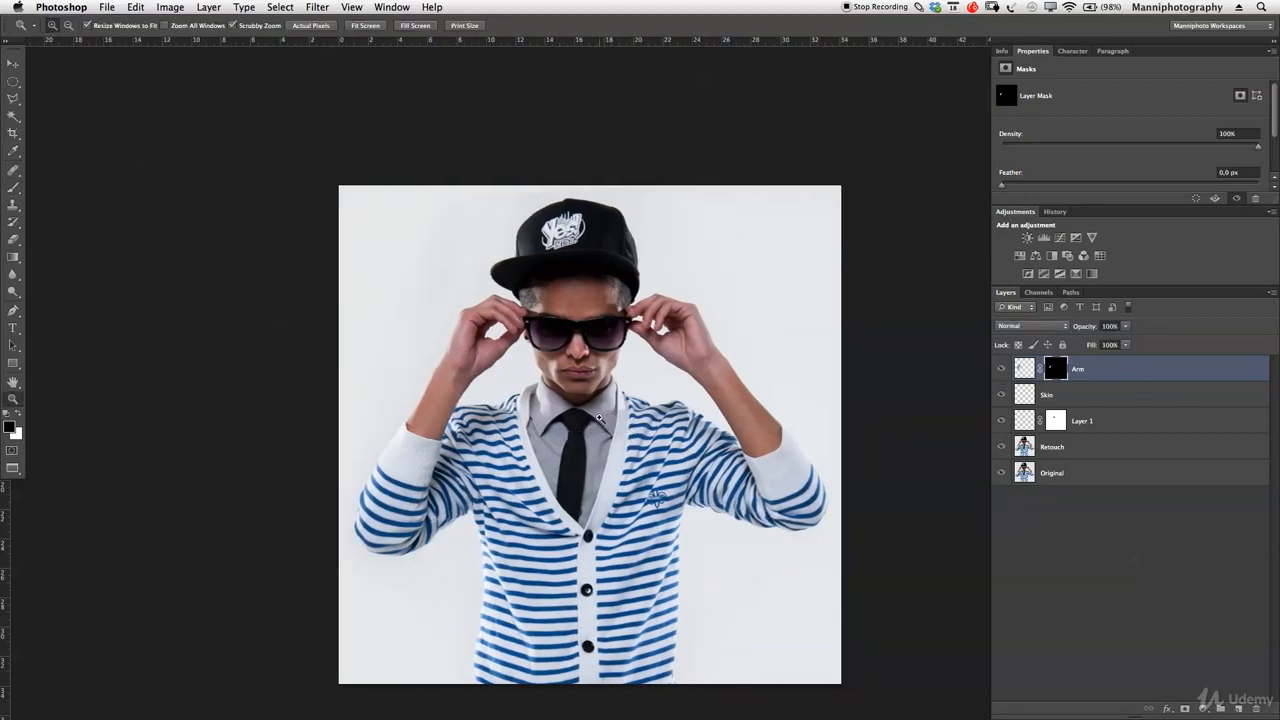
Step: Group the Arm, Skin, Layer 1 and Retouch layers above Original, and name the group Retouch
mouse_move(586, 389)
mouse_down()
mouse_move(622, 393)
mouse_move(605, 387)
mouse_up()
click(624, 393)
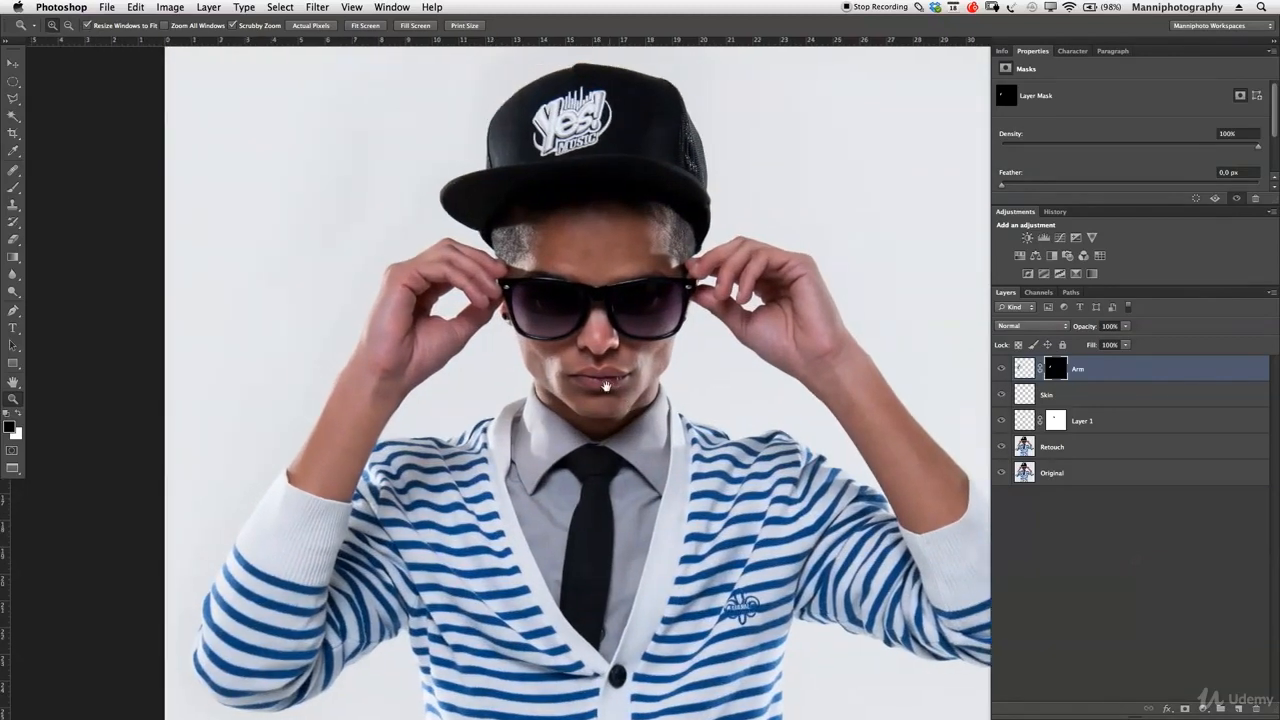
click(1105, 398)
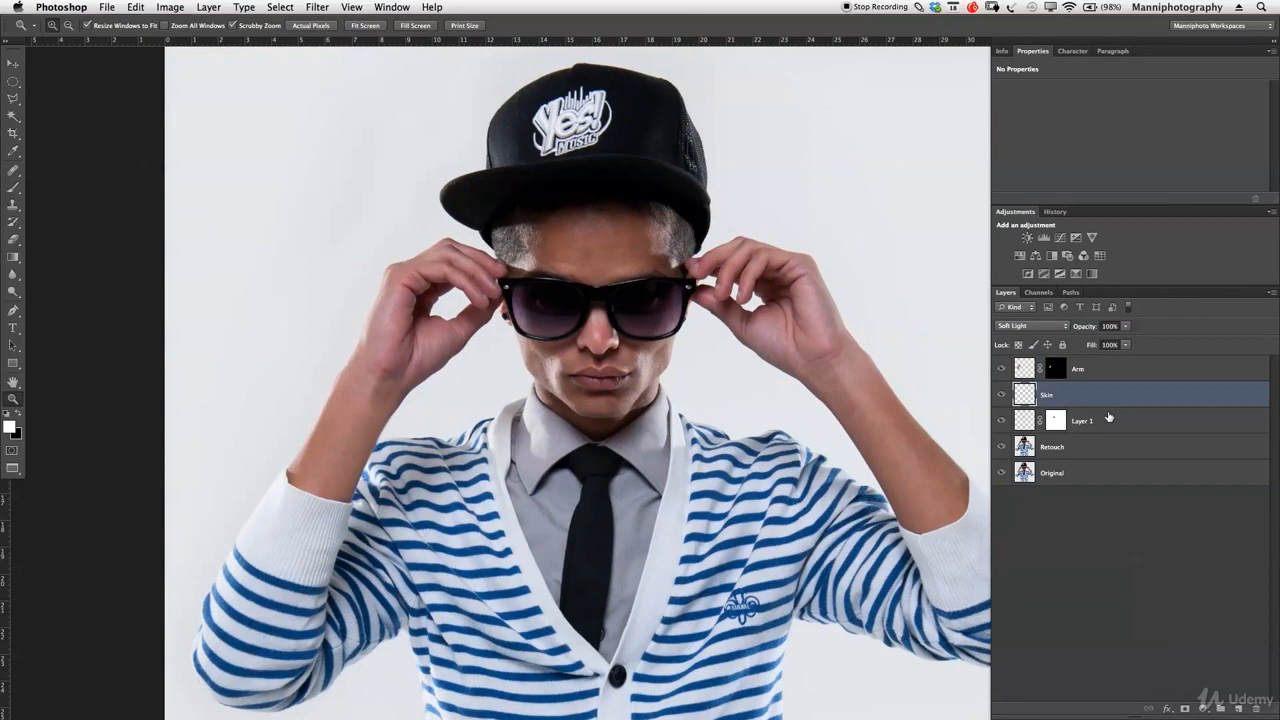
click(1110, 421)
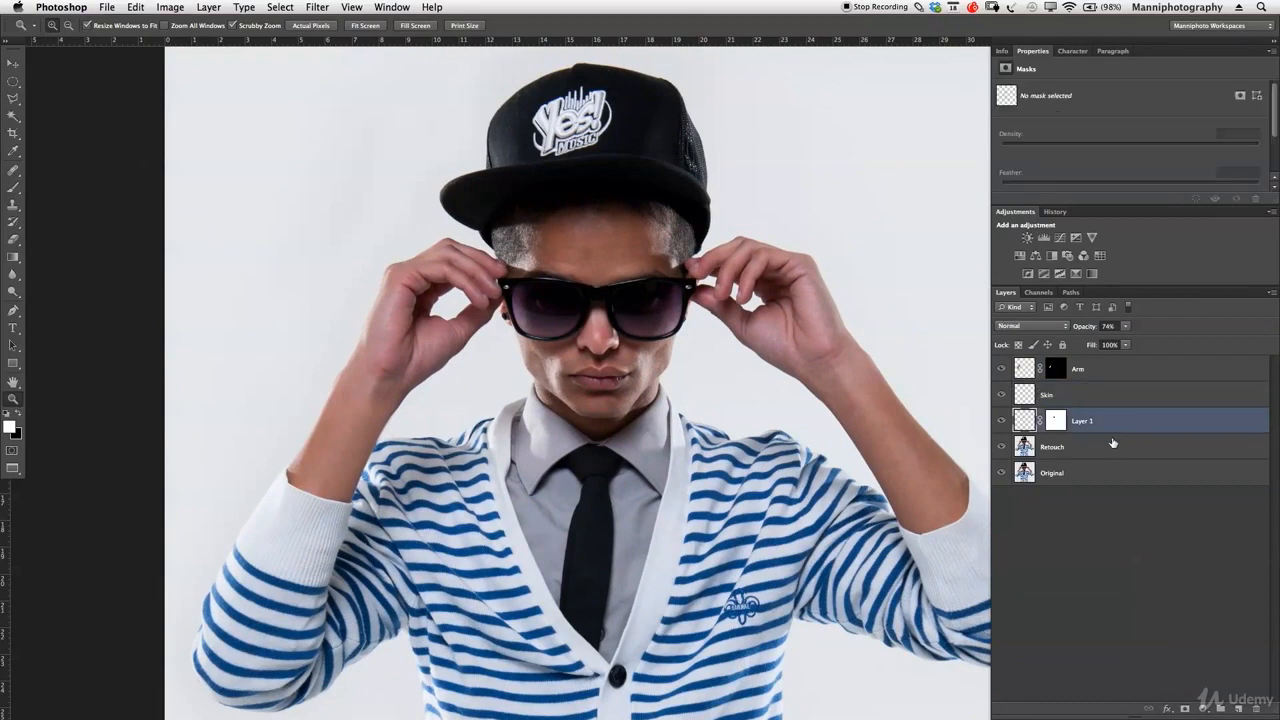
shift+click(1113, 446)
shift+click(1113, 402)
shift+click(1121, 373)
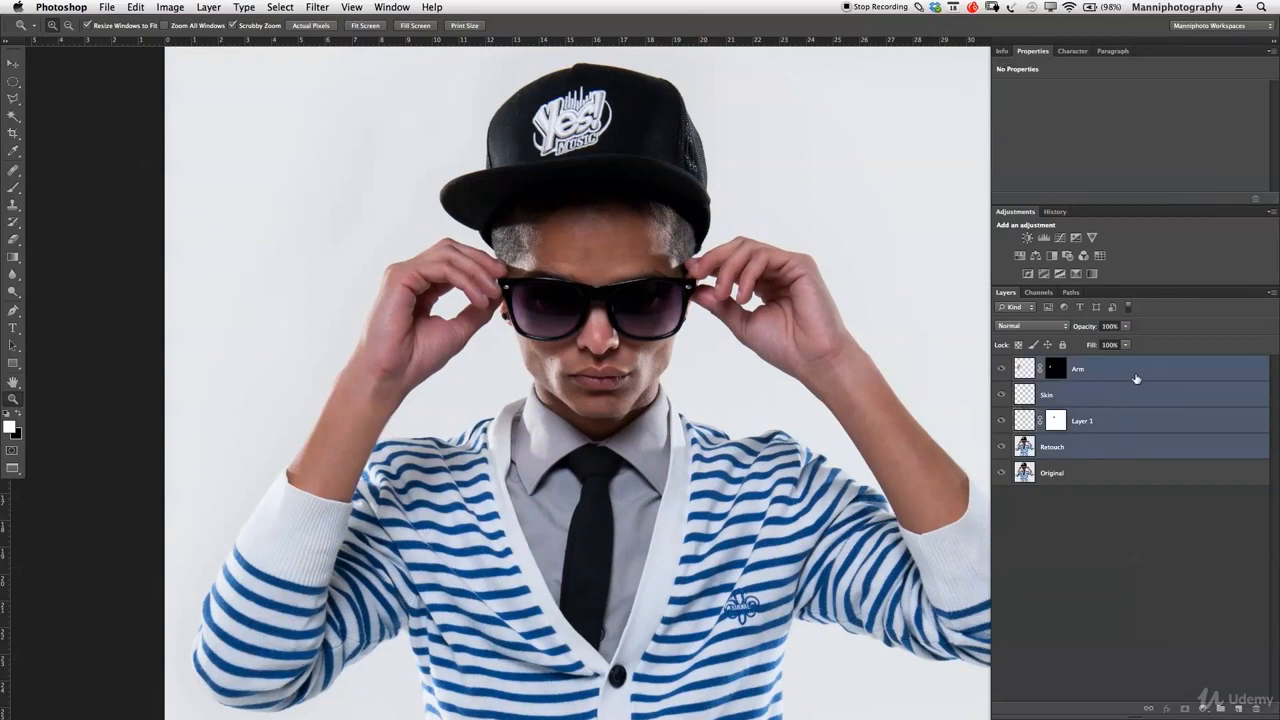
key(super+g)
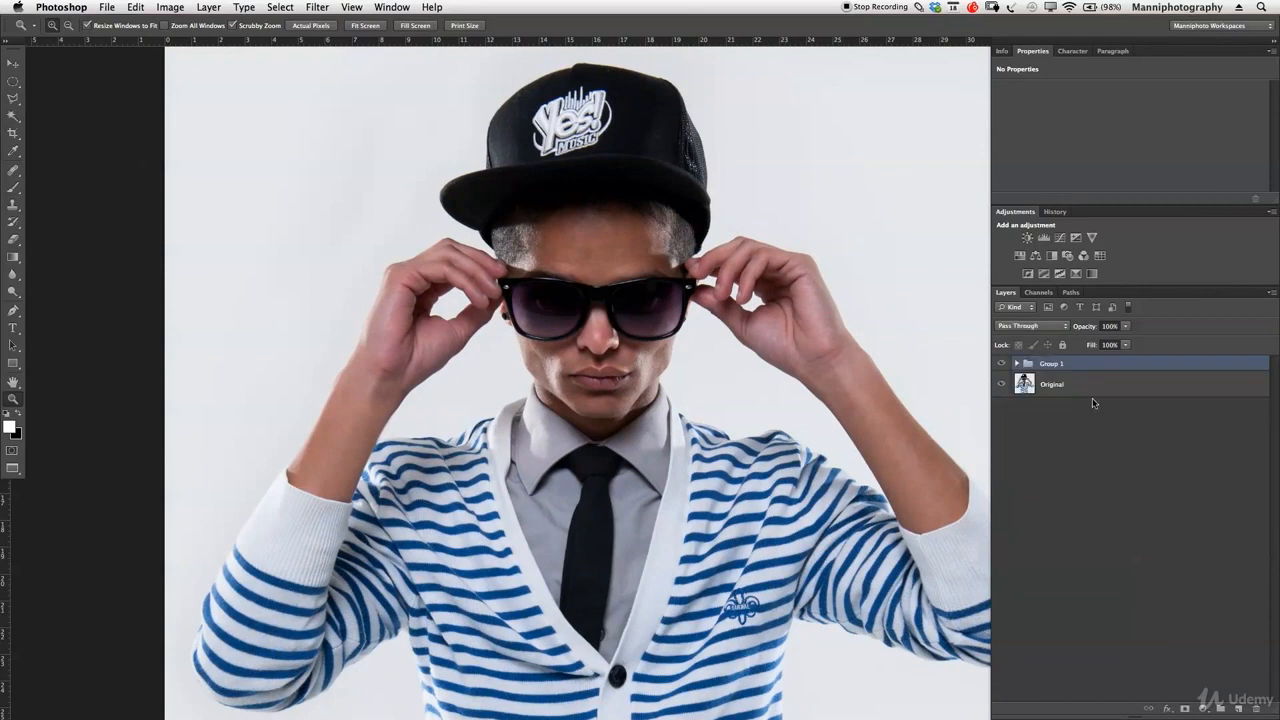
double_click(1050, 365)
text(Retouch)
key(Return)
Step: Brighten the highlights with a Curves adjustment layer above the Retouch group by moving the white point inward, and compare before and after
alt+click(669, 260)
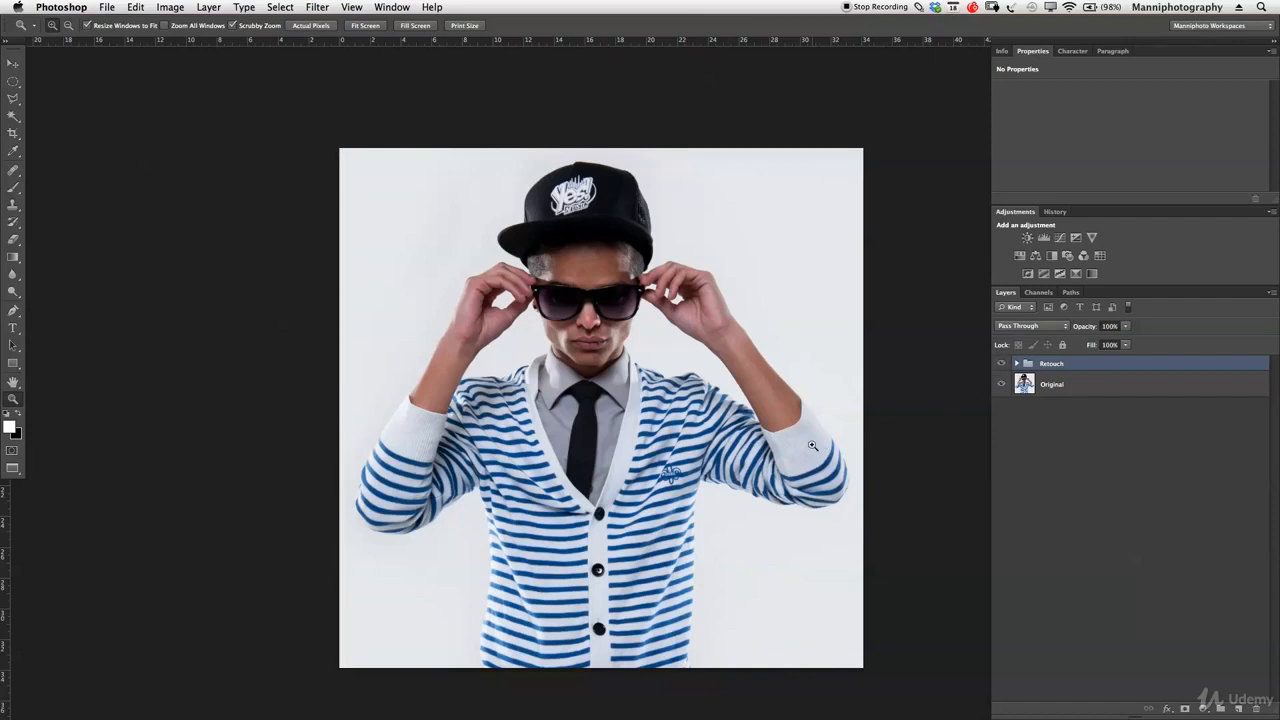
click(1078, 238)
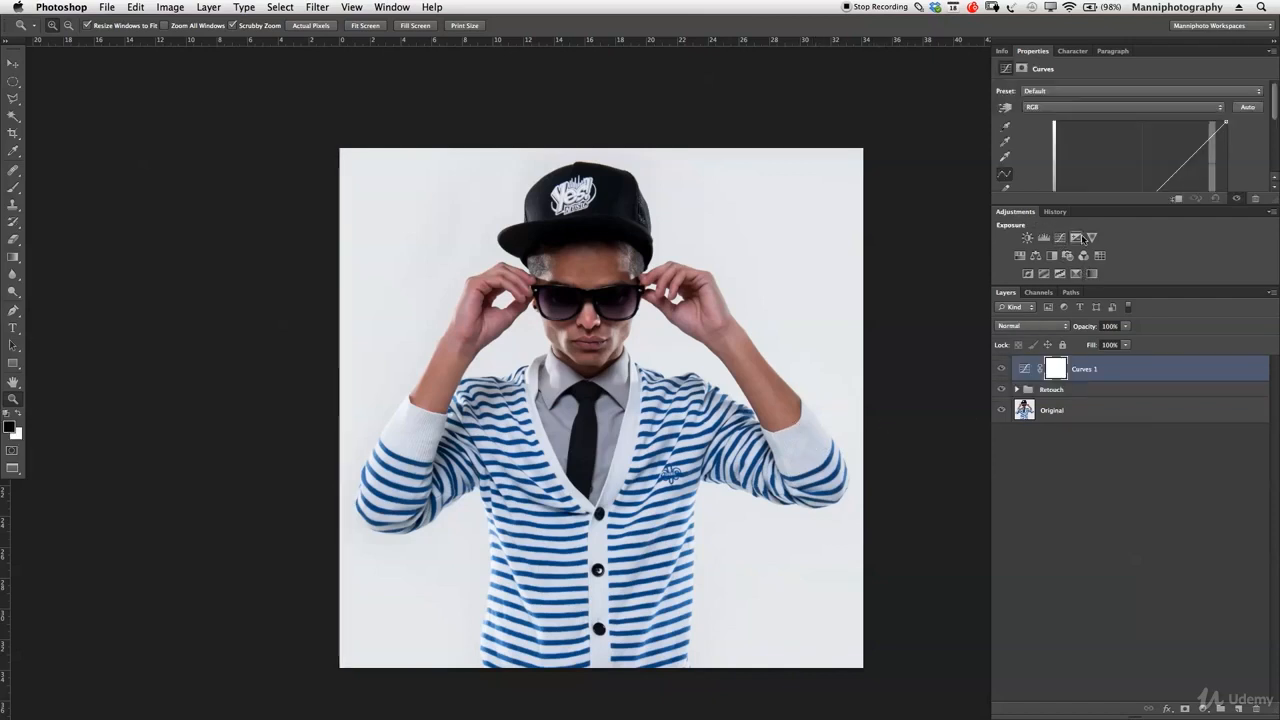
drag(1126, 206, 1126, 320)
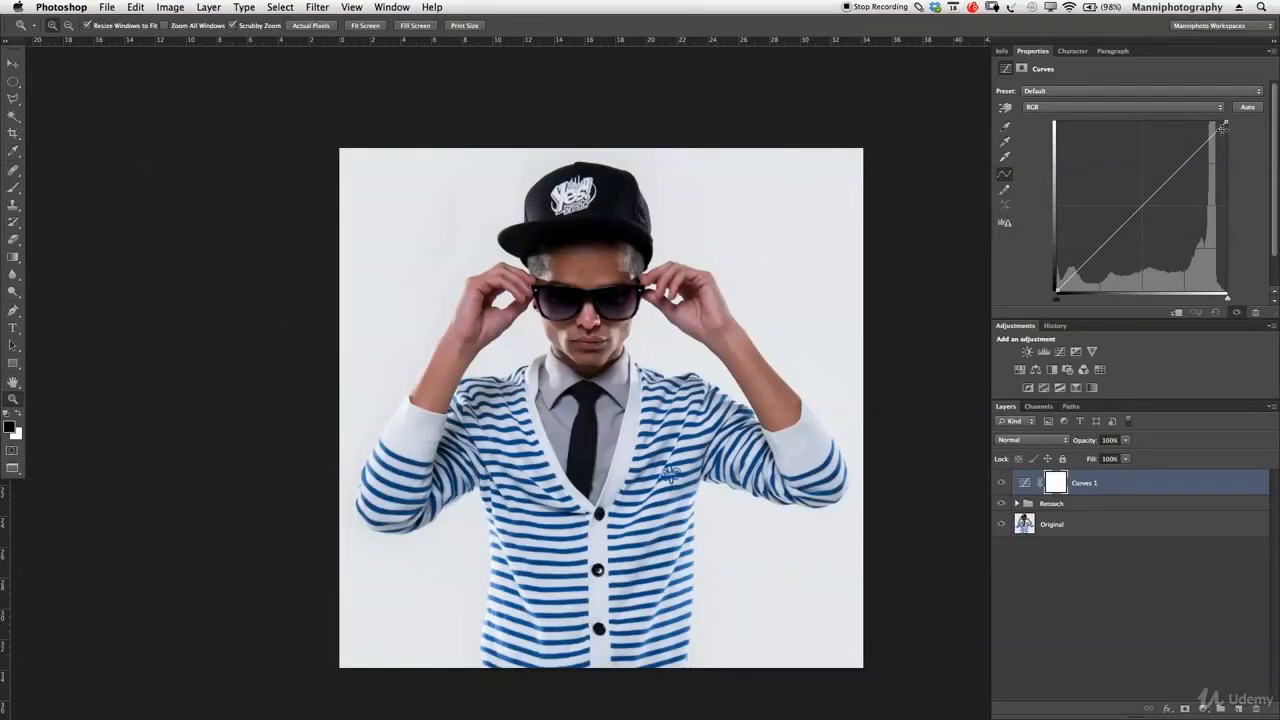
drag(1225, 124, 1215, 115)
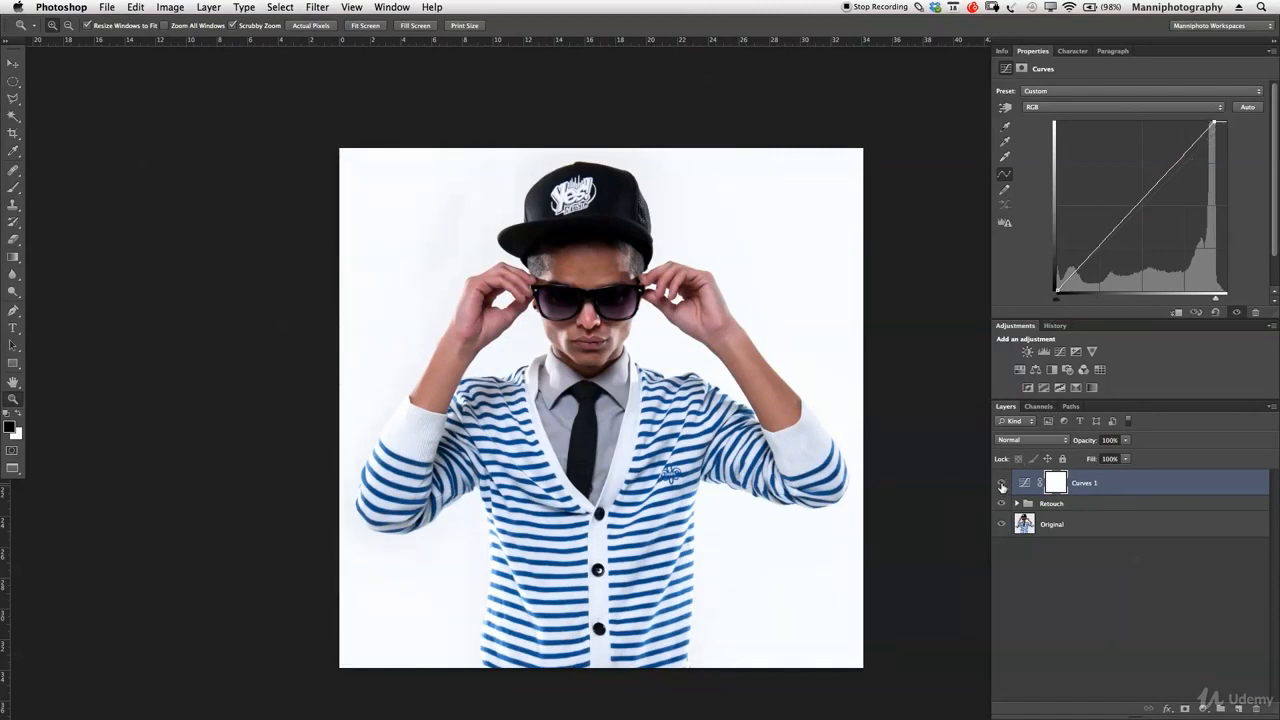
click(1001, 484)
click(1002, 484)
click(1002, 484)
click(1003, 484)
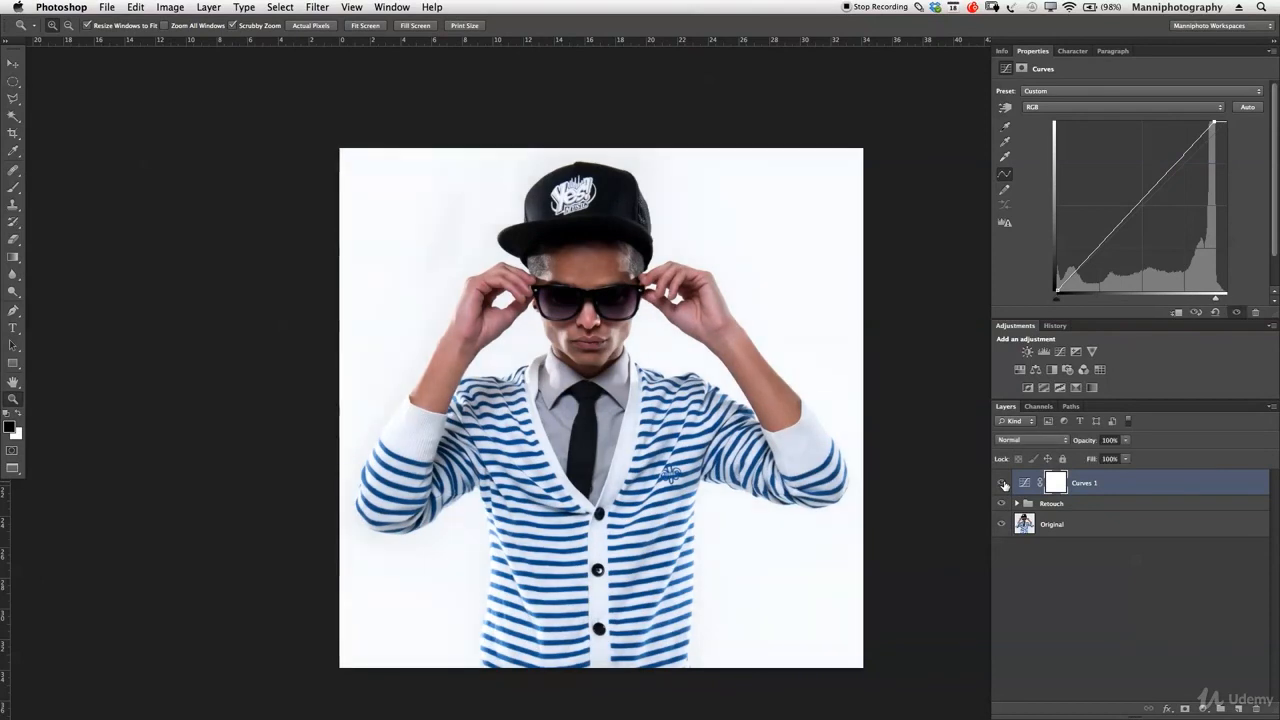
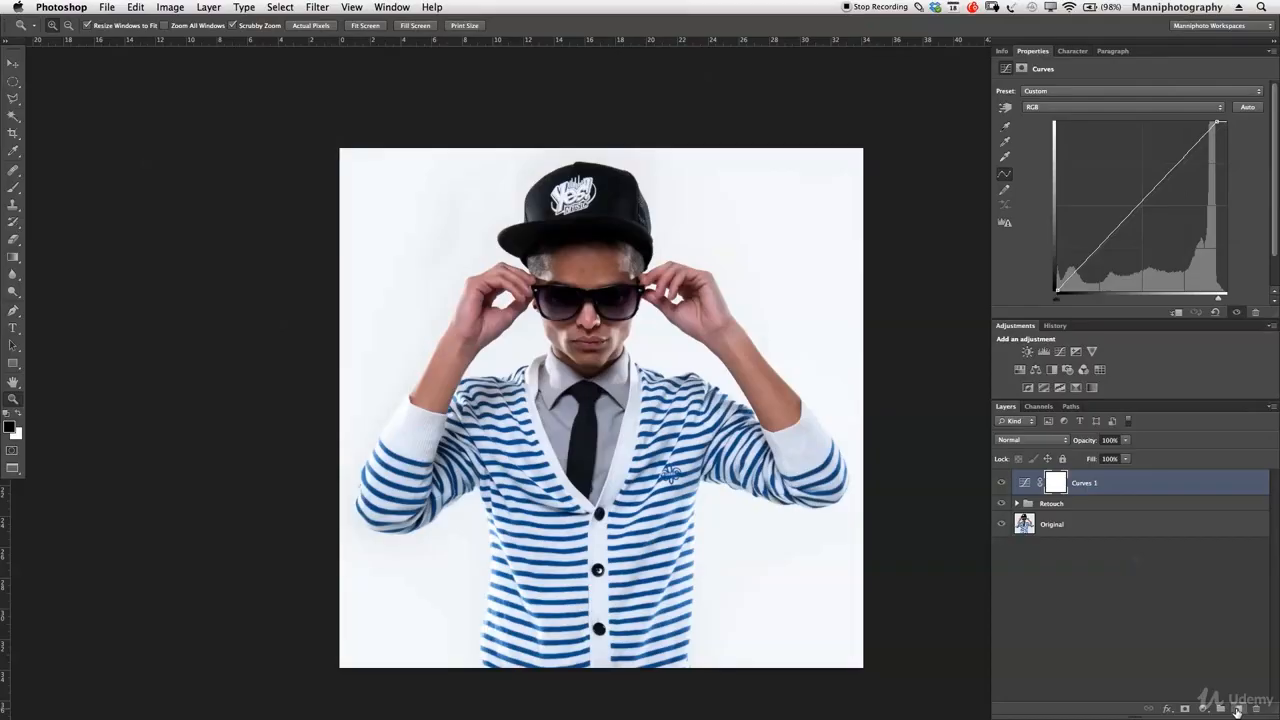
Step: Add a new layer above Curves 1, fill the whole canvas with 50% Gray at 100% opacity, and deselect
click(1237, 710)
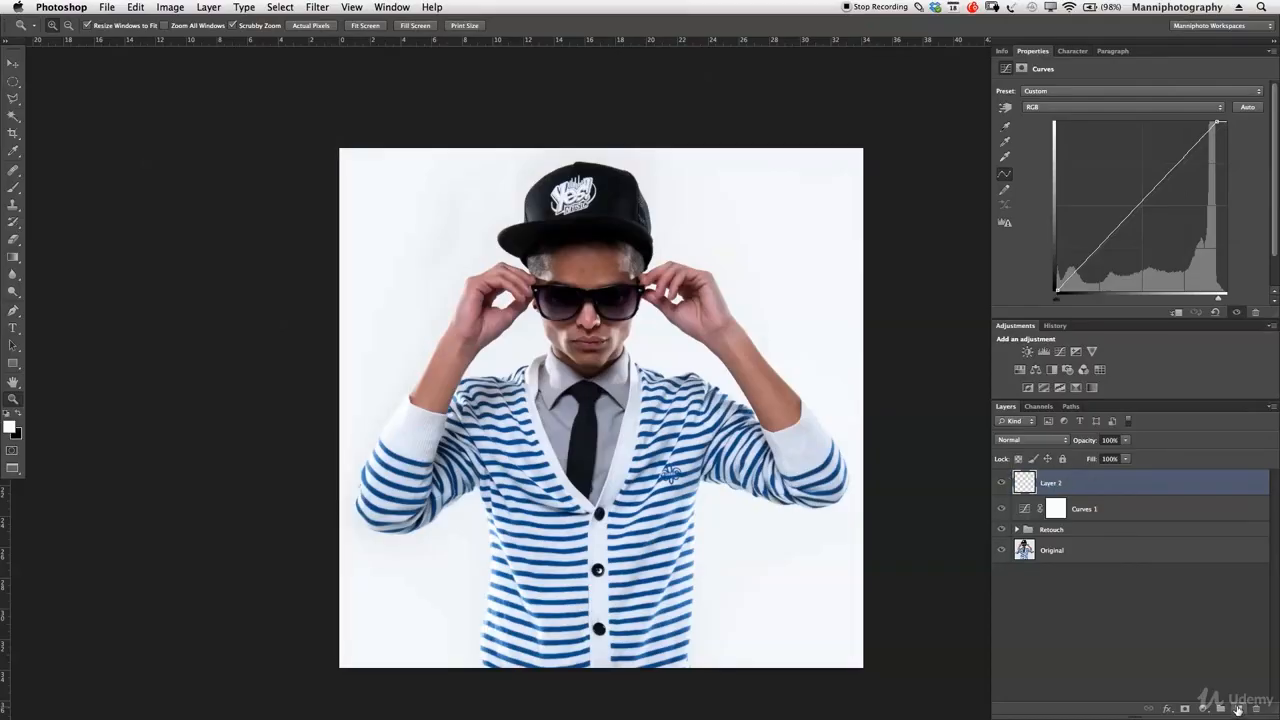
key(x)
key(ctrl+a)
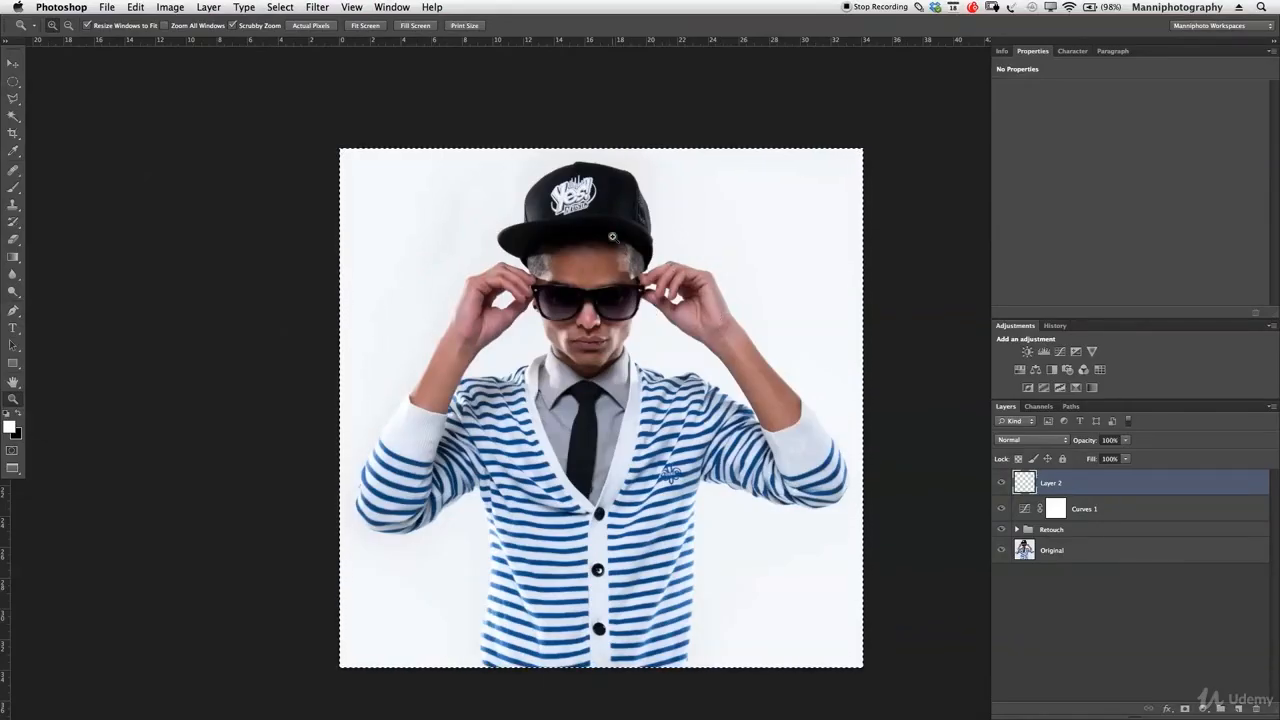
click(14, 83)
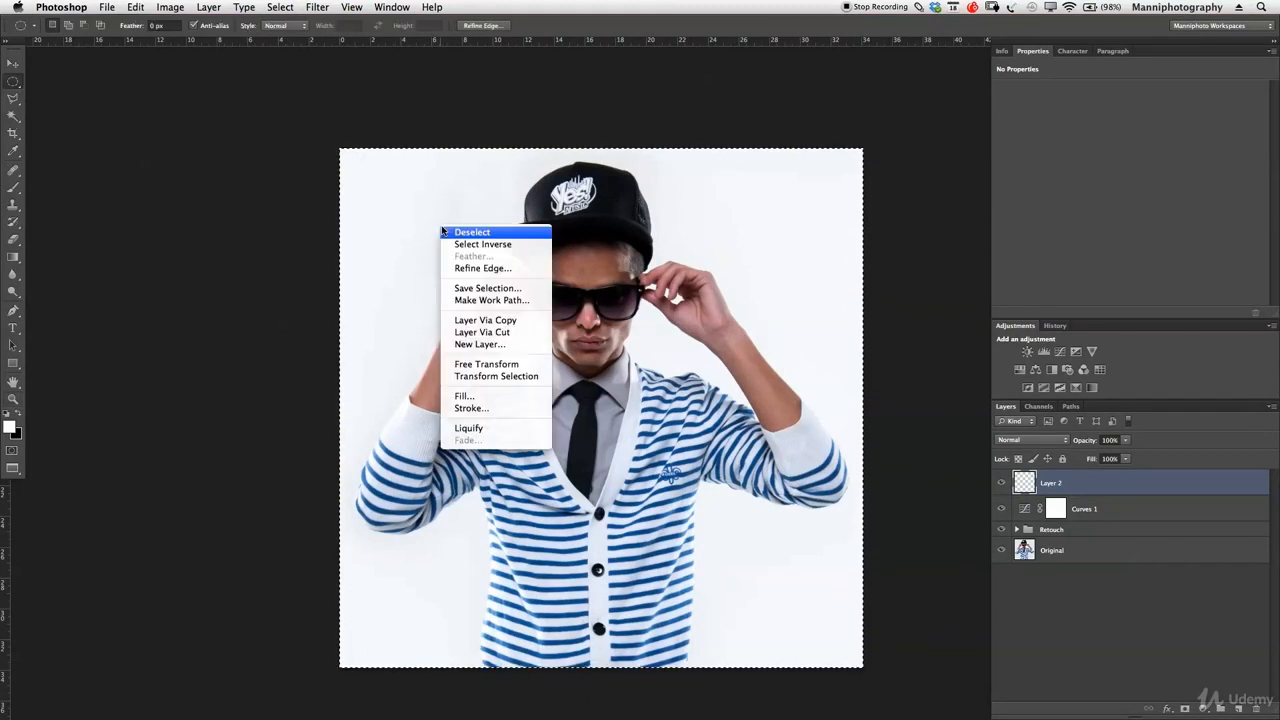
drag(1111, 354, 617, 257)
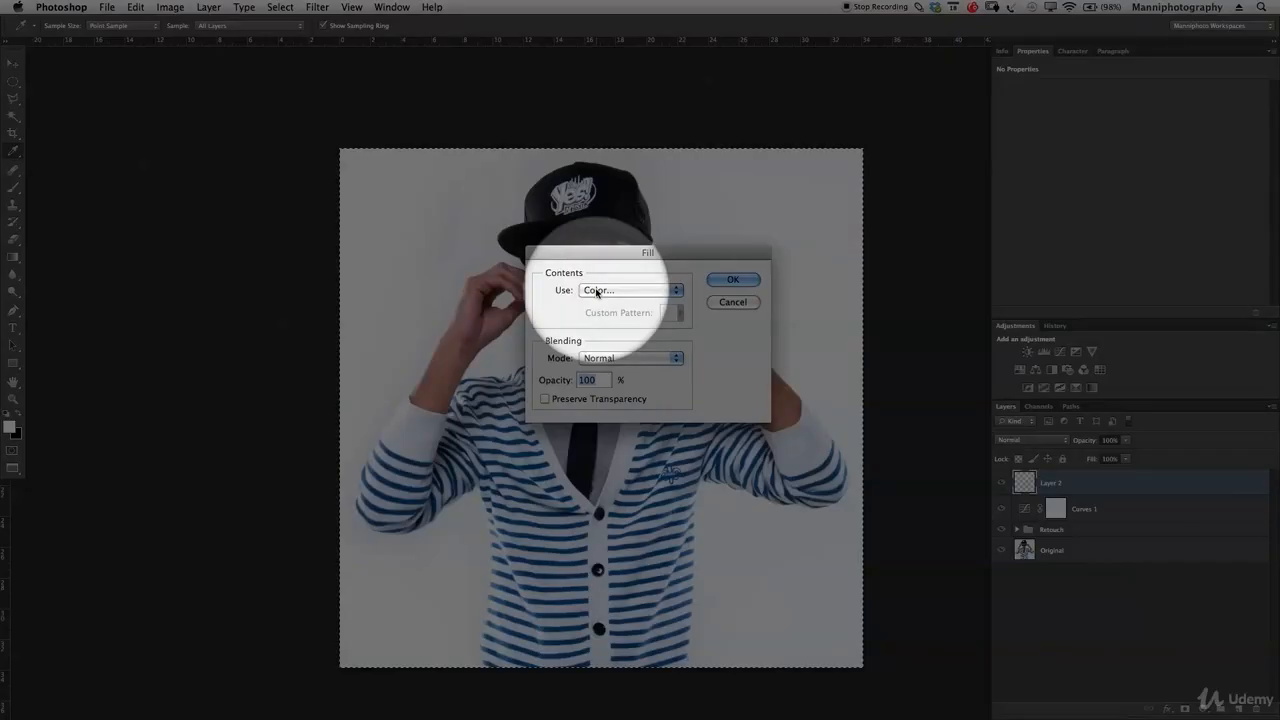
click(590, 290)
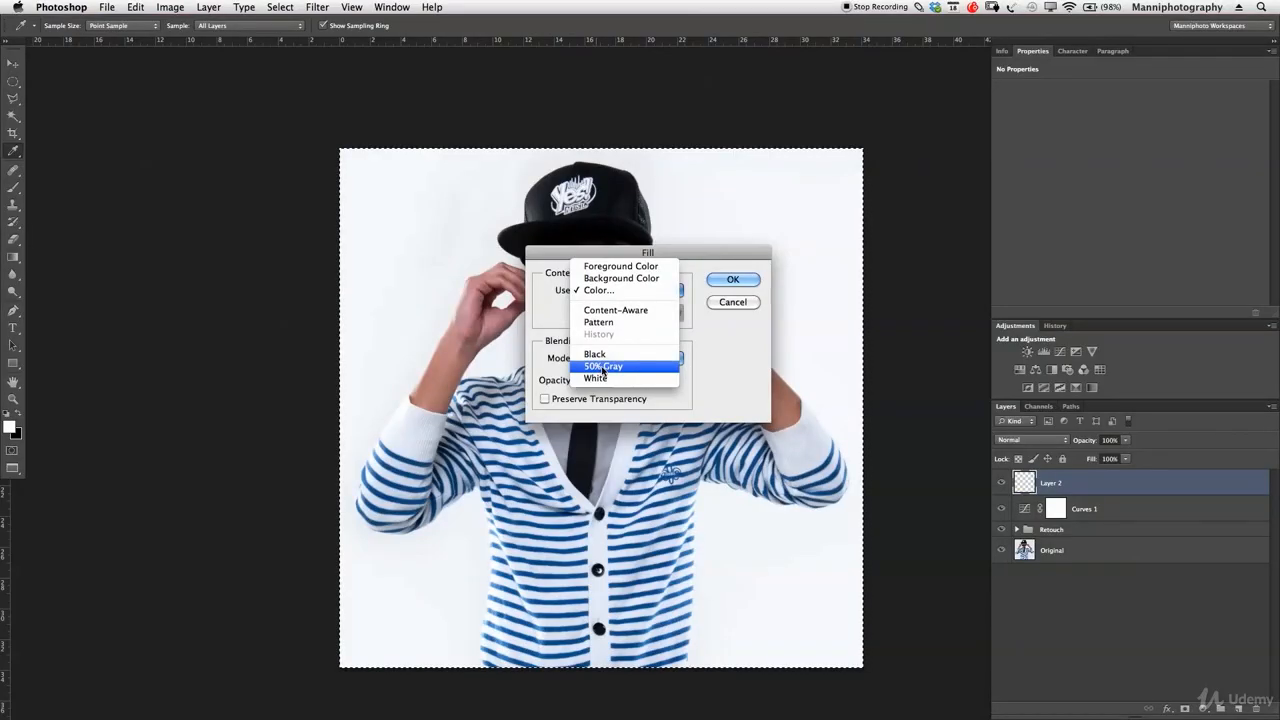
click(603, 371)
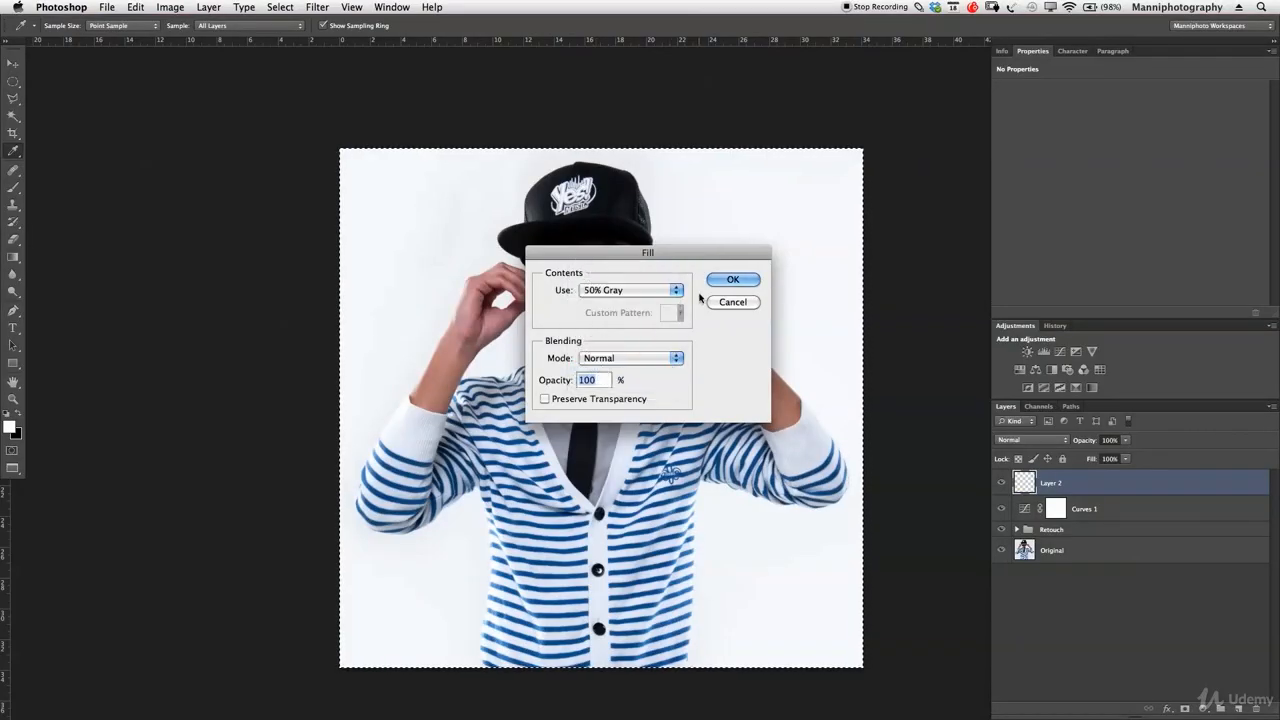
click(730, 280)
key(m)
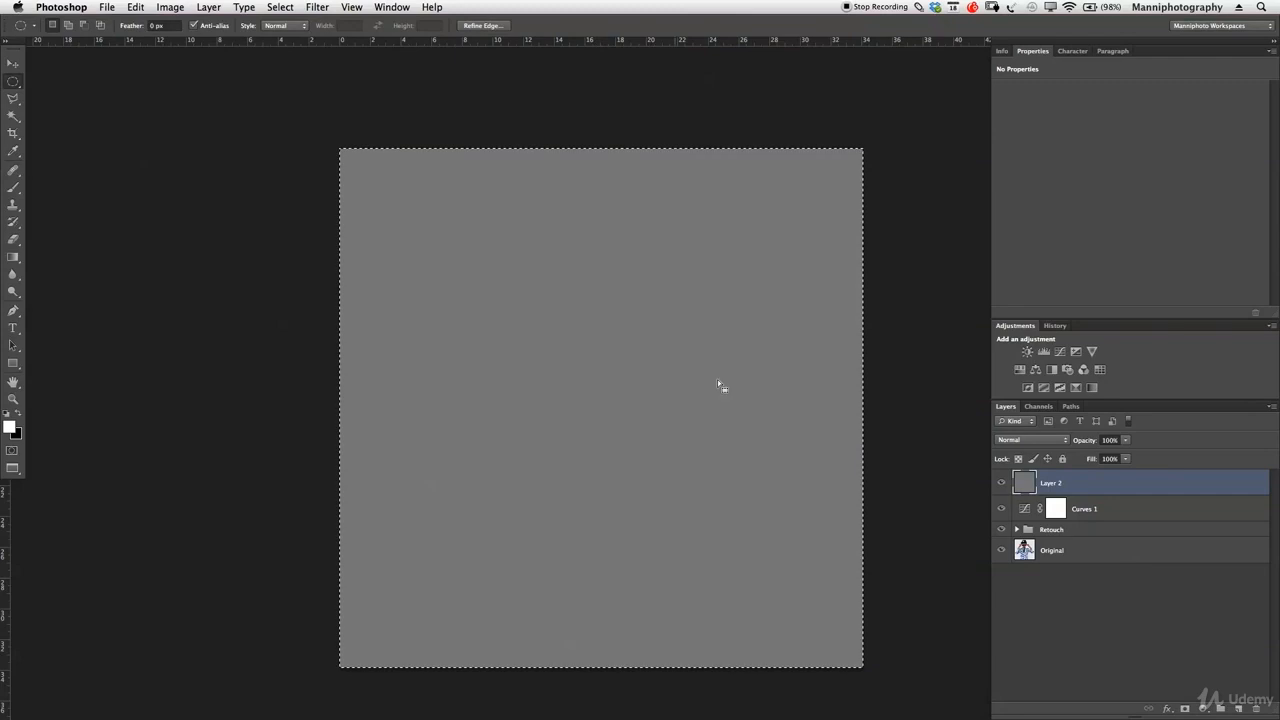
key(super+d)
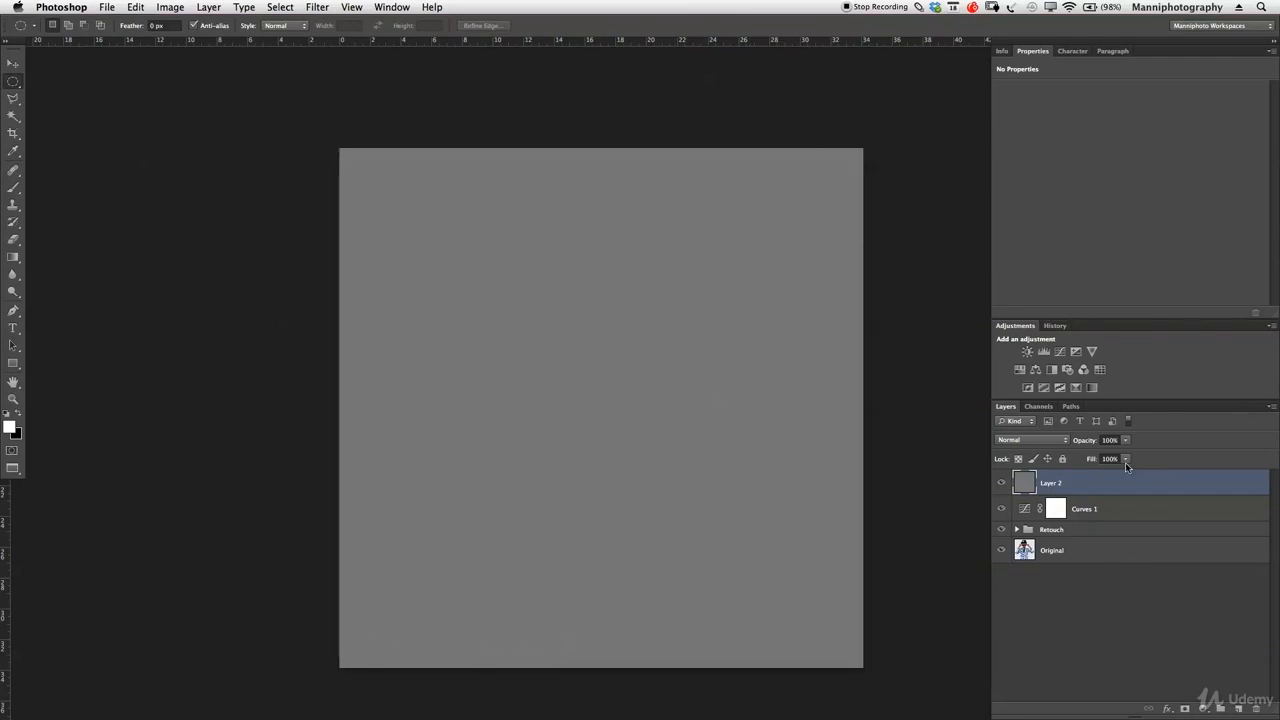
Step: Duplicate the gray layer, naming the upper copy Hard and the lower one Soft
key(super+j)
double_click(1057, 483)
text(Hard)
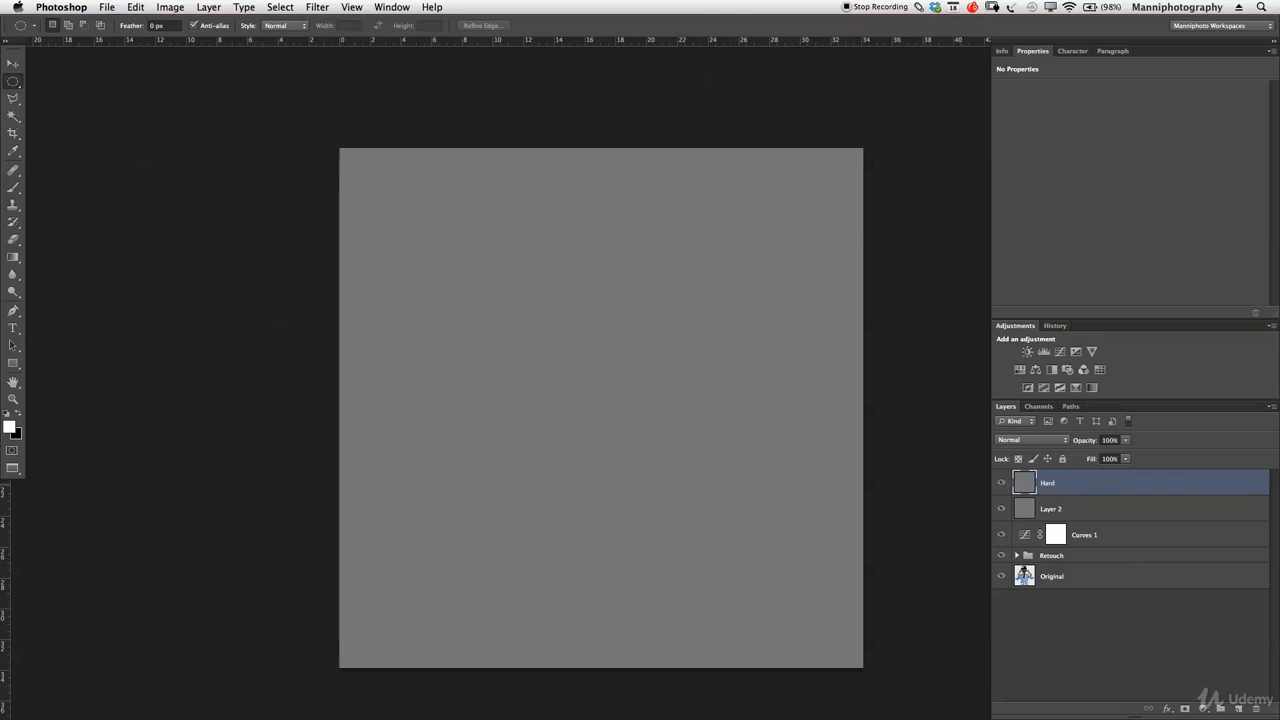
double_click(1043, 510)
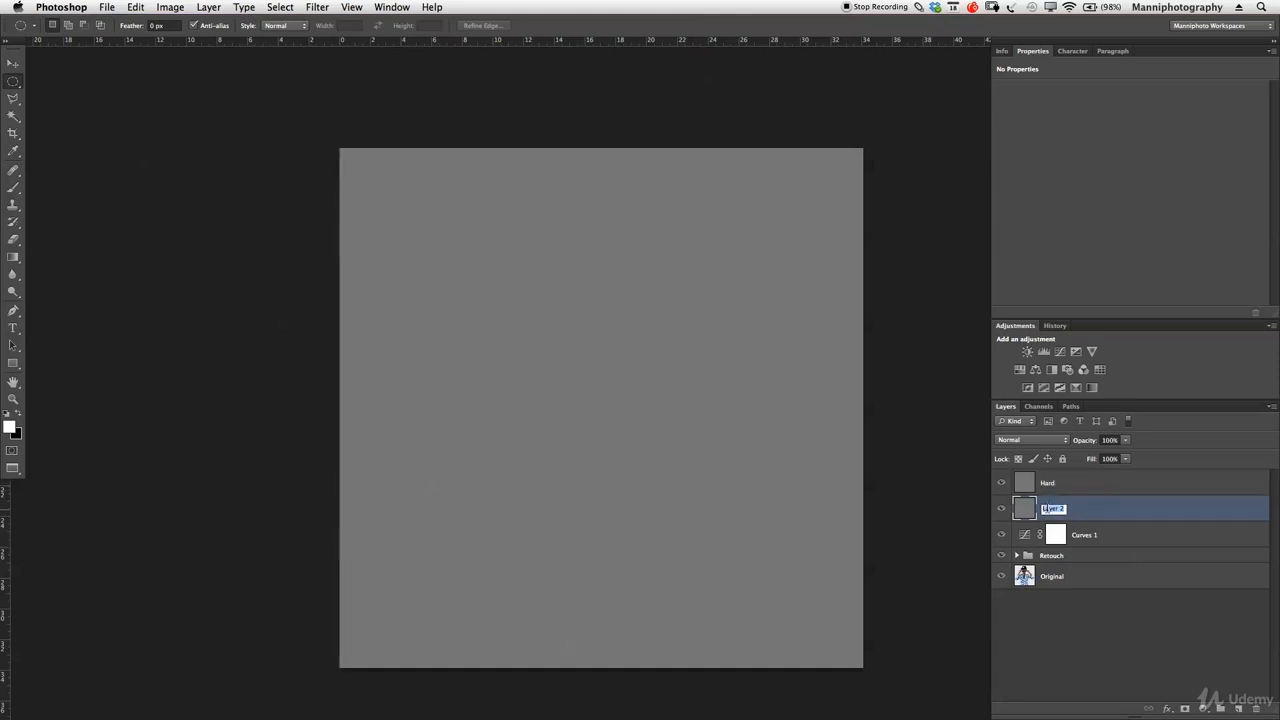
key(BackSpace)
text(Soft)
key(Return)
Step: Group the Hard and Soft layers, and name the group D&B
shift+click(1062, 490)
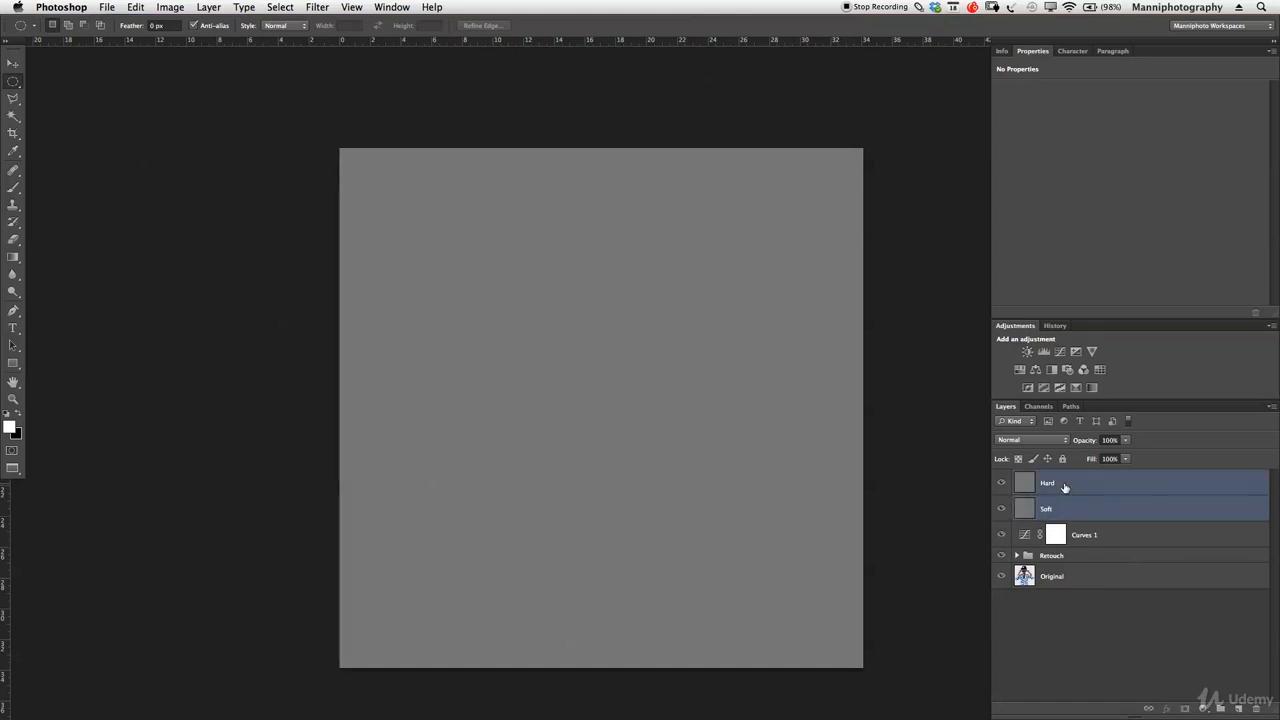
key(super+g)
double_click(1048, 477)
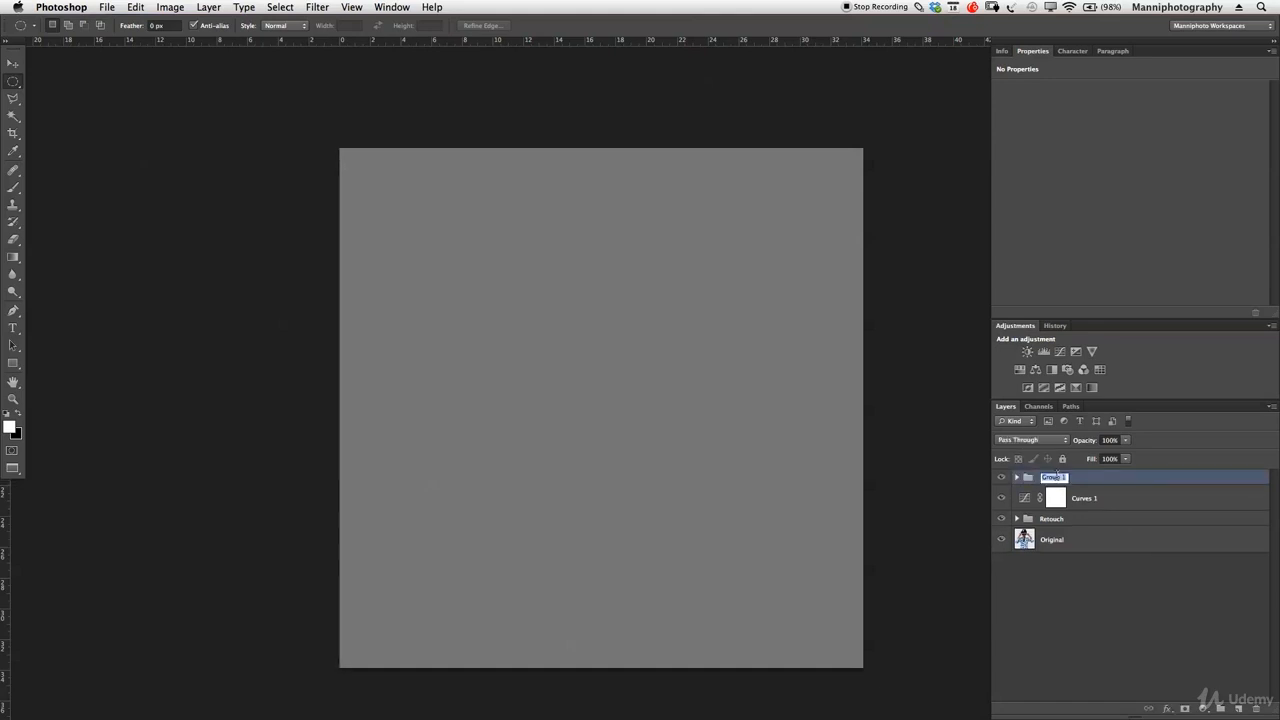
text(D&B)
key(Return)
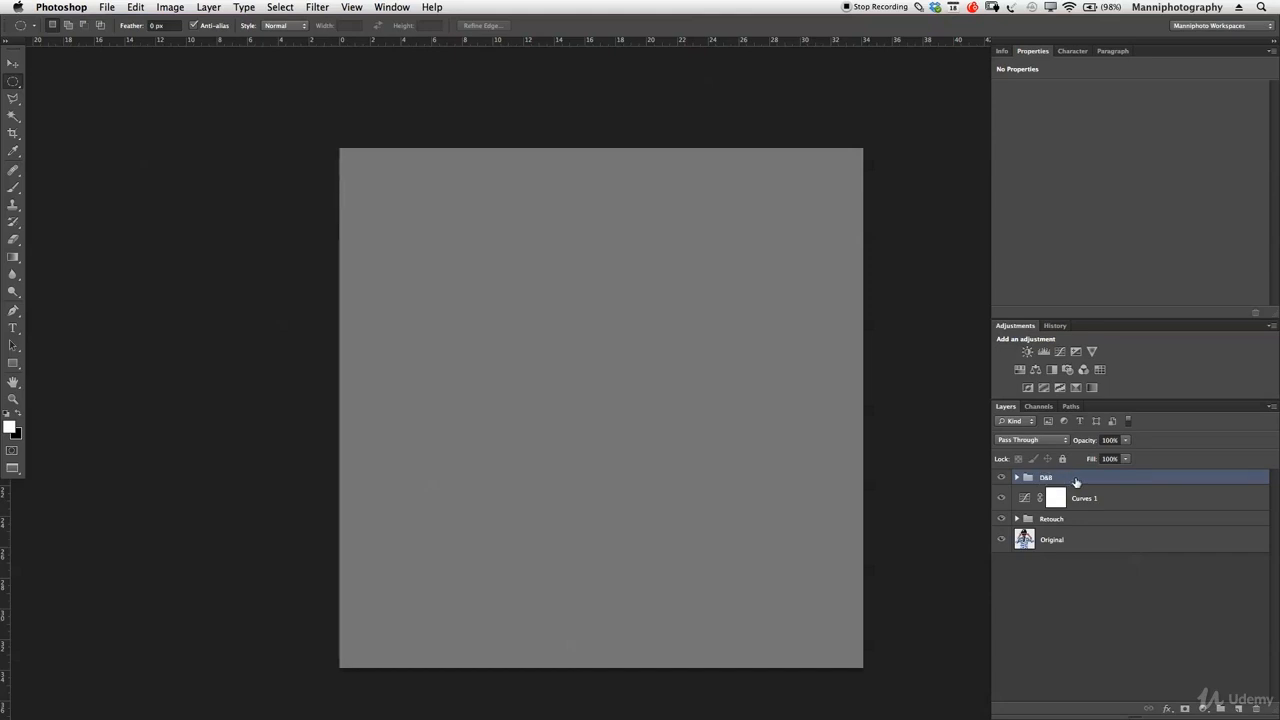
Step: Inside the D&B group, set the Hard layer's blend mode to Overlay and the Soft layer's to Soft Light
click(1017, 478)
click(1059, 494)
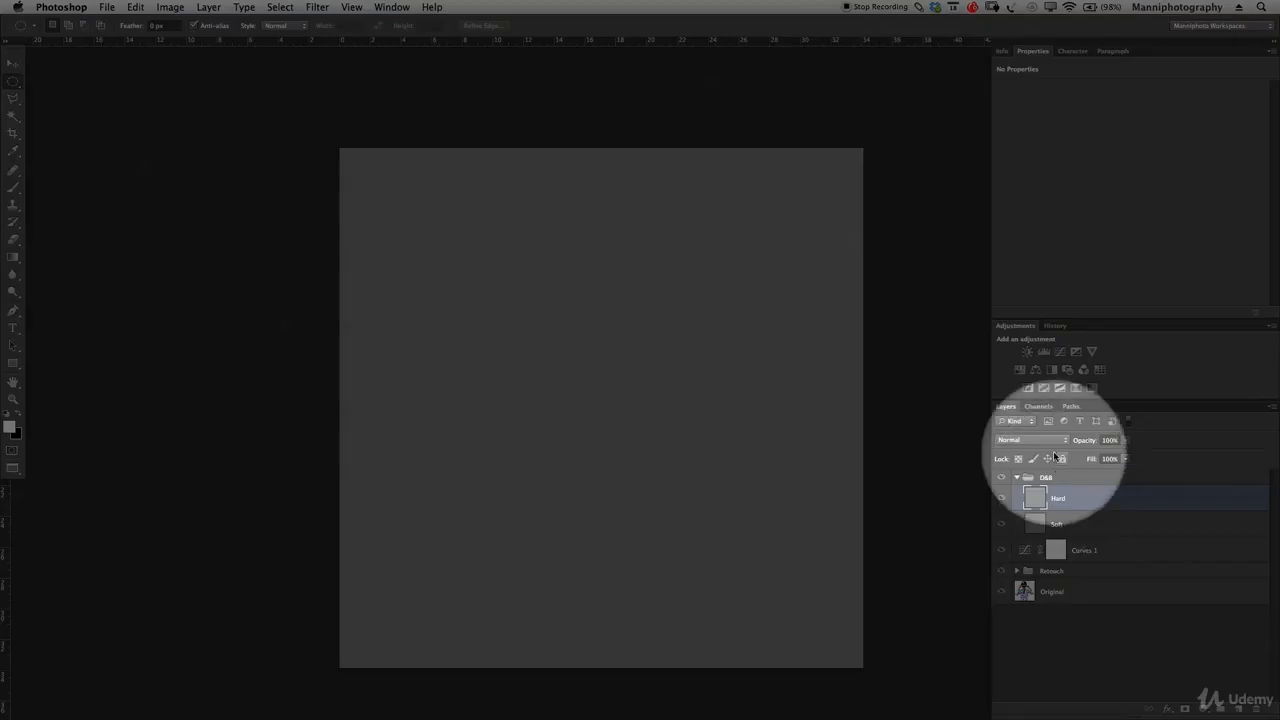
click(1035, 440)
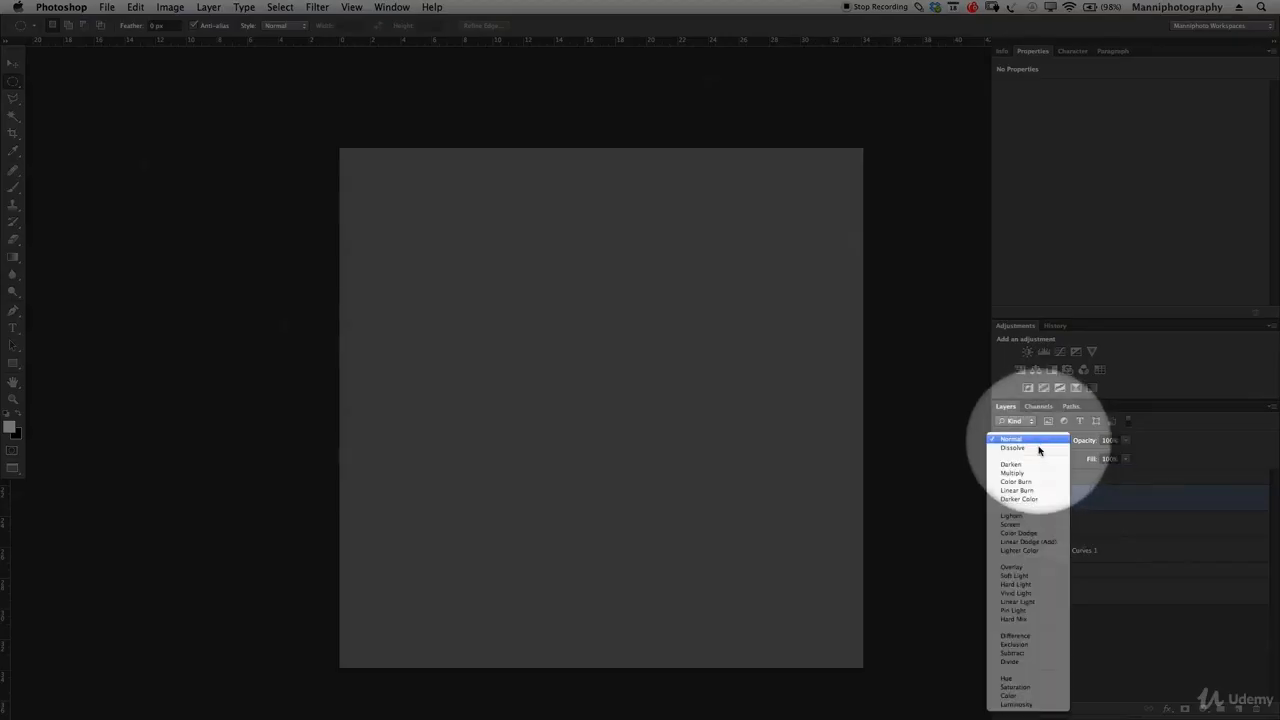
click(1033, 568)
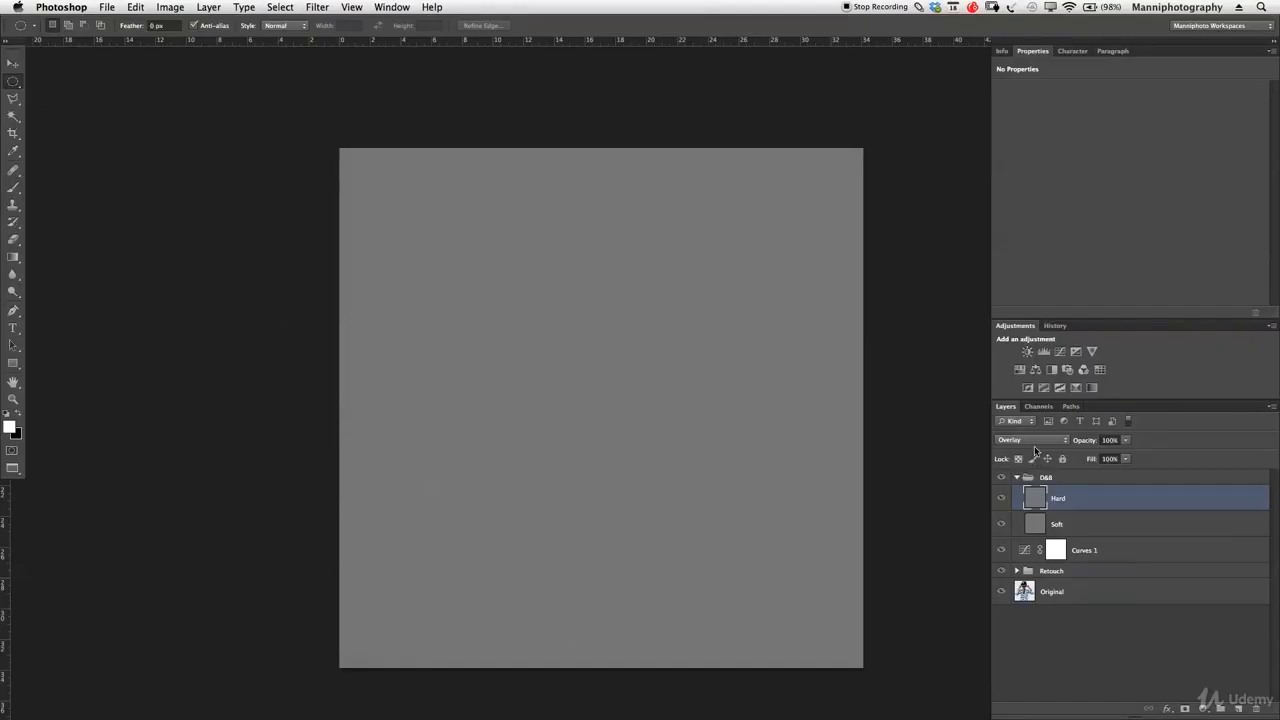
click(1086, 526)
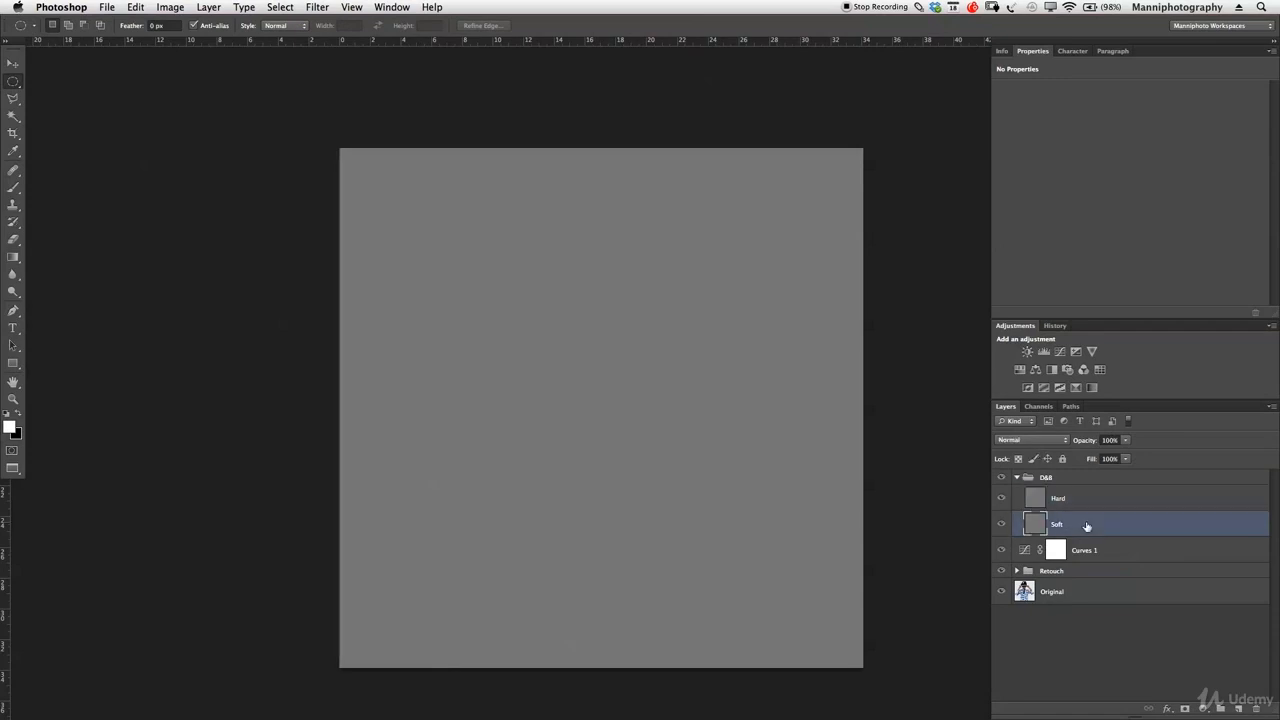
click(1047, 438)
click(1035, 577)
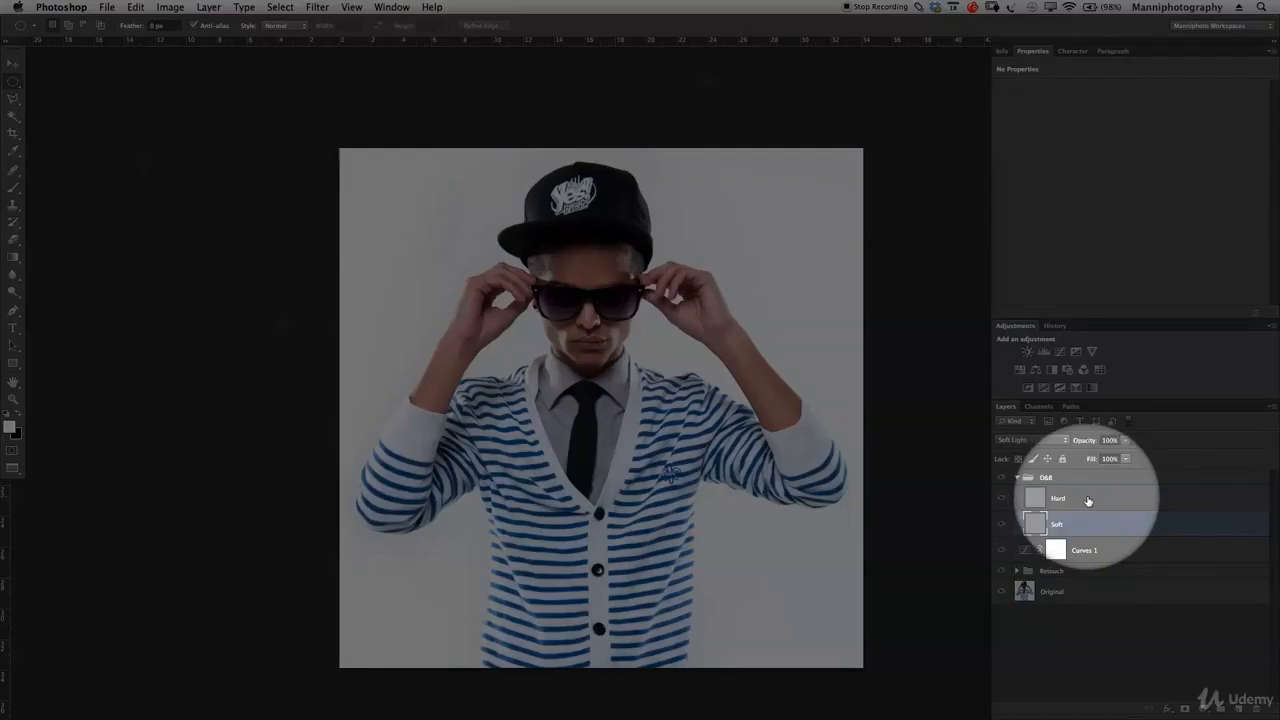
click(1092, 497)
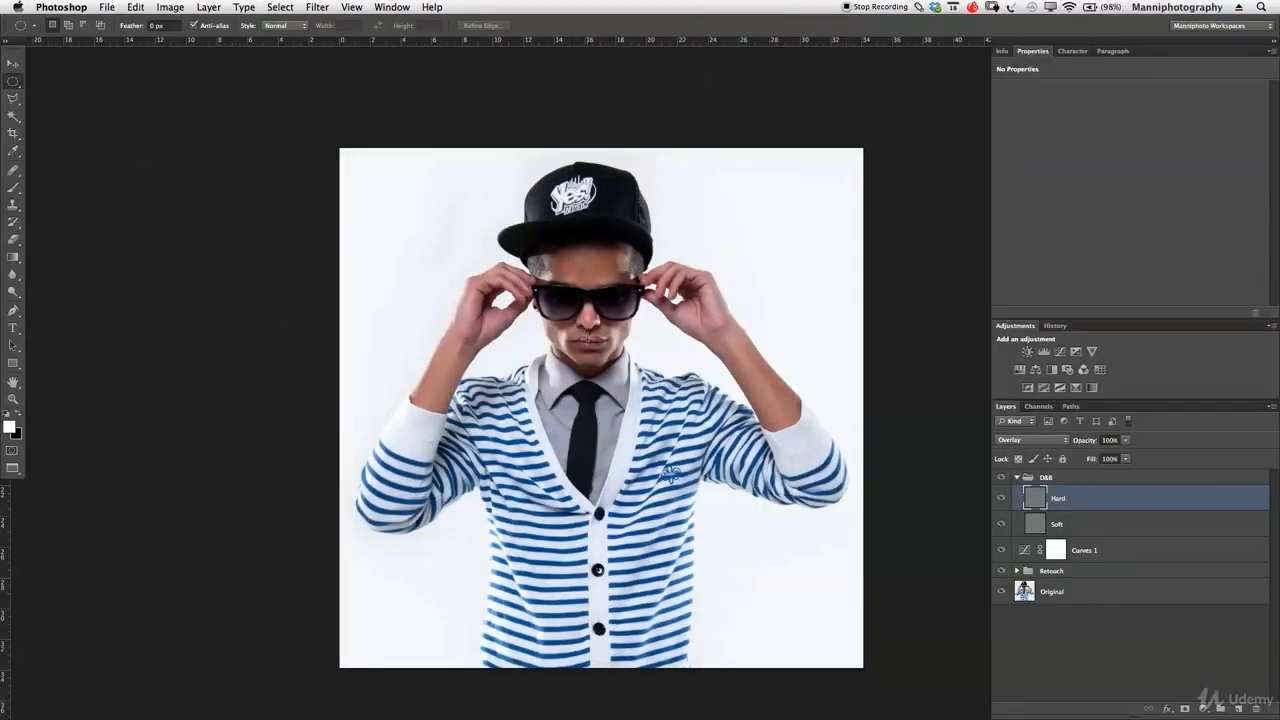
click(1094, 529)
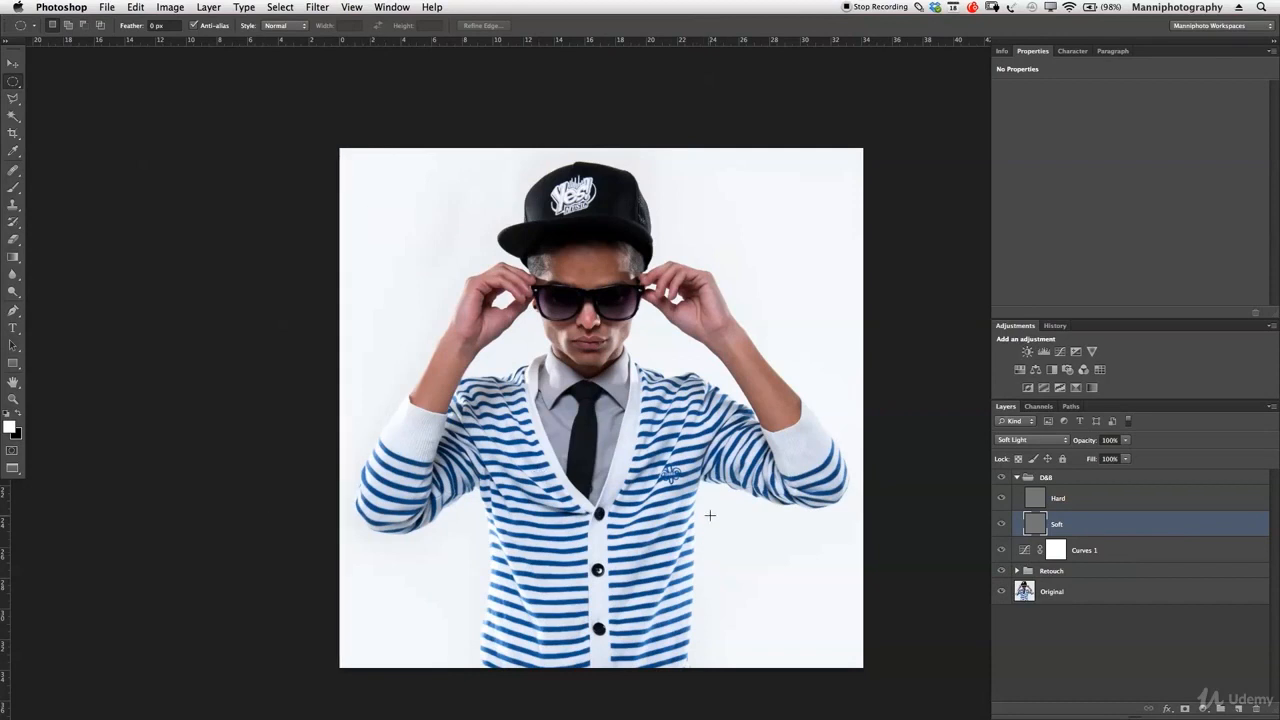
Step: Prepare to burn on the Hard layer over the face, using a black Brush at 7% opacity
click(1083, 506)
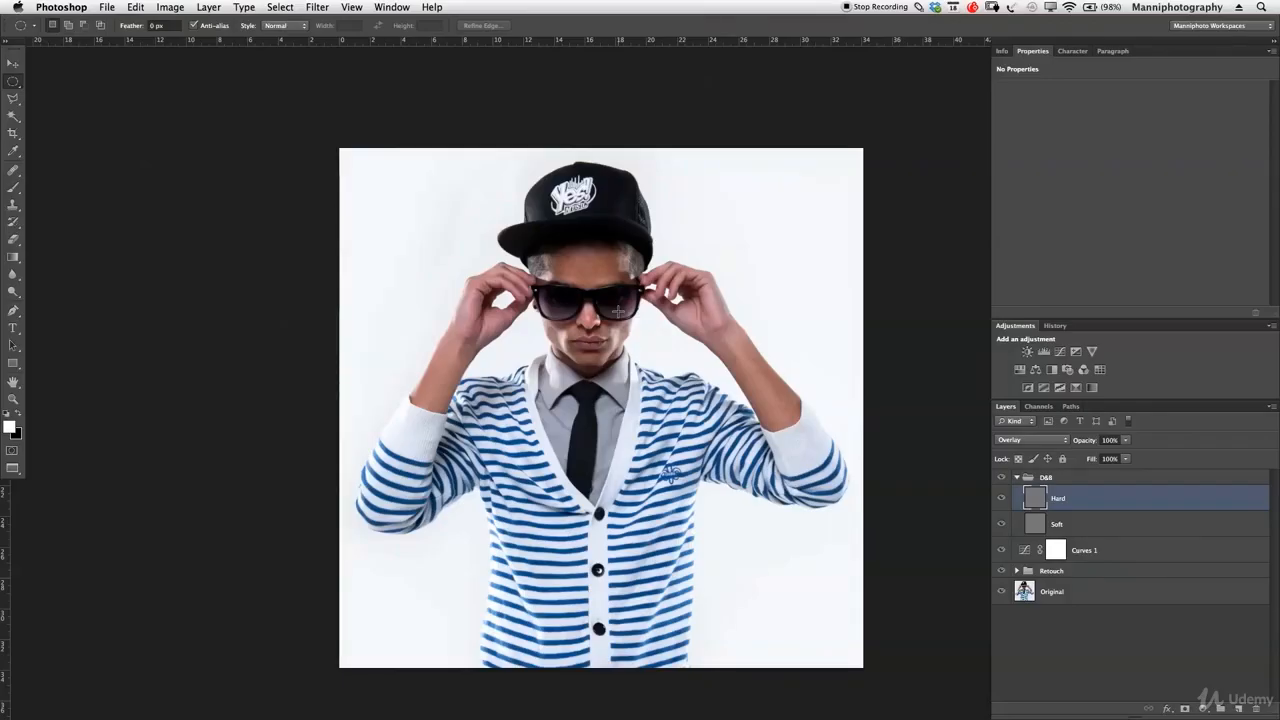
key(z)
click(643, 287)
drag(643, 287, 609, 296)
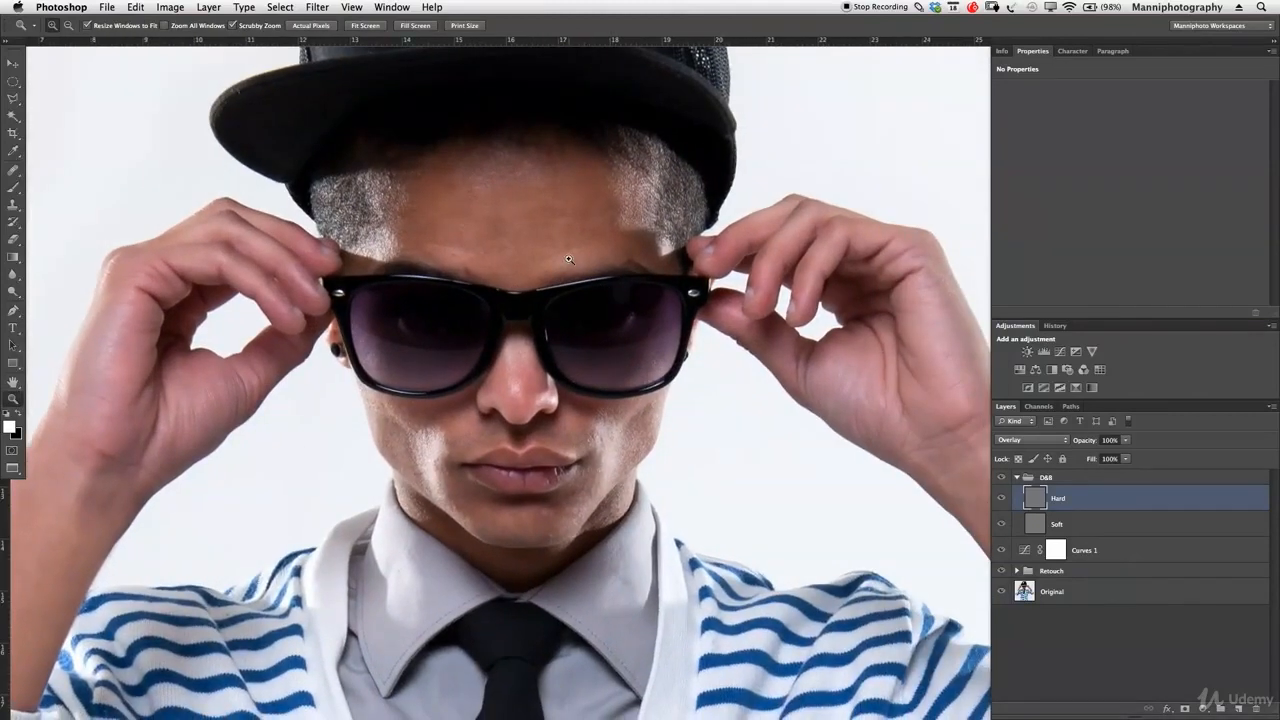
key(b)
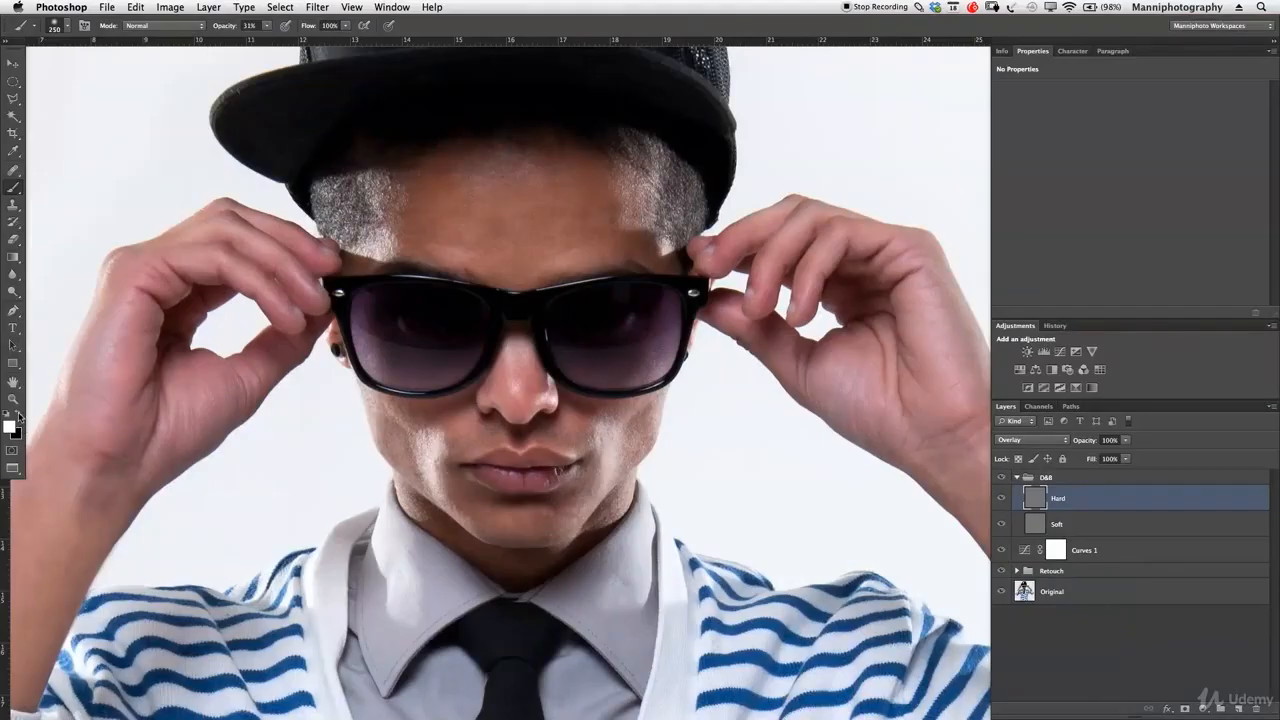
click(18, 416)
drag(247, 22, 200, 29)
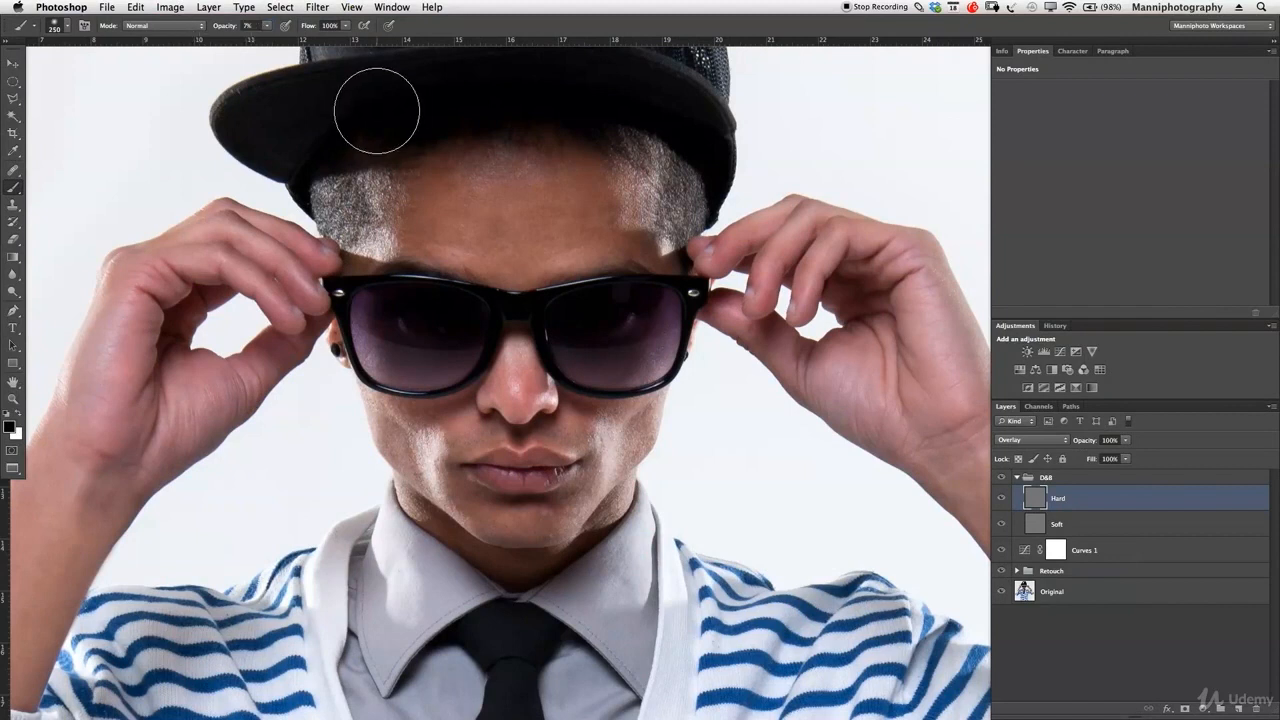
Step: Burn the brow shadows along the sunglasses' upper edge on the Hard layer, reducing the soft brush to 35 px
key(z)
drag(491, 345, 512, 347)
key(b)
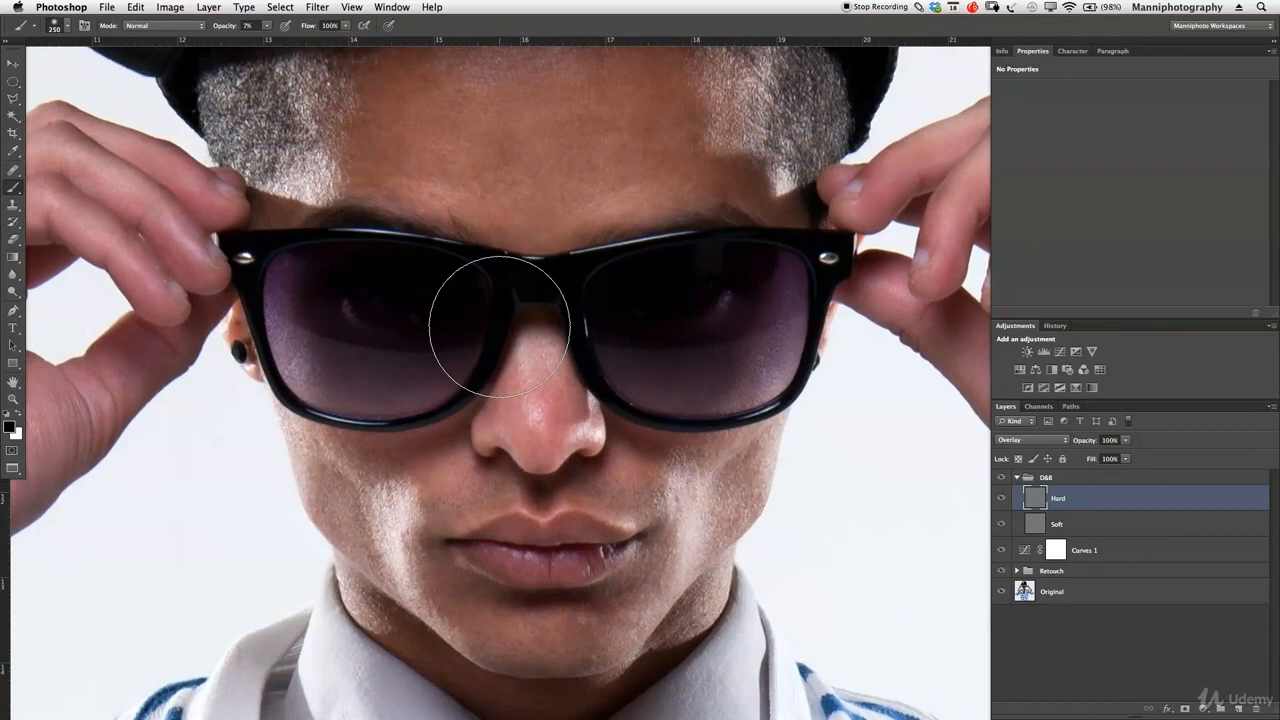
drag(549, 427, 598, 432)
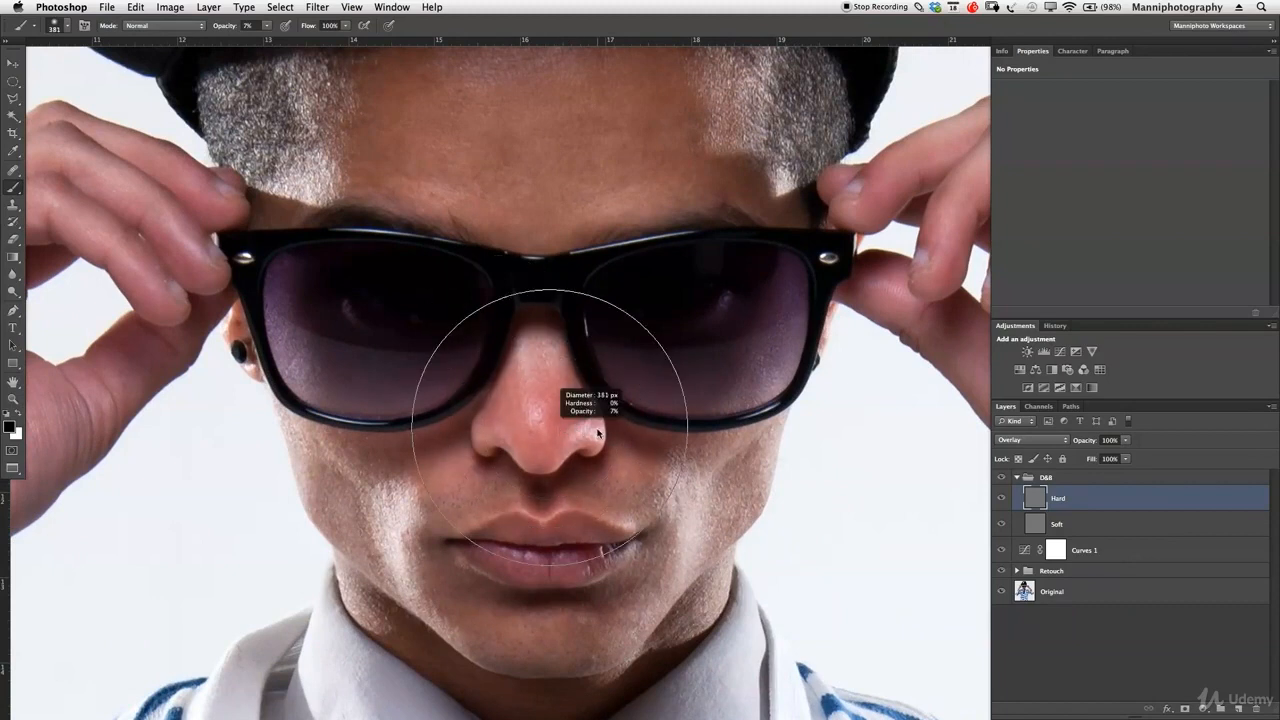
drag(585, 628, 586, 630)
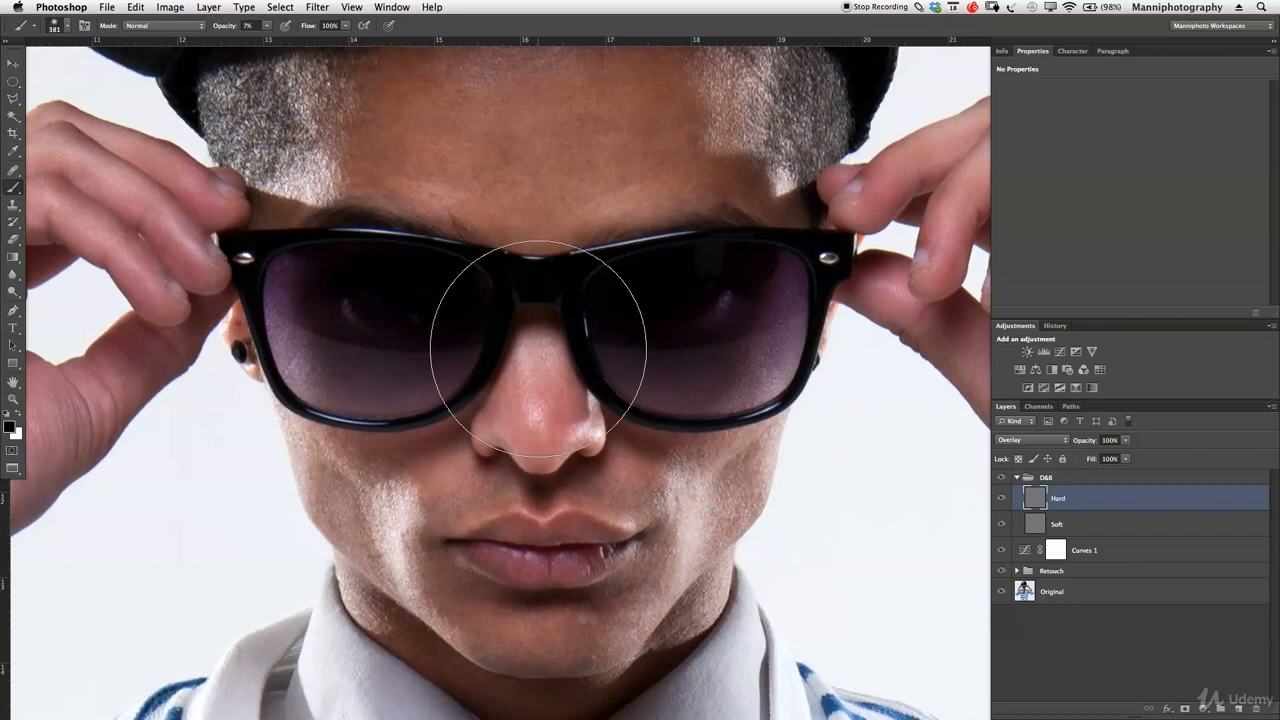
key(bracketleft)
key(bracketleft)
key(bracketleft)
key(bracketleft)
key(bracketleft)
key(bracketleft)
key(bracketleft)
key(bracketleft)
key(bracketleft)
key(bracketleft)
key(bracketleft)
key(bracketleft)
key(bracketleft)
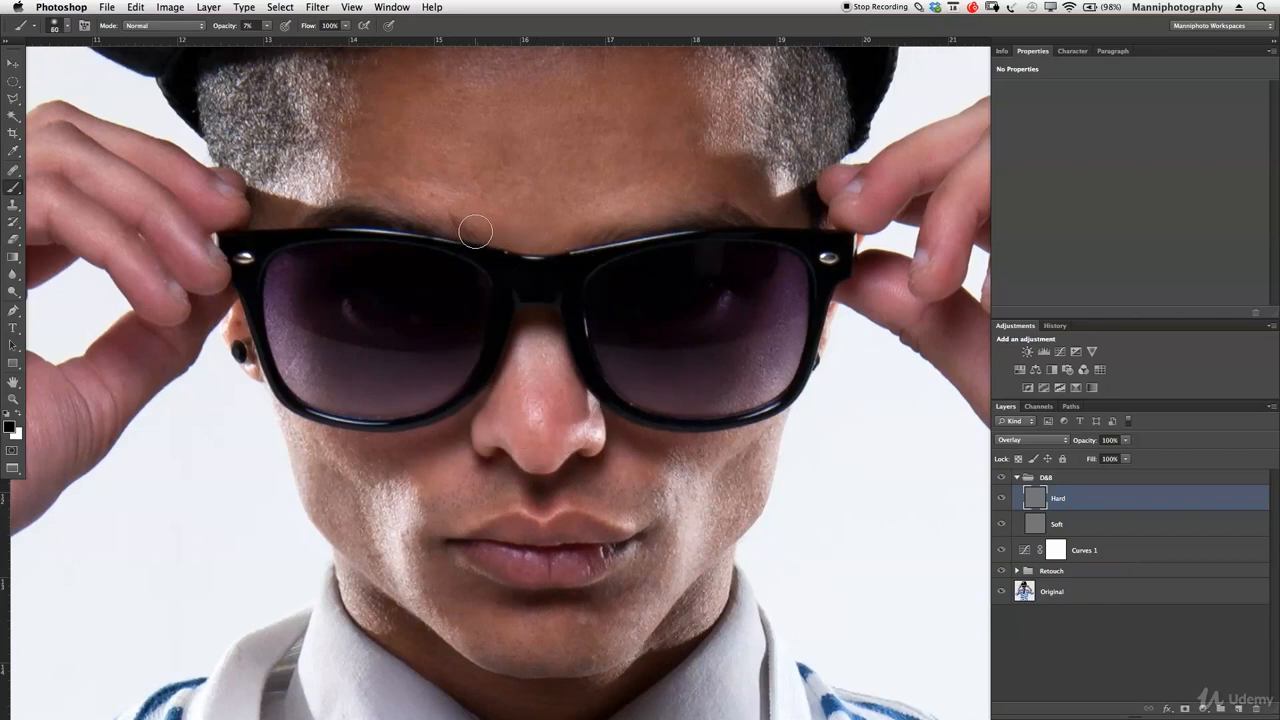
key(bracketleft)
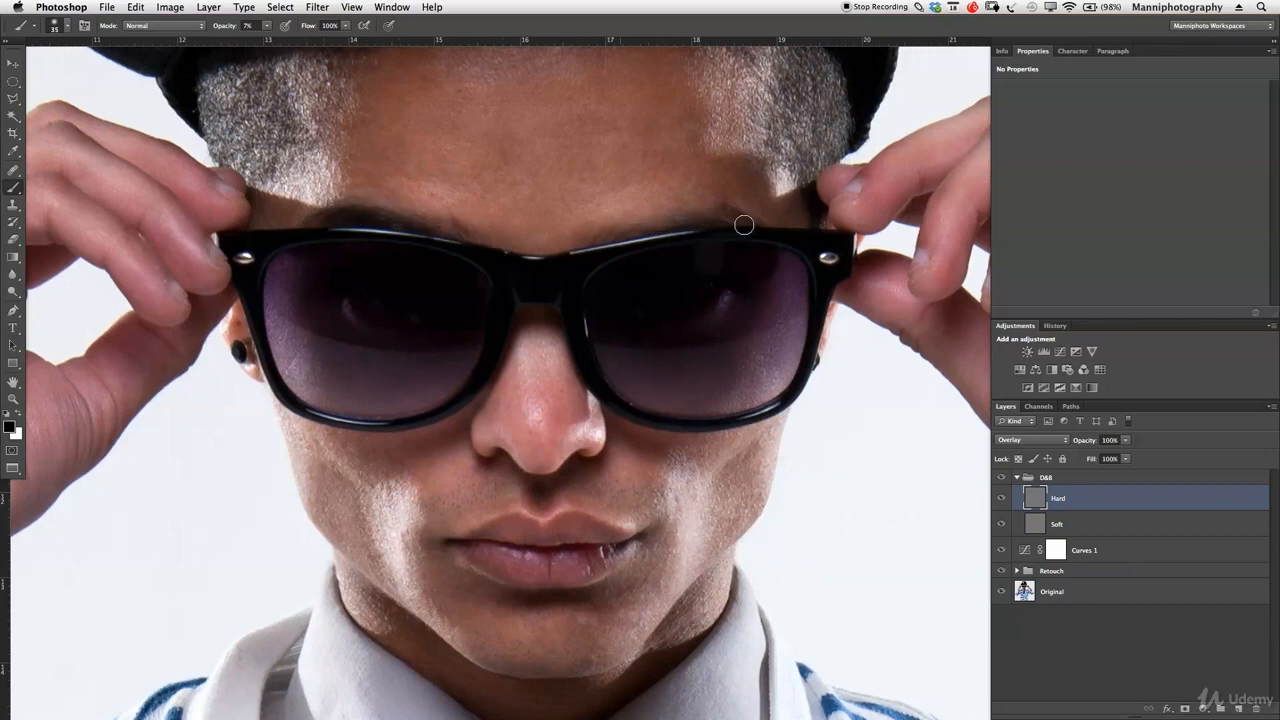
Step: Burn the fine shadow lines around the nose and lips with a 15 px brush
key(bracketleft)
scroll(630, 279, down, 5)
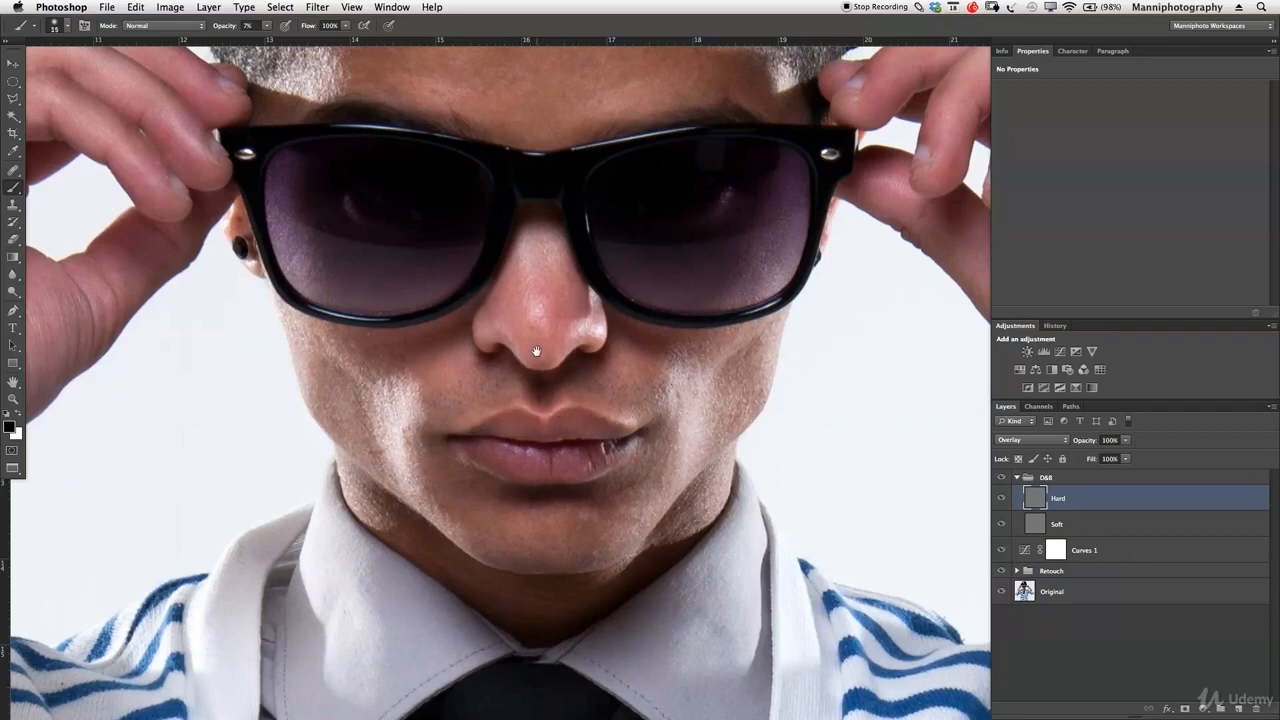
drag(436, 264, 491, 349)
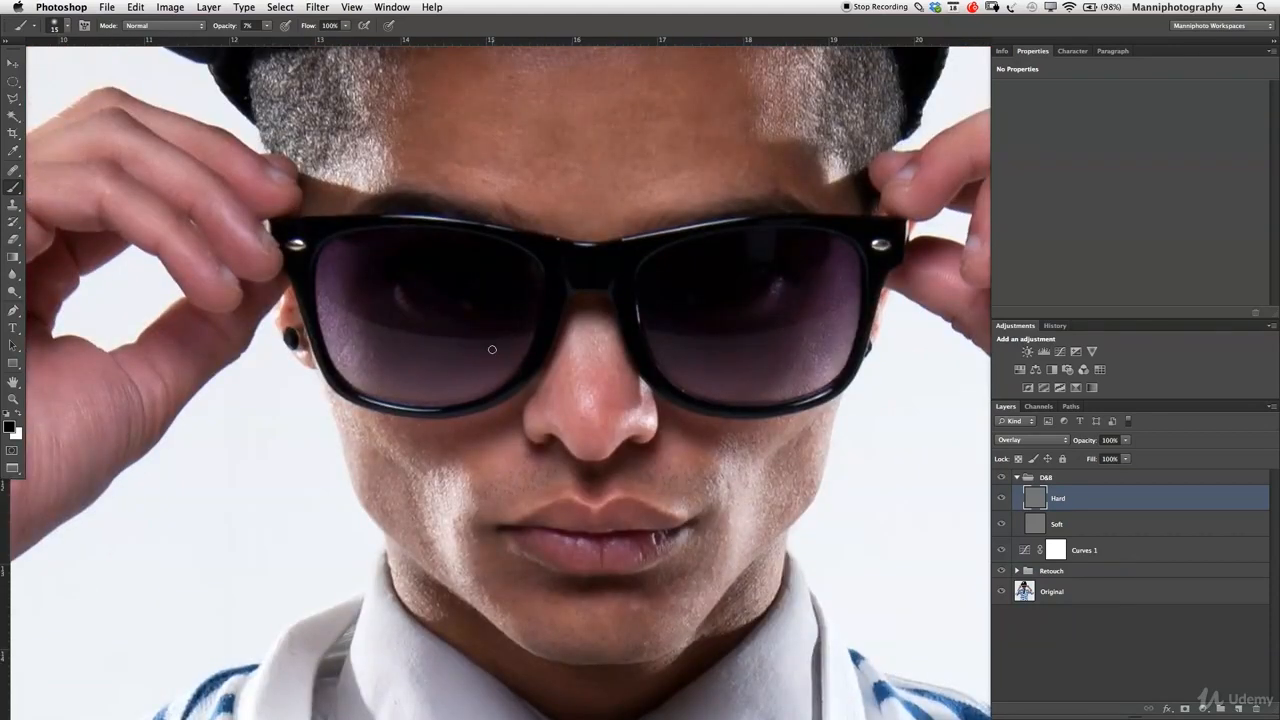
Step: Burn the hairline and the hair at both temples beneath the cap, enlarging the brush to 80 px
key(bracketright)
key(bracketright)
key(bracketright)
key(bracketright)
key(bracketright)
key(bracketright)
key(bracketright)
key(bracketright)
scroll(757, 294, up, 5)
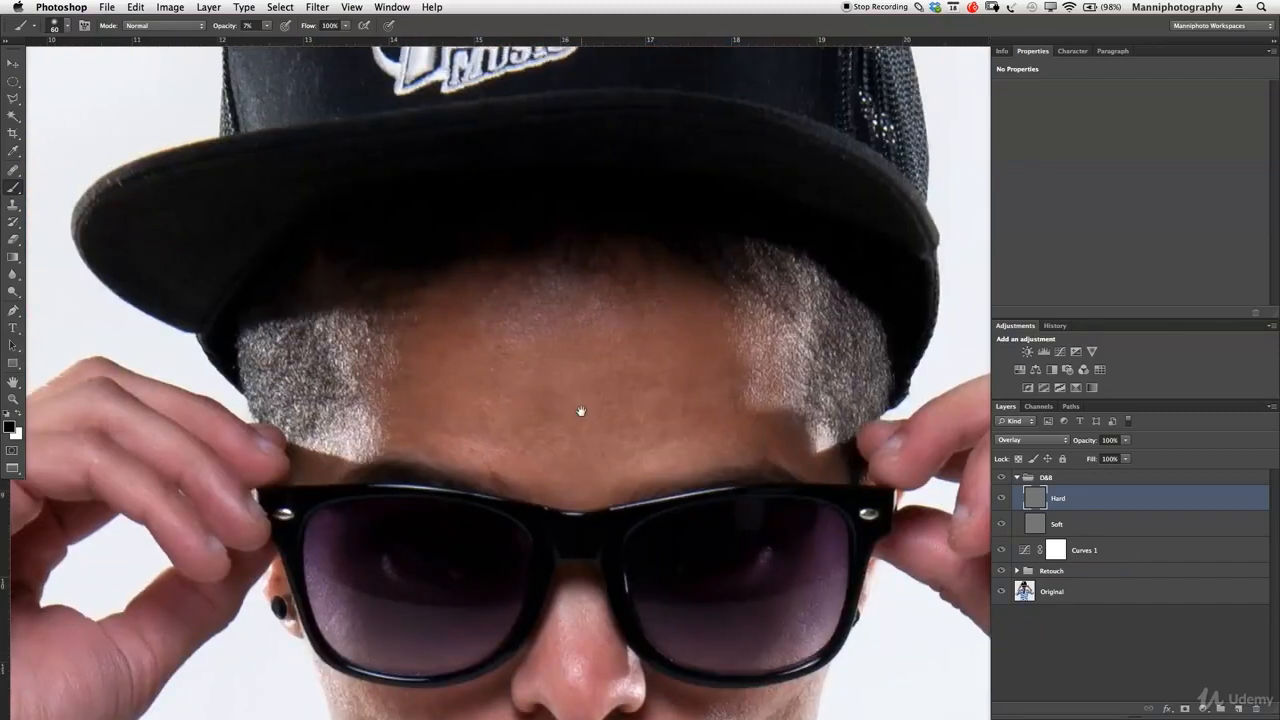
key(bracketright)
key(bracketright)
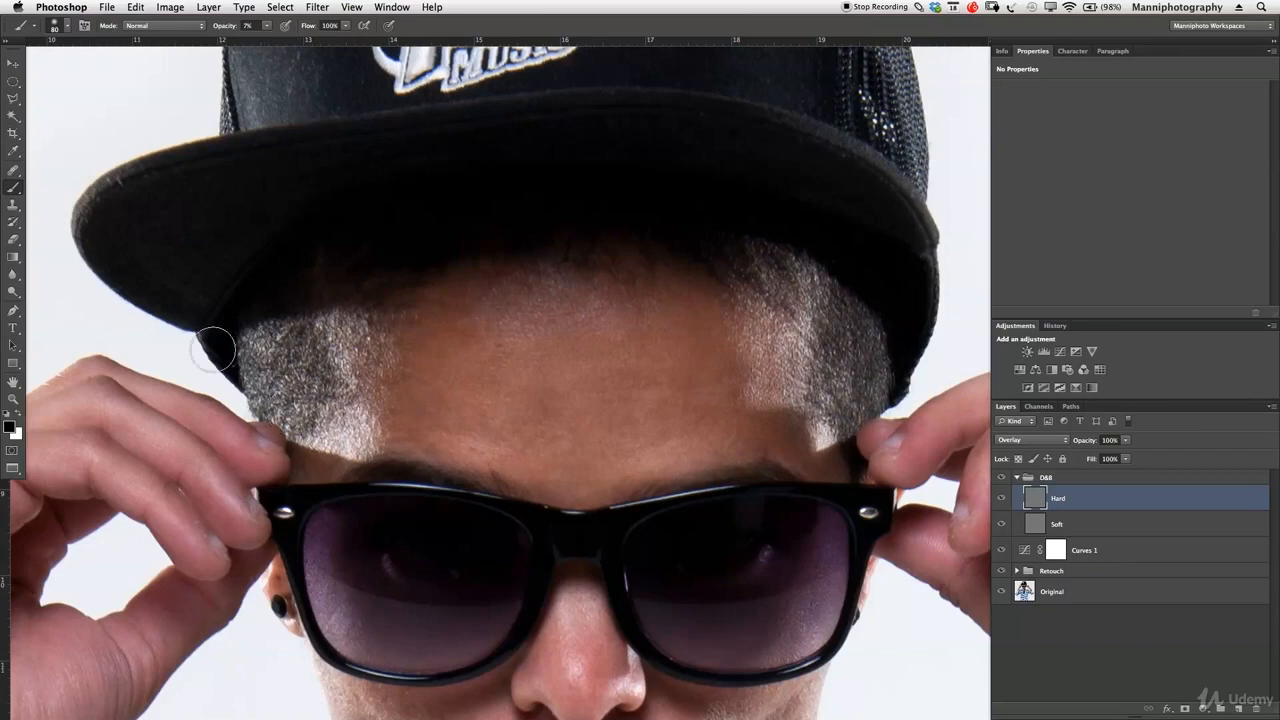
Step: Burn the dark areas of the sunglasses' lenses and frame with the brush enlarged to 175 px
scroll(423, 423, down, 5)
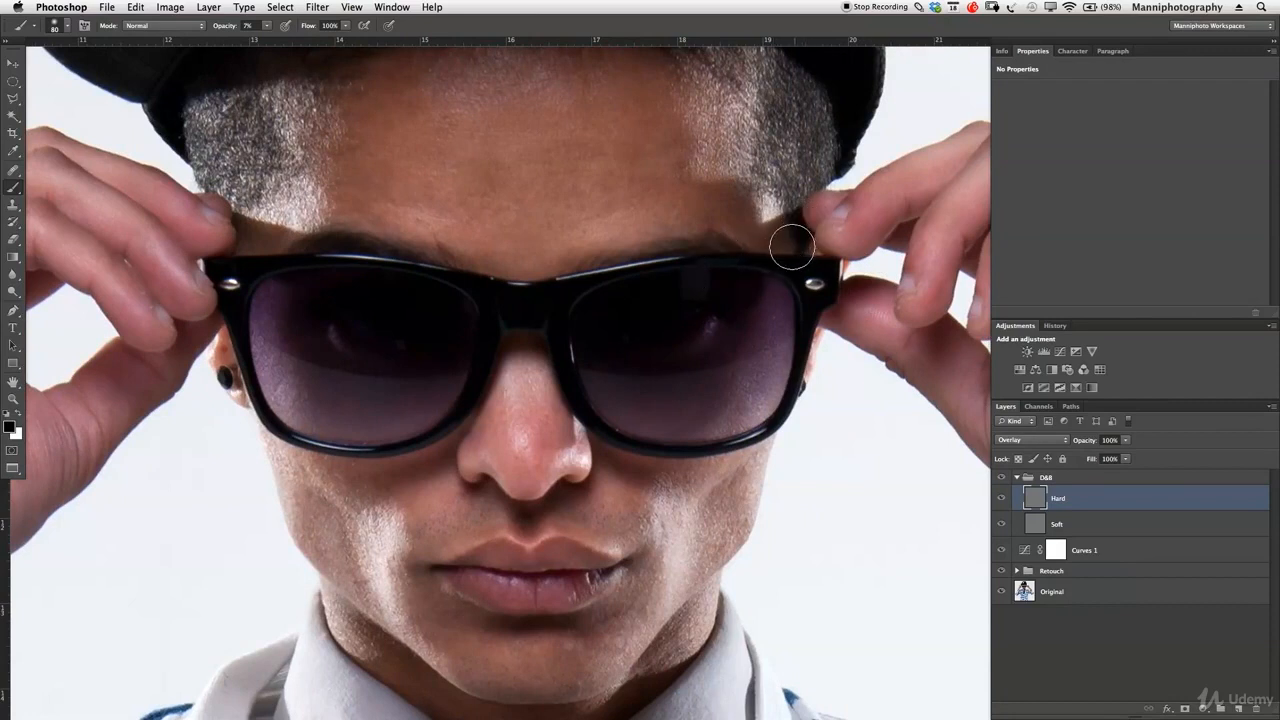
key(bracketright)
key(bracketright)
key(bracketright)
key(bracketright)
key(bracketright)
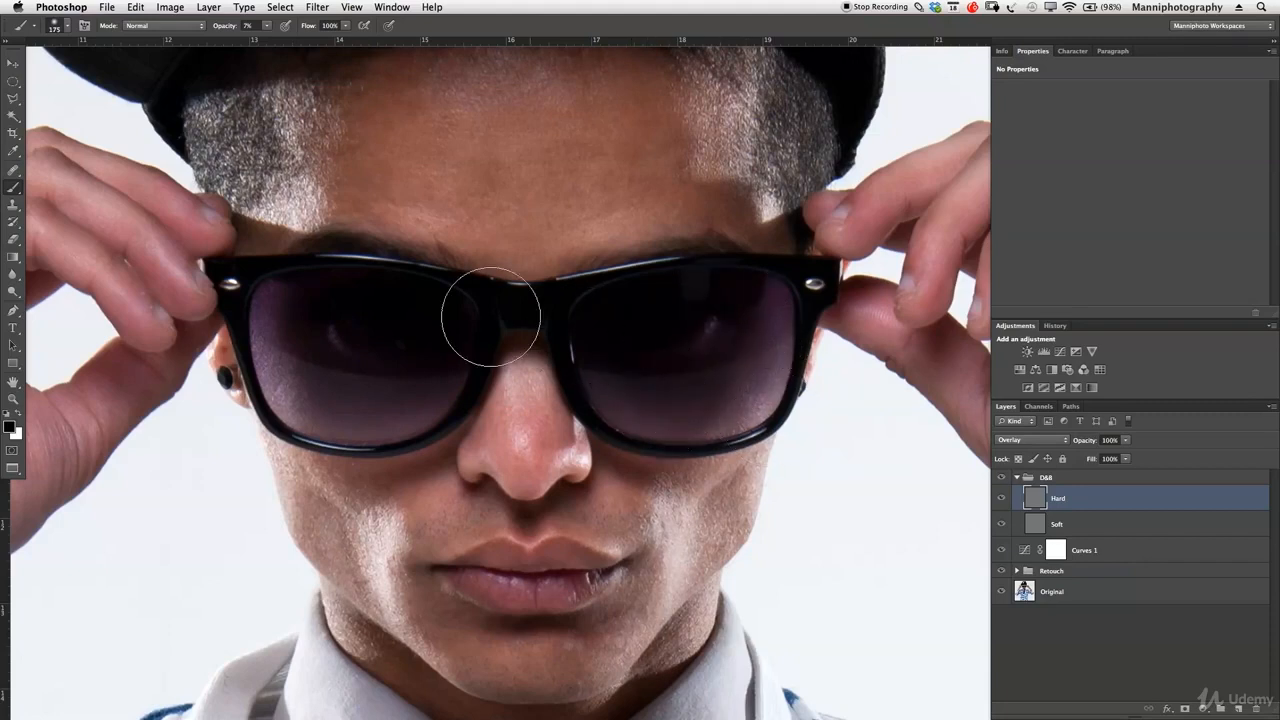
Step: Burn the fine shadow details of the lower face with the brush reduced to 10 px
drag(570, 426, 551, 329)
key(bracketleft)
key(bracketleft)
key(bracketleft)
key(bracketleft)
key(bracketleft)
key(bracketleft)
key(bracketleft)
key(bracketleft)
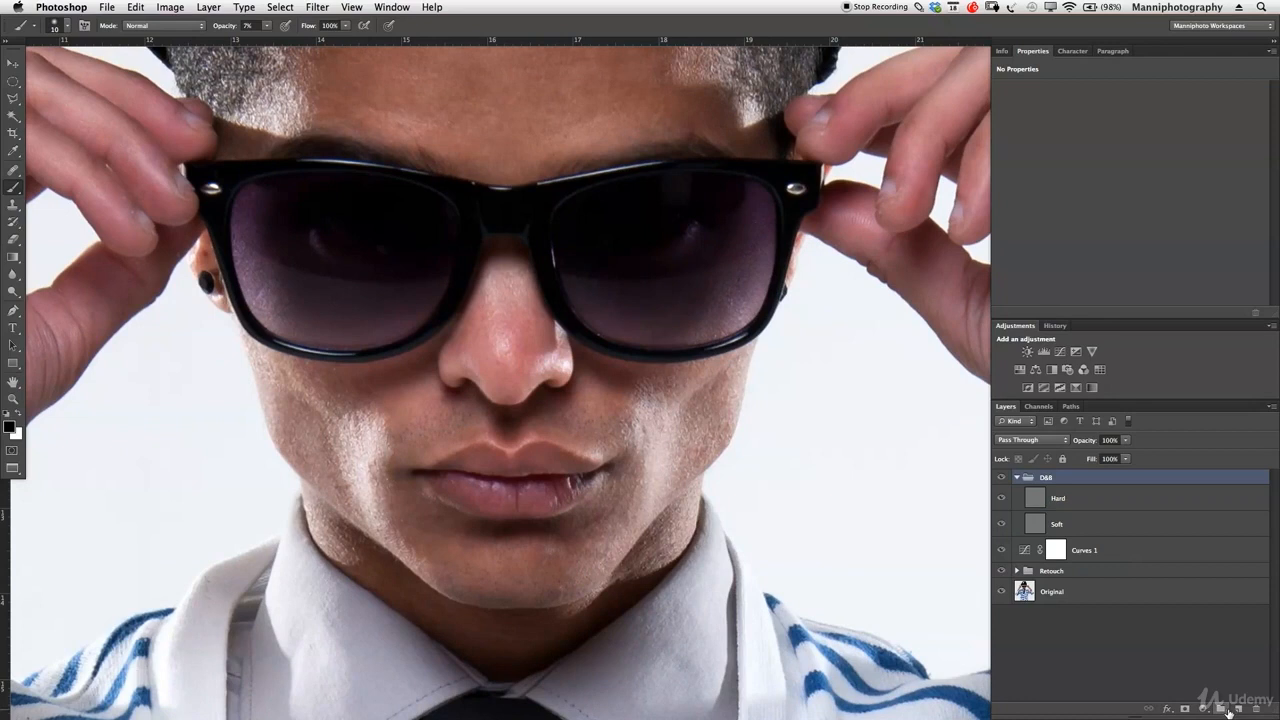
Step: Add a new empty layer above the D&B group and choose red as the brush color for markup
click(1237, 708)
drag(1040, 497, 1063, 484)
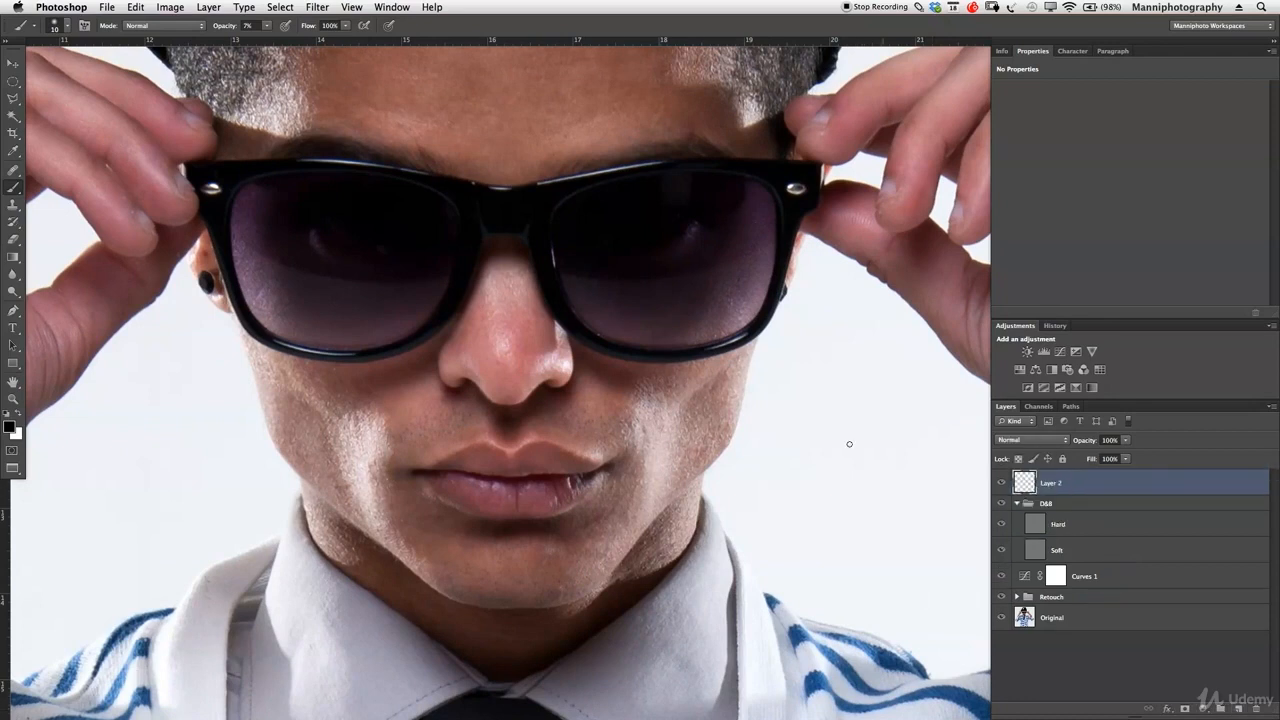
click(9, 426)
click(1088, 310)
click(1228, 303)
Step: Mark in red the burned shadows beneath the sunglasses, under the nose, along the lips and below the lower lip
key(bracketright)
key(bracketright)
key(bracketright)
key(bracketright)
key(bracketright)
key(bracketright)
key(bracketright)
drag(578, 352, 634, 402)
drag(438, 339, 372, 372)
key(bracketleft)
key(bracketleft)
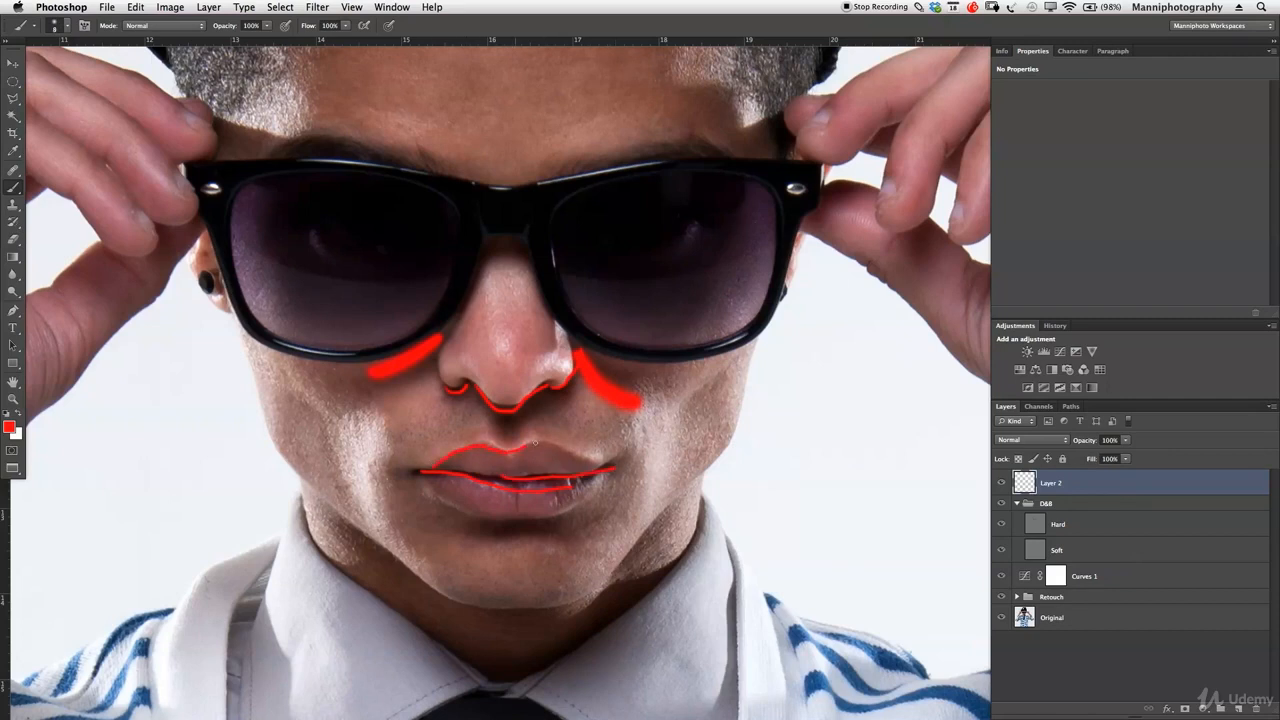
mouse_move(491, 525)
mouse_down()
mouse_move(556, 528)
mouse_move(527, 518)
mouse_up()
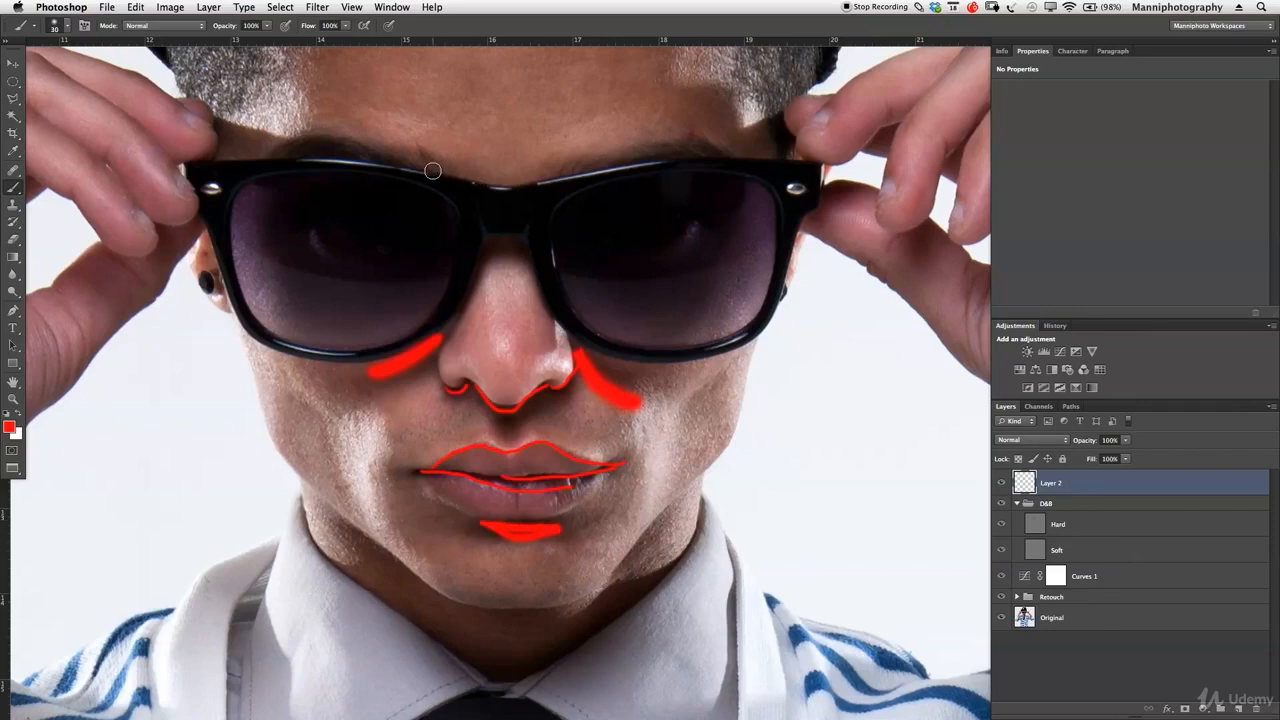
Step: Mark in red both brow edges above the sunglasses and the hair shadows along the forehead and temples
drag(432, 171, 292, 147)
drag(607, 158, 750, 157)
scroll(640, 361, up, 6)
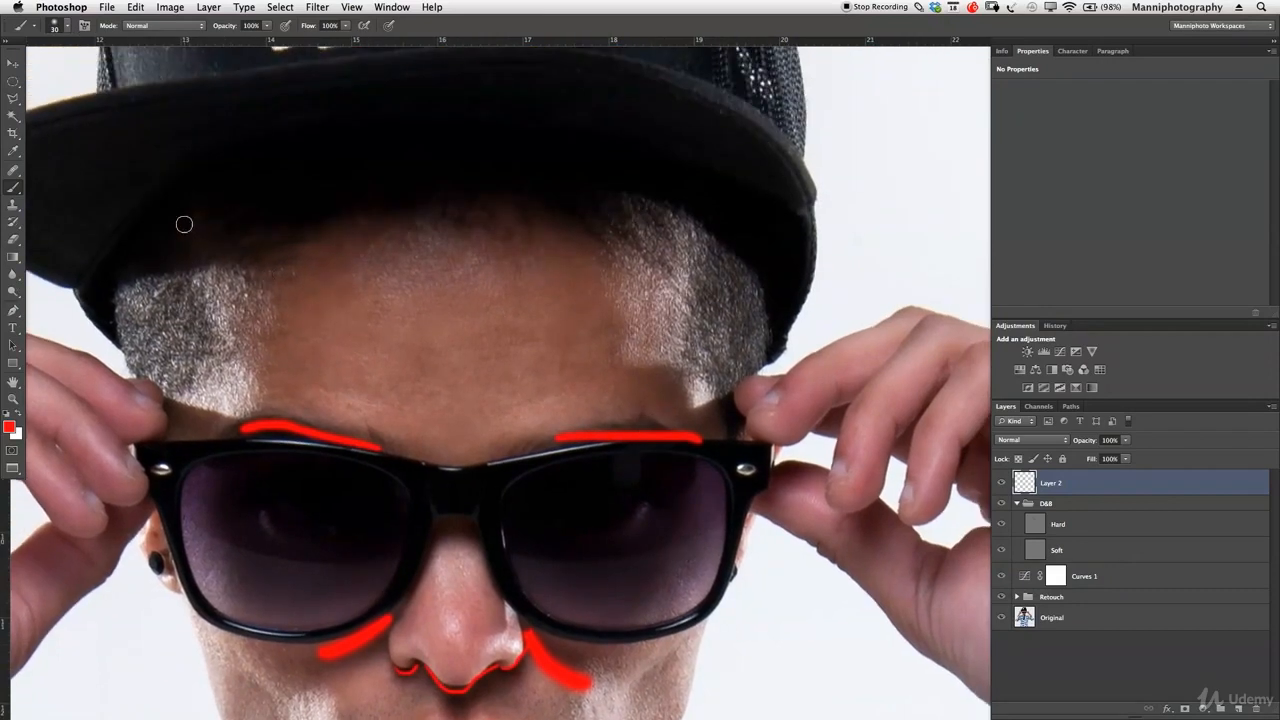
drag(188, 226, 137, 344)
drag(244, 243, 222, 313)
drag(284, 228, 282, 245)
click(386, 202)
click(468, 206)
click(557, 213)
drag(632, 230, 693, 342)
drag(725, 266, 748, 336)
scroll(747, 337, down, 6)
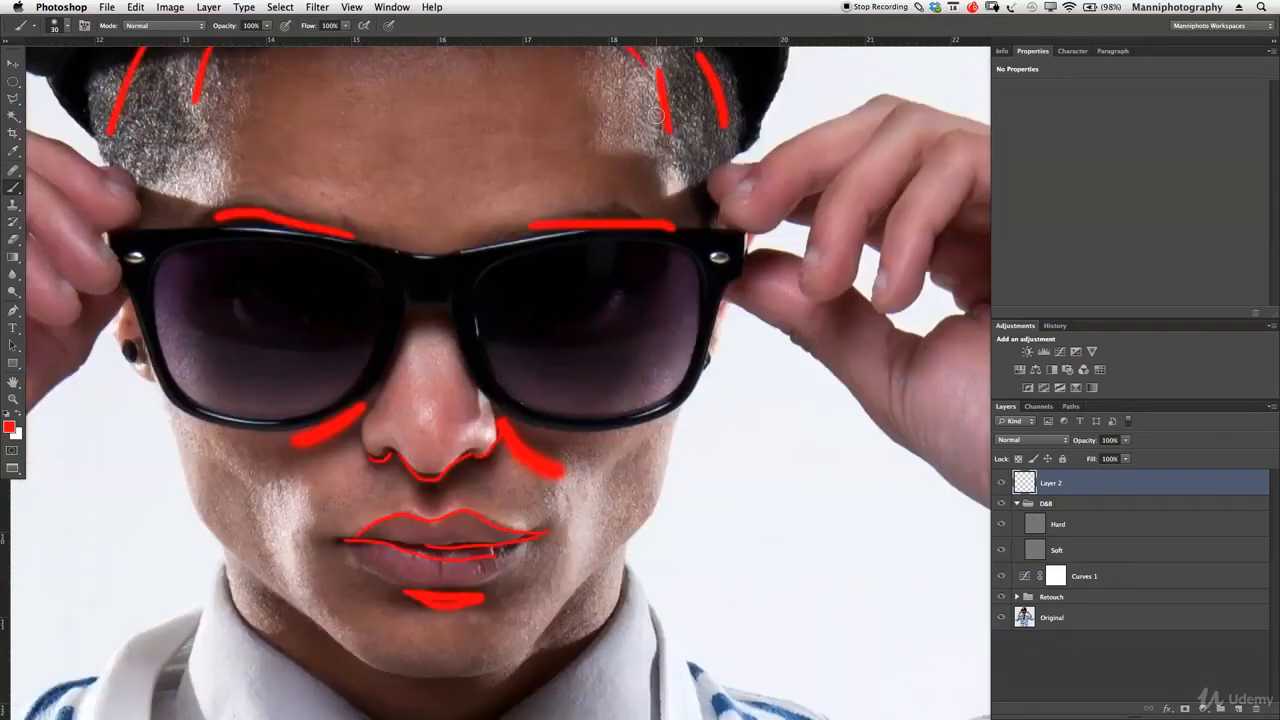
Step: Mark in red the burned areas on both sunglass lenses and along the two sides of the jaw
scroll(519, 275, down, 5)
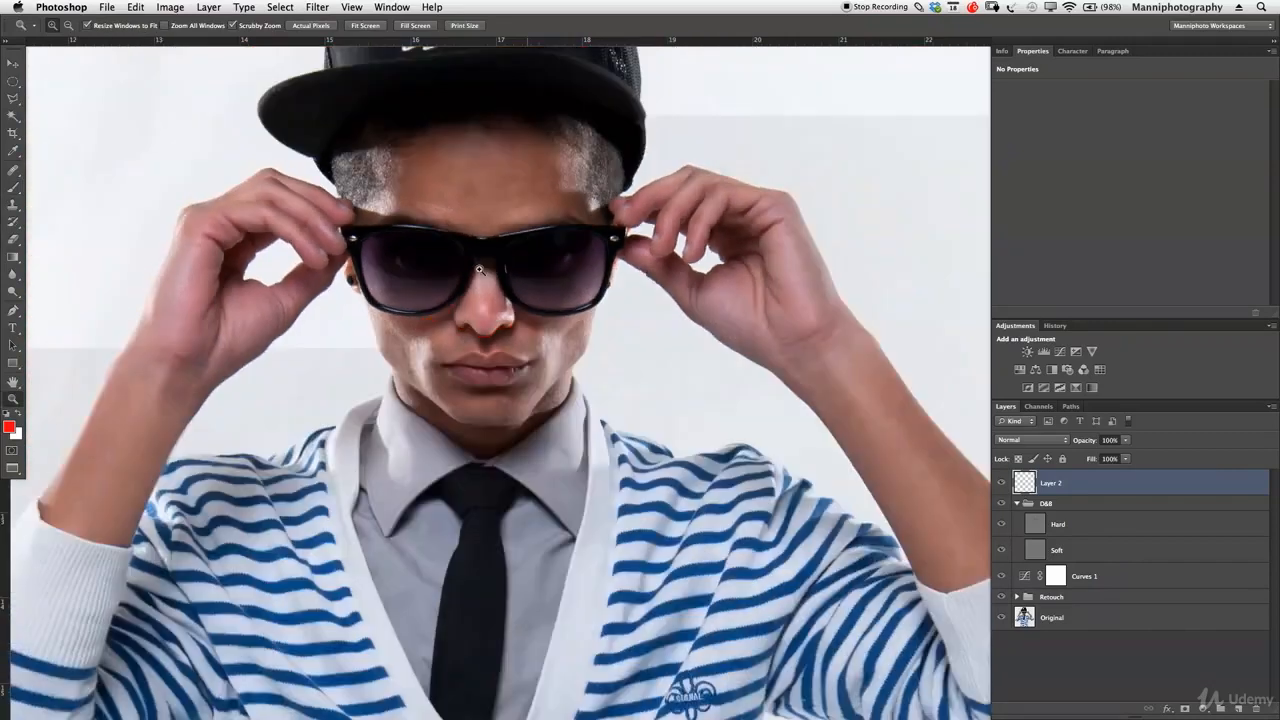
drag(392, 248, 390, 298)
drag(409, 266, 409, 289)
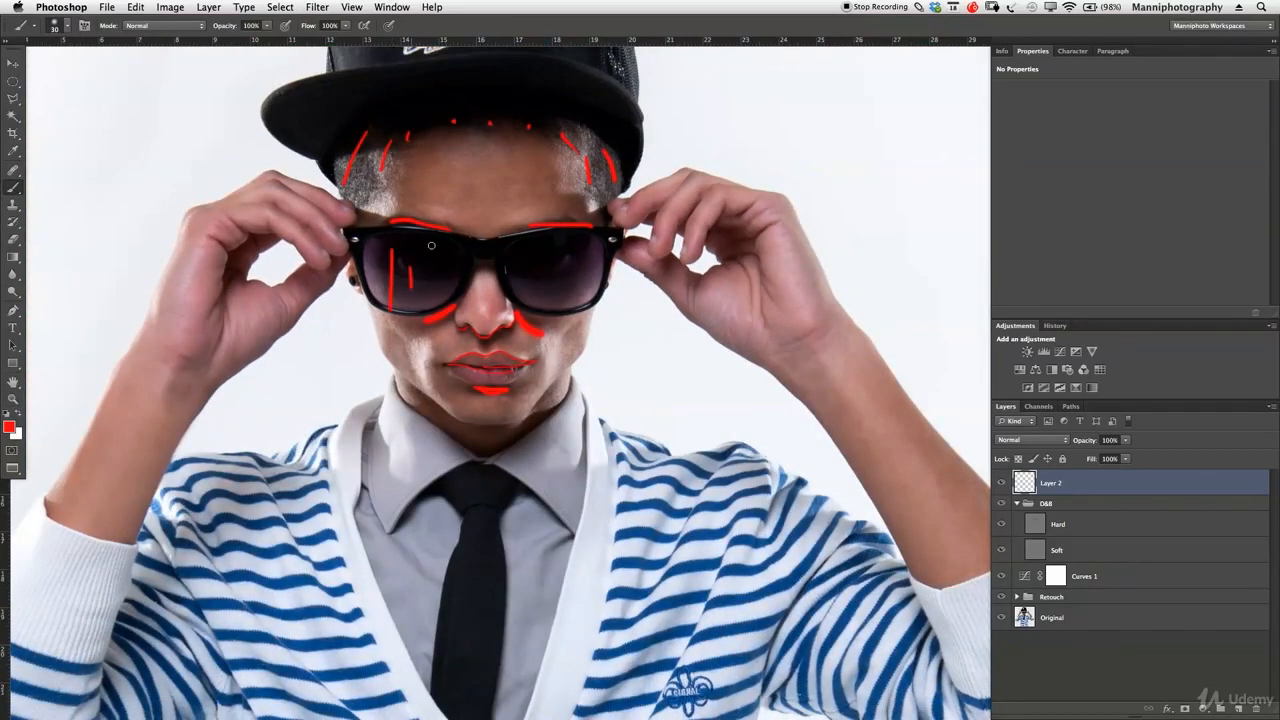
drag(556, 239, 556, 272)
drag(570, 247, 572, 270)
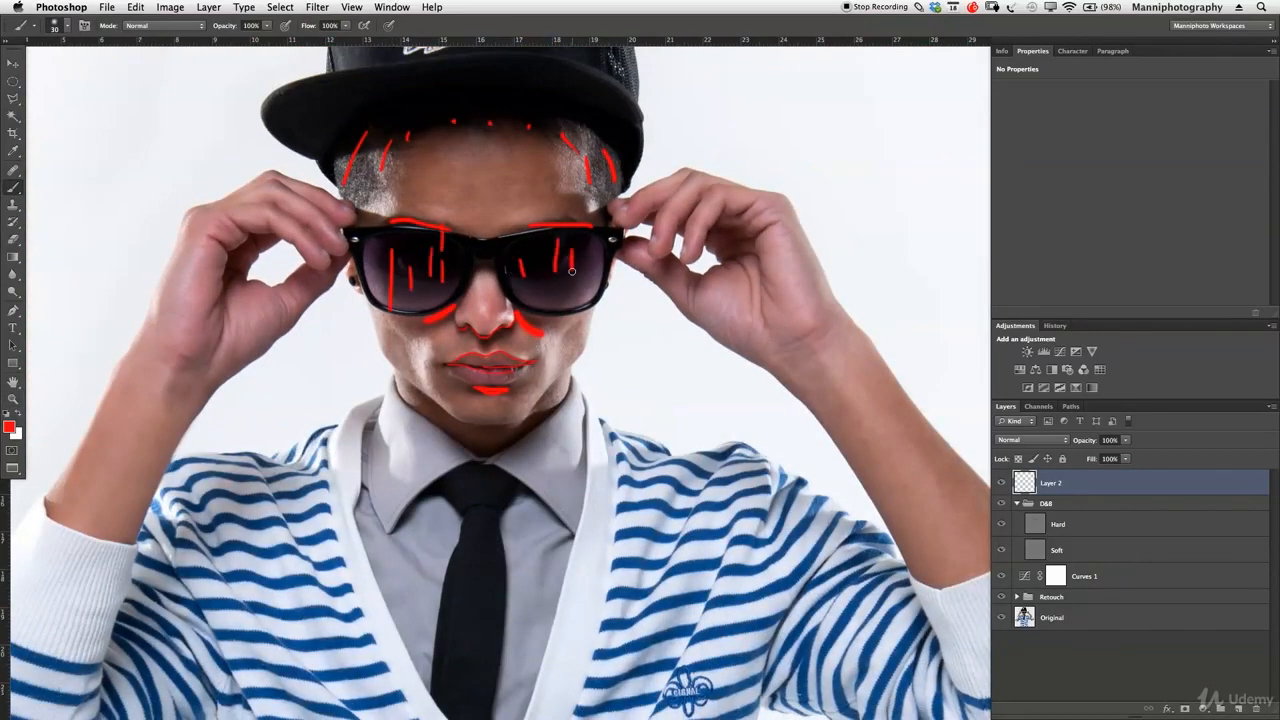
drag(501, 388, 501, 298)
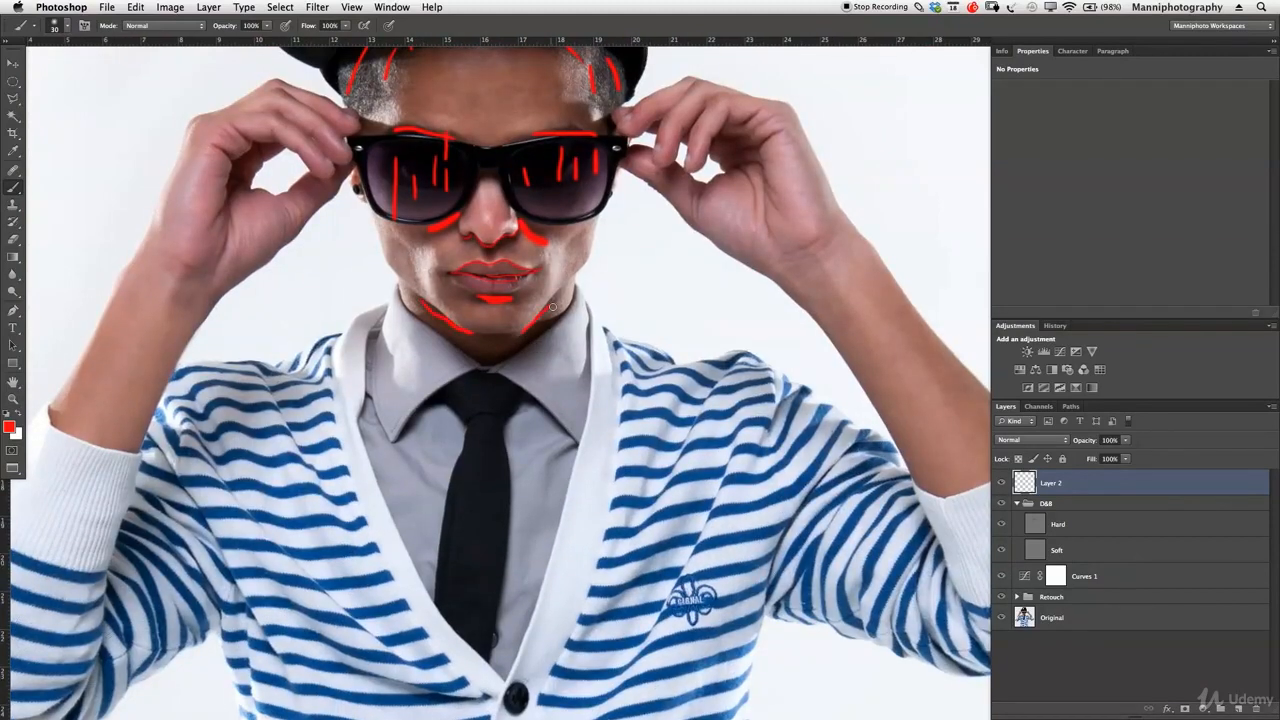
Step: Hide the red markup layer and return to the Hard layer with a black brush at 7% opacity
scroll(660, 279, up, 10)
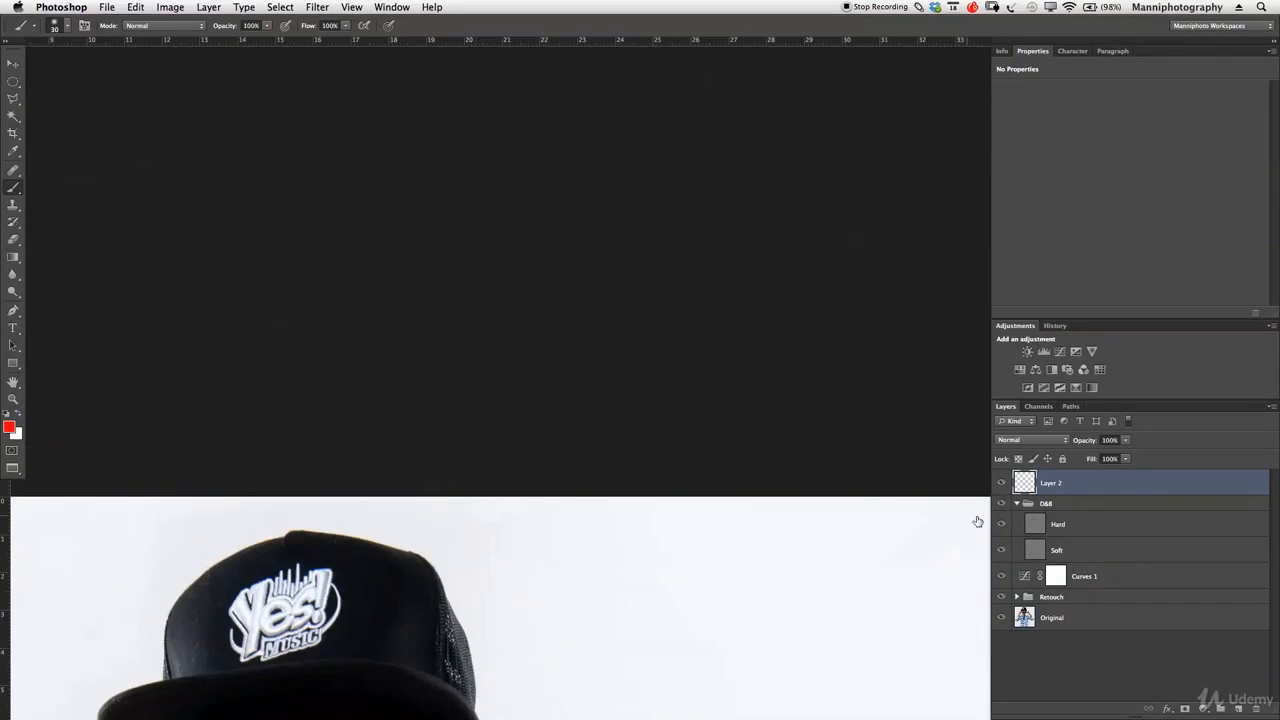
click(1002, 482)
scroll(534, 514, down, 10)
scroll(534, 514, left, 5)
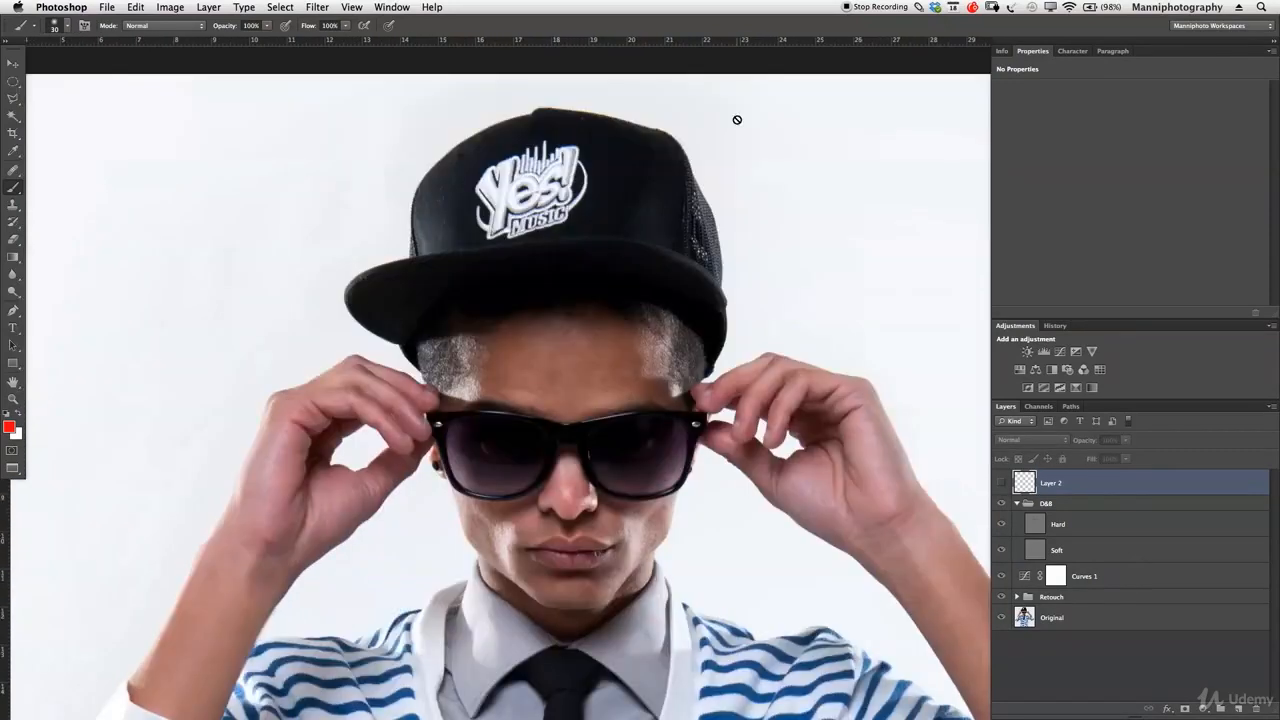
key(z)
drag(632, 363, 574, 395)
key(b)
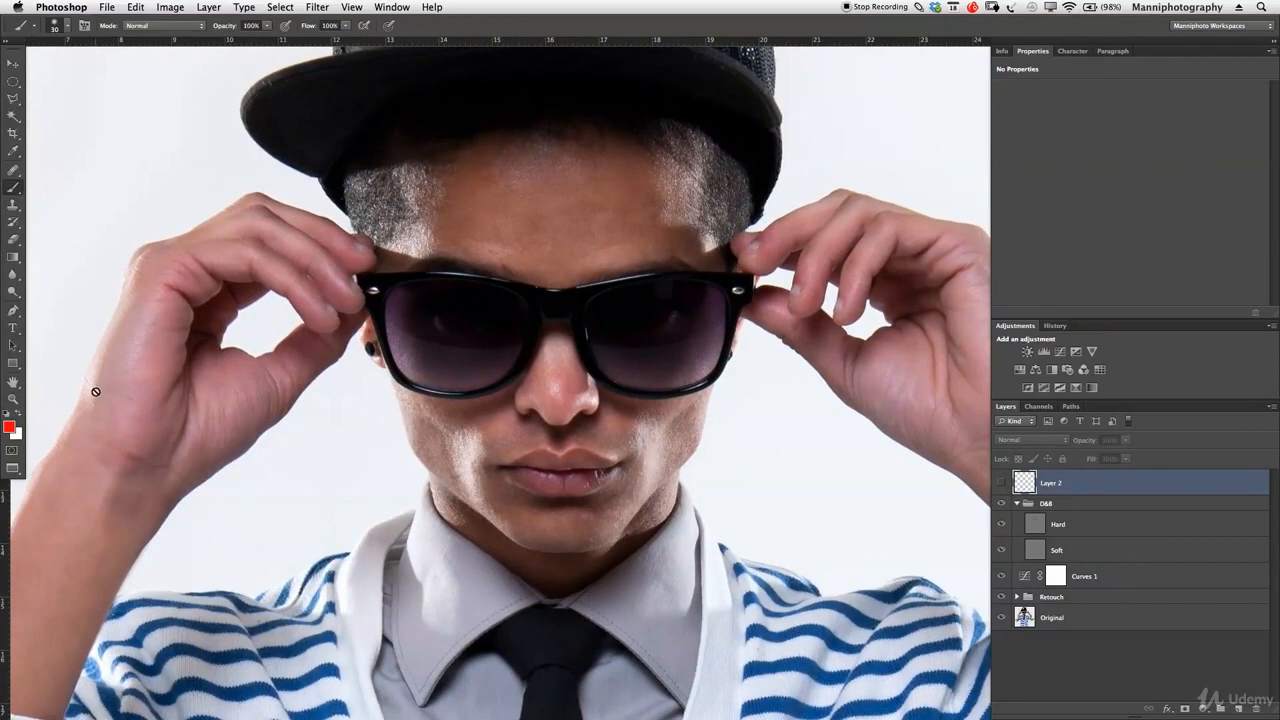
key(d)
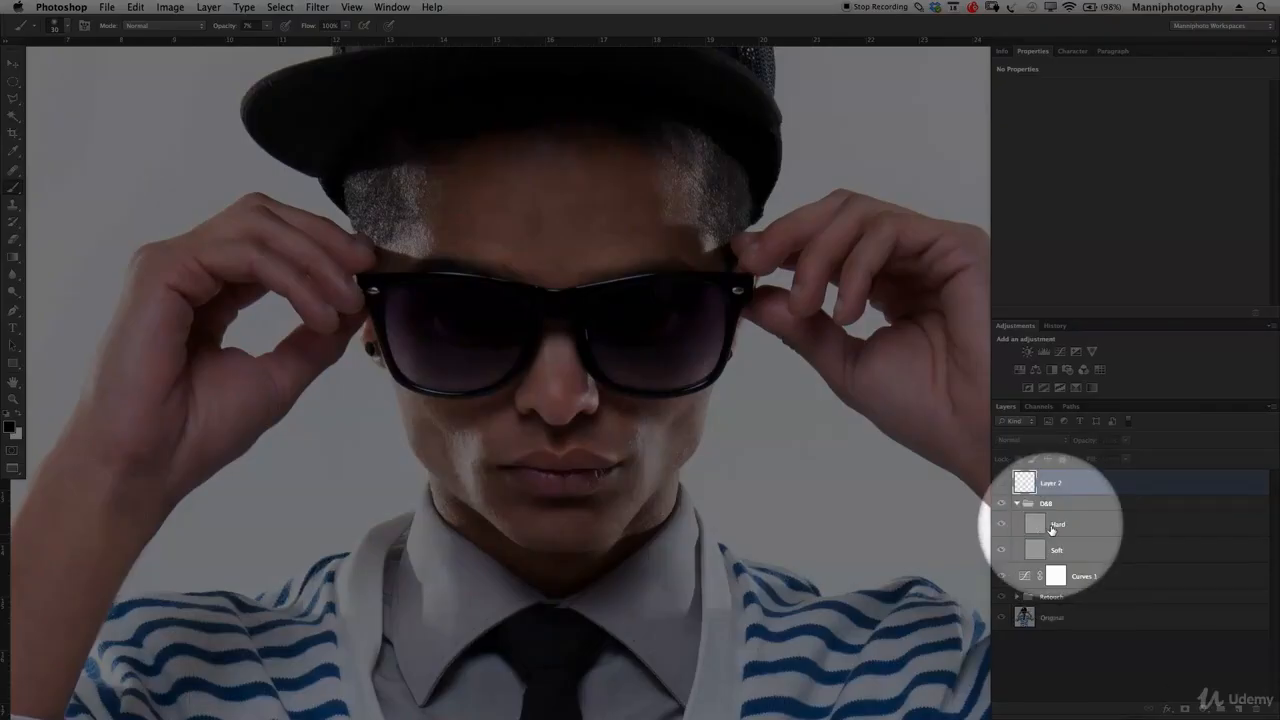
click(1055, 525)
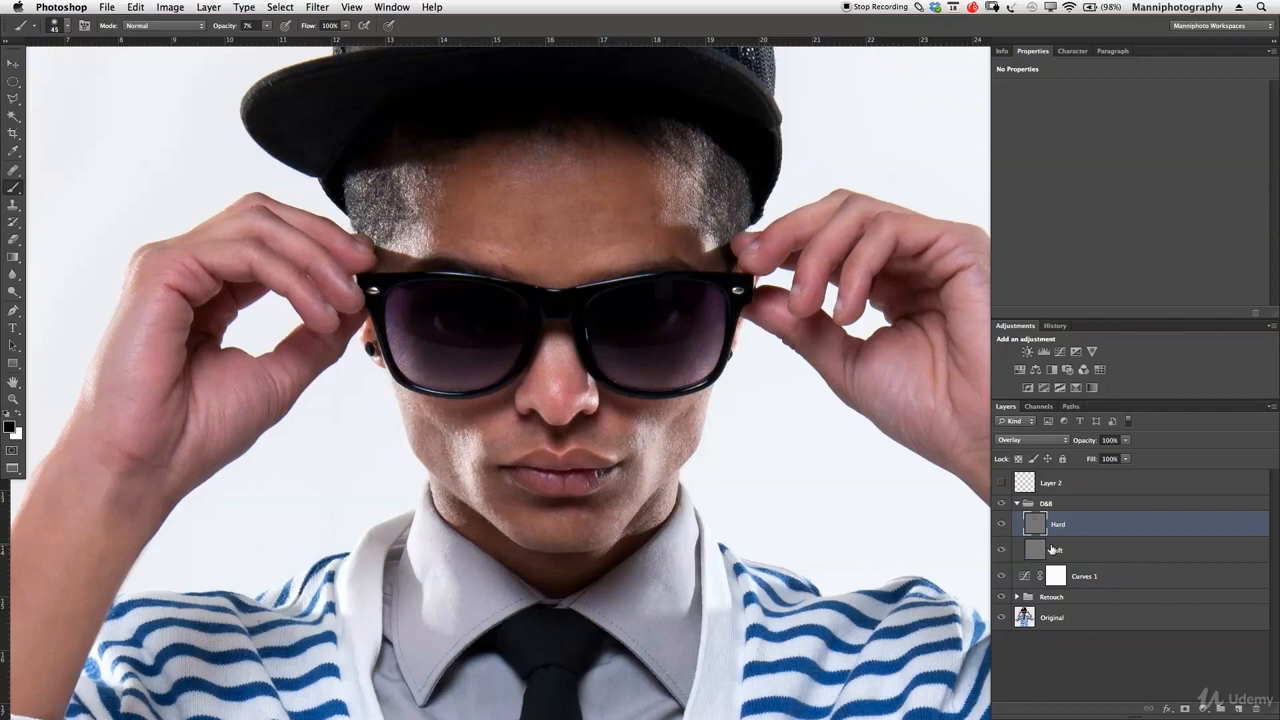
Step: Dodge the forehead on the Soft layer using a white brush enlarged to 200 px at 7% opacity
click(1052, 555)
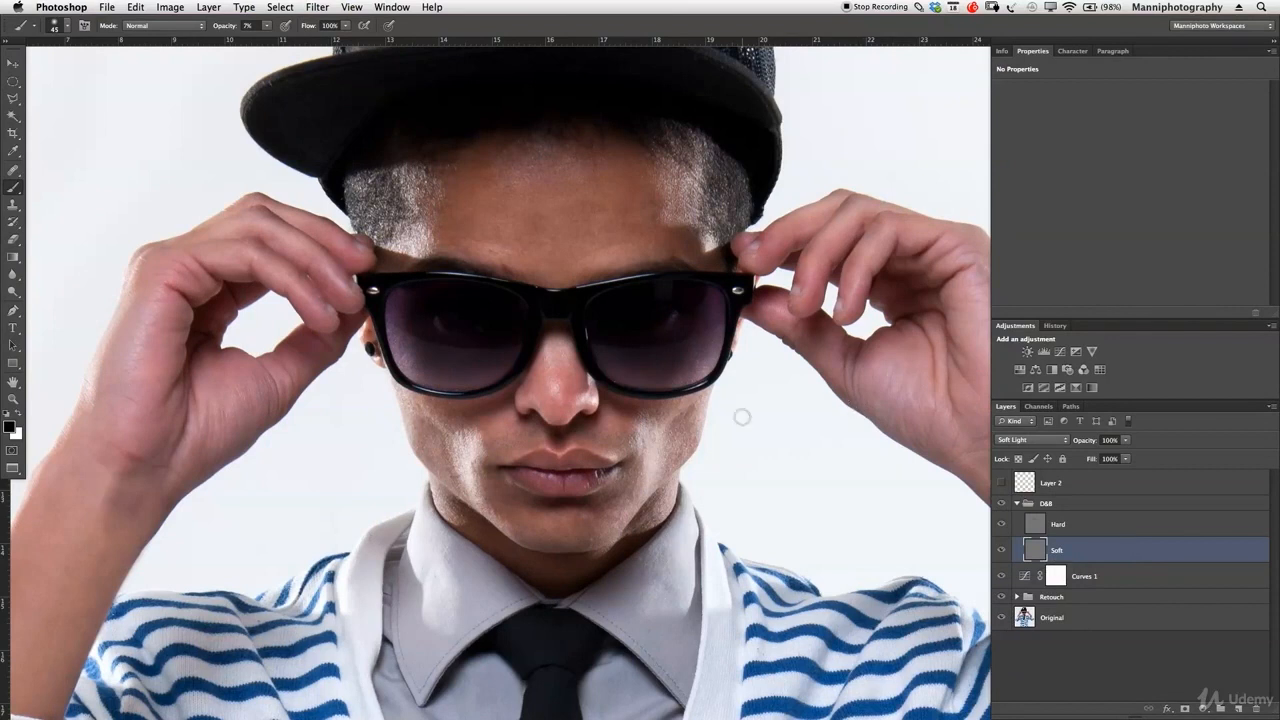
key(x)
key(bracketright)
key(bracketright)
key(bracketright)
key(bracketright)
key(bracketright)
key(bracketright)
key(bracketright)
key(bracketright)
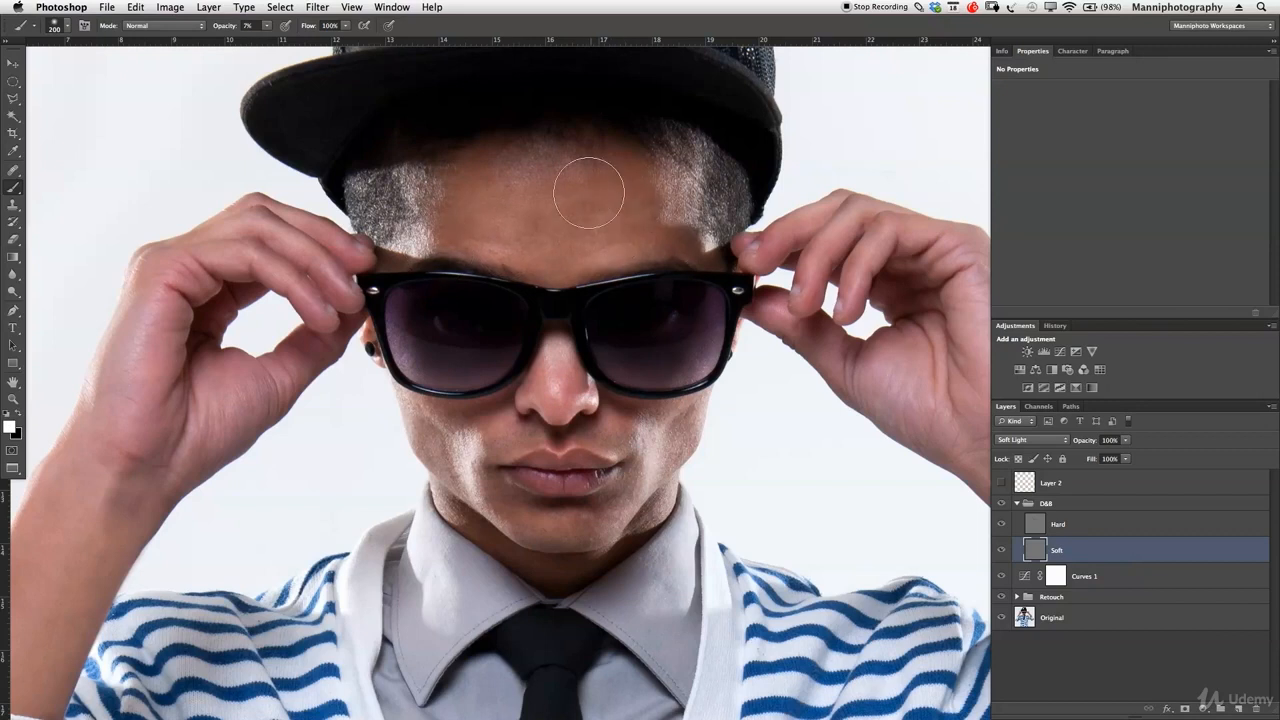
Step: Dodge the chin below the lower lip on the Soft layer with the 200 px white brush
key(bracketleft)
key(bracketleft)
key(bracketleft)
key(bracketright)
key(bracketright)
key(bracketright)
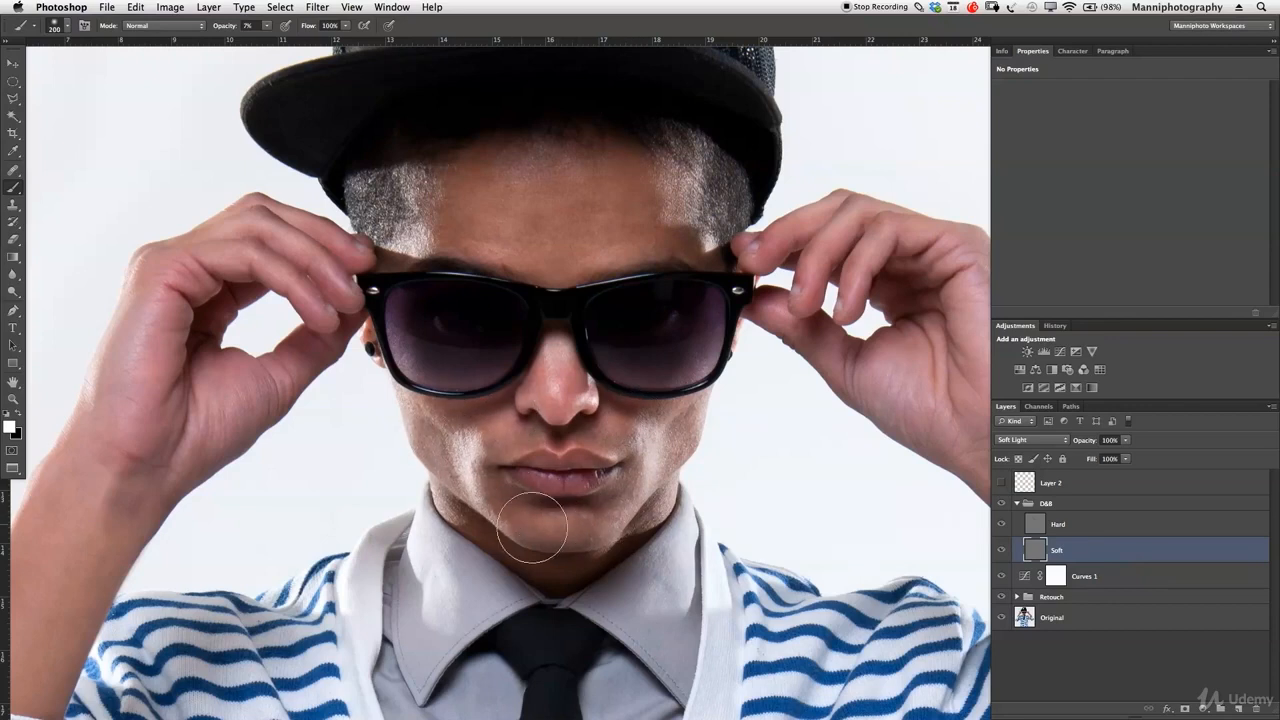
mouse_move(559, 515)
mouse_down()
mouse_move(569, 530)
mouse_move(566, 519)
mouse_up()
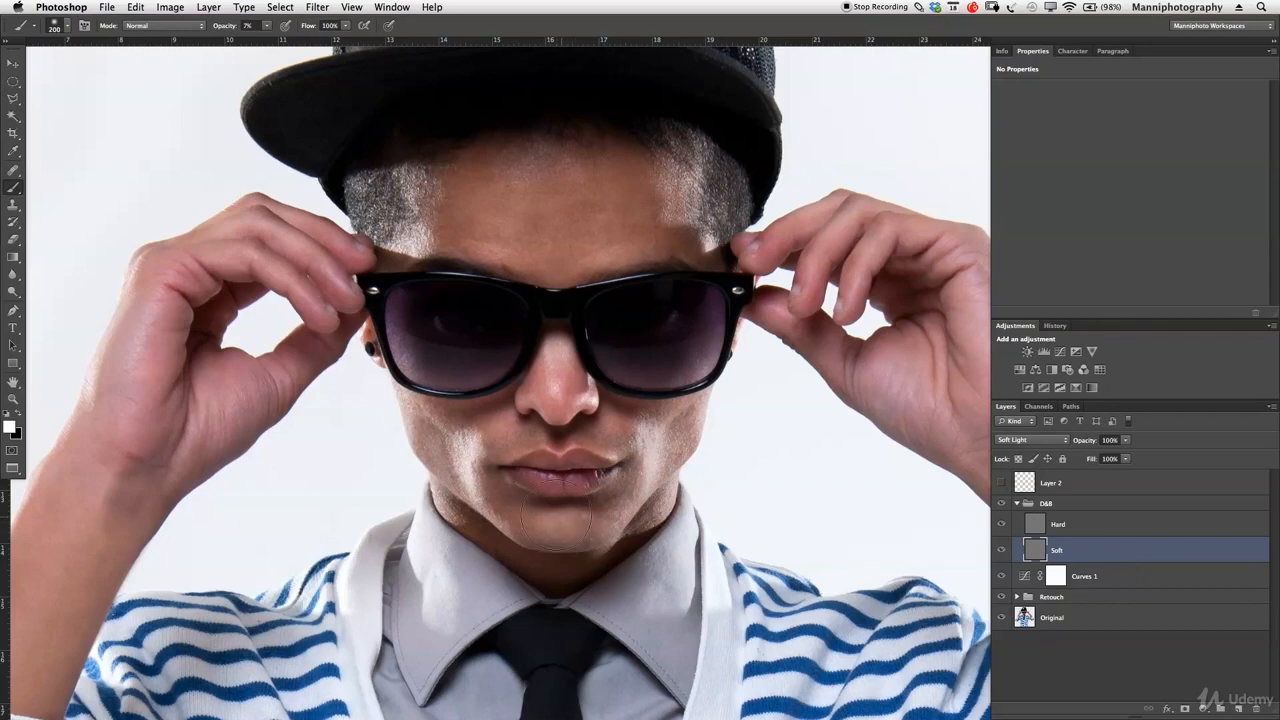
Step: Dodge along the jawline on the Soft layer with a much smaller white brush
key(bracketright)
key(bracketright)
key(bracketleft)
key(bracketleft)
key(bracketleft)
key(bracketleft)
key(bracketleft)
key(bracketleft)
key(bracketleft)
key(bracketleft)
key(bracketleft)
key(bracketleft)
key(bracketleft)
mouse_move(478, 527)
mouse_down()
mouse_move(560, 589)
mouse_move(600, 575)
mouse_move(677, 493)
mouse_up()
Step: Select the Hard layer and compare the latest brush strokes by stepping back in the history and restoring them
click(1050, 530)
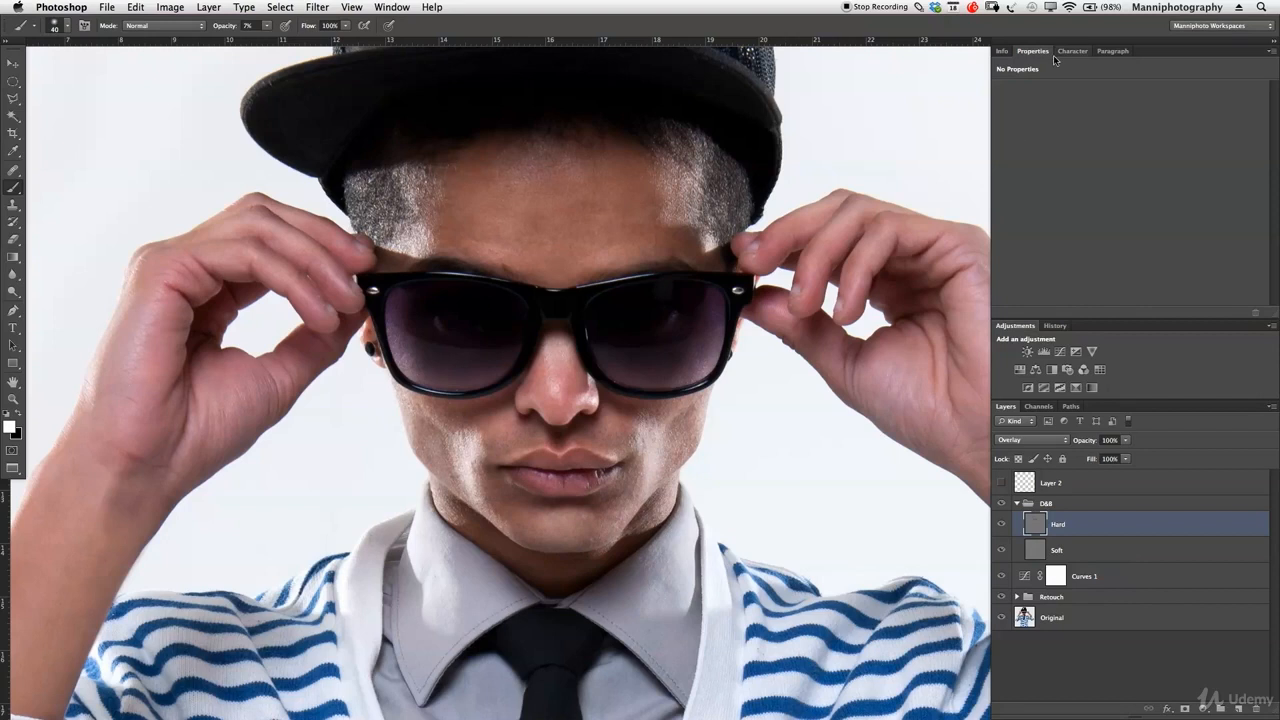
click(1054, 326)
click(1047, 407)
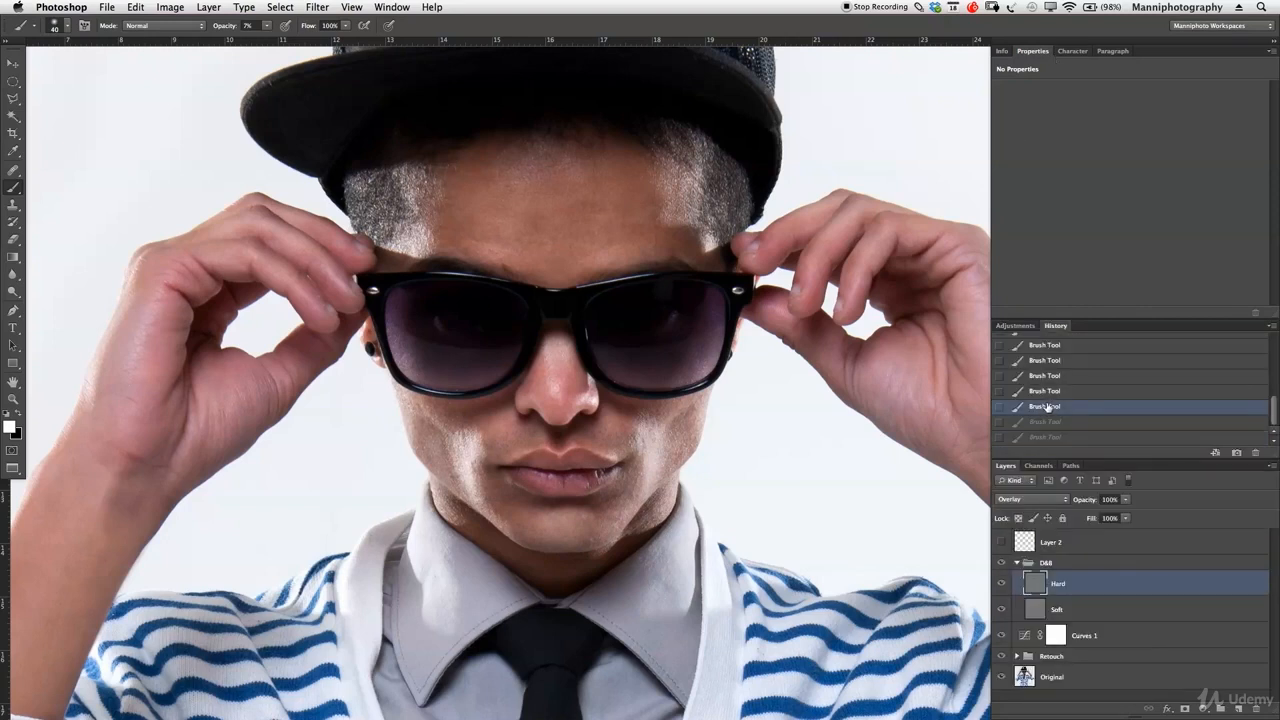
key(super+shift+z)
key(super+shift+z)
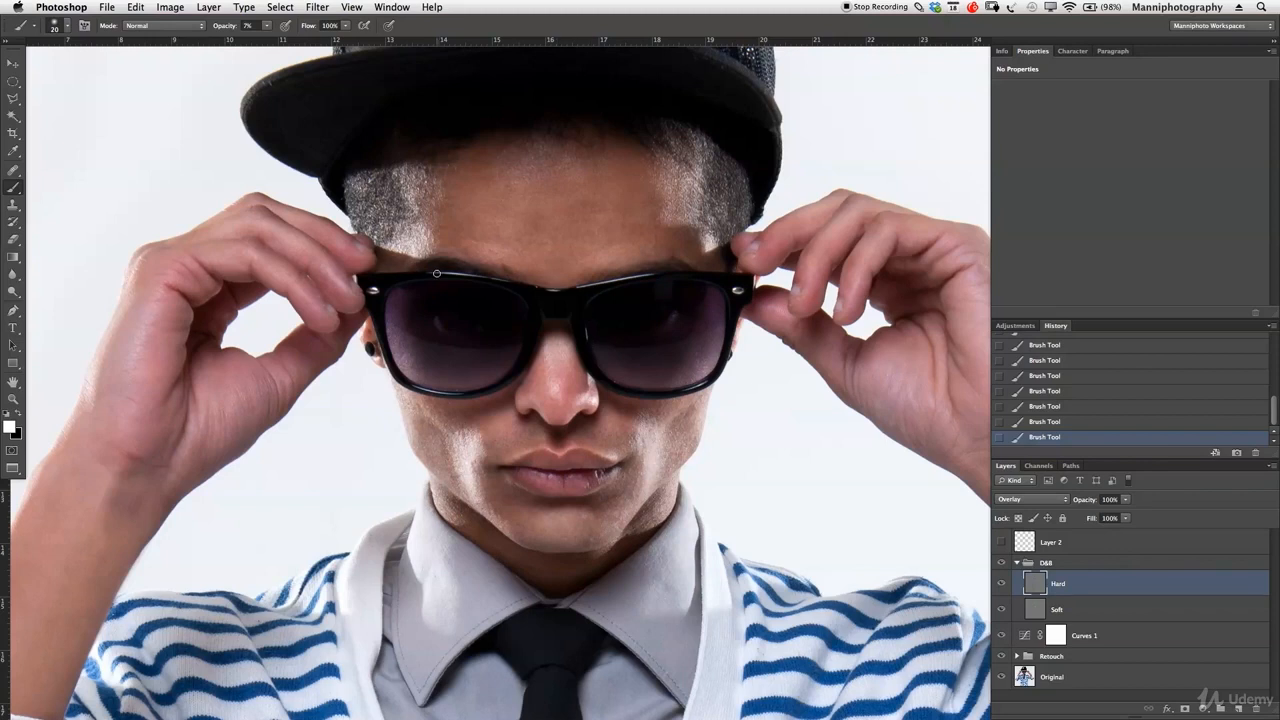
Step: Enlarge the white brush to 800 px over the forehead and sunglasses on the Hard layer
key(bracketright)
key(bracketright)
key(bracketright)
key(bracketright)
key(bracketright)
key(bracketright)
key(bracketright)
key(bracketright)
key(bracketright)
key(bracketright)
key(bracketright)
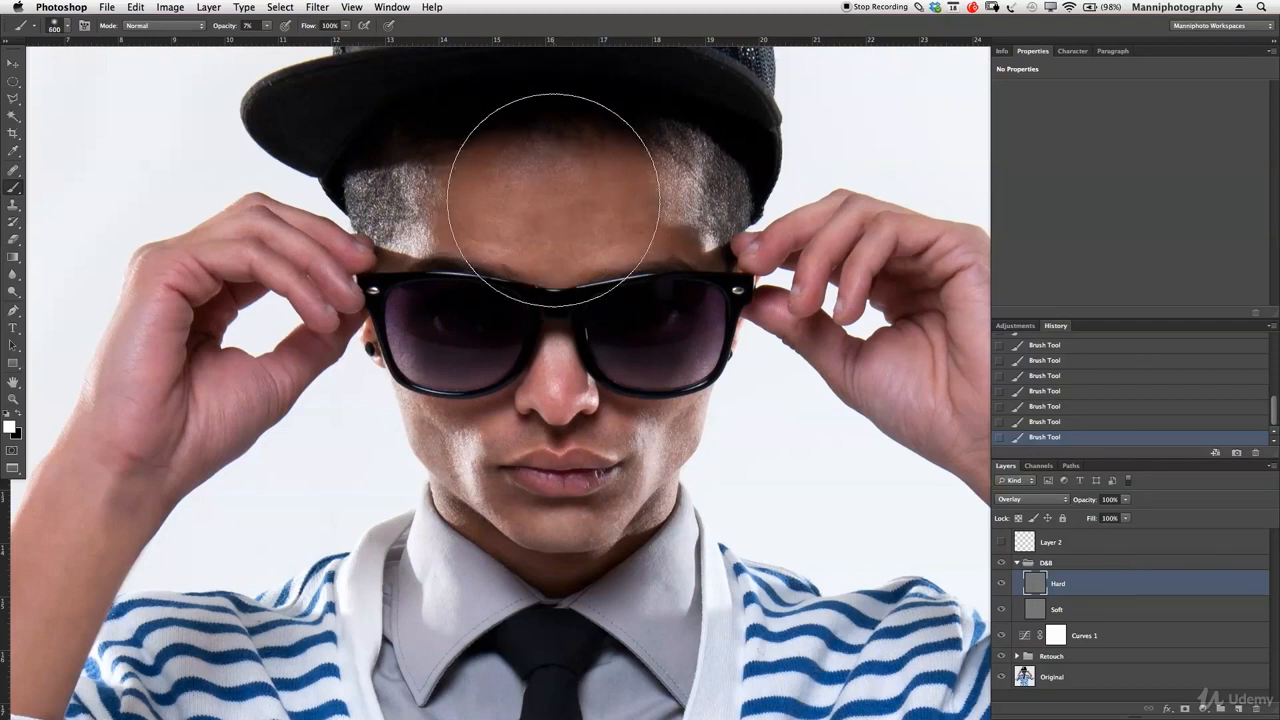
key(bracketright)
key(bracketright)
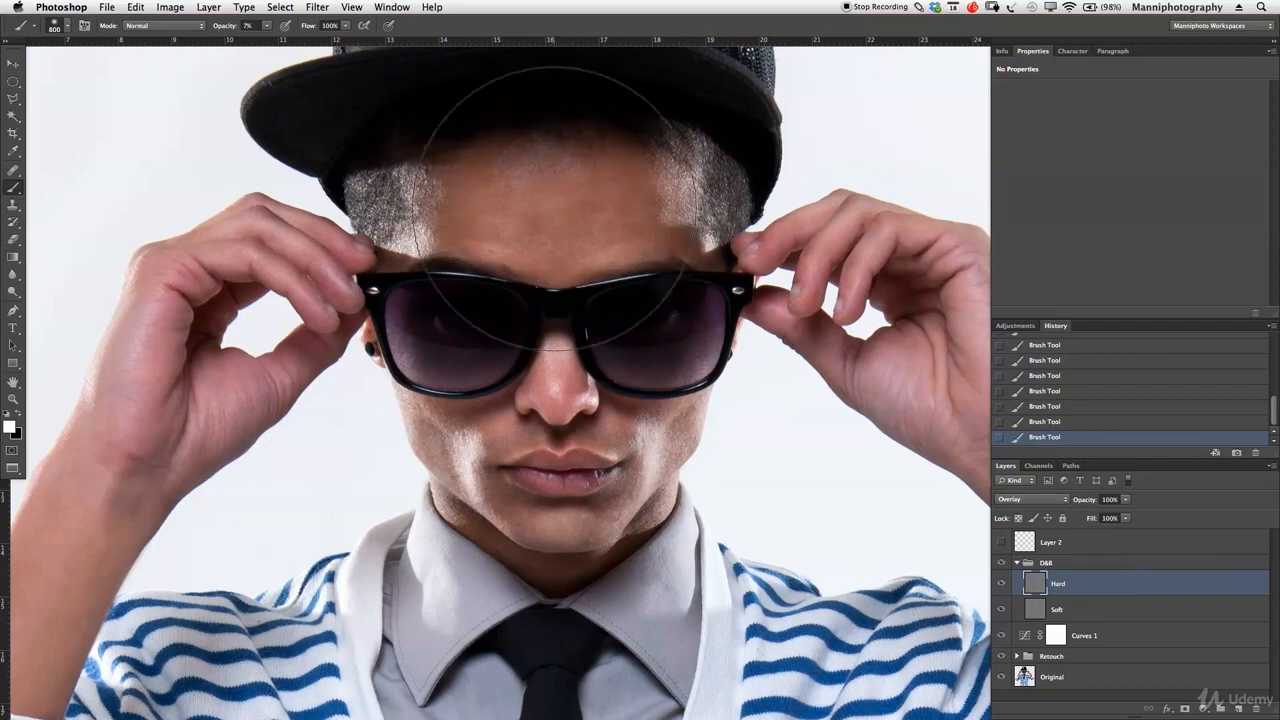
Step: Compare the whole portrait with and without the dodging and burning in the D&B group
key(z)
drag(714, 267, 667, 272)
drag(744, 368, 710, 352)
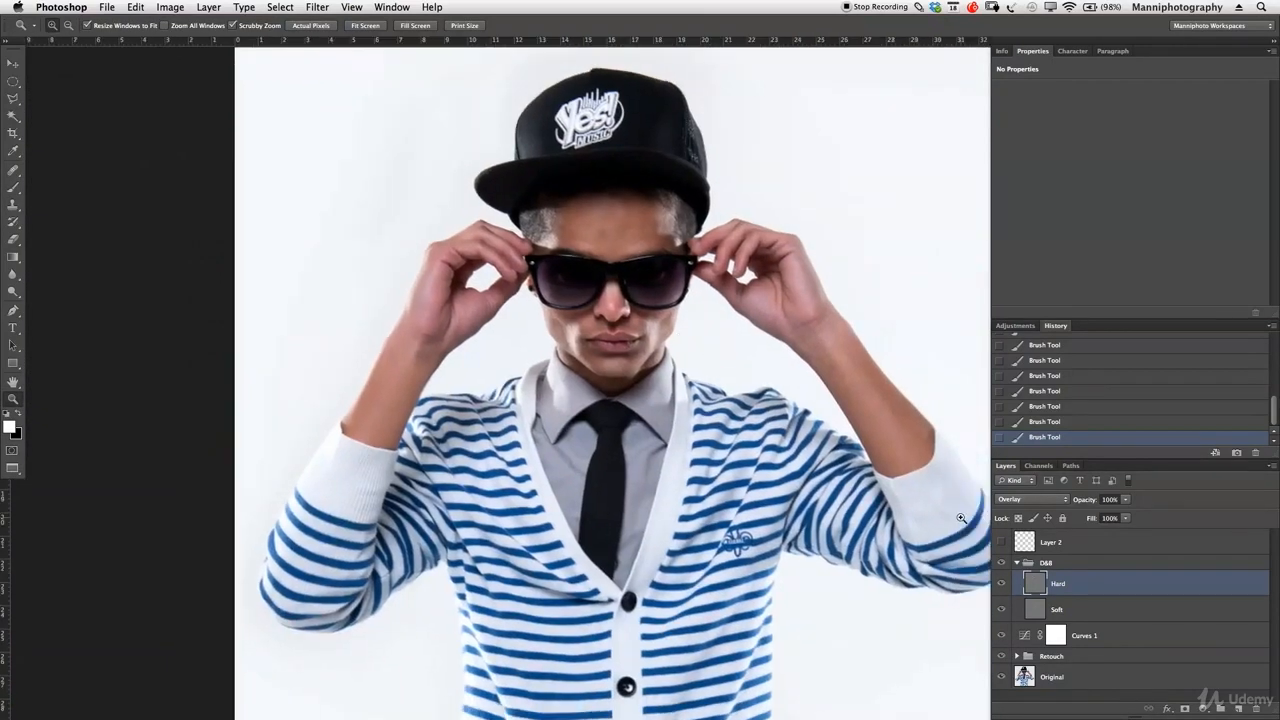
click(1002, 565)
click(1002, 566)
click(1001, 567)
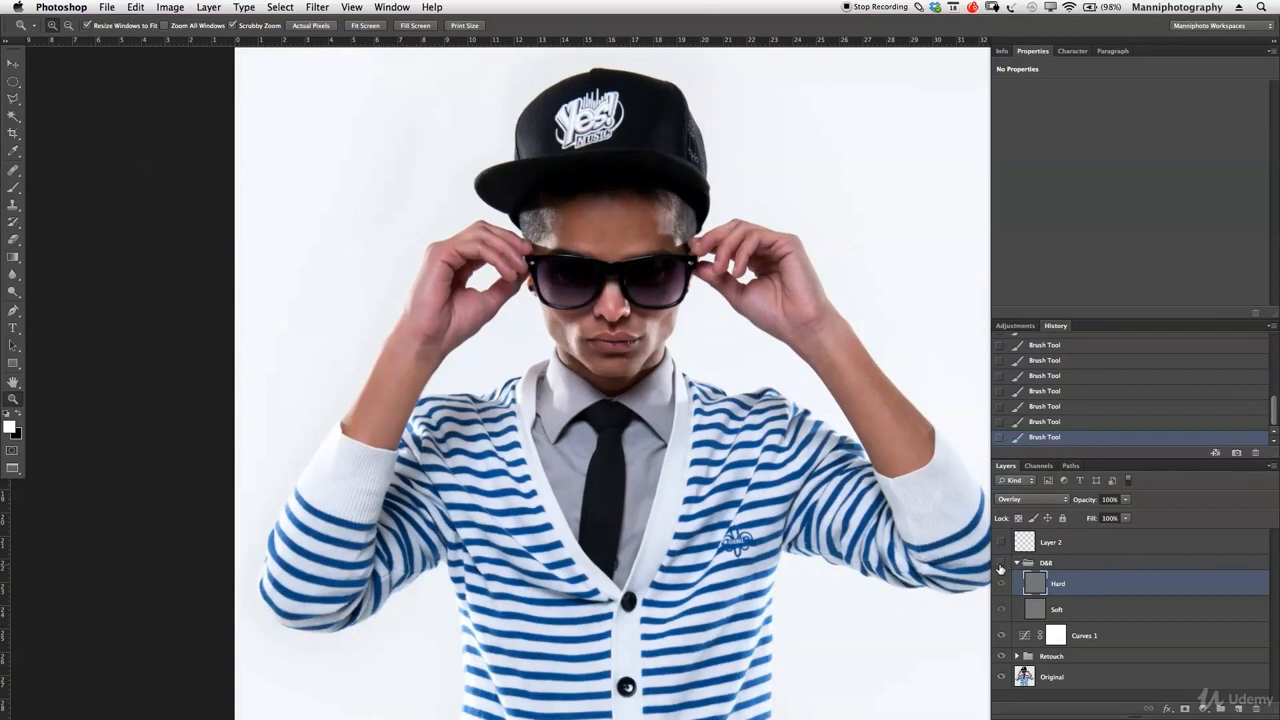
click(1001, 567)
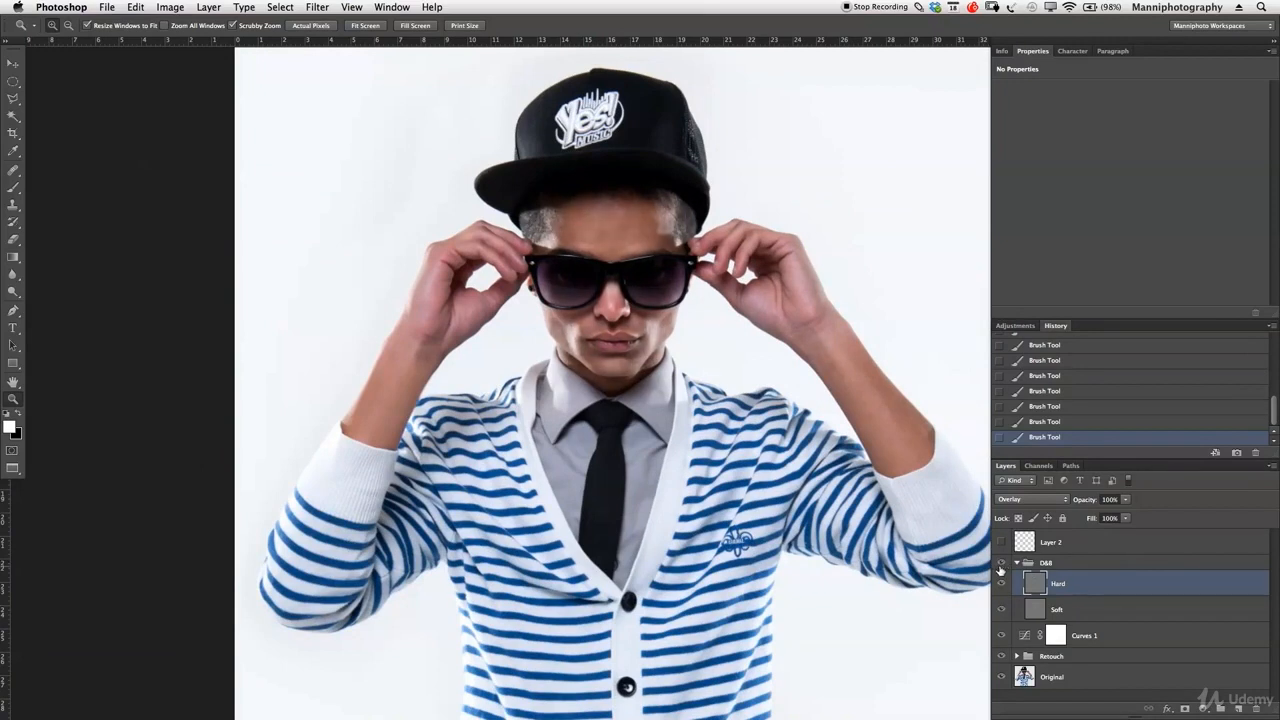
click(1001, 567)
click(1001, 567)
Step: Dodge the fingers of the hand on the image's right side on the Soft layer with a 90 px white brush
drag(868, 460, 810, 352)
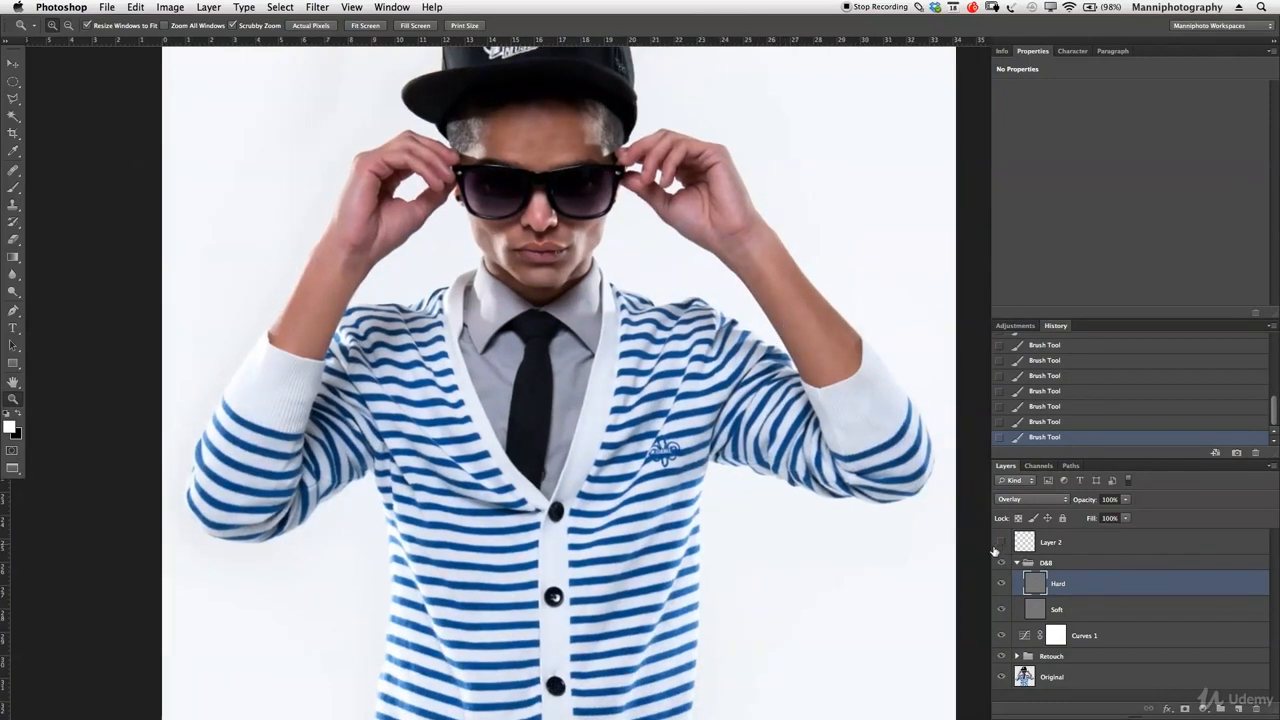
drag(778, 323, 808, 303)
drag(870, 228, 770, 415)
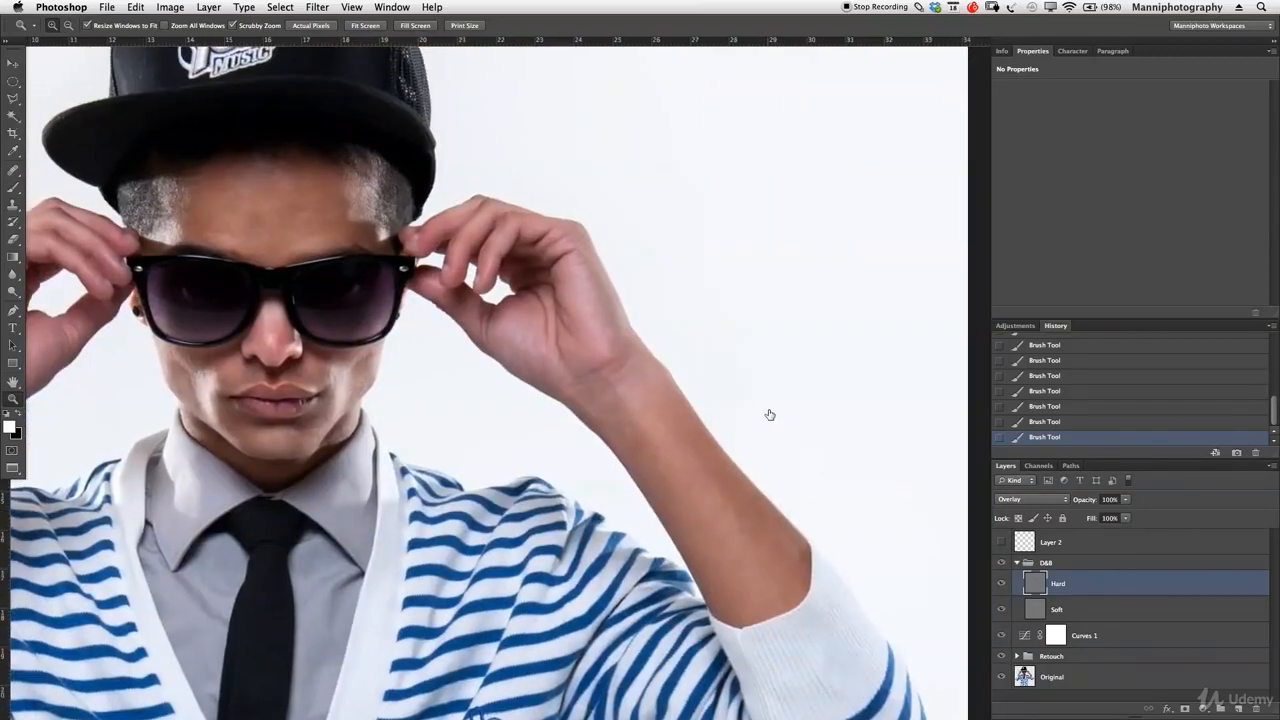
click(1080, 611)
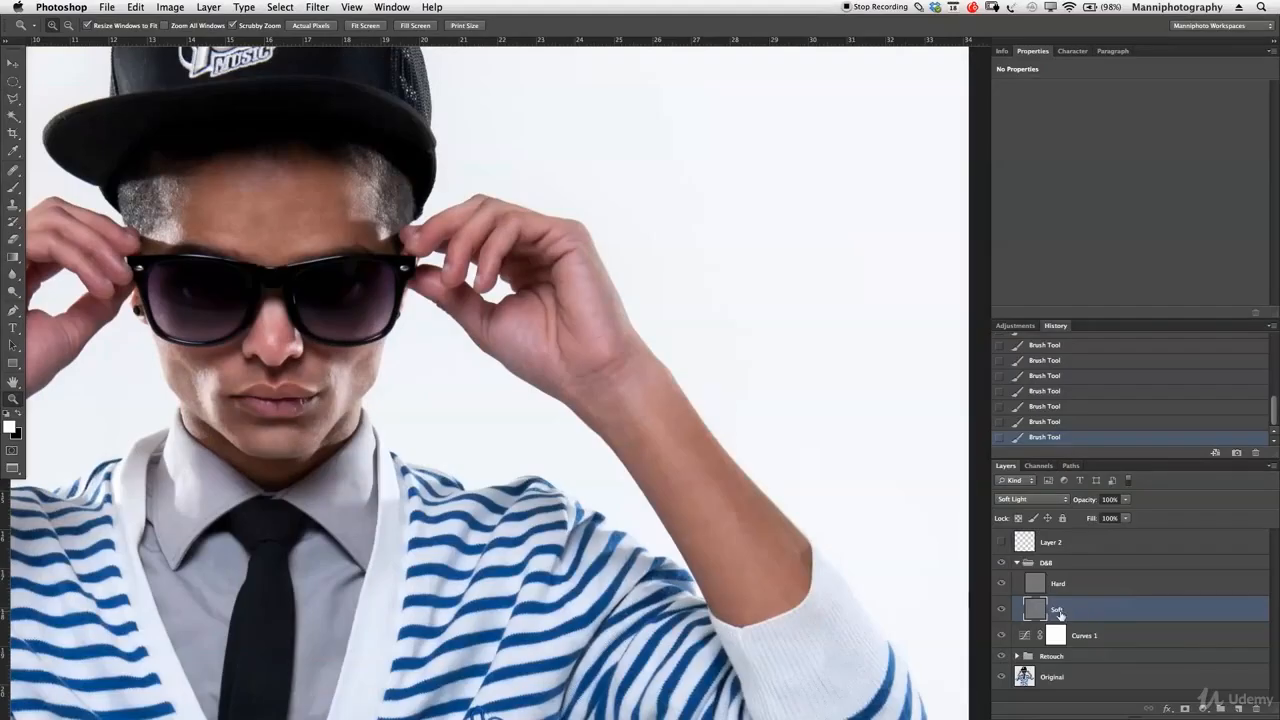
key(b)
key(bracketleft)
key(bracketleft)
key(bracketleft)
key(bracketleft)
key(bracketleft)
key(bracketleft)
key(bracketleft)
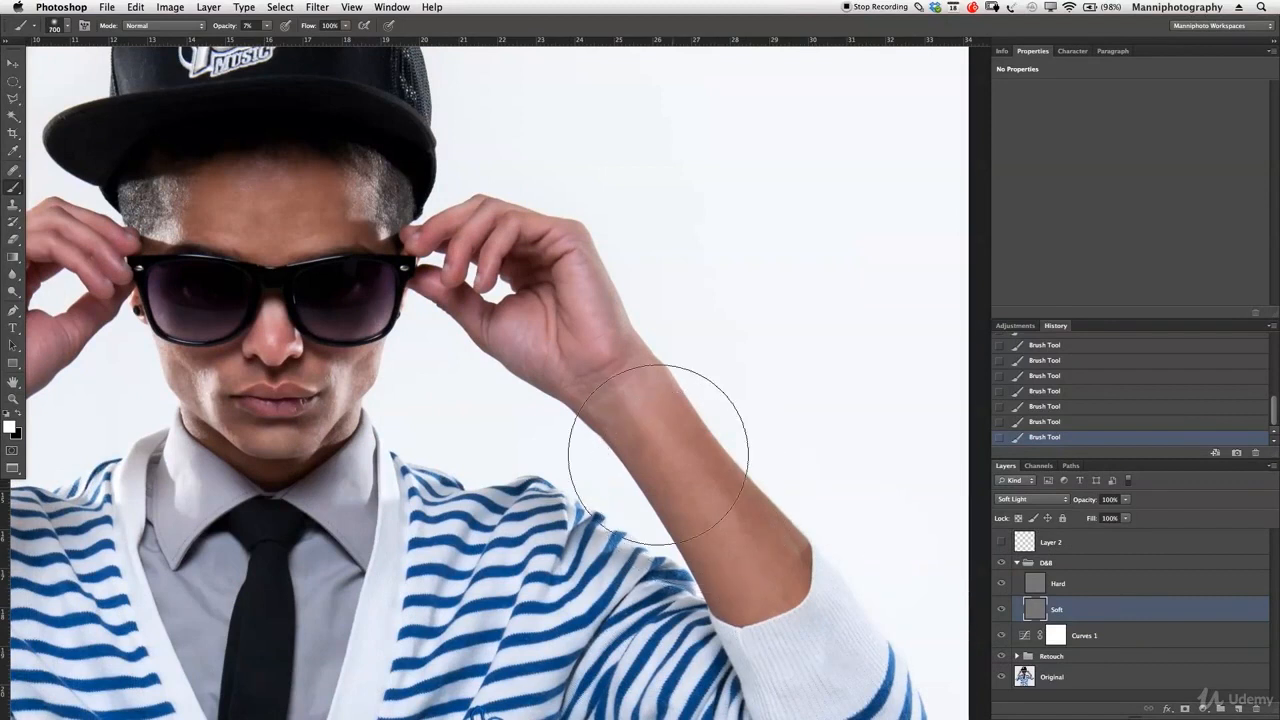
key(bracketleft)
key(bracketleft)
key(bracketleft)
key(bracketleft)
key(bracketleft)
key(bracketleft)
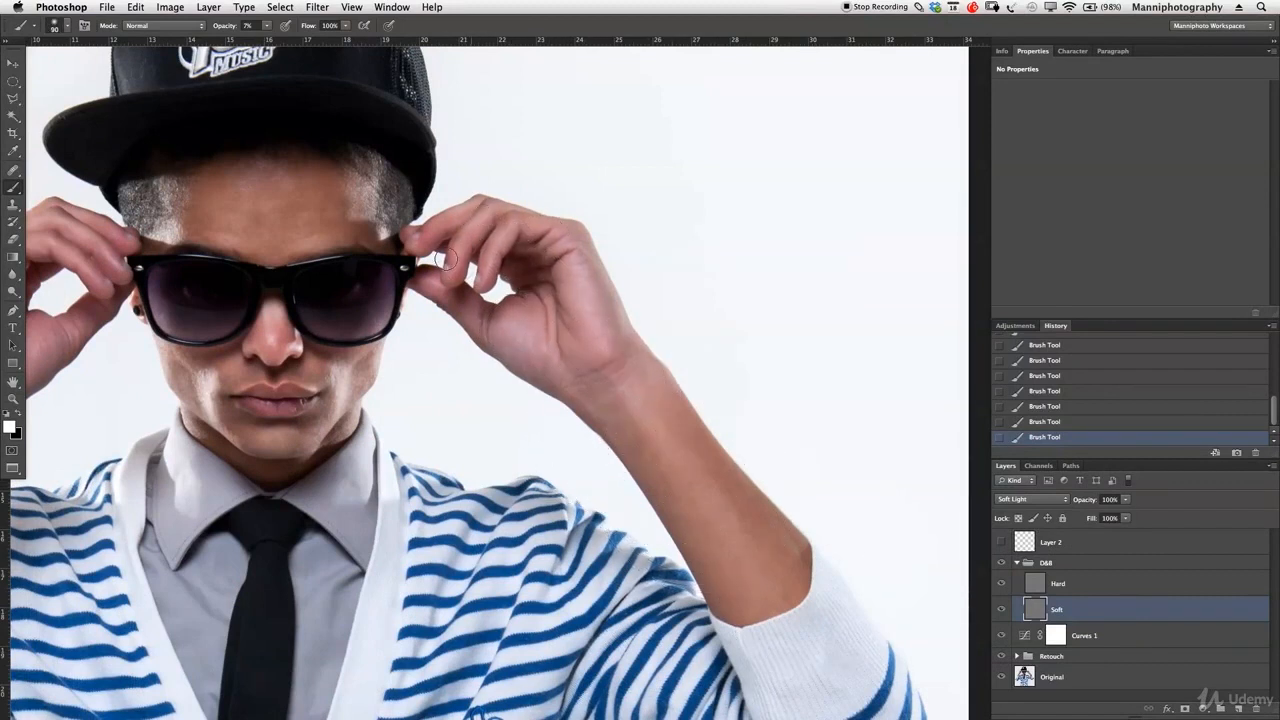
Step: Dodge along the forearm on the image's right side with the white brush enlarged to 200 px
key(bracketright)
key(bracketright)
key(bracketright)
key(bracketright)
key(bracketright)
key(bracketright)
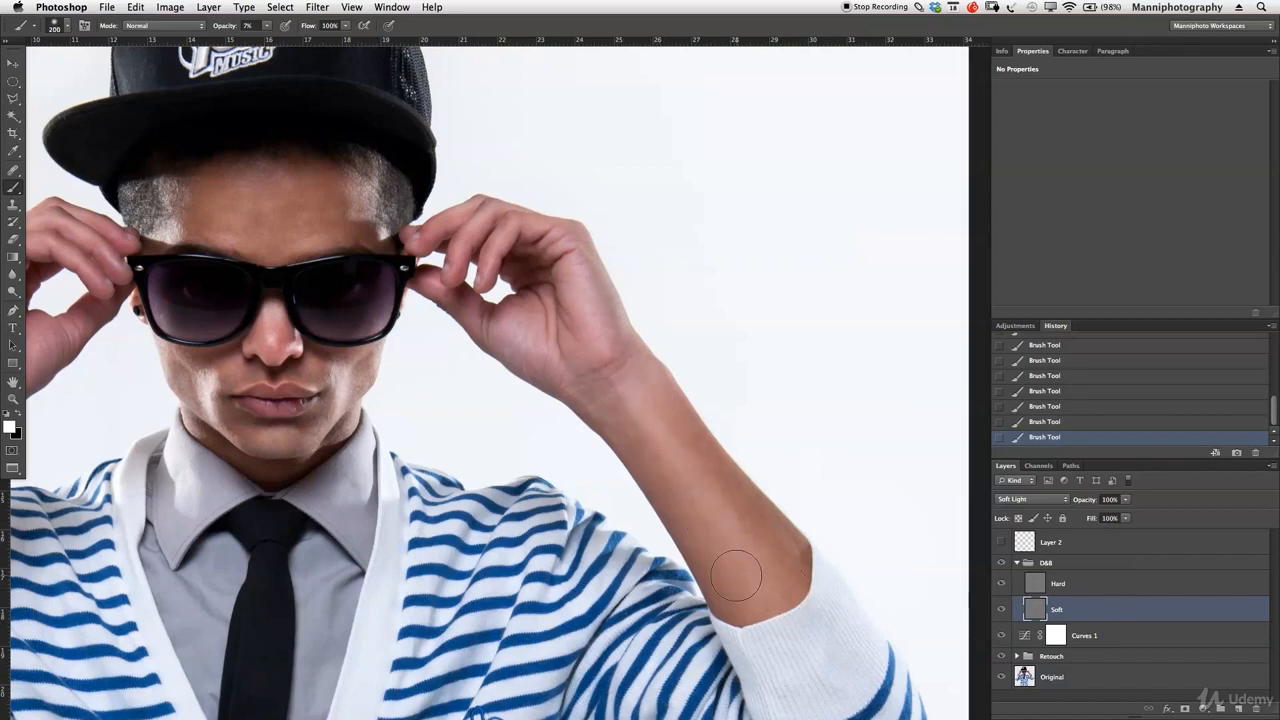
Step: Burn both hands and forearms on the Soft layer with a black brush, reducing it from 700 px to 400 and 300 px
key(x)
key(bracketright)
key(bracketright)
key(bracketright)
key(bracketright)
key(bracketright)
key(bracketright)
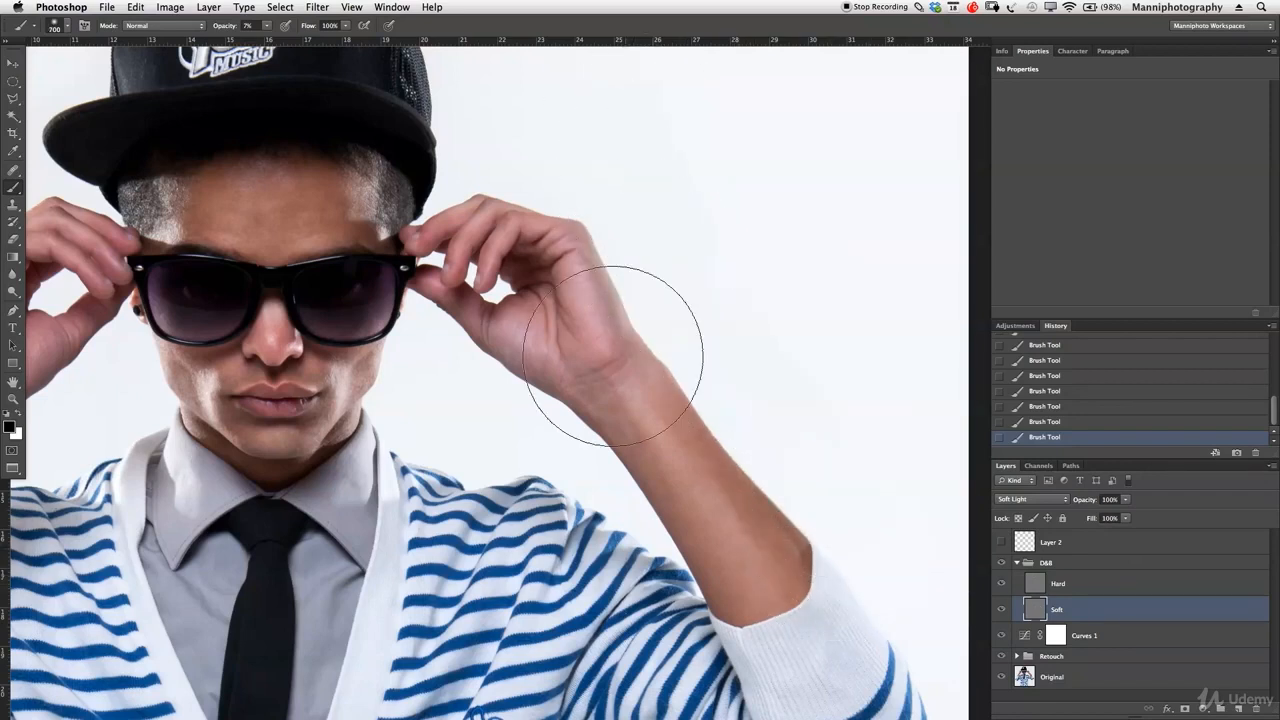
key(bracketleft)
key(bracketleft)
key(bracketleft)
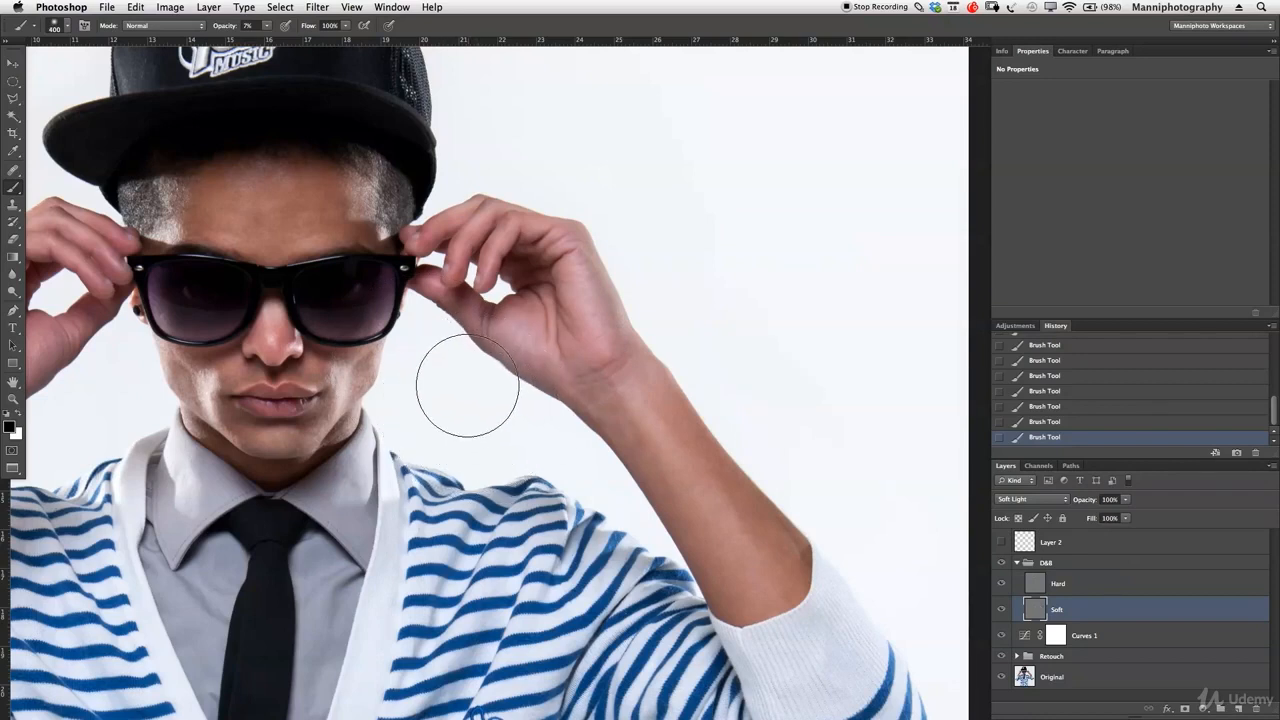
scroll(436, 477, left, 10)
key(bracketleft)
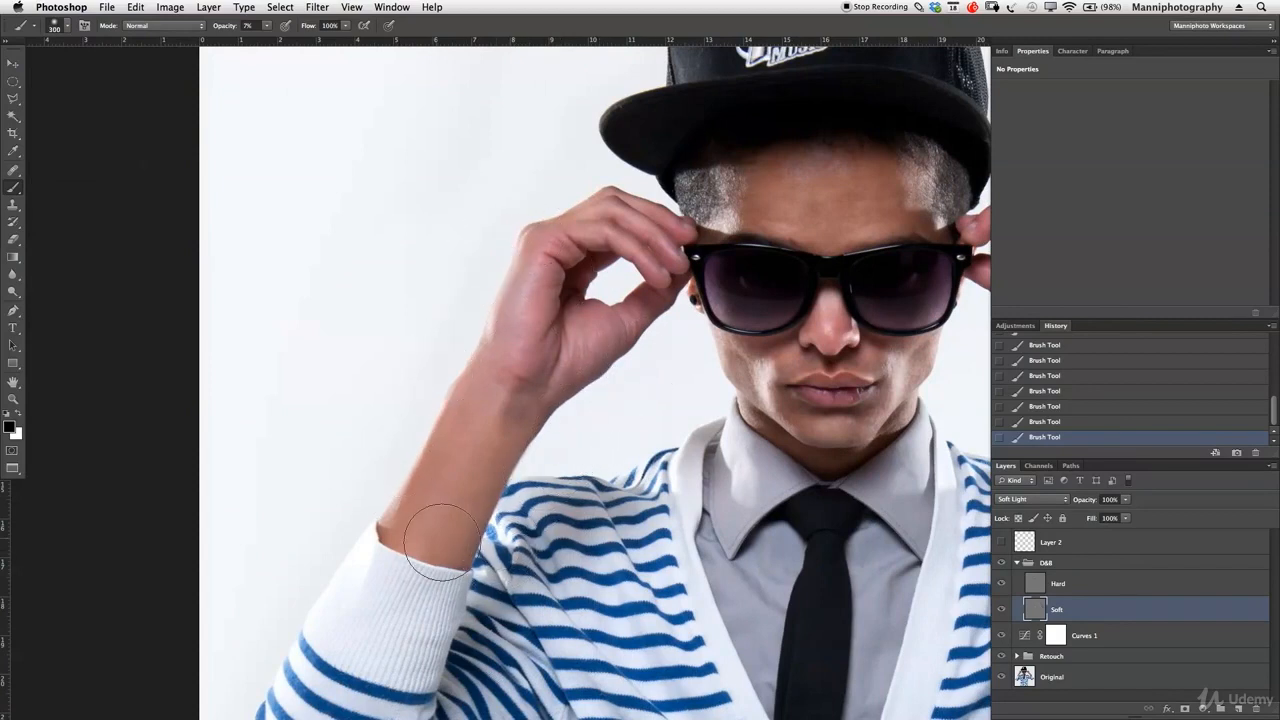
Step: Dodge the hand and forearm on the image's left side with a white brush, reducing it to 70 px
key(c)
key(b)
key(x)
key(bracketleft)
mouse_move(446, 515)
mouse_down()
mouse_move(509, 397)
mouse_move(429, 520)
mouse_move(476, 432)
mouse_move(398, 591)
mouse_move(489, 422)
mouse_move(424, 574)
mouse_move(502, 394)
mouse_move(450, 540)
mouse_move(470, 453)
mouse_move(563, 241)
mouse_move(568, 326)
mouse_move(653, 303)
mouse_move(595, 290)
mouse_move(618, 203)
mouse_up()
key(bracketleft)
key(bracketleft)
key(bracketleft)
key(bracketleft)
key(bracketleft)
key(bracketleft)
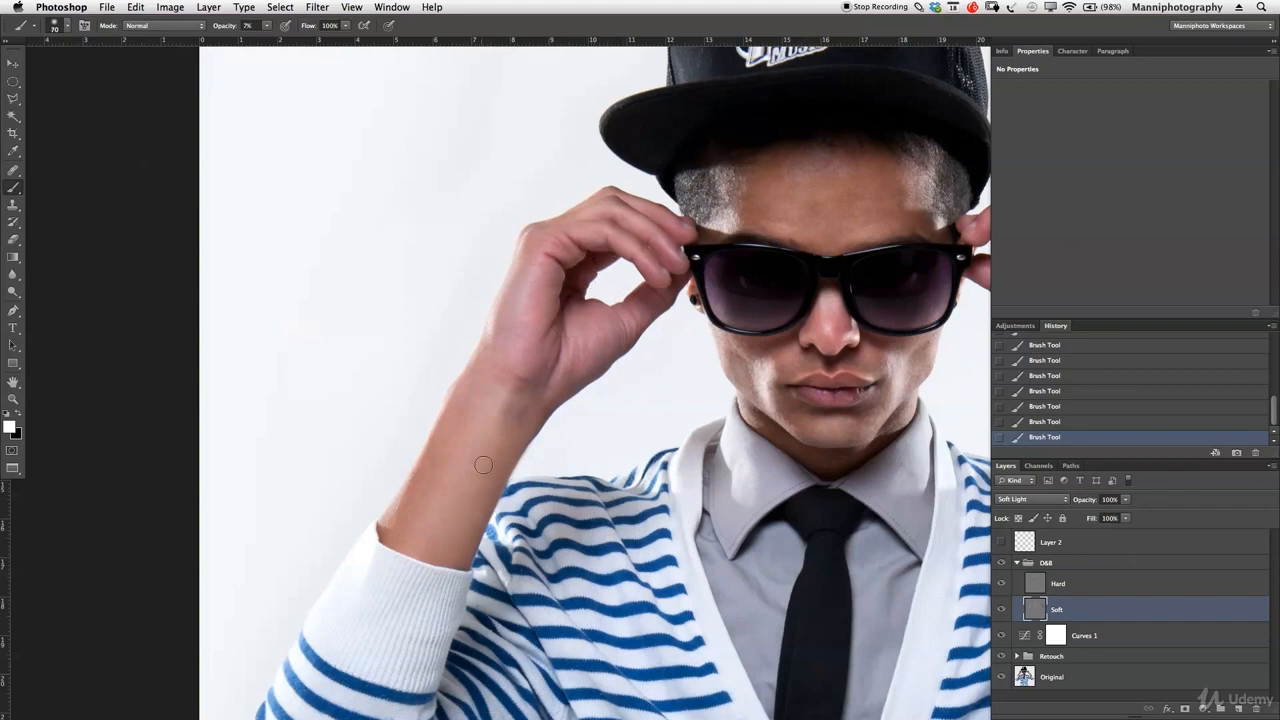
Step: Dodge the wrist area of the same arm on the Soft layer with a larger white brush of about 175 px
mouse_move(509, 430)
mouse_down()
mouse_move(489, 460)
mouse_move(520, 415)
mouse_up()
key(])
key(])
key(])
key(])
key(])
key(bracketleft)
key(bracketleft)
key(bracketleft)
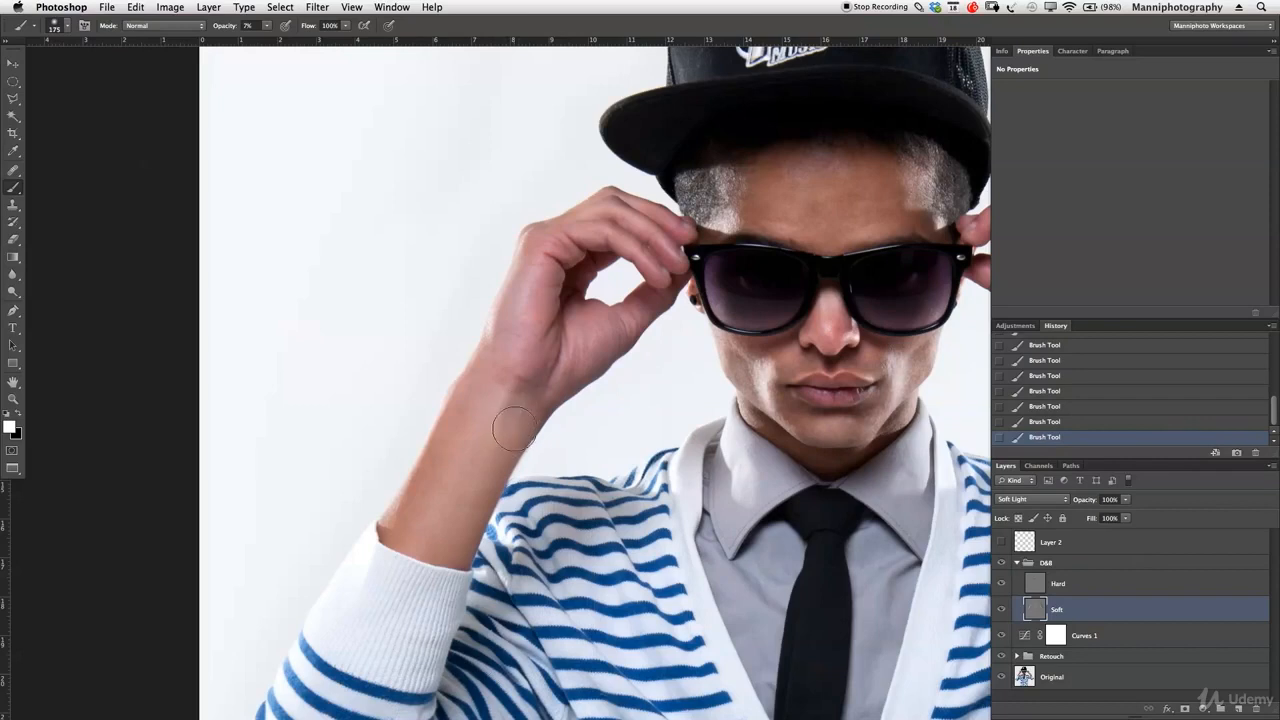
key(bracketright)
key(bracketright)
key(bracketright)
Step: Burn the cardigan on the Hard layer with a black brush reduced to 100 px
key(z)
drag(669, 567, 612, 556)
drag(692, 473, 576, 278)
drag(728, 407, 679, 403)
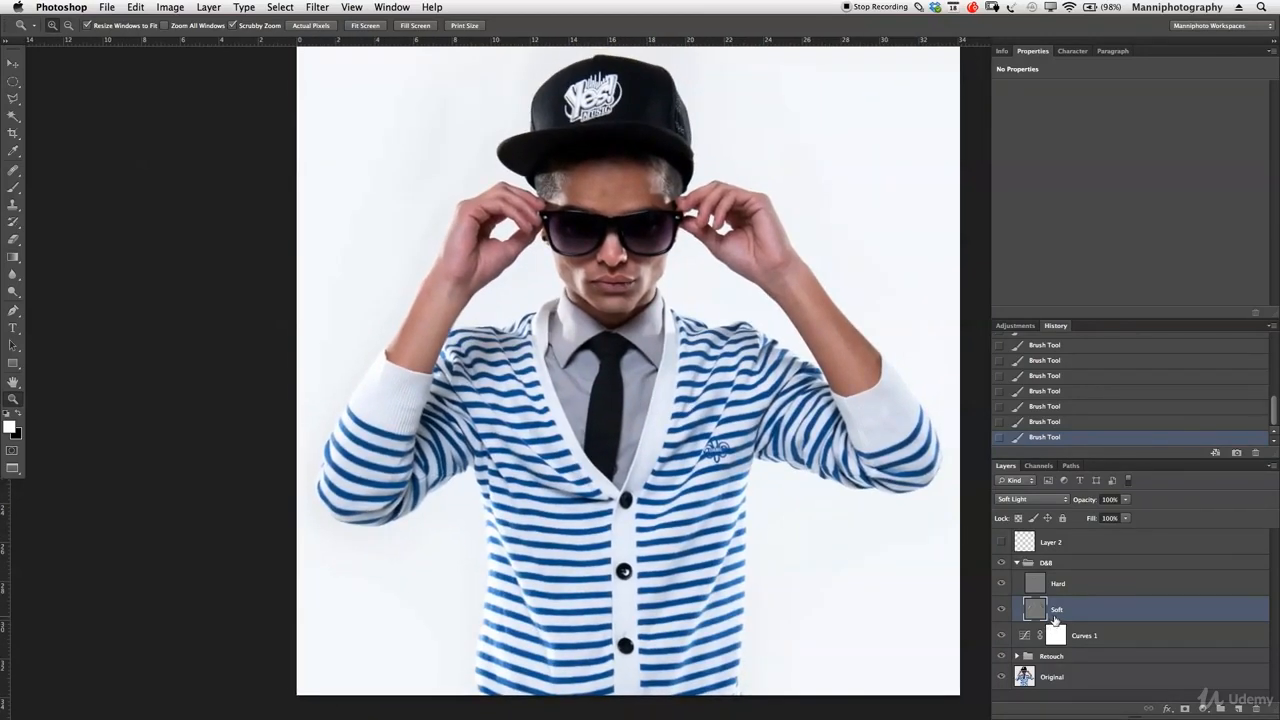
click(1075, 588)
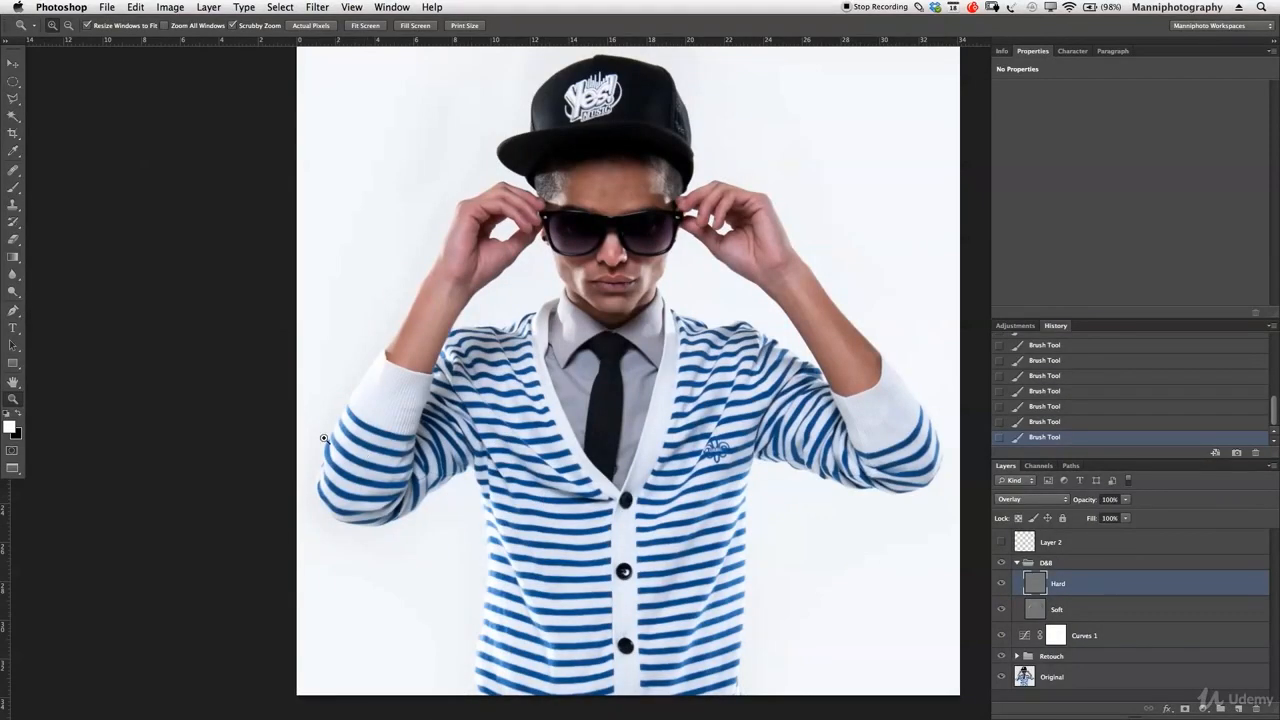
key(b)
key(x)
key(bracketleft)
key(bracketleft)
key(bracketleft)
key(bracketleft)
key(bracketleft)
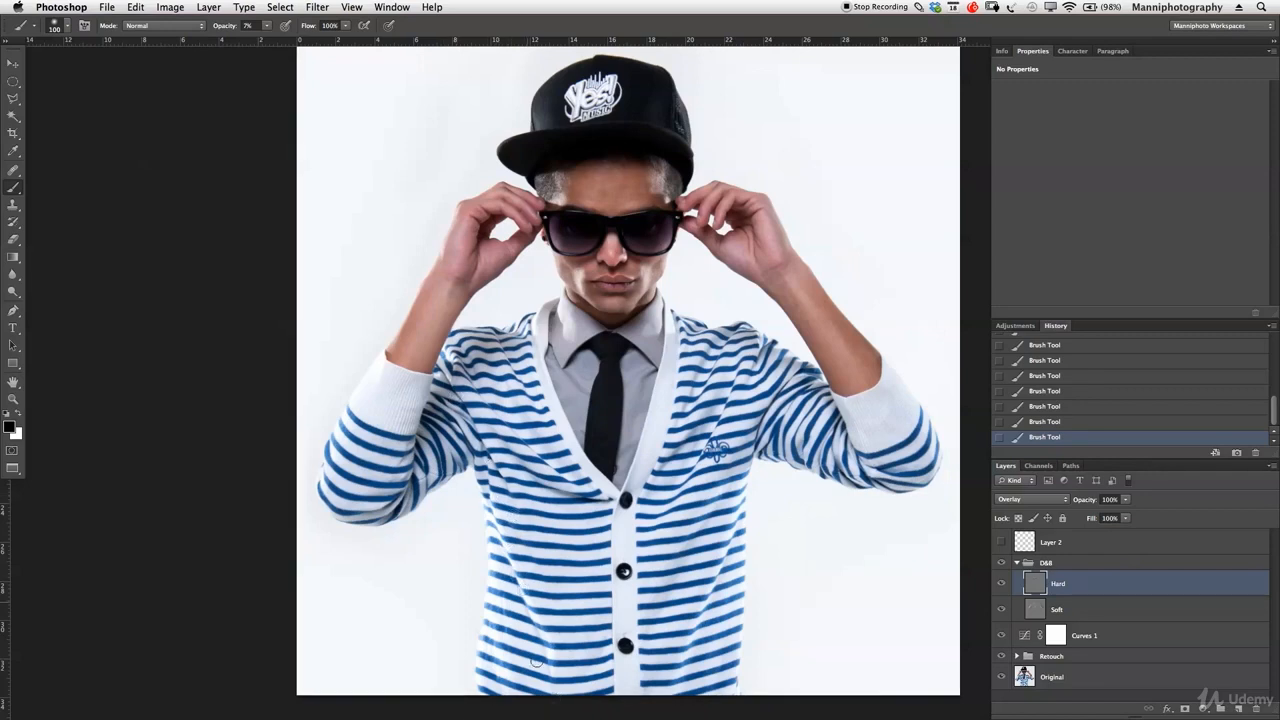
Step: Continue burning the cardigan's folds around the buttons and chest with the black brush at varying sizes, including 90 and 125 px
key(bracketright)
key(bracketright)
key(bracketright)
key(bracketright)
key(bracketright)
key(bracketleft)
key(bracketleft)
key(bracketleft)
key(bracketleft)
key(bracketleft)
key(bracketleft)
key(bracketleft)
key(bracketleft)
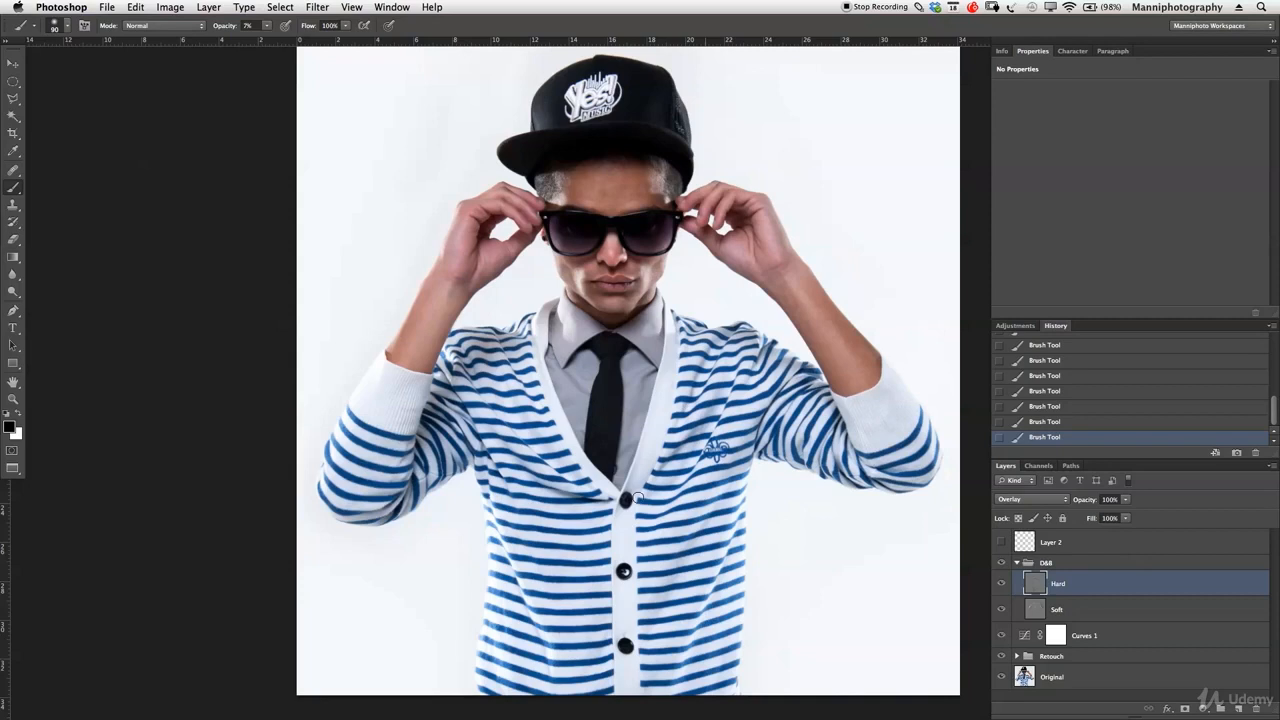
key(bracketright)
key(bracketright)
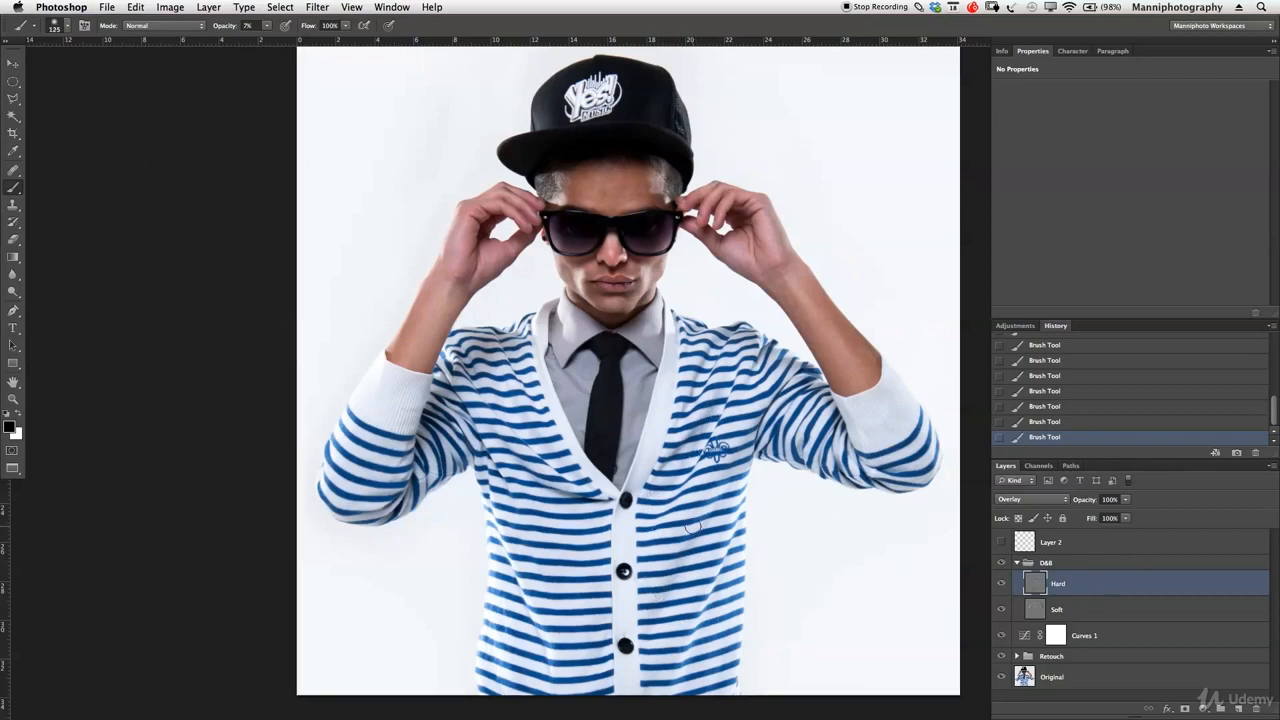
key(bracketright)
key(bracketright)
Step: Burn the finer folds around the cardigan's neckline and chest with a 70 px black brush
key(z)
drag(648, 369, 685, 417)
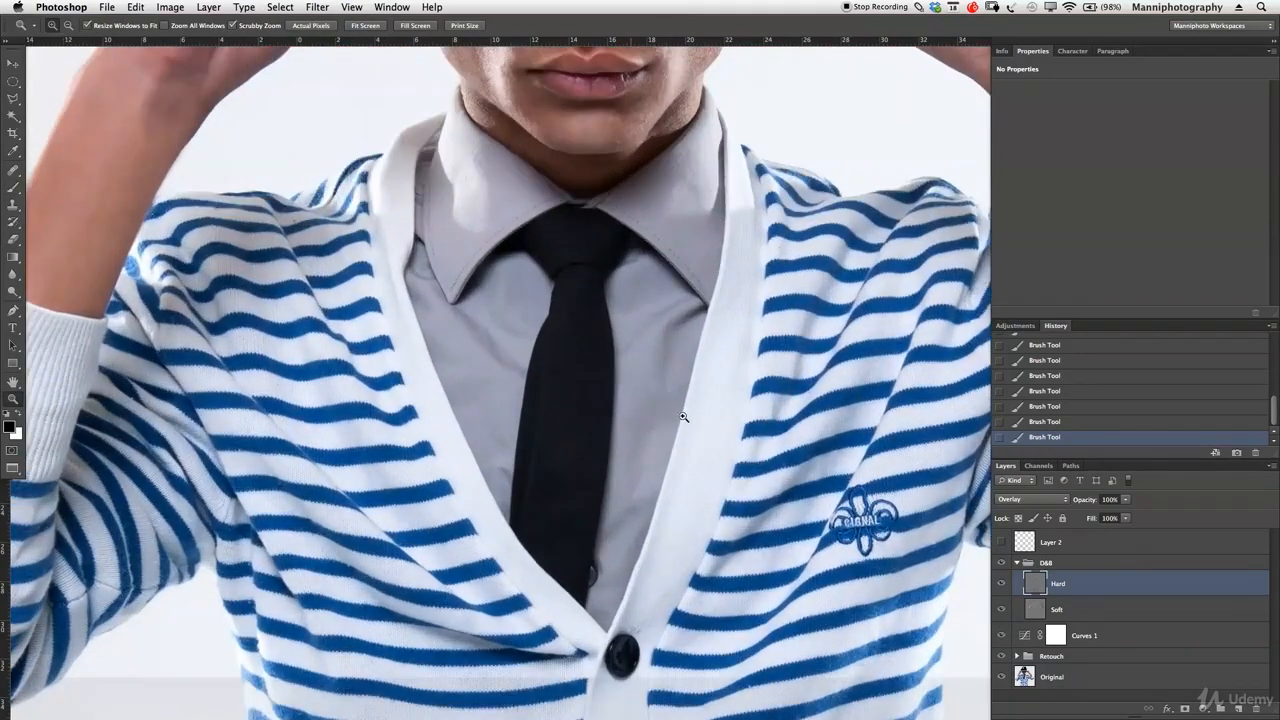
drag(681, 331, 668, 403)
key(b)
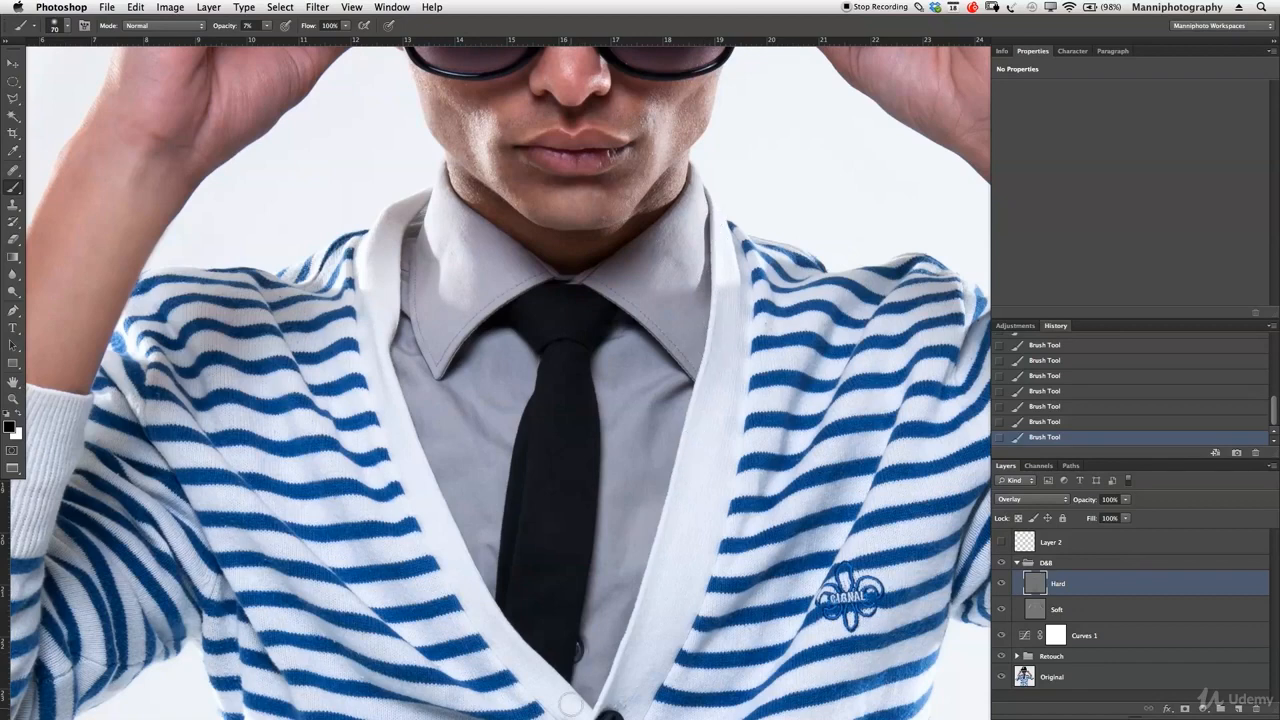
scroll(611, 480, down, 2)
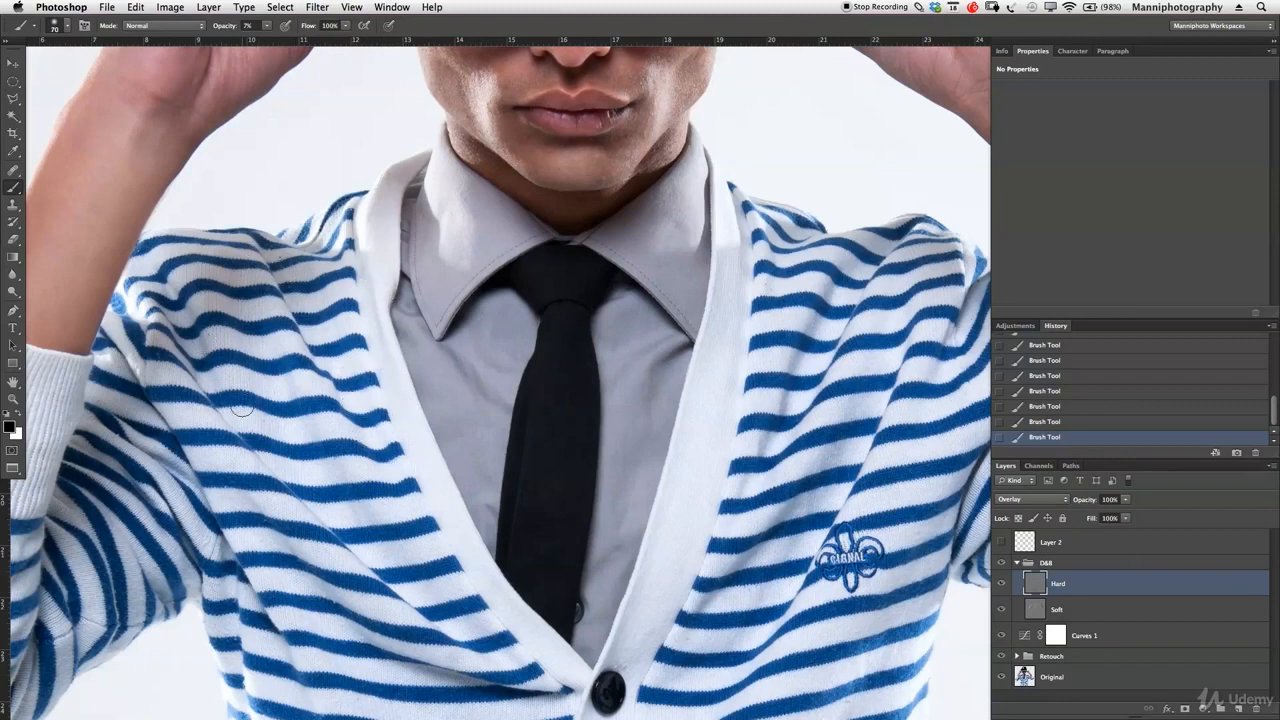
Step: Dodge the shirt and upper cardigan on the Hard layer with a white brush enlarged to 300 px
key(x)
key(bracketright)
key(bracketright)
key(bracketright)
key(bracketright)
key(bracketright)
key(bracketright)
key(bracketright)
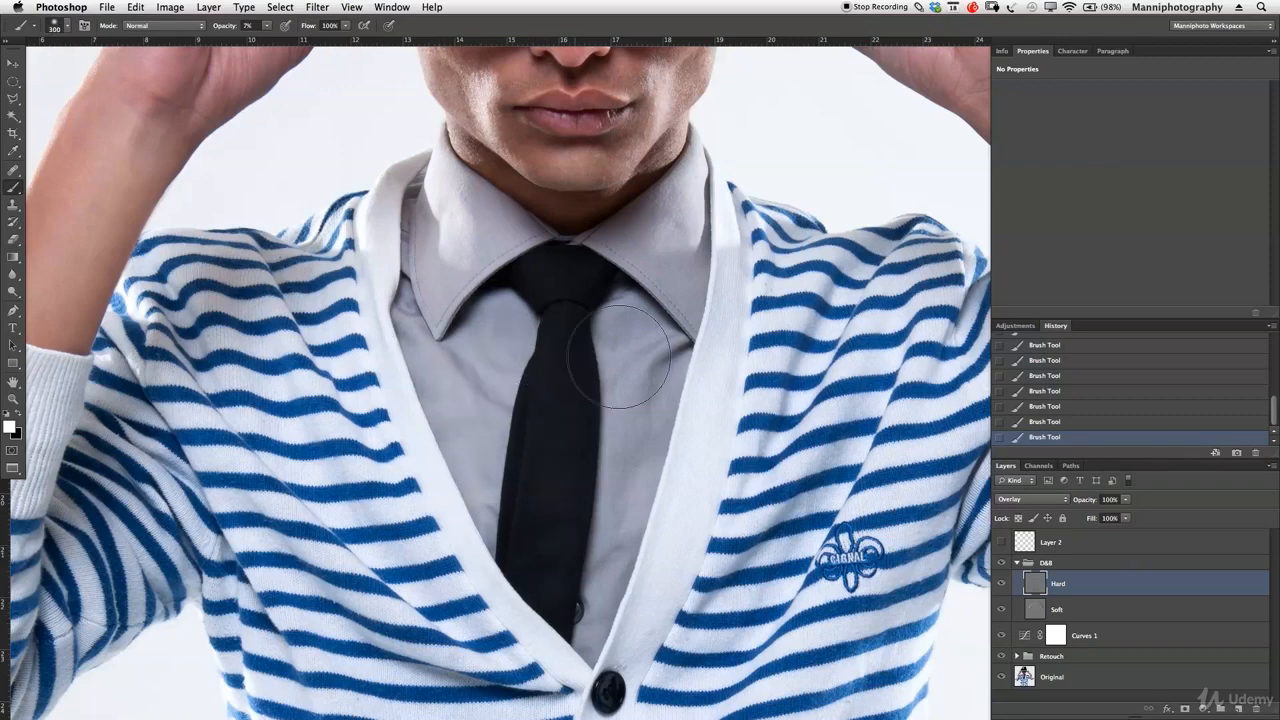
Step: Dodge the lower part of the cardigan with the 300 px white brush
scroll(700, 560, down, 3)
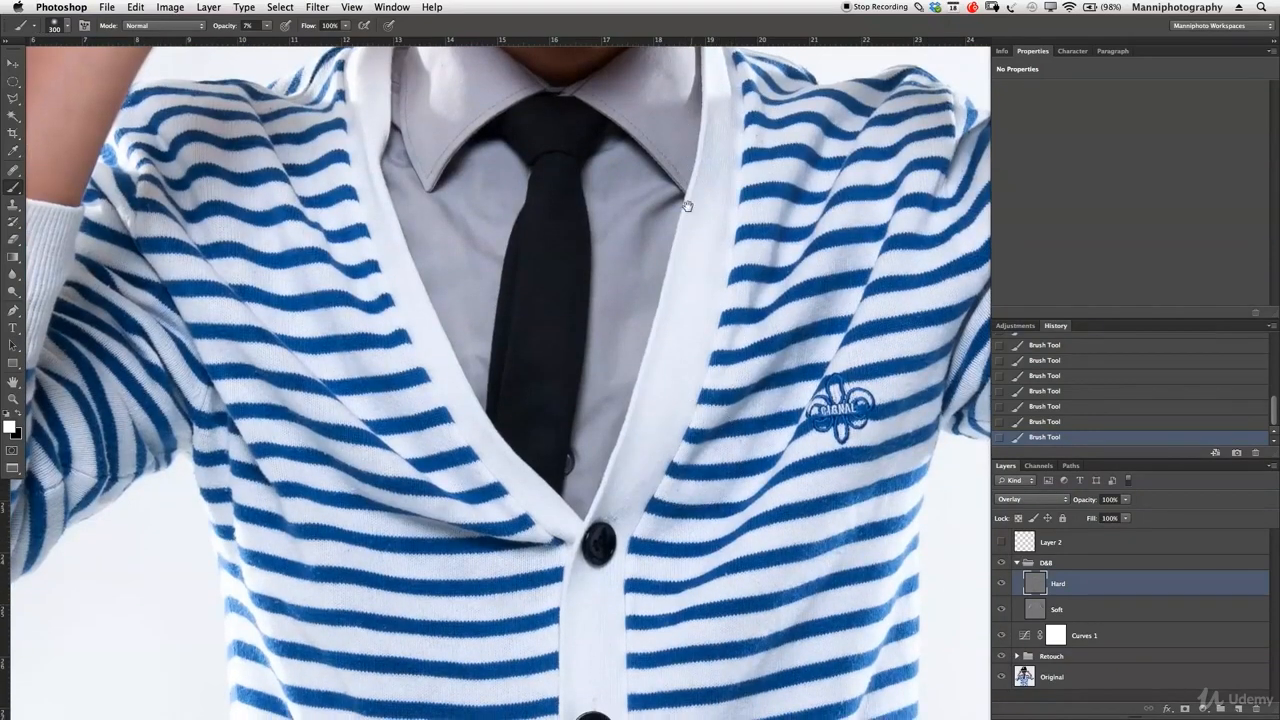
scroll(660, 415, down, 5)
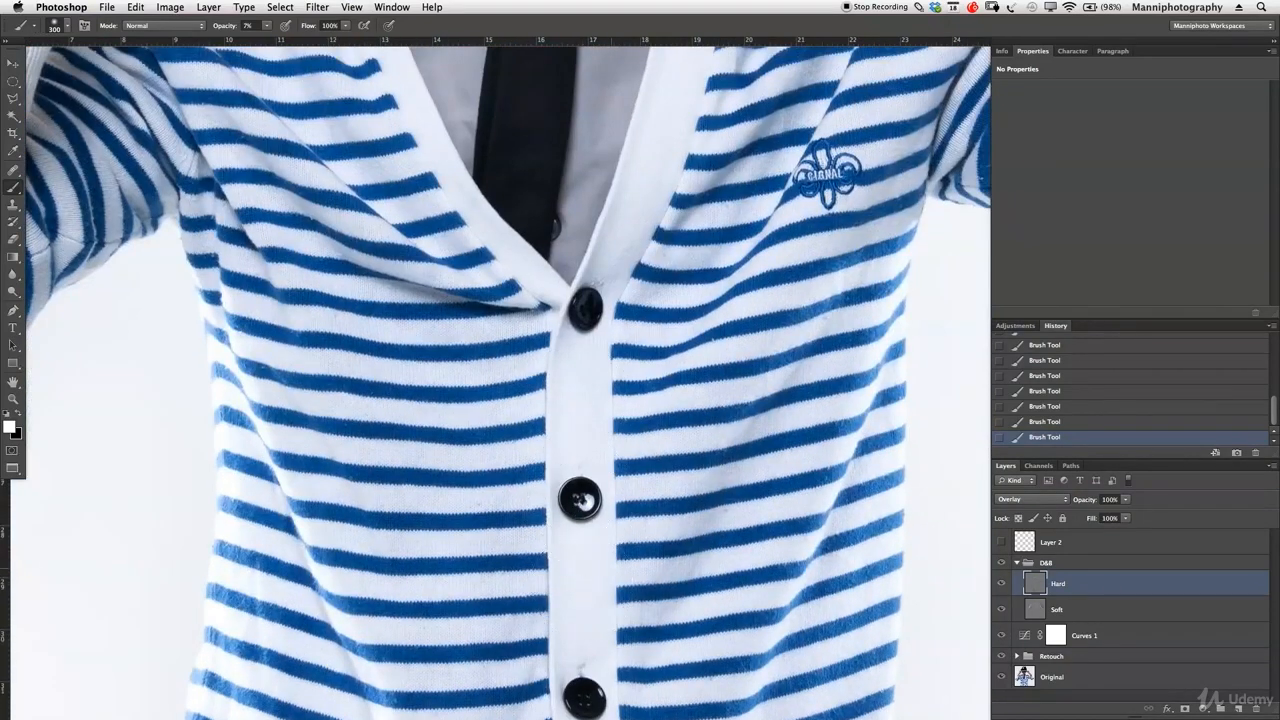
scroll(575, 580, down, 4)
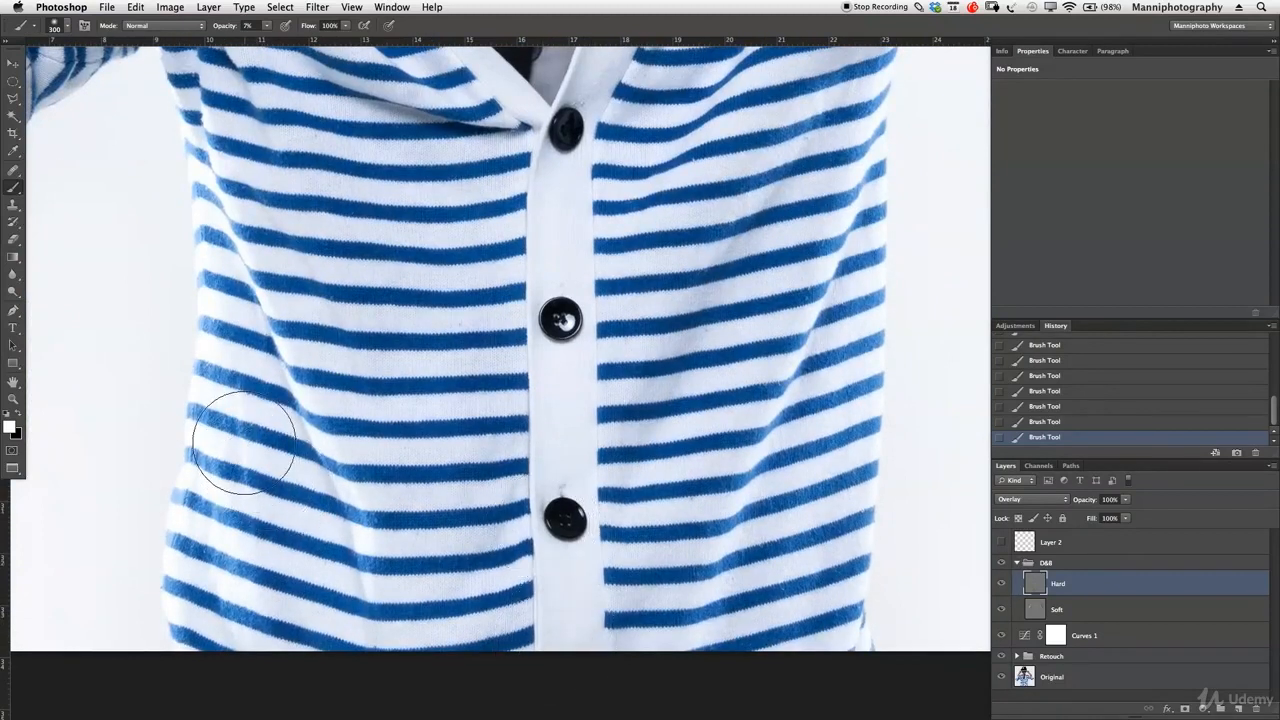
scroll(708, 451, up, 10)
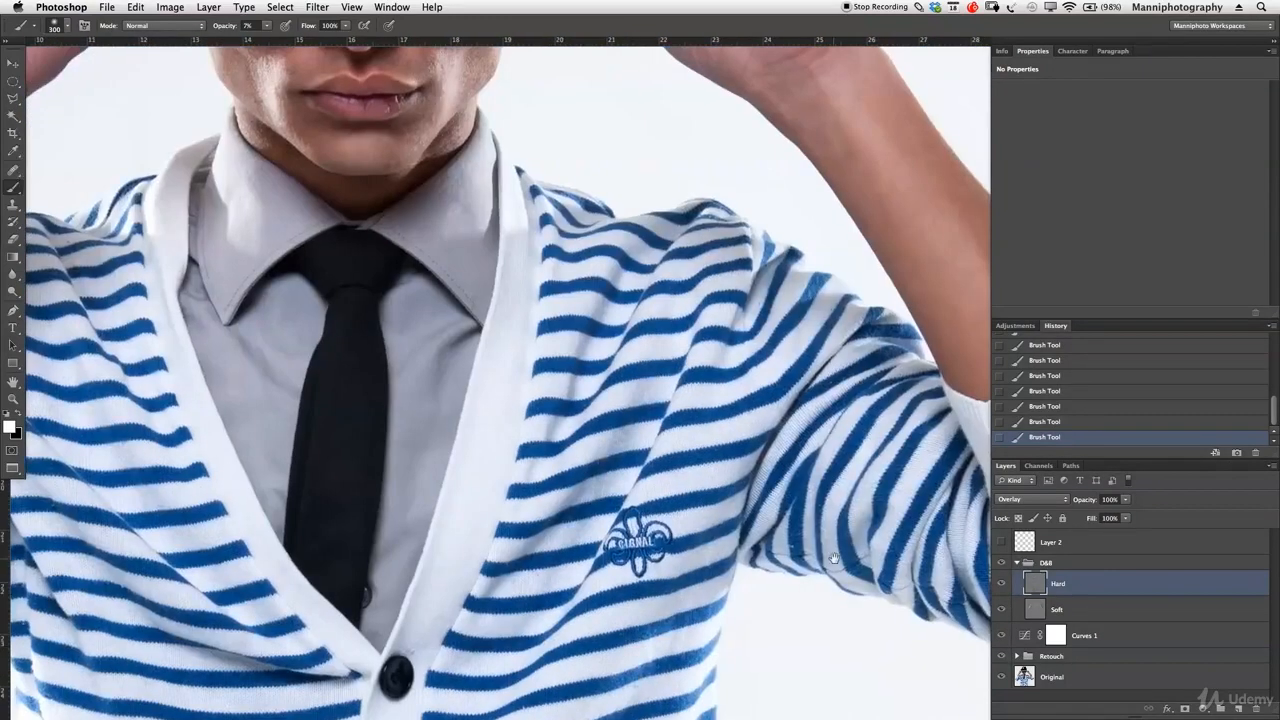
Step: Dodge the cardigan's sleeve and chest folds on both sides with a much smaller white brush
drag(834, 558, 592, 457)
key(bracketleft)
key(bracketleft)
key(bracketleft)
key(bracketleft)
key(bracketleft)
key(bracketleft)
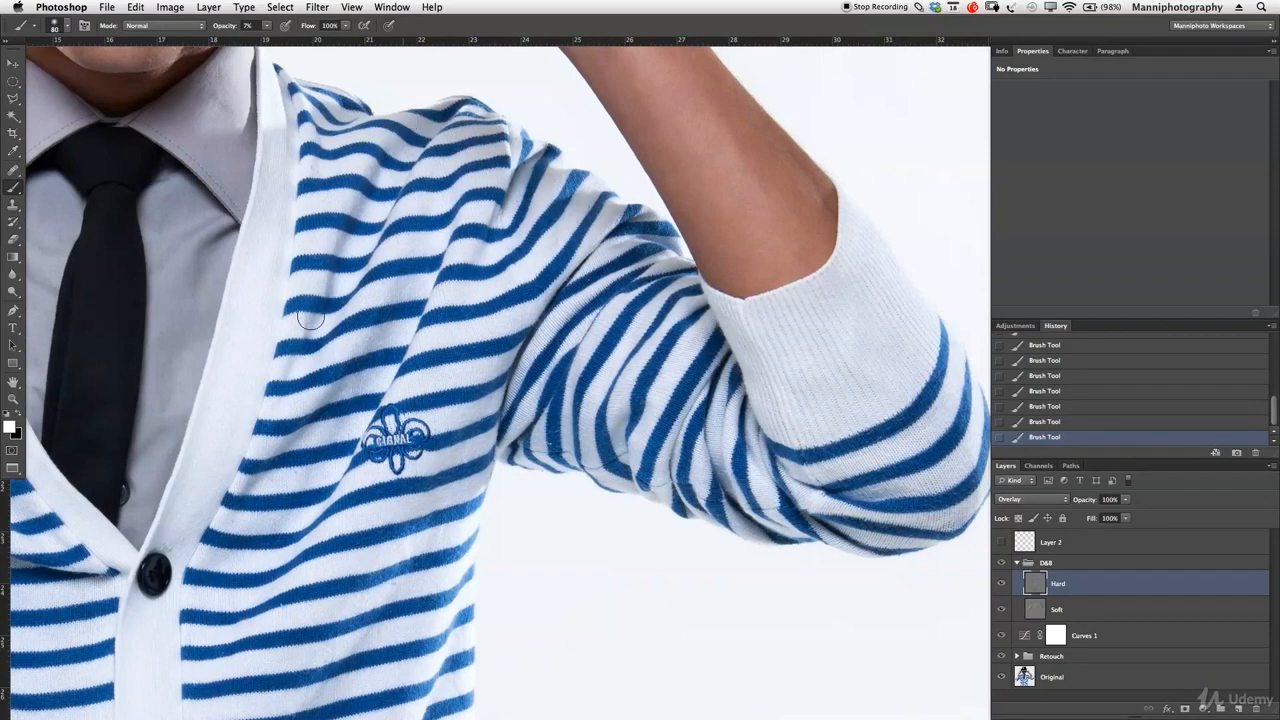
drag(387, 242, 783, 434)
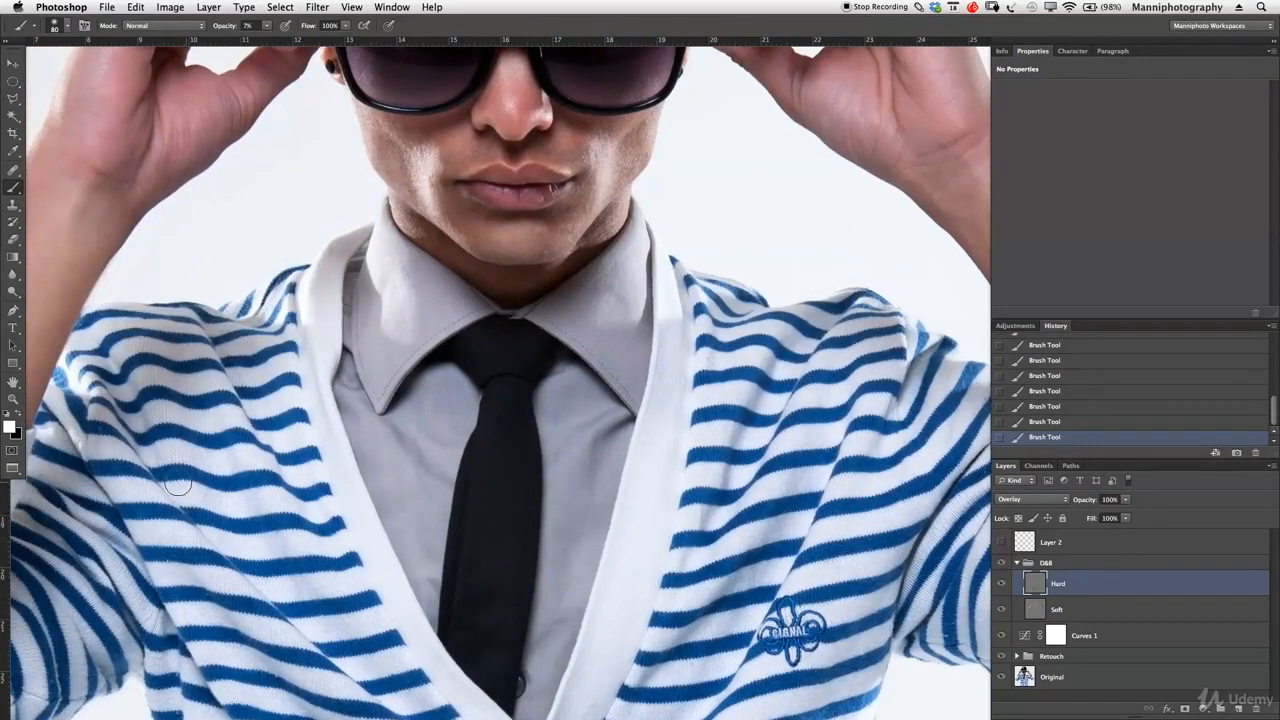
Step: Dodge the cap on the Hard layer with the white brush enlarged to 175 px
key(z)
drag(522, 462, 467, 454)
mouse_move(540, 285)
mouse_down()
mouse_move(571, 283)
mouse_move(648, 487)
mouse_move(622, 452)
mouse_up()
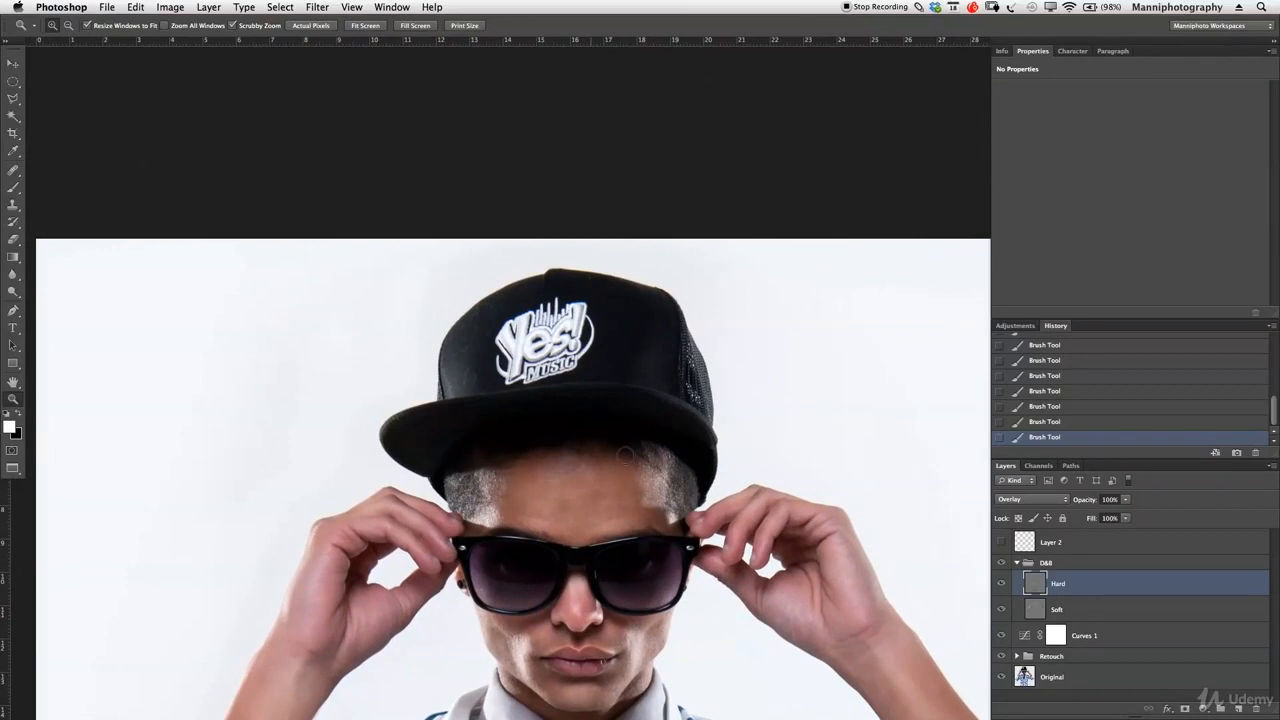
key(b)
key(bracketright)
key(bracketright)
key(bracketright)
key(bracketright)
key(bracketright)
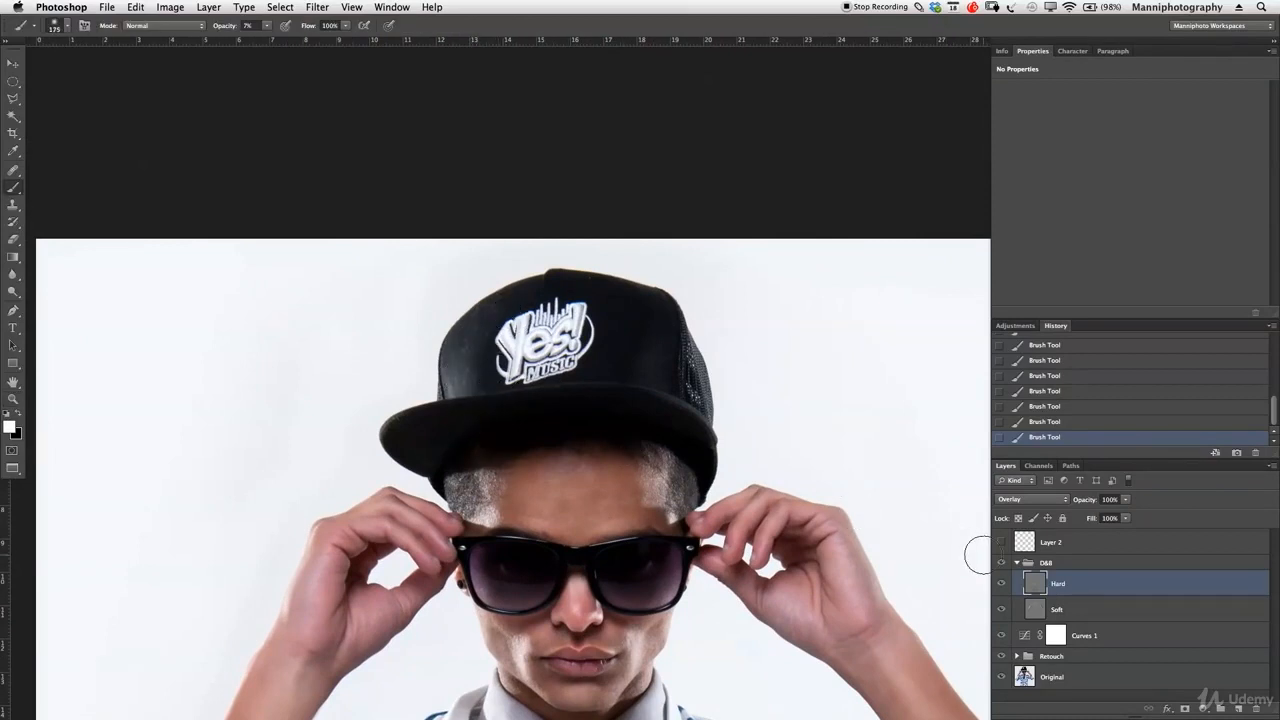
key(bracketleft)
Step: Collapse the D&B group and give the layer list more height
key(z)
drag(776, 522, 638, 399)
click(1016, 562)
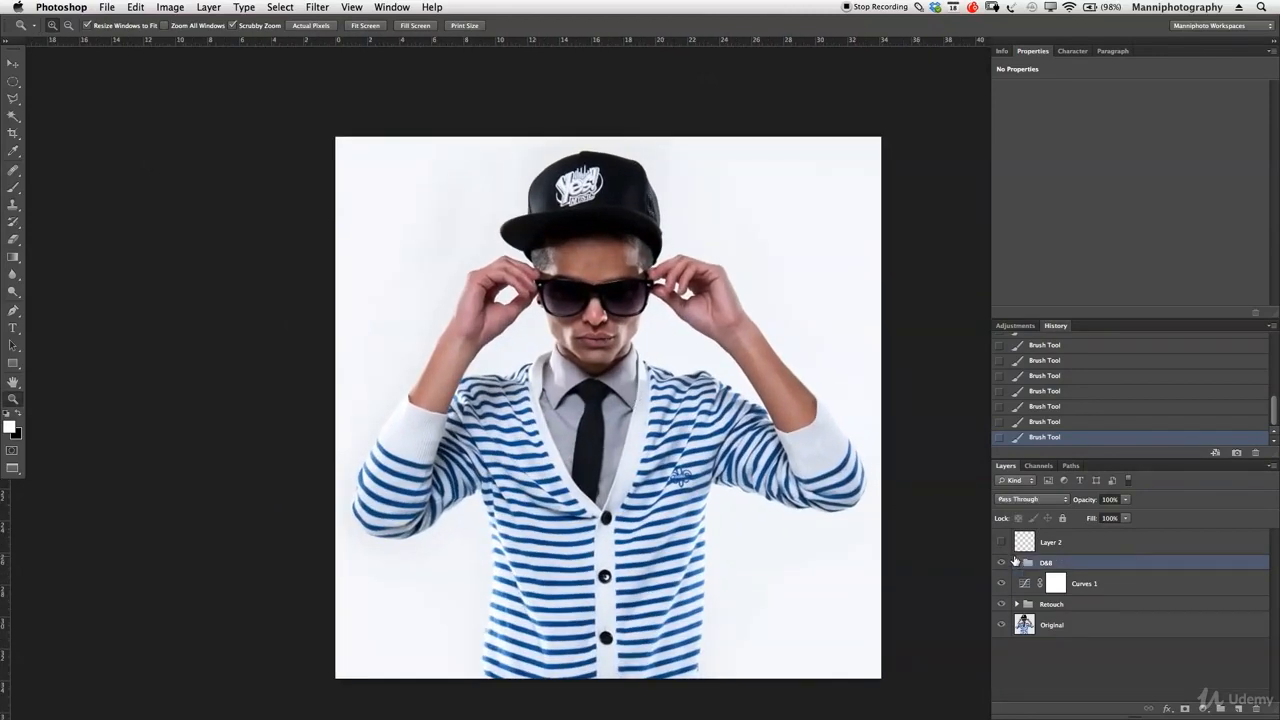
drag(1144, 325, 1147, 209)
drag(1138, 458, 1138, 282)
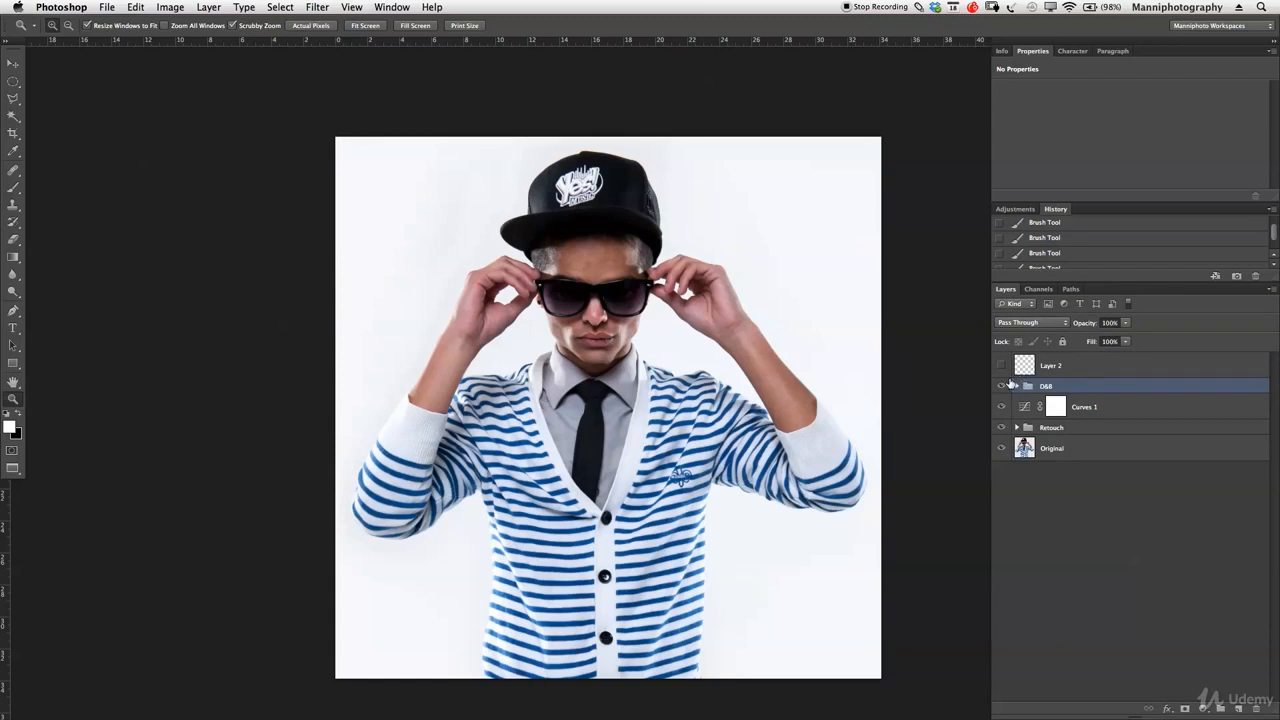
Step: Toggle the D&B group's visibility to compare the portrait with and without the dodging and burning
click(1002, 386)
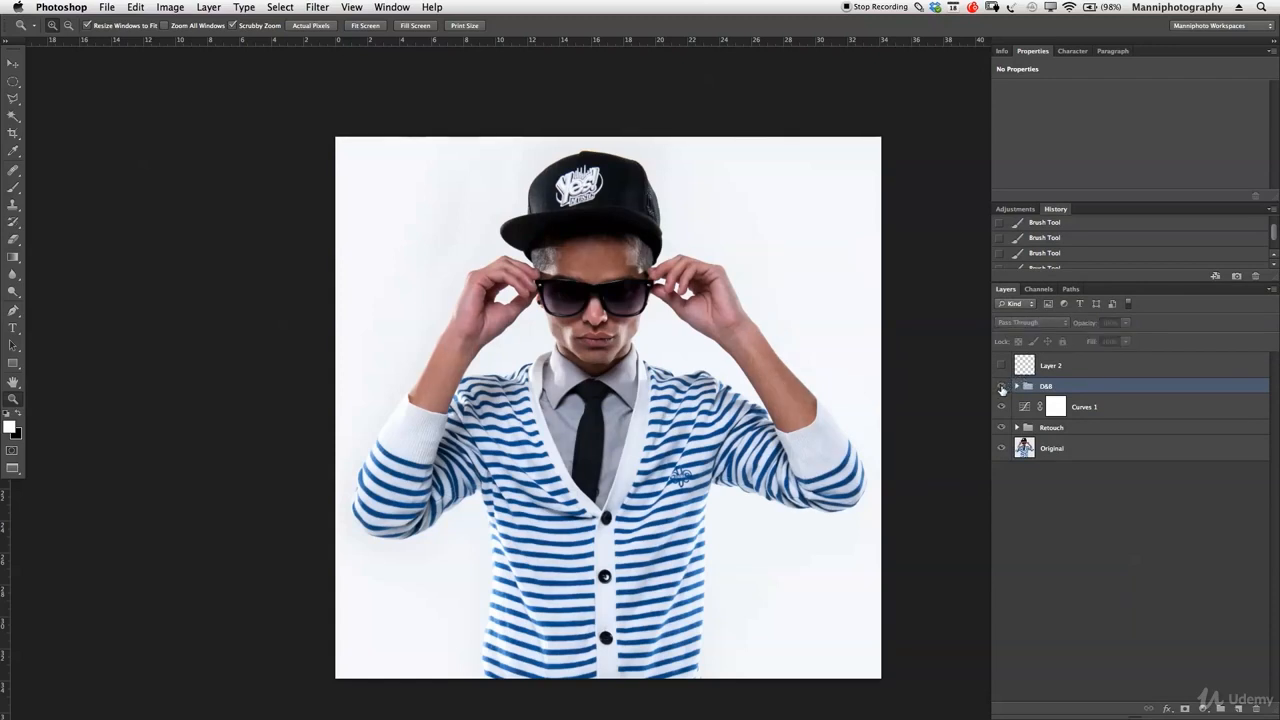
click(1002, 386)
click(1002, 386)
click(1003, 386)
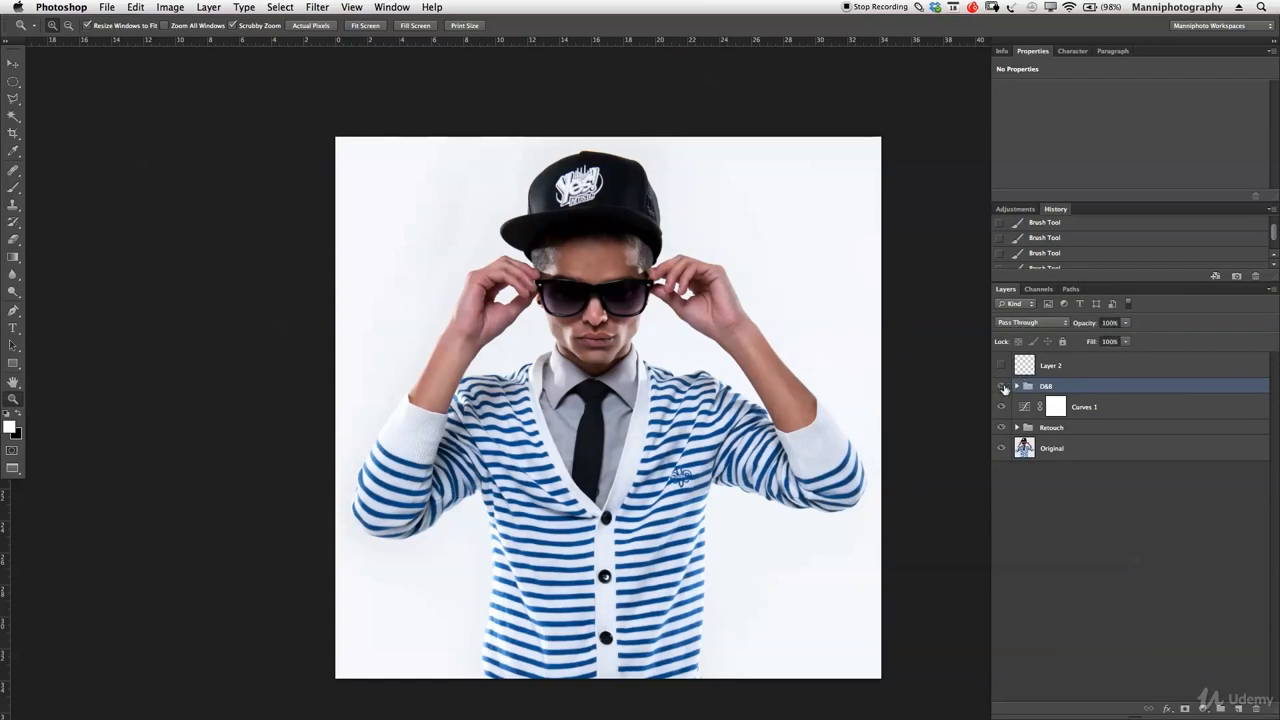
Step: Hide Curves 1, Retouch and Original to examine the D&B group's grey painting up close on its own
drag(1001, 407, 1003, 445)
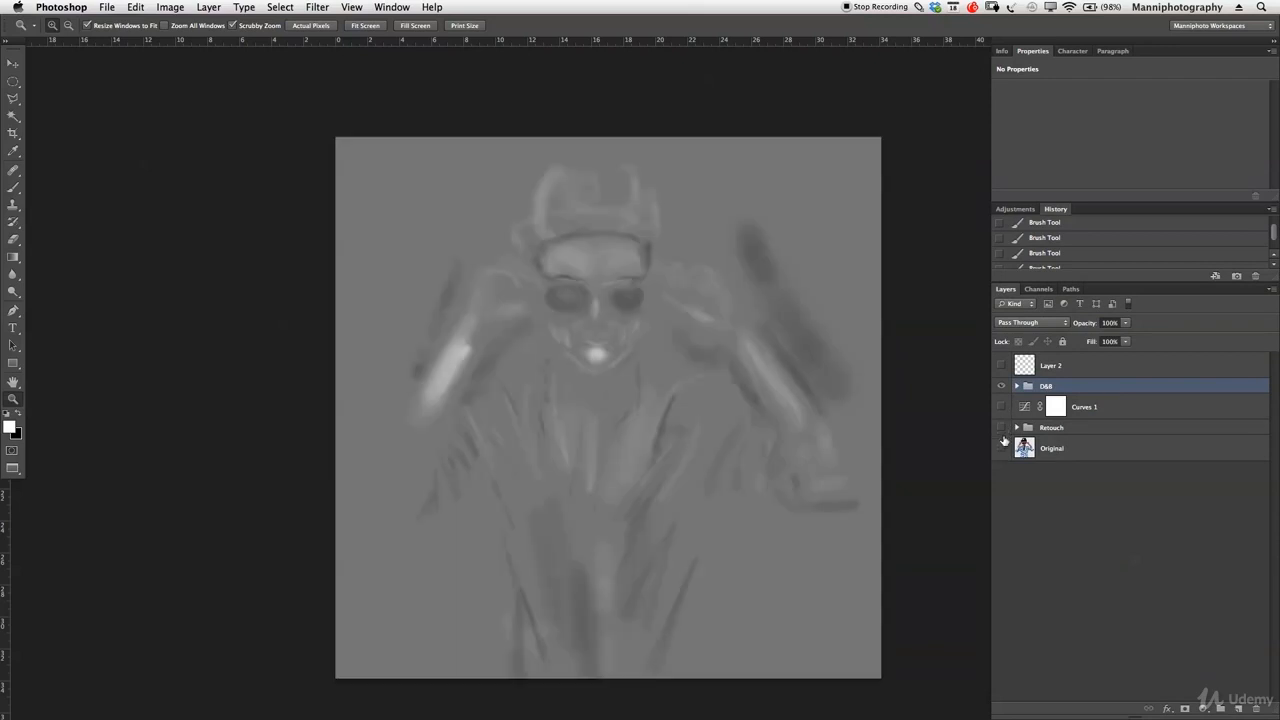
drag(636, 370, 652, 362)
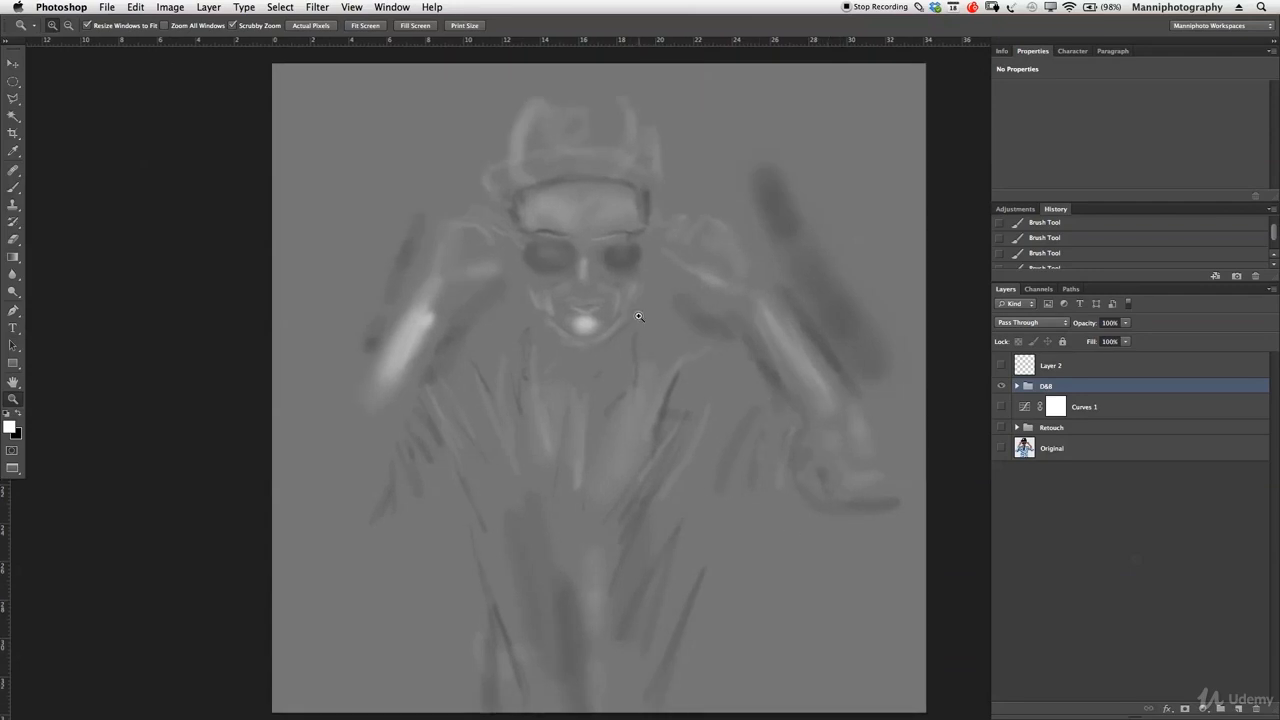
drag(639, 317, 677, 323)
drag(620, 229, 646, 400)
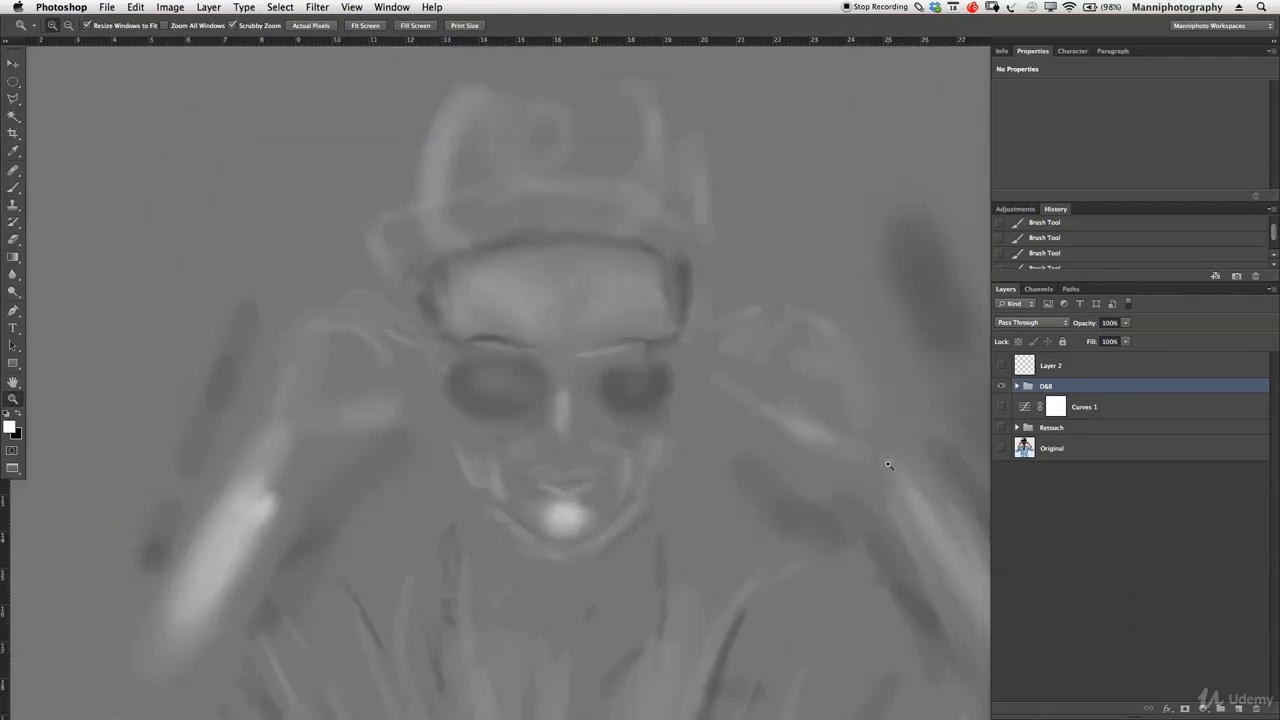
Step: Expand the D&B group and isolate the Hard layer and the Soft layer in turn to compare their brushwork
click(1015, 387)
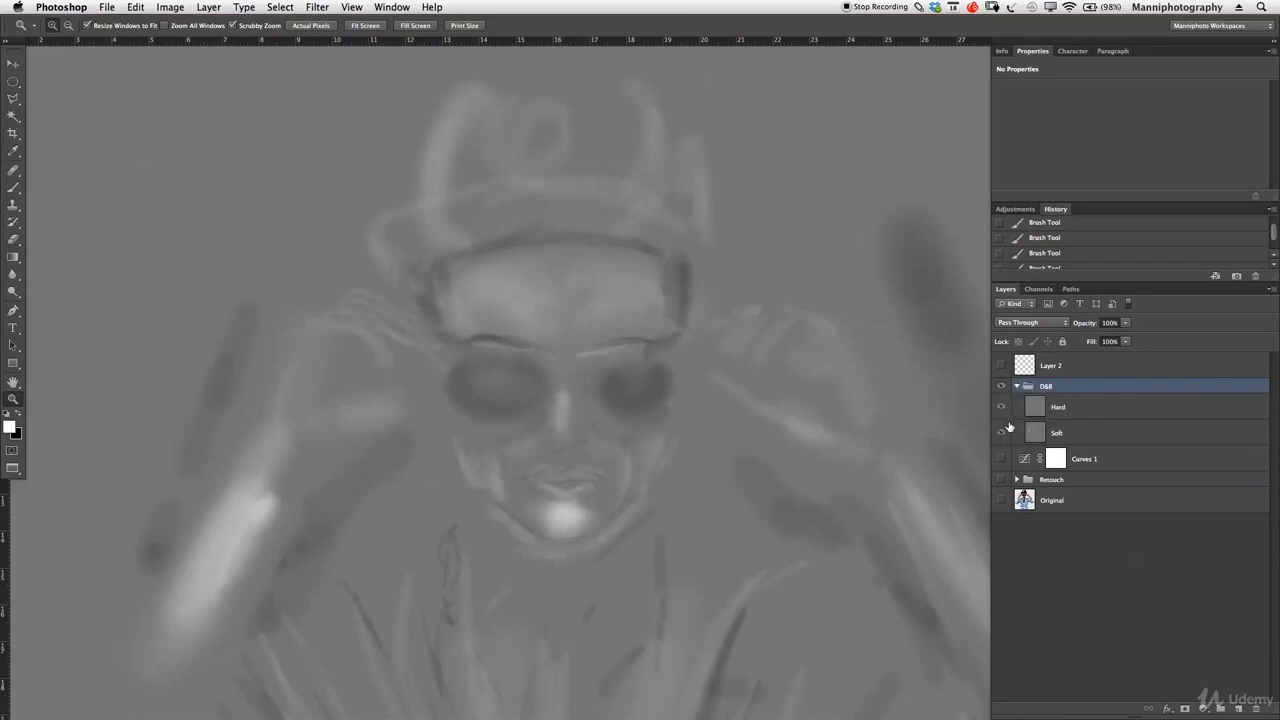
click(1003, 431)
drag(743, 466, 713, 390)
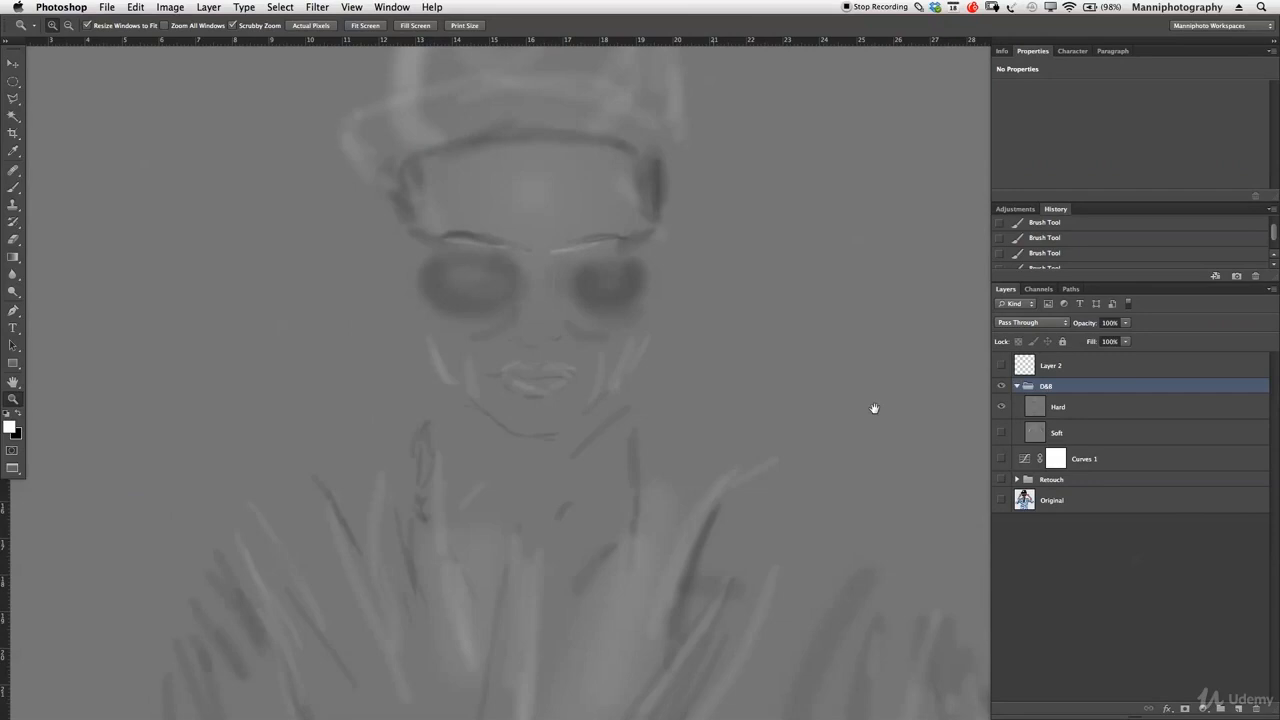
click(1004, 408)
click(1004, 433)
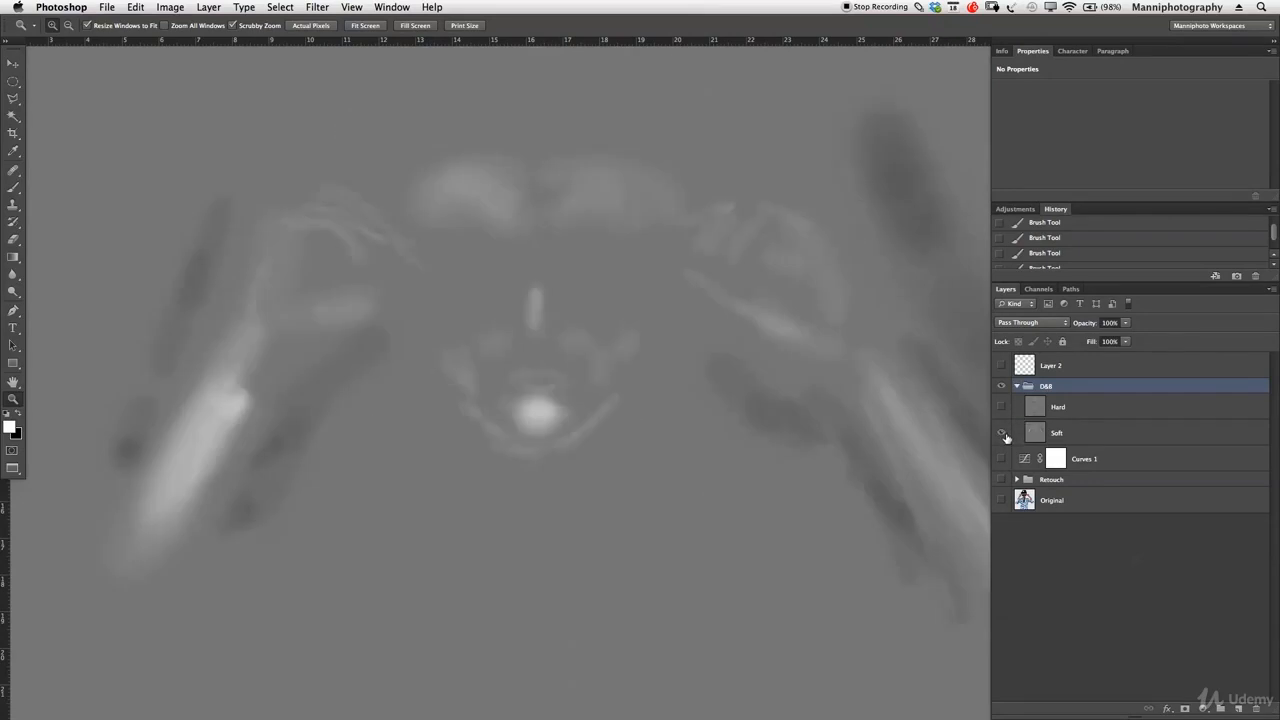
drag(707, 374, 695, 401)
alt+click(688, 385)
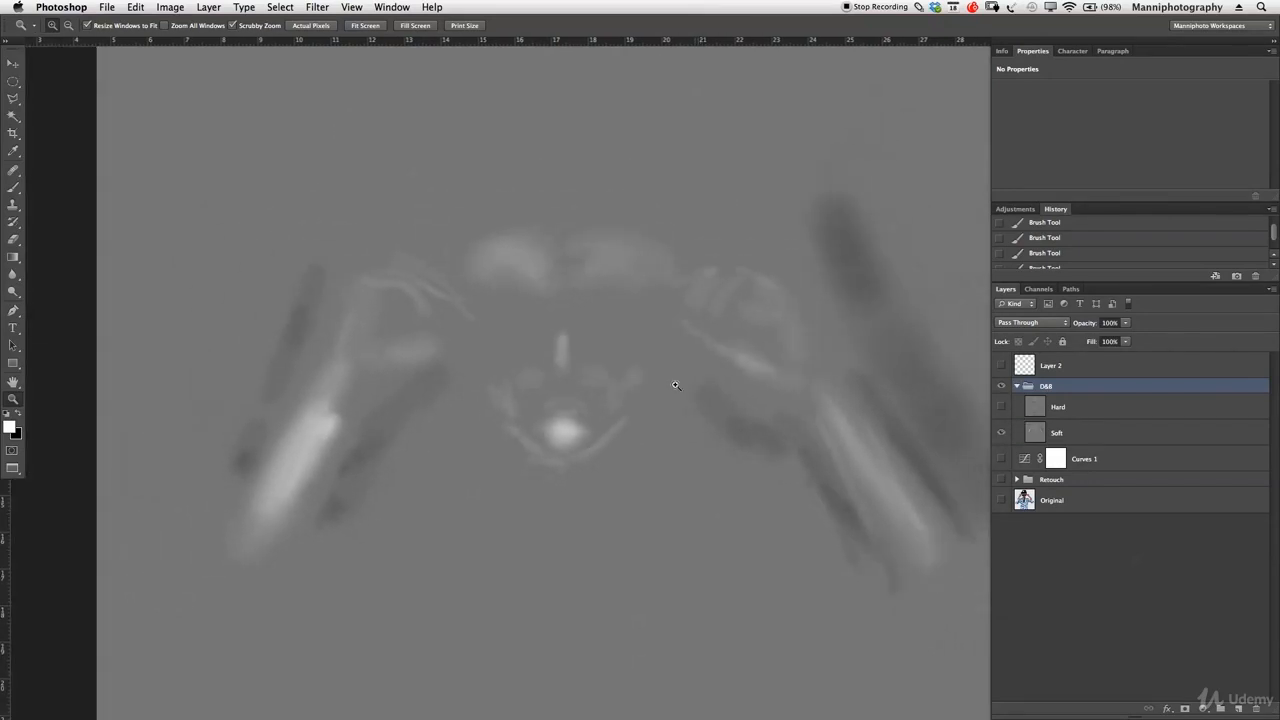
drag(700, 420, 699, 416)
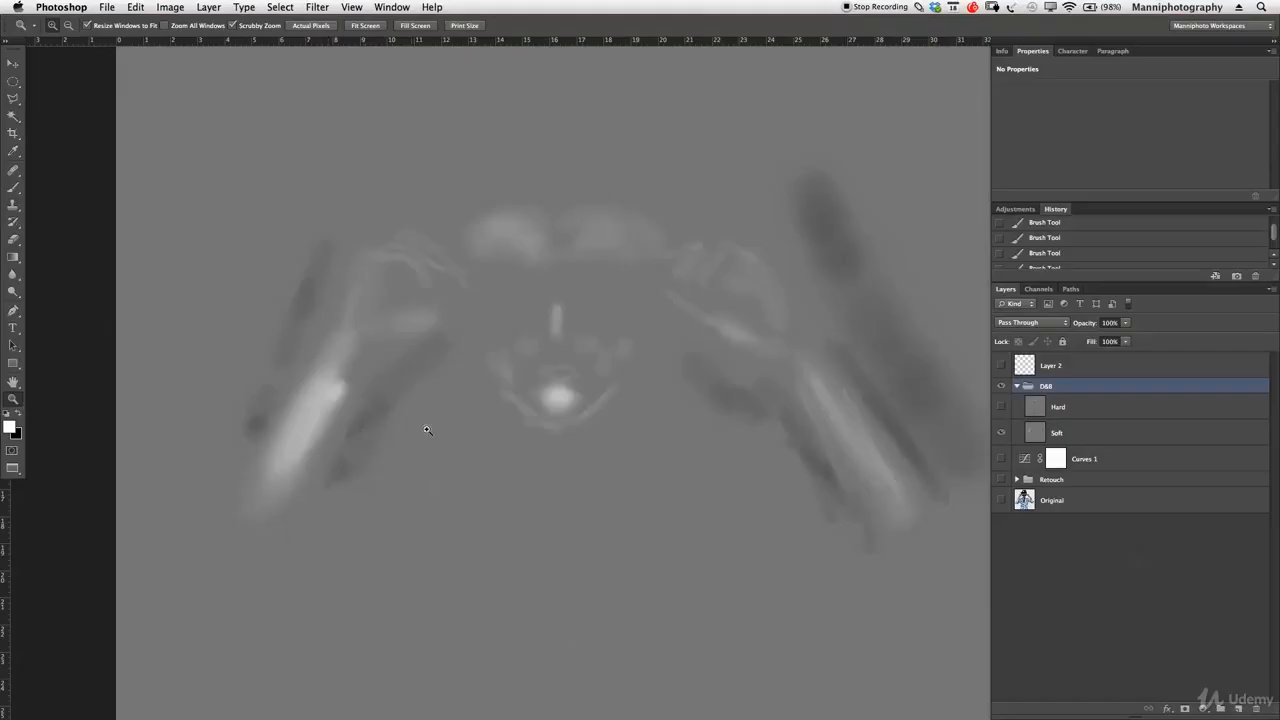
Step: Check the Soft and Hard layers' blend modes, restore all hidden retouching layers, and collapse the D&B group
click(1072, 436)
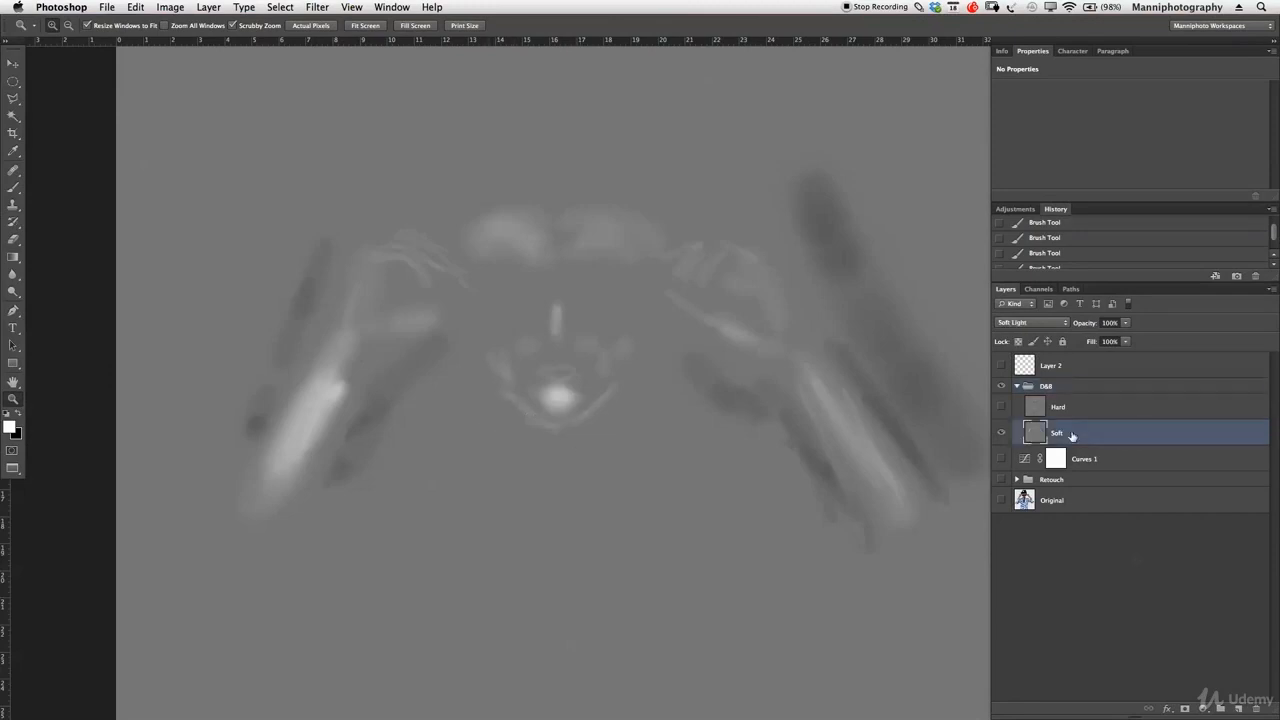
click(1001, 407)
click(1072, 417)
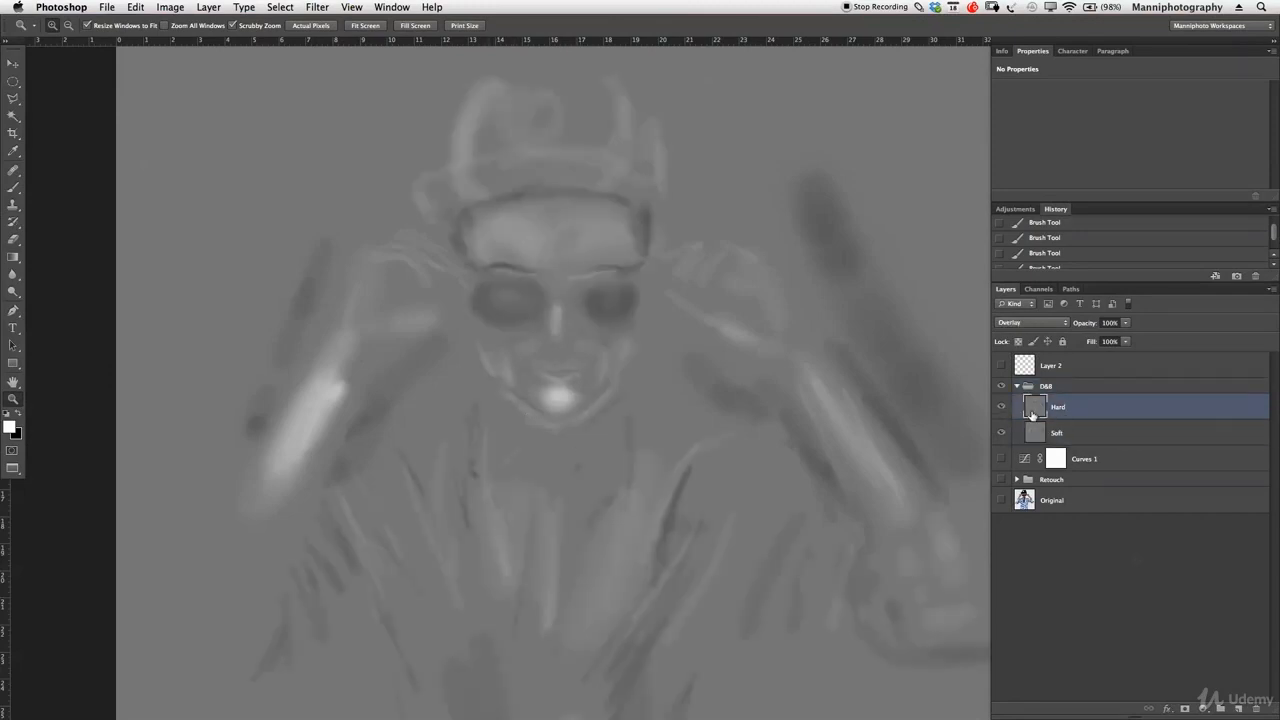
drag(1002, 459, 1002, 503)
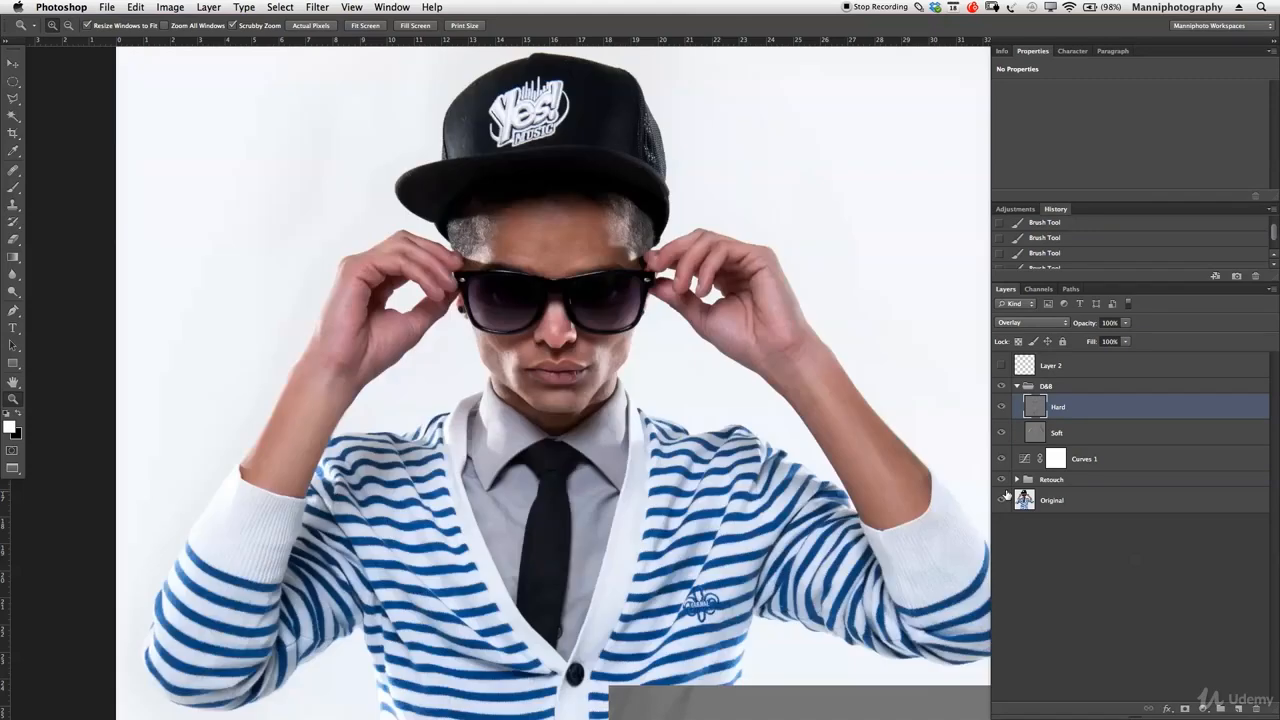
click(1017, 387)
Step: Stamp all visible layers into a new layer directly above the D&B group and name it Master
click(1094, 410)
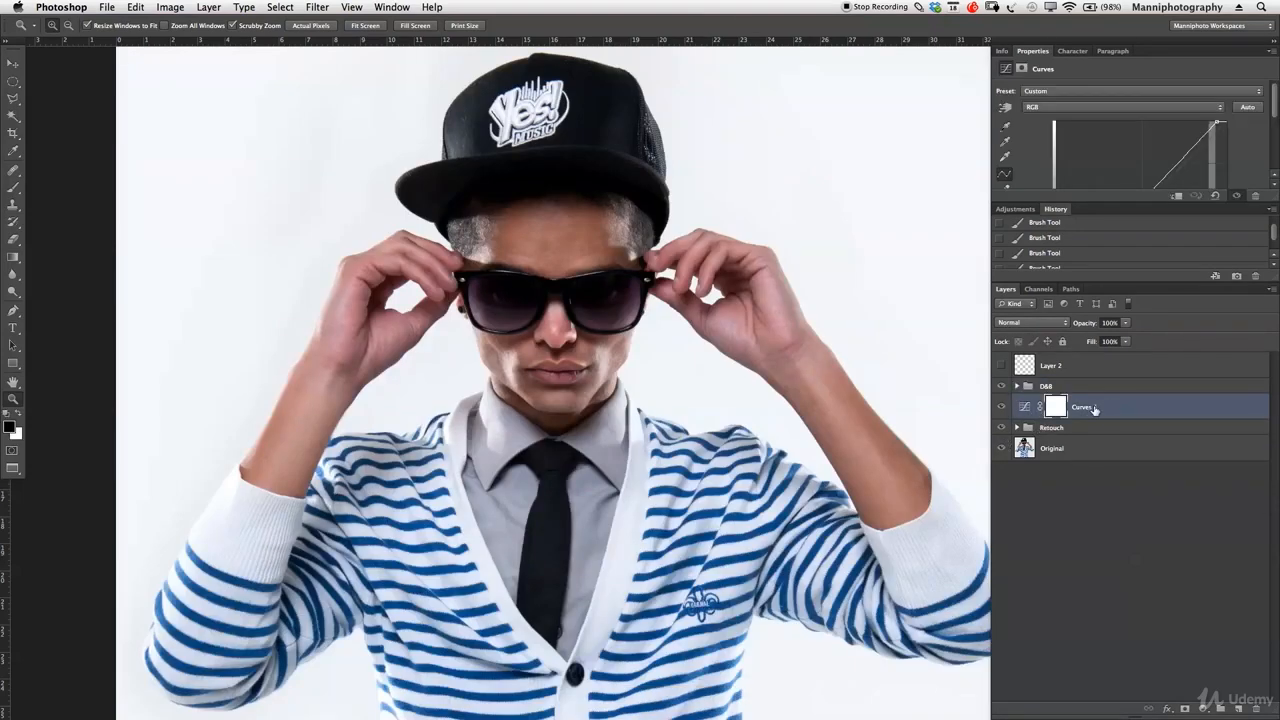
drag(553, 451, 520, 438)
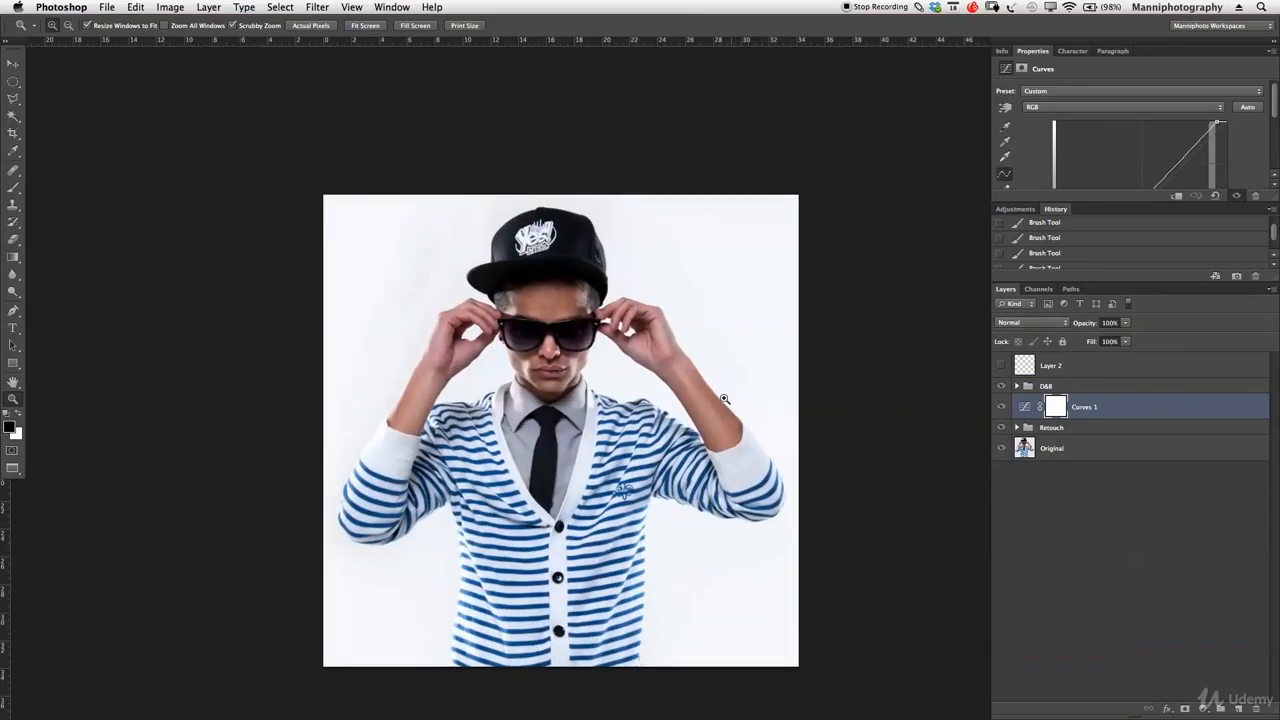
scroll(650, 372, down, 2)
drag(650, 372, 664, 361)
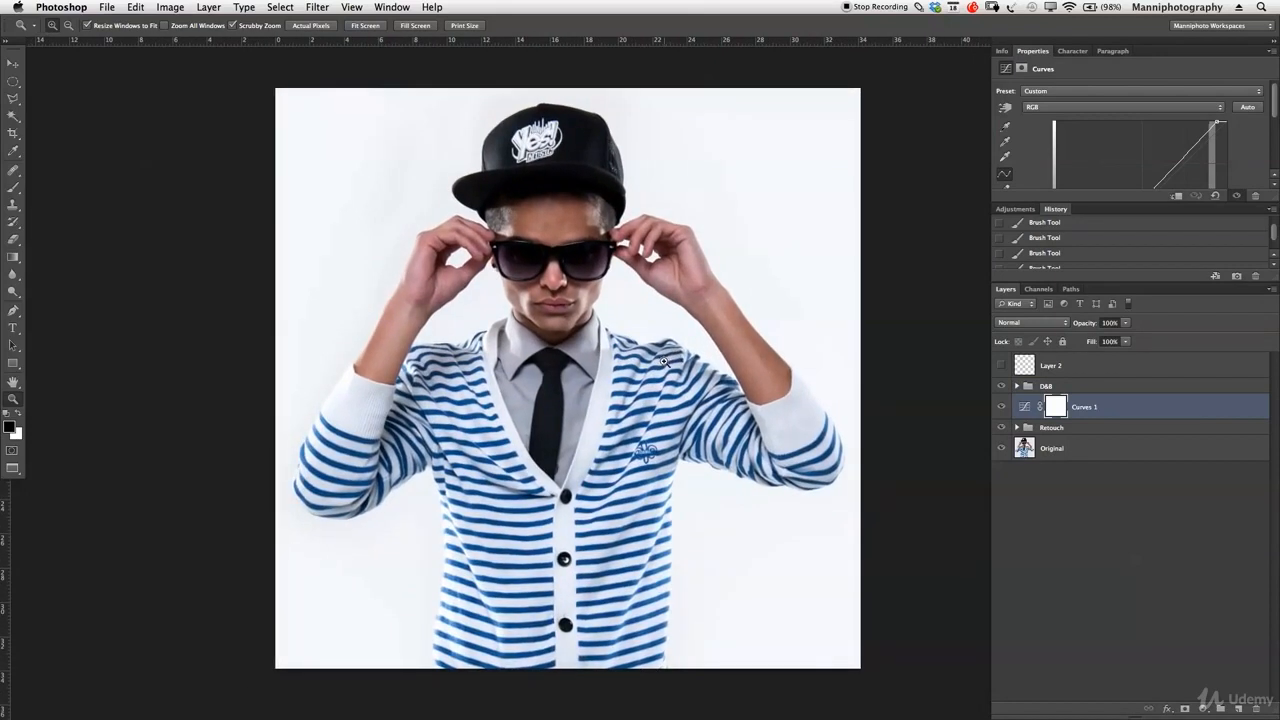
click(1090, 389)
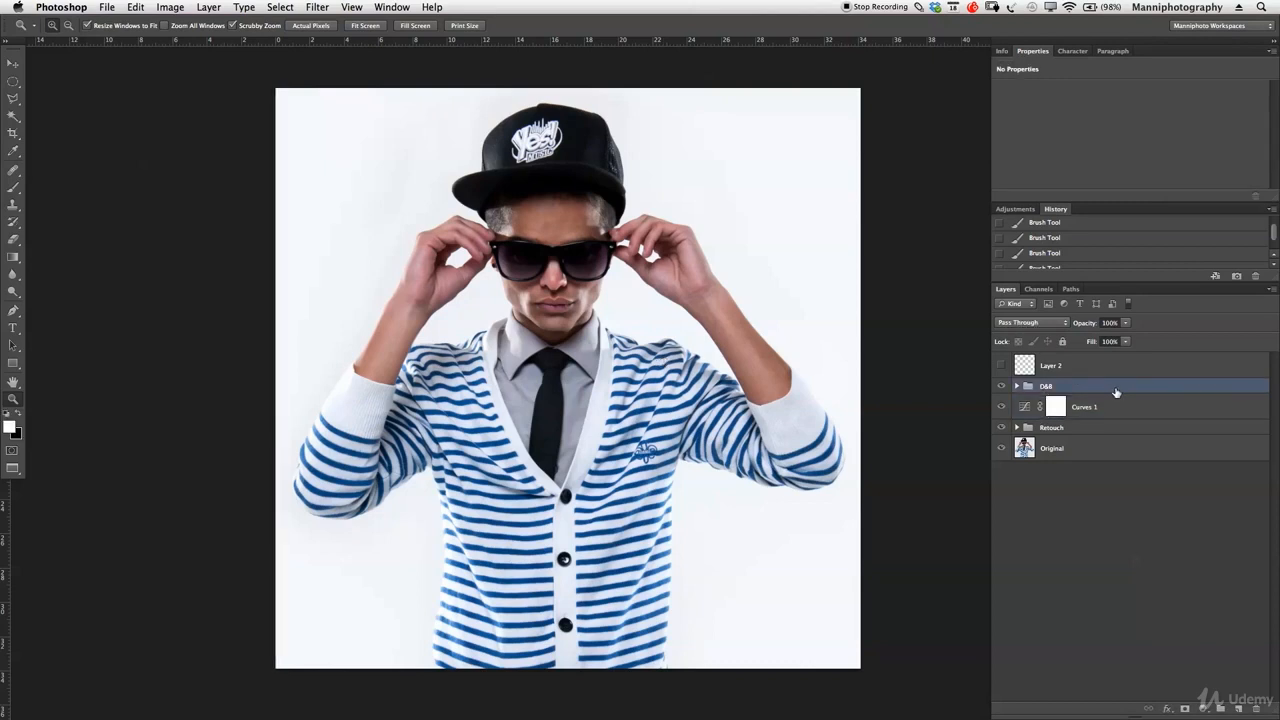
key(super+alt+shift+e)
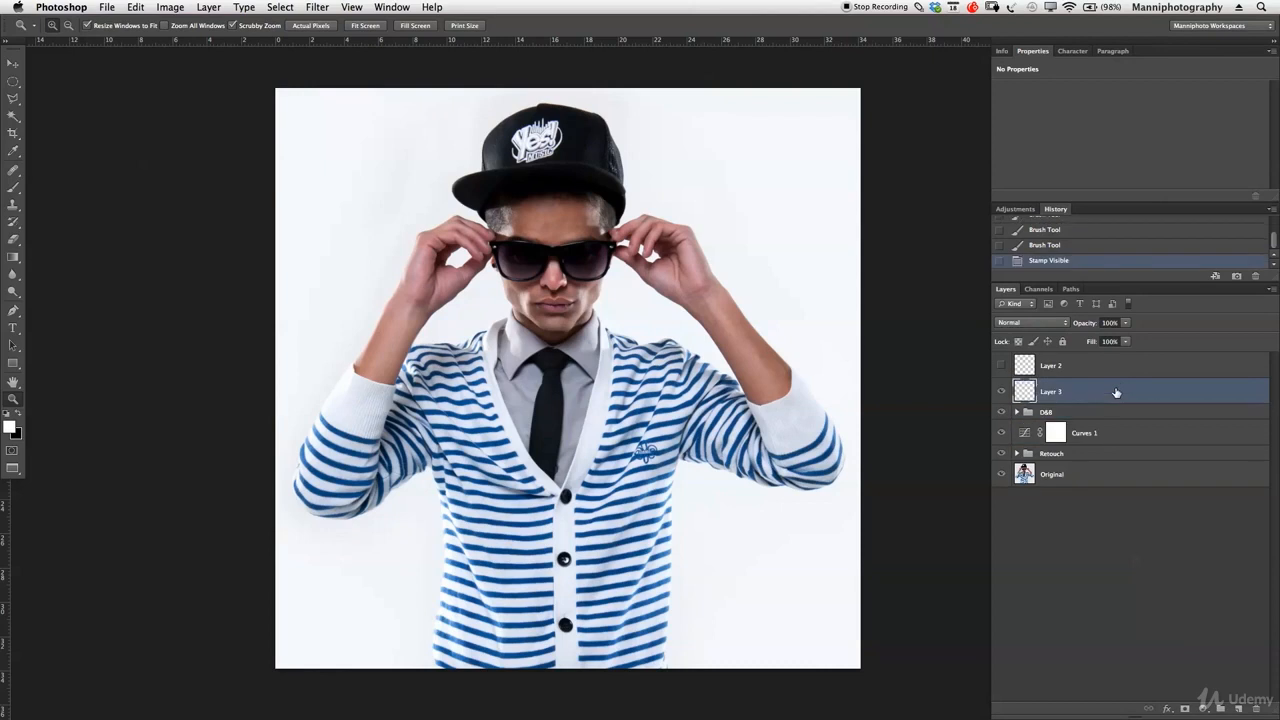
double_click(1052, 392)
text(Master)
key(Return)
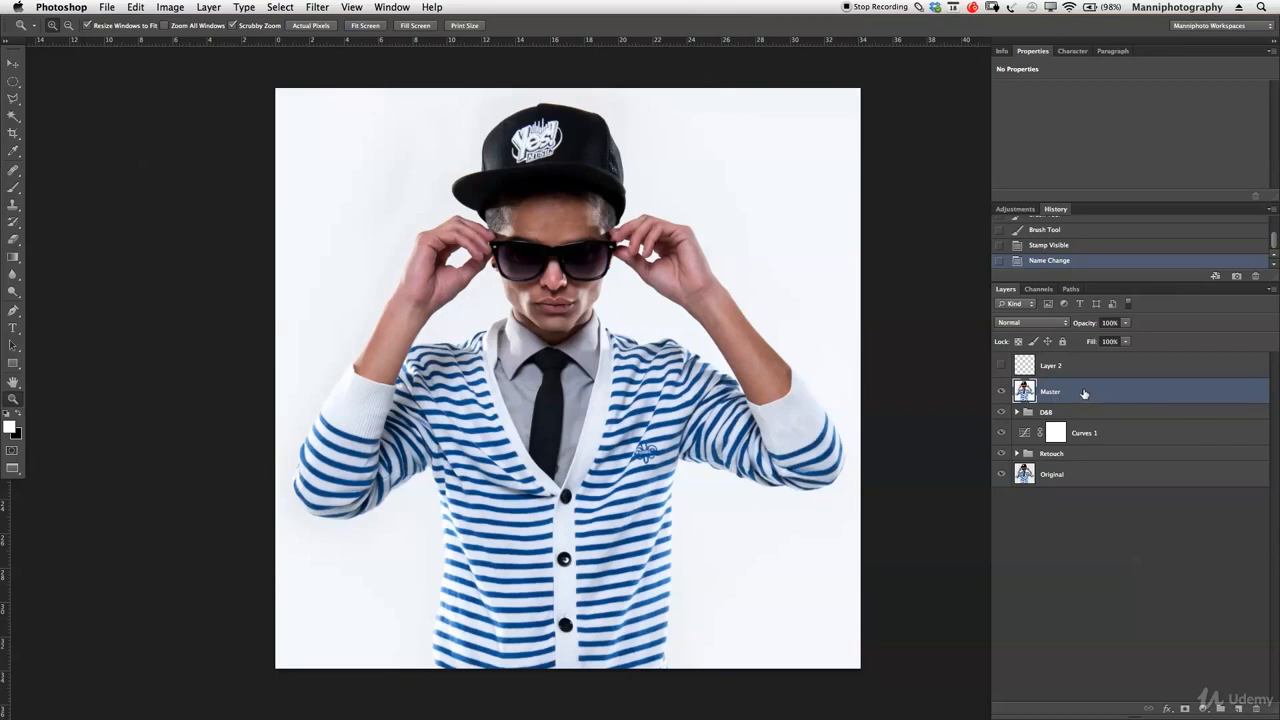
Step: Open Nik Software's Color Efex Pro 4 on the Master layer and reposition its window
click(352, 7)
mouse_move(317, 7)
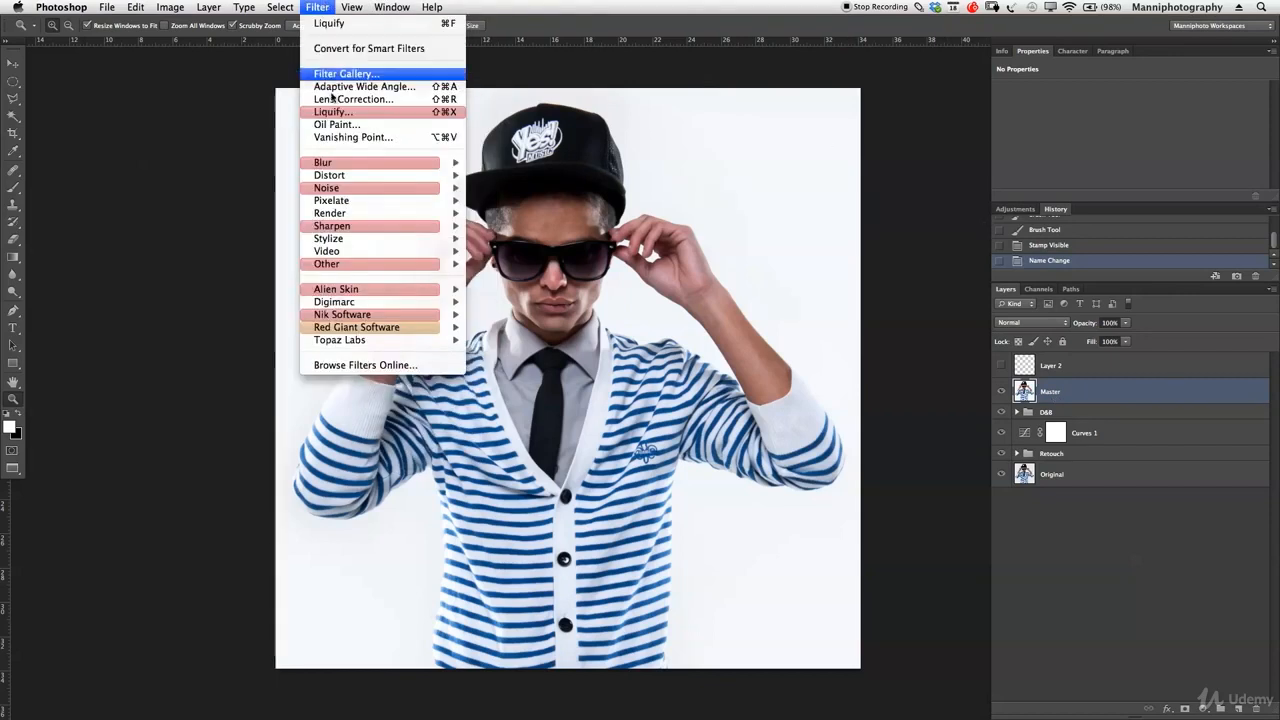
mouse_move(362, 315)
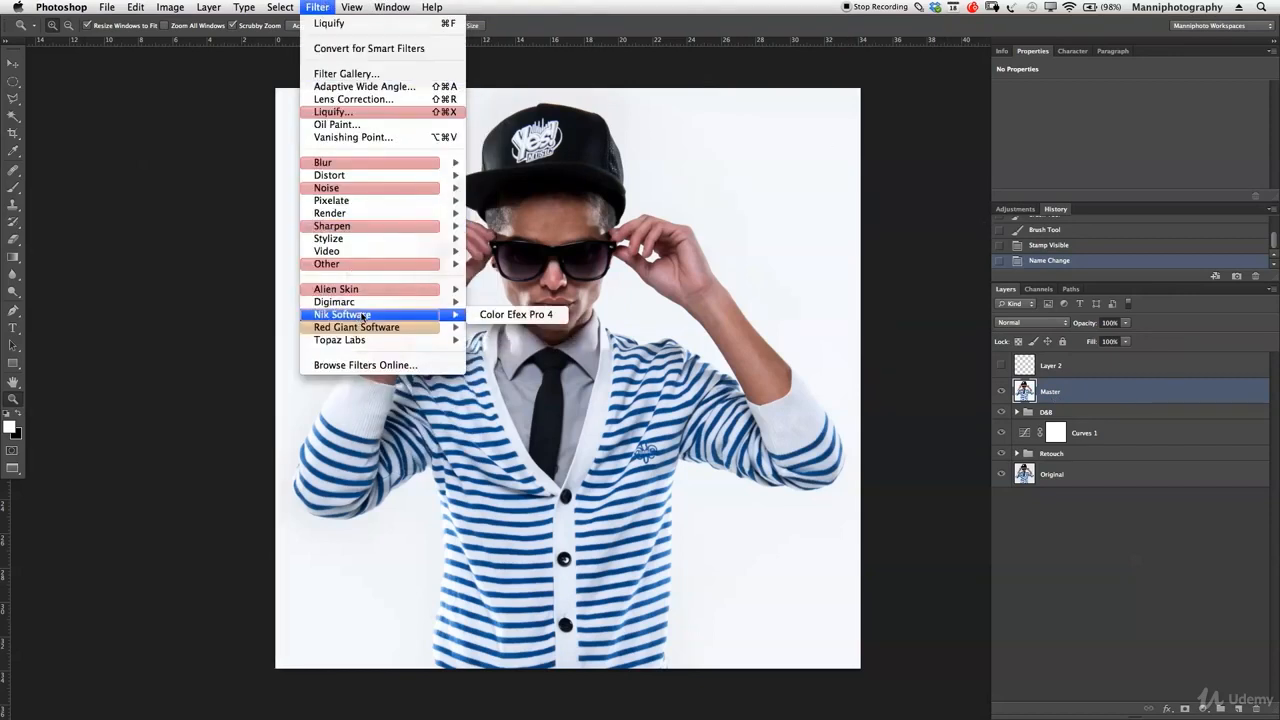
click(527, 315)
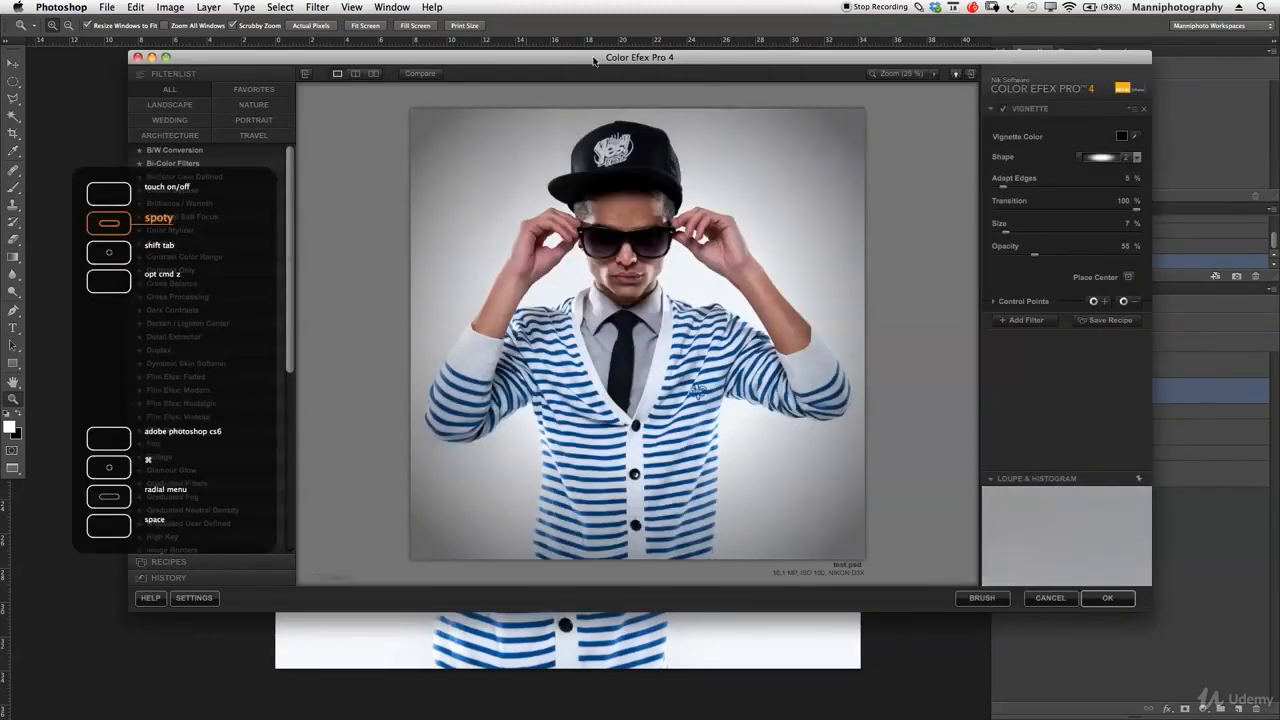
drag(593, 61, 537, 80)
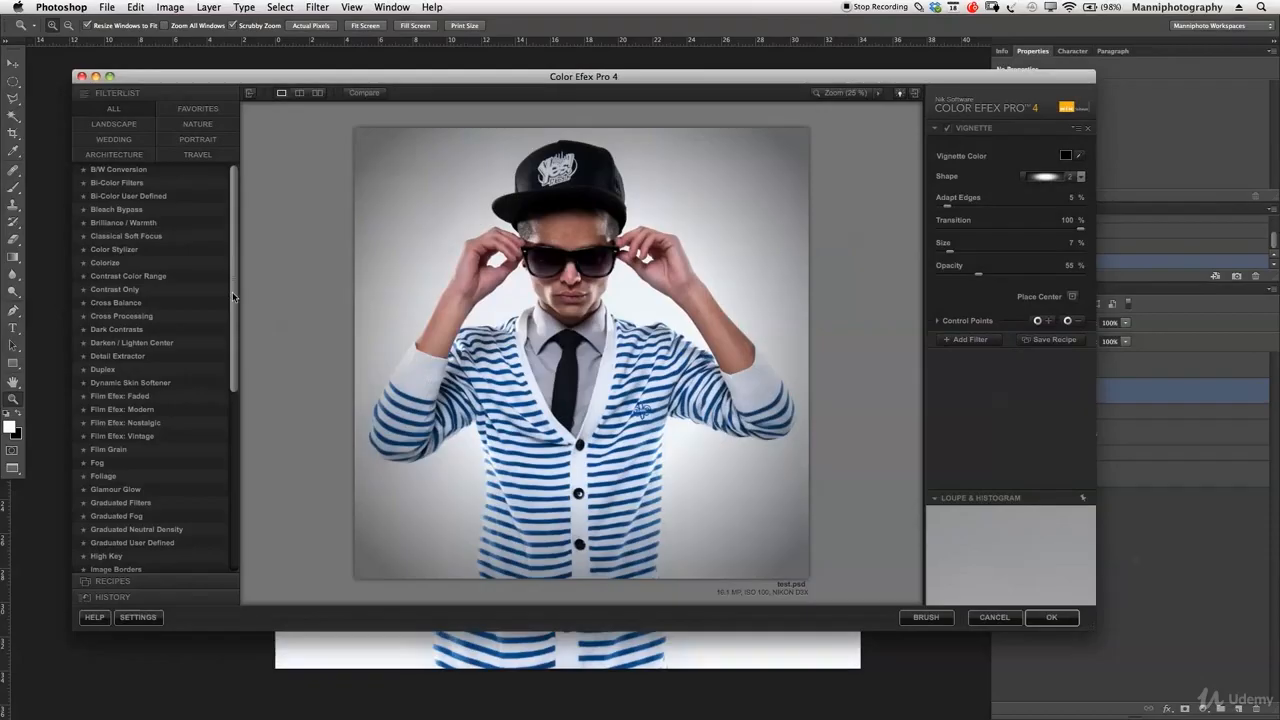
Step: Choose the Ink filter for the portrait and enlarge the Color Efex Pro 4 window
drag(234, 297, 236, 378)
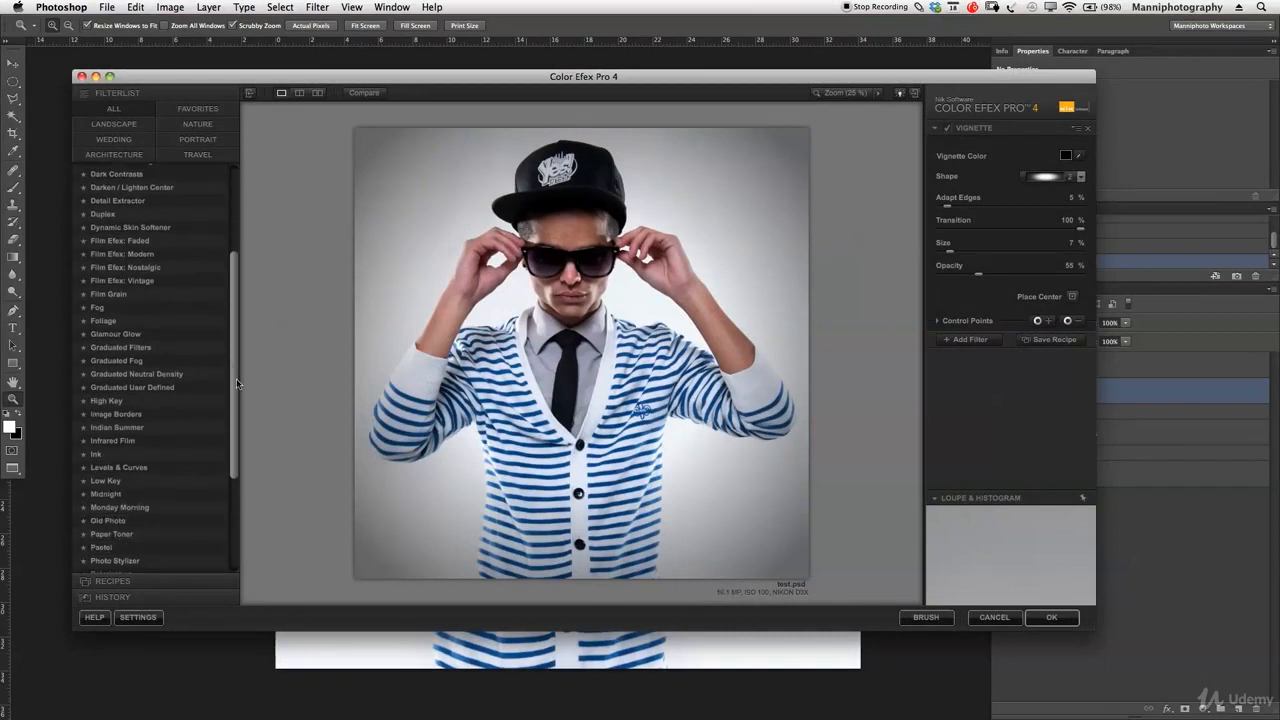
click(133, 455)
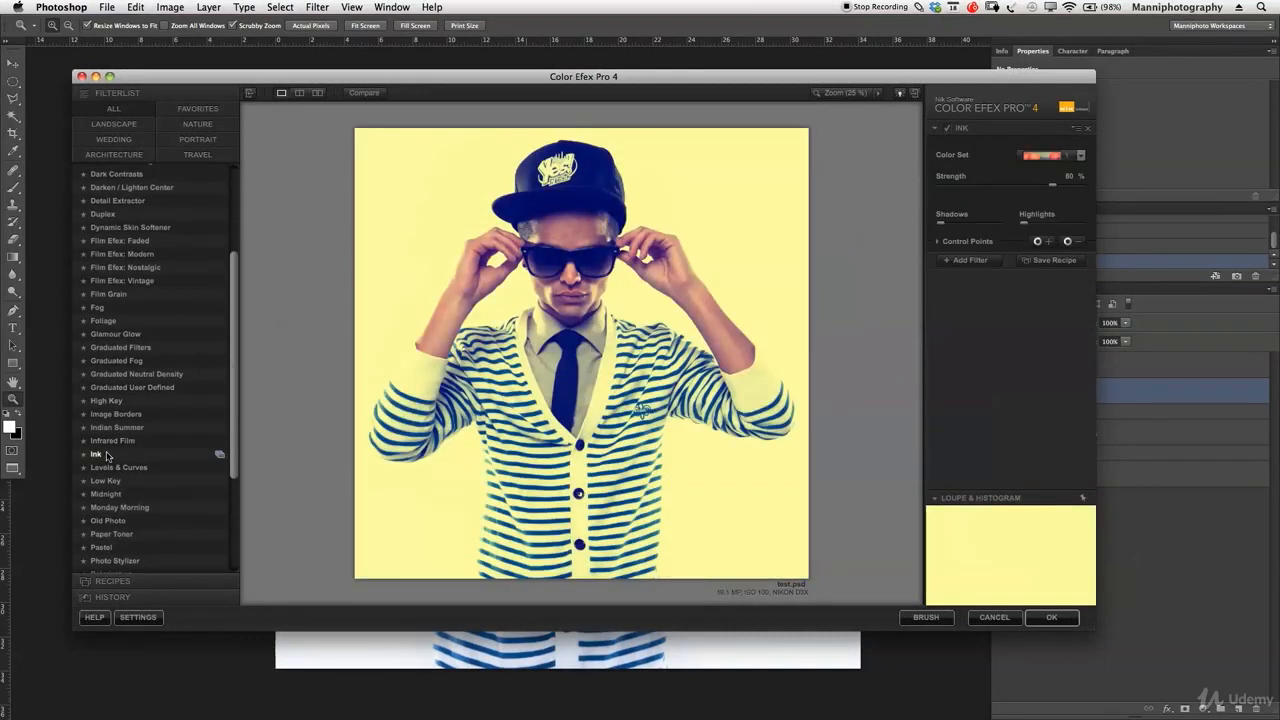
click(102, 452)
drag(556, 77, 567, 55)
drag(1109, 610, 1112, 641)
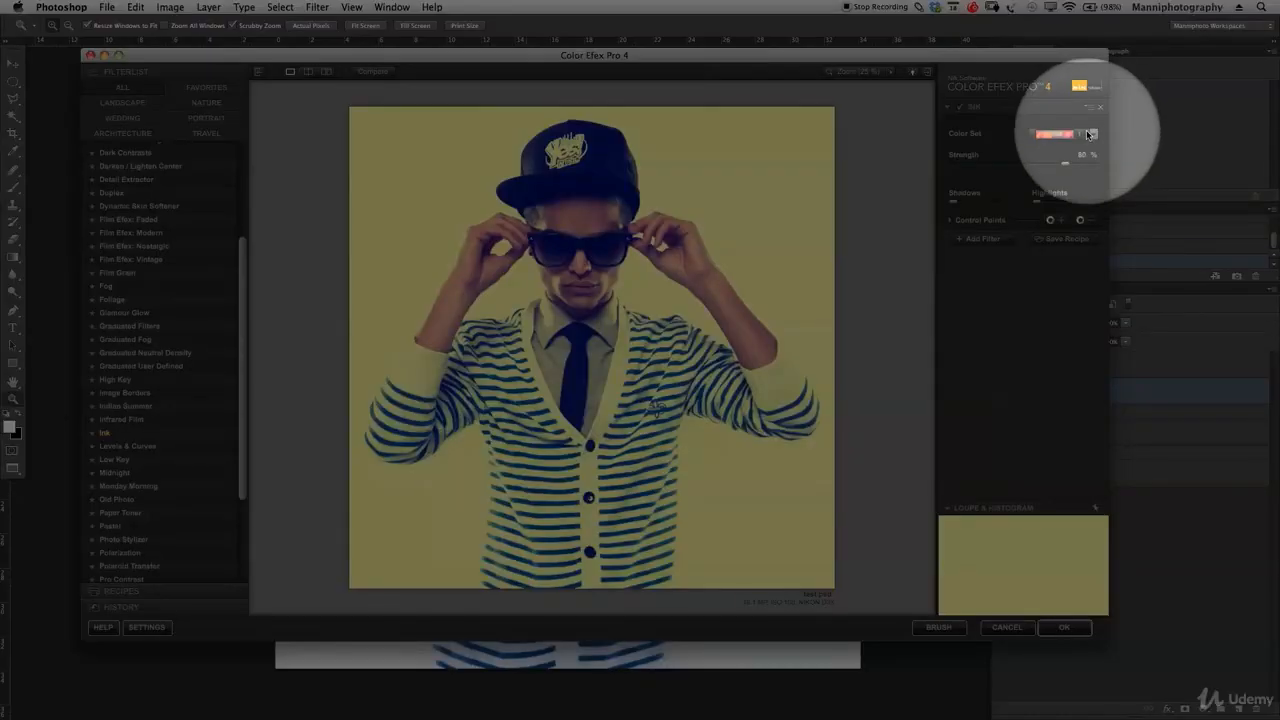
Step: Apply the Ink filter with color set 1, strength 10% and slightly raised shadow protection
click(1092, 134)
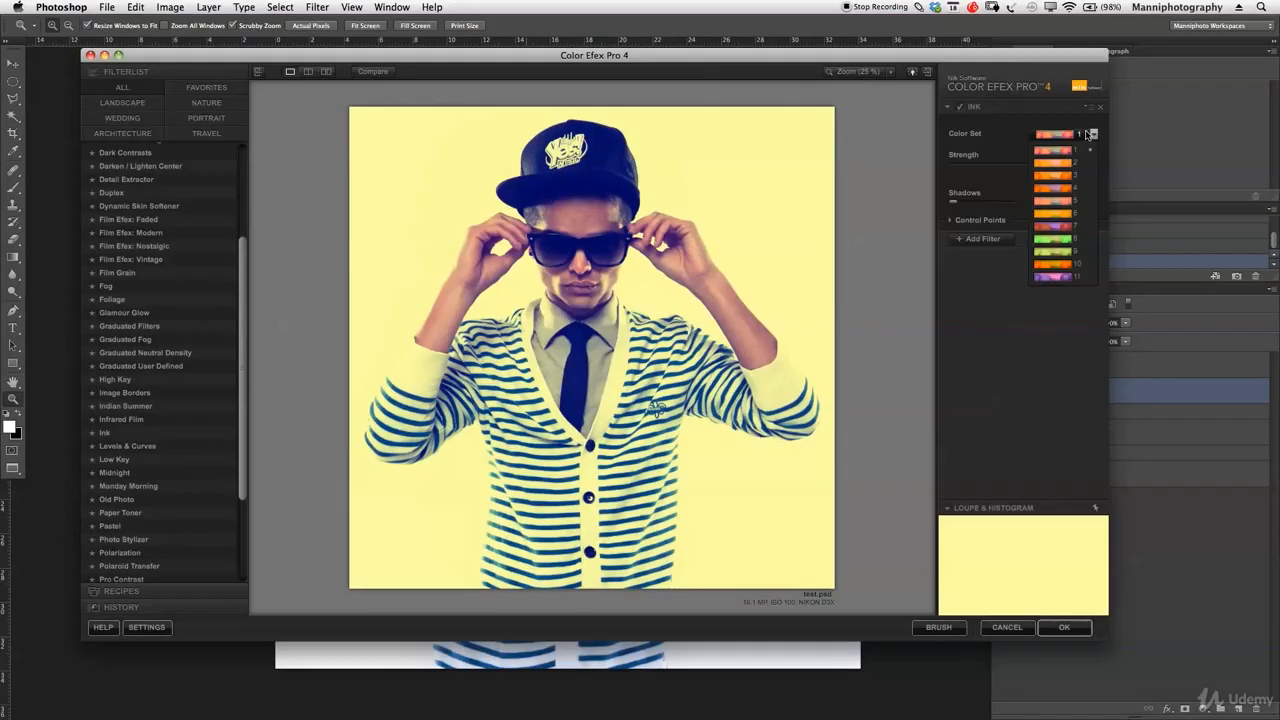
click(1059, 151)
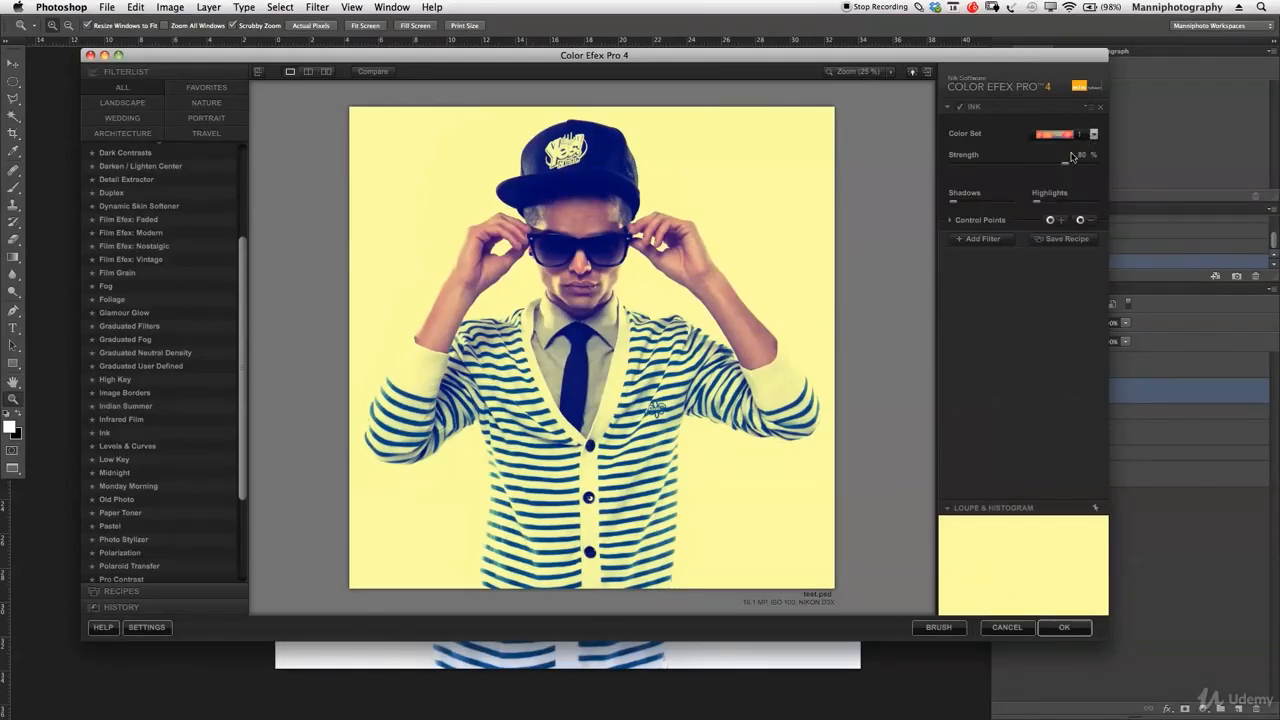
drag(1066, 163, 971, 168)
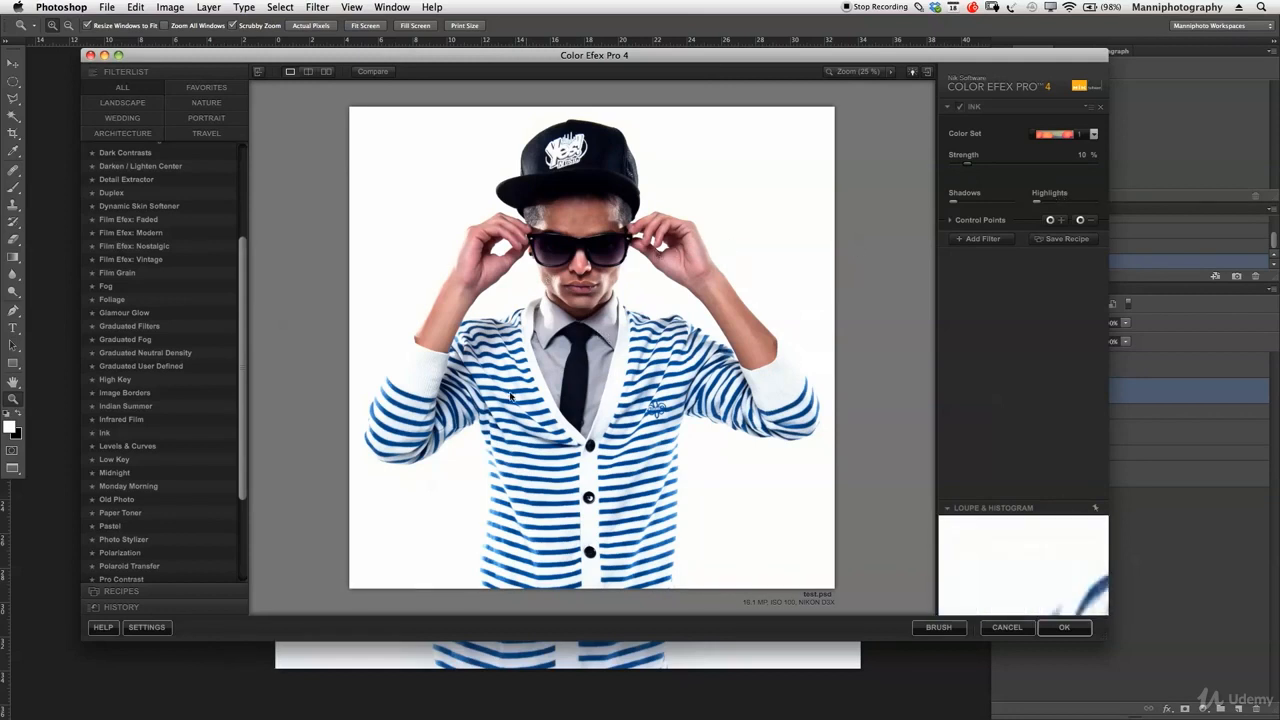
mouse_move(957, 205)
mouse_down()
mouse_move(994, 206)
mouse_move(948, 207)
mouse_move(959, 205)
mouse_up()
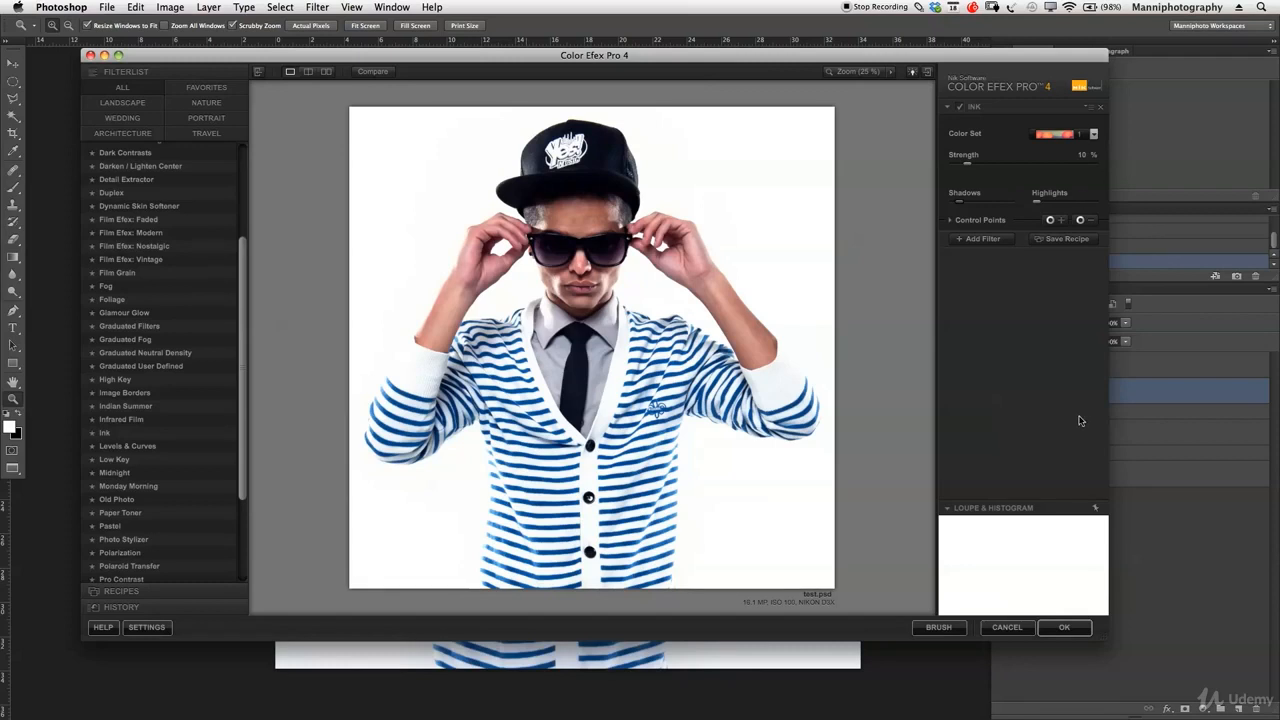
click(1085, 630)
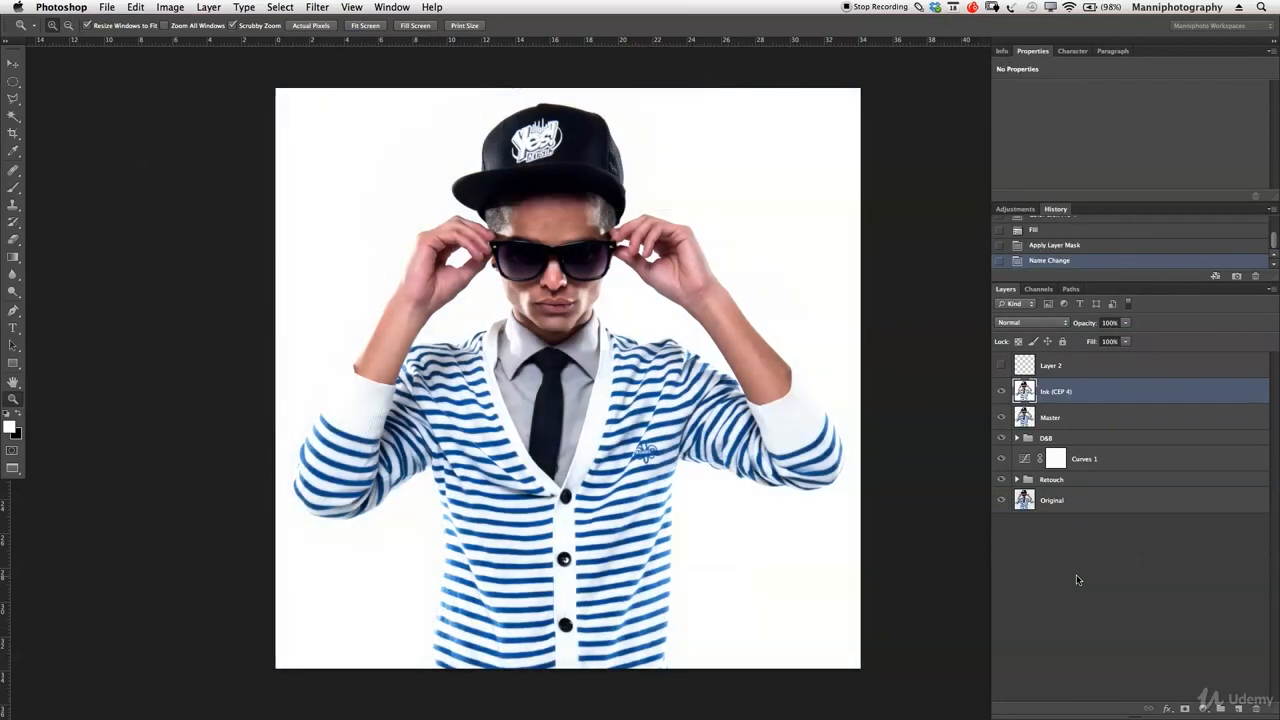
Step: Toggle the Ink (CEP 4) layer's visibility to compare the portrait before and after the filter
click(1002, 393)
click(1002, 393)
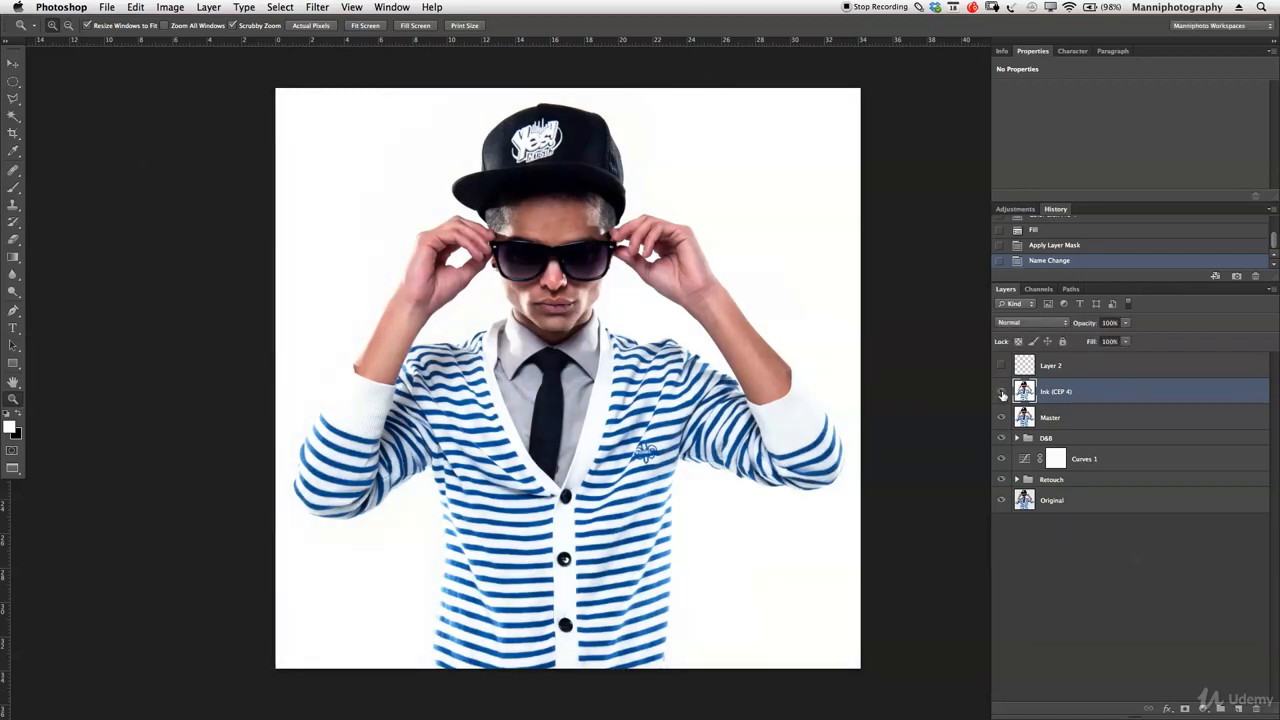
click(1002, 393)
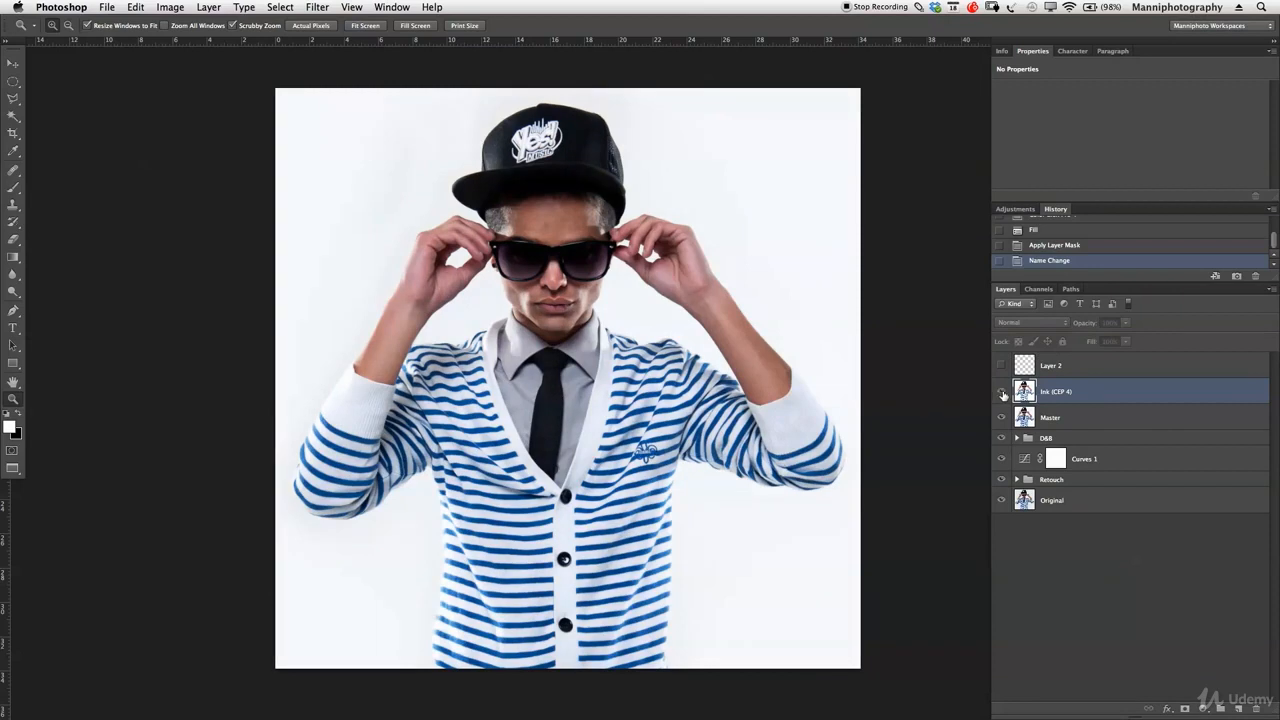
click(1002, 393)
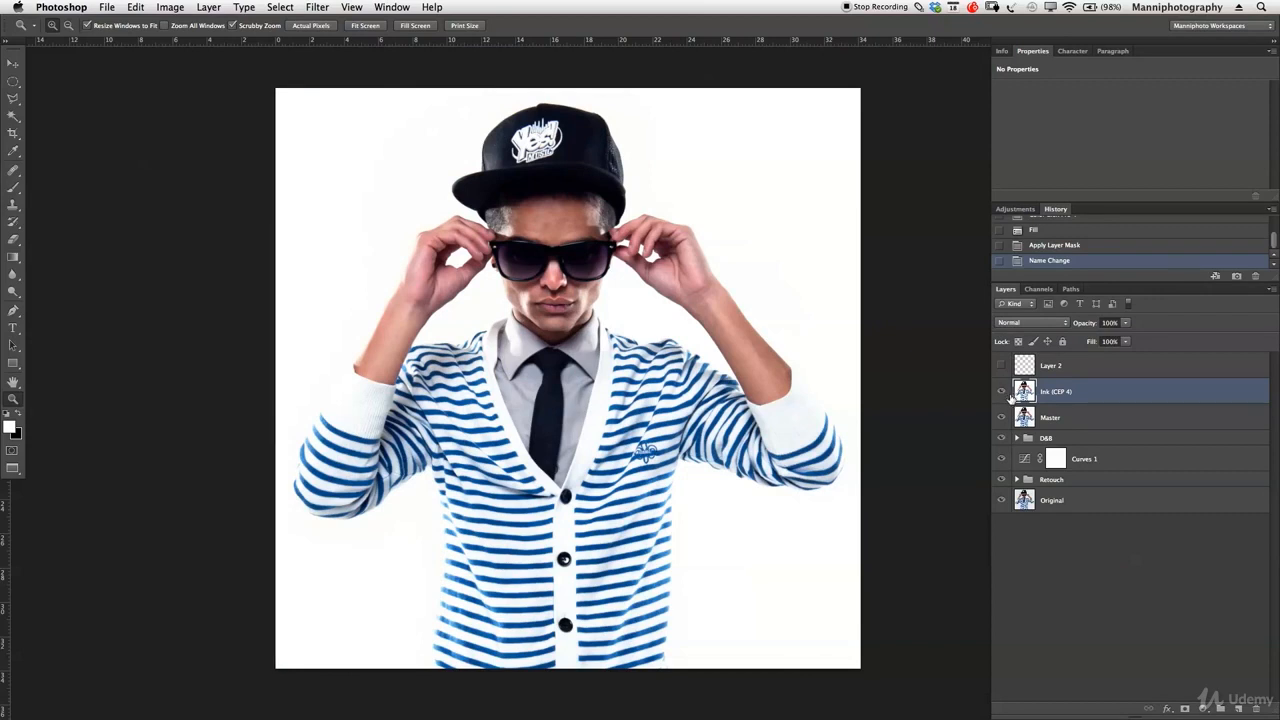
key(F1)
key(F1)
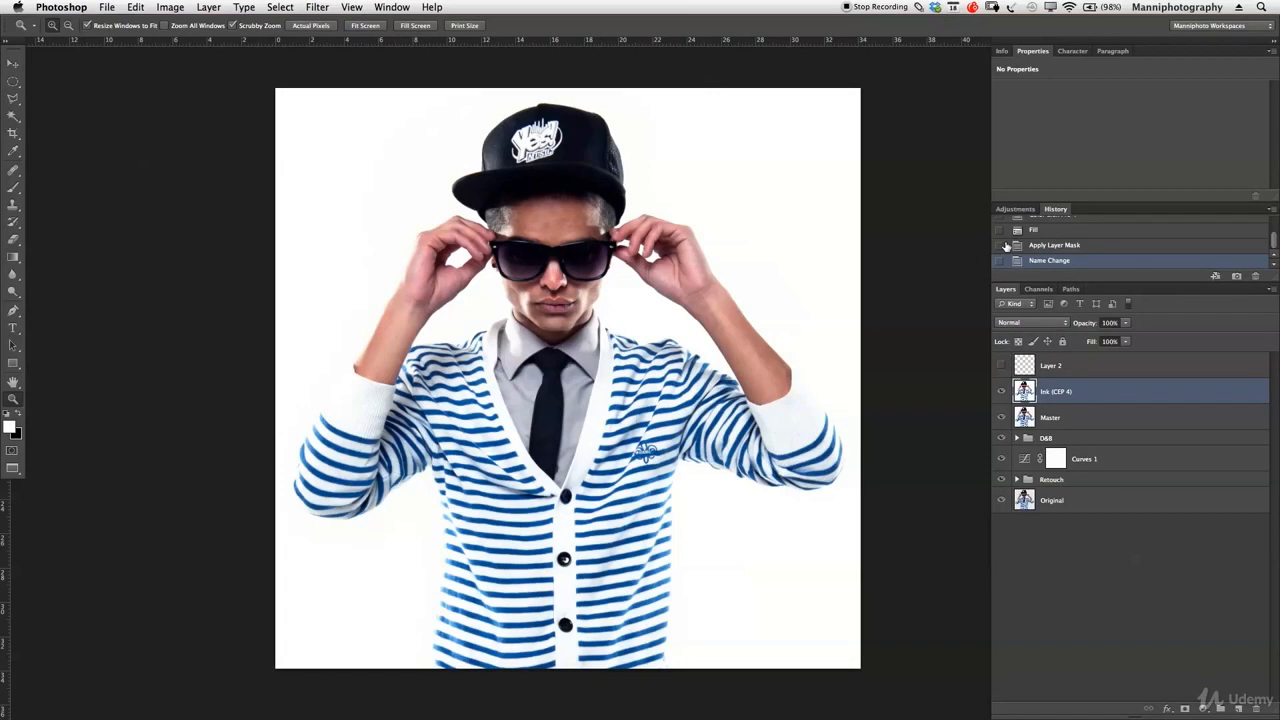
Step: Add a Selective Color adjustment layer above the Ink (CEP 4) layer, enlarge its properties area and target the Neutrals
click(1014, 209)
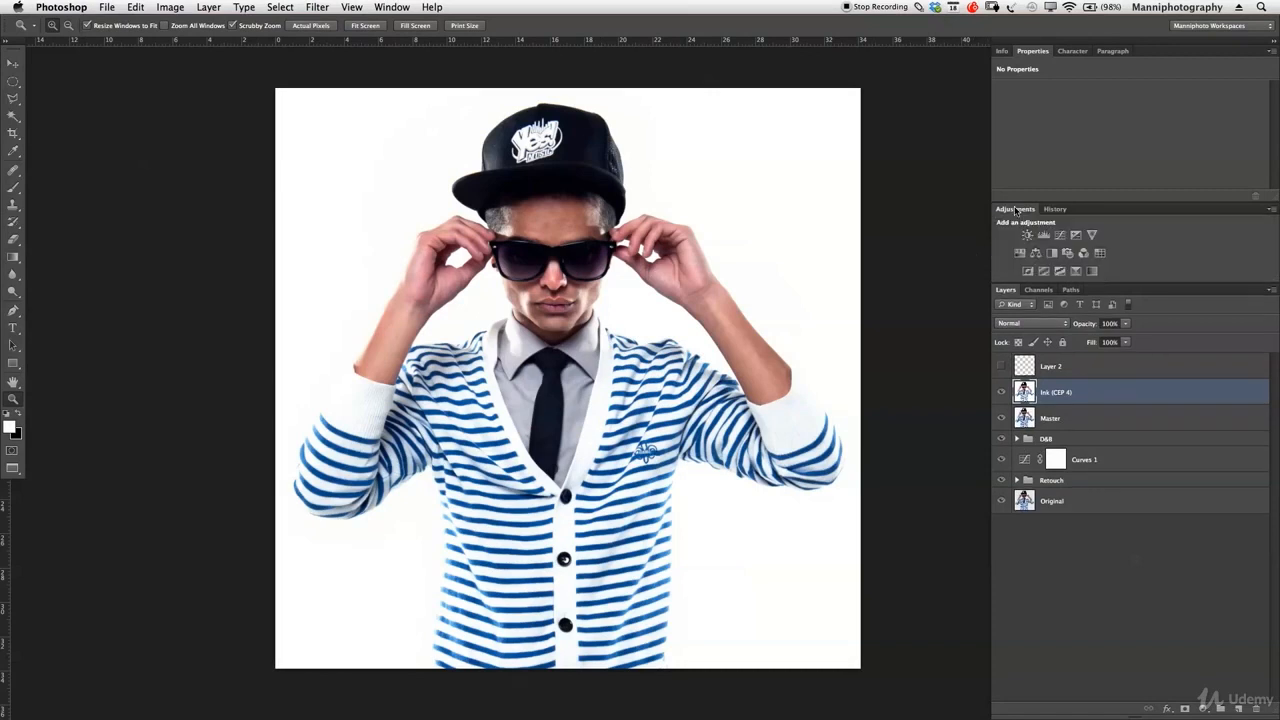
key(F1)
click(1076, 270)
key(F1)
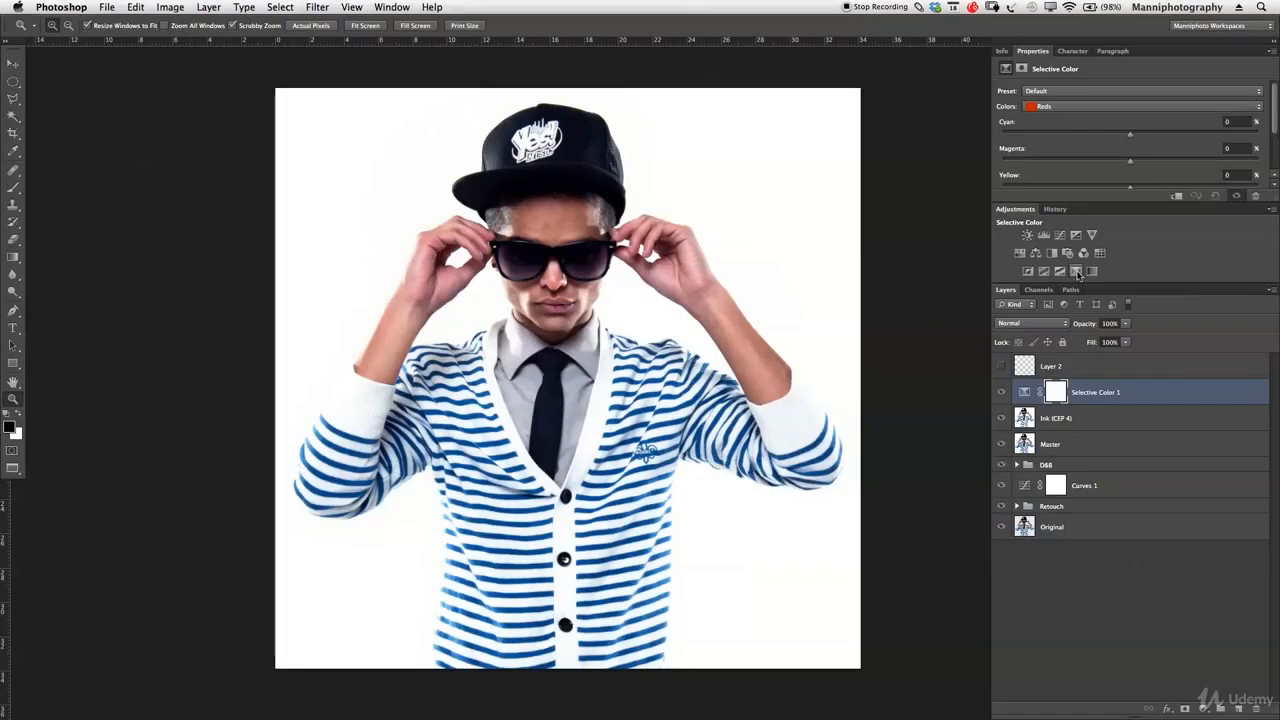
click(1053, 108)
key(F1)
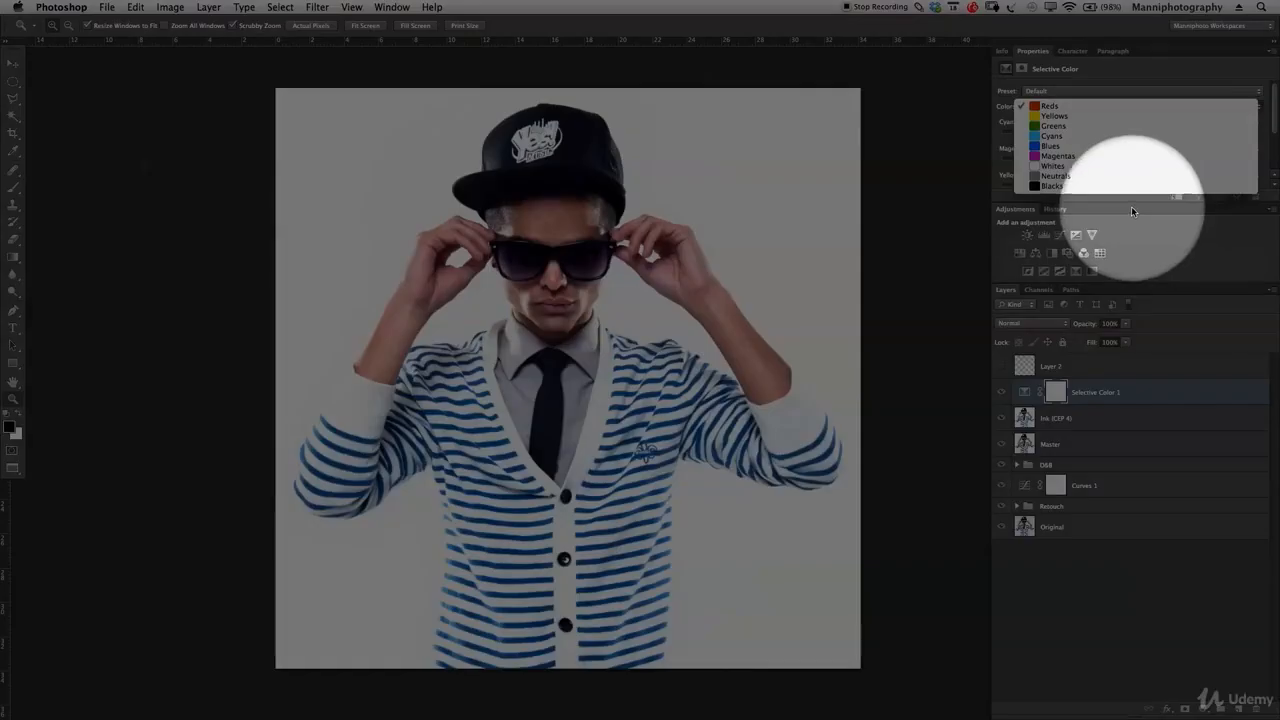
key(F1)
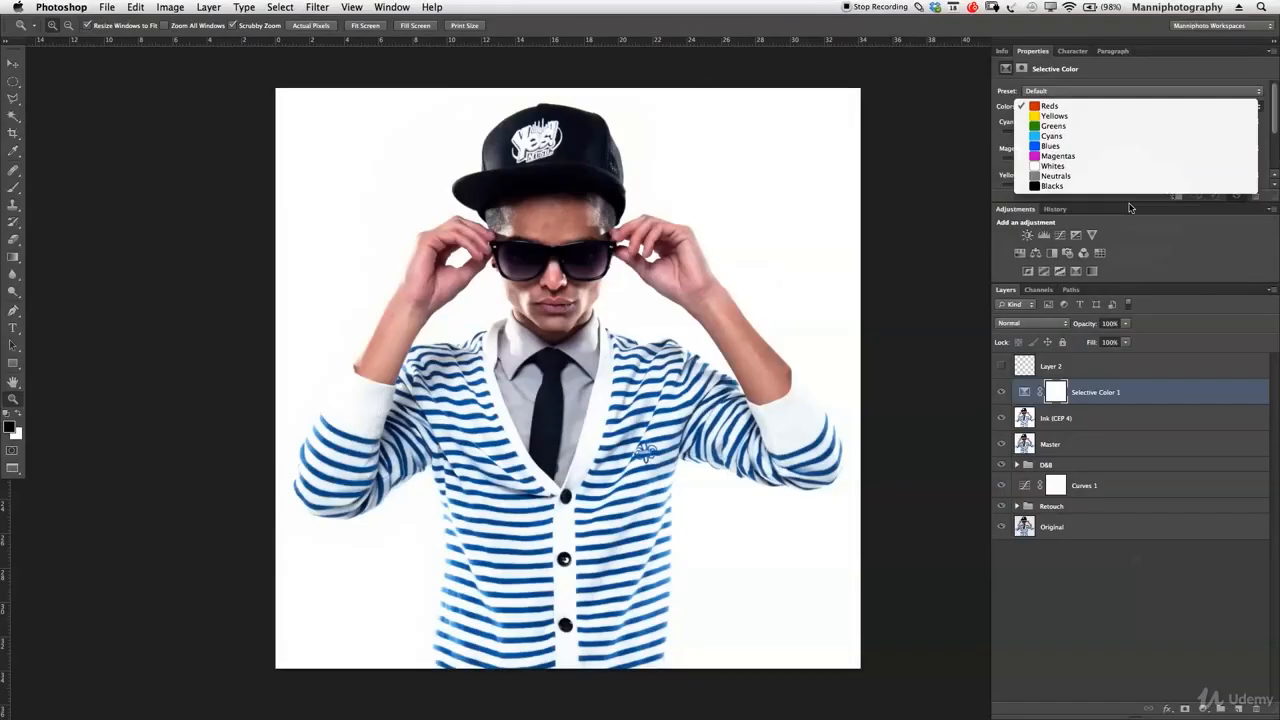
click(999, 208)
drag(1050, 203, 1111, 270)
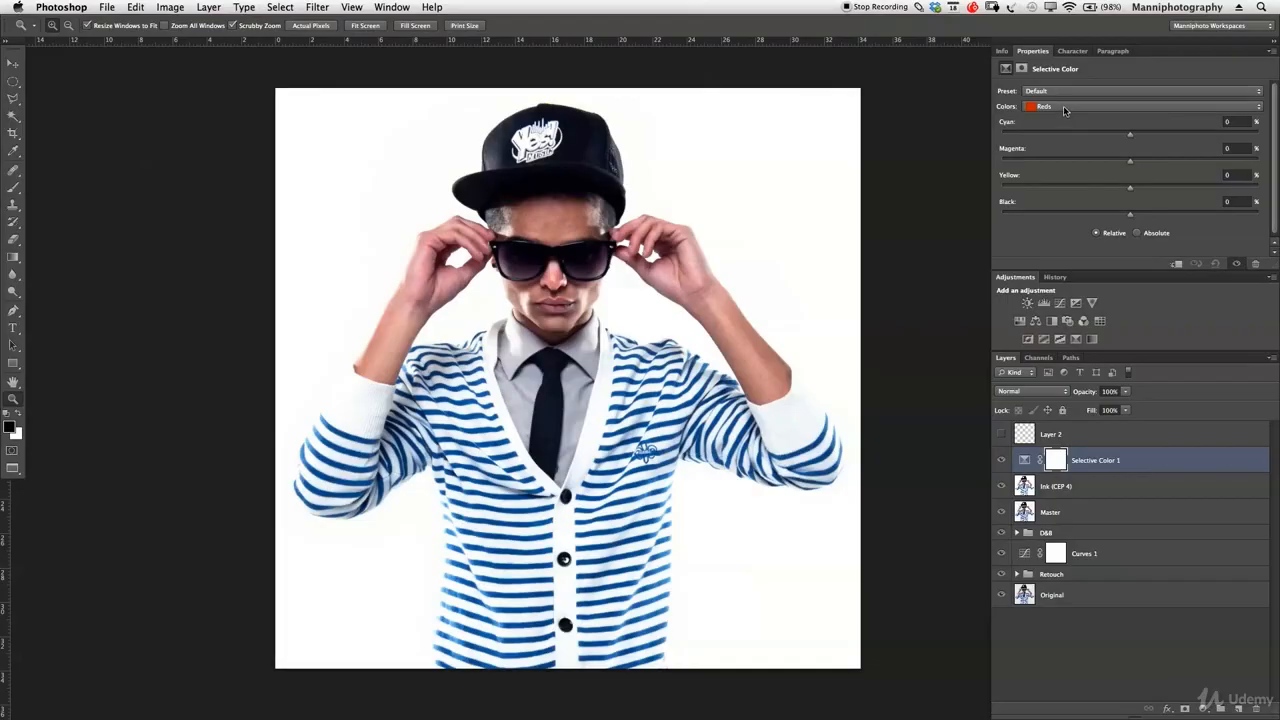
click(1066, 108)
click(1068, 180)
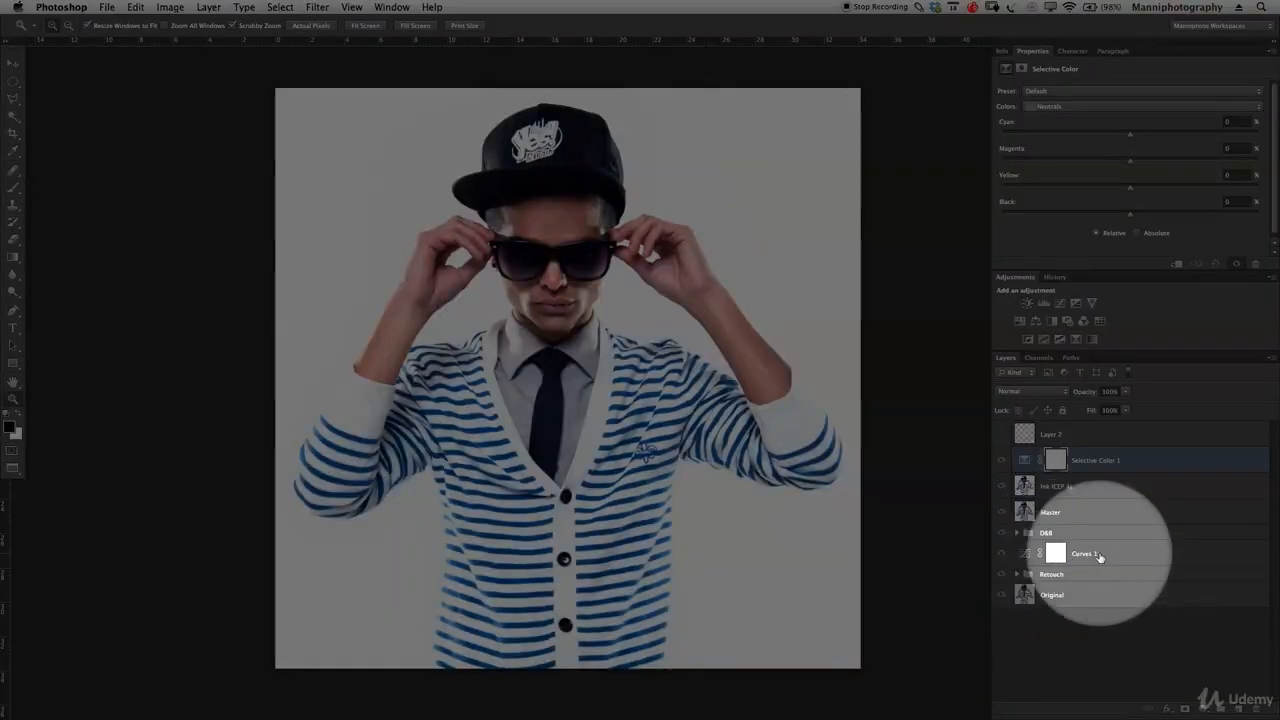
Step: Review the Curves 1 layer's settings and delete the Selective Color adjustment layer
click(1093, 555)
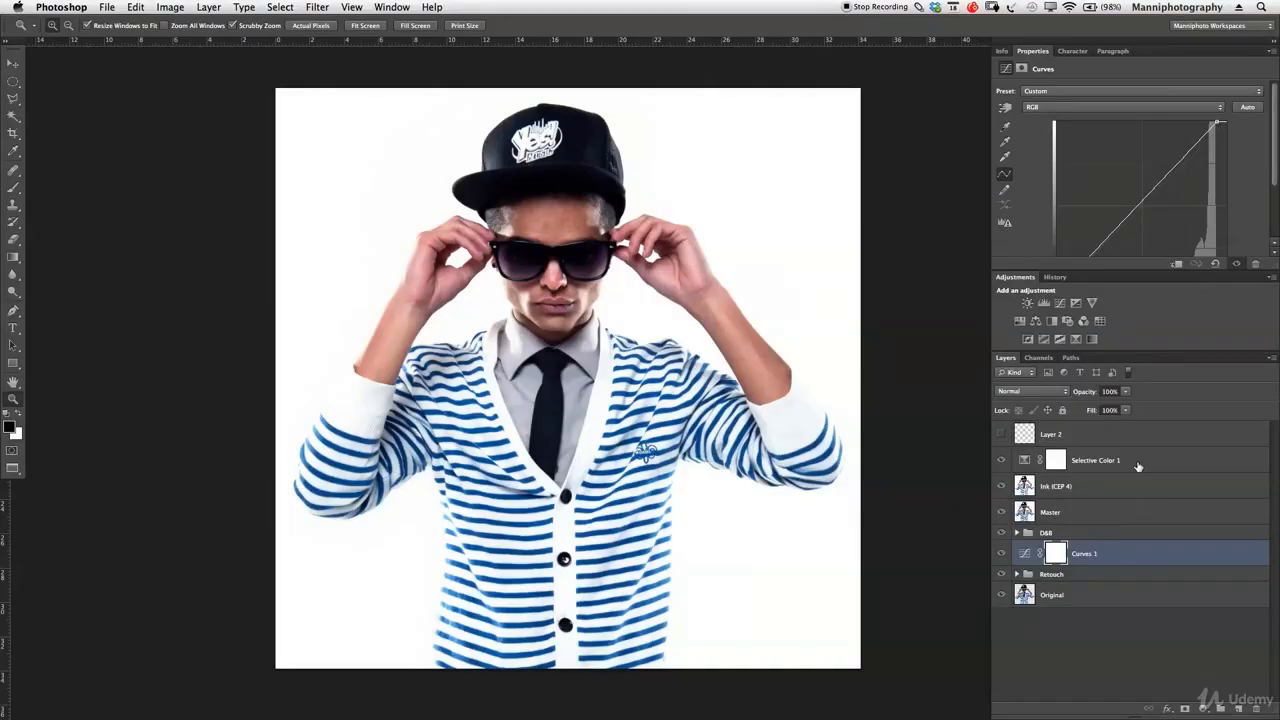
click(1141, 464)
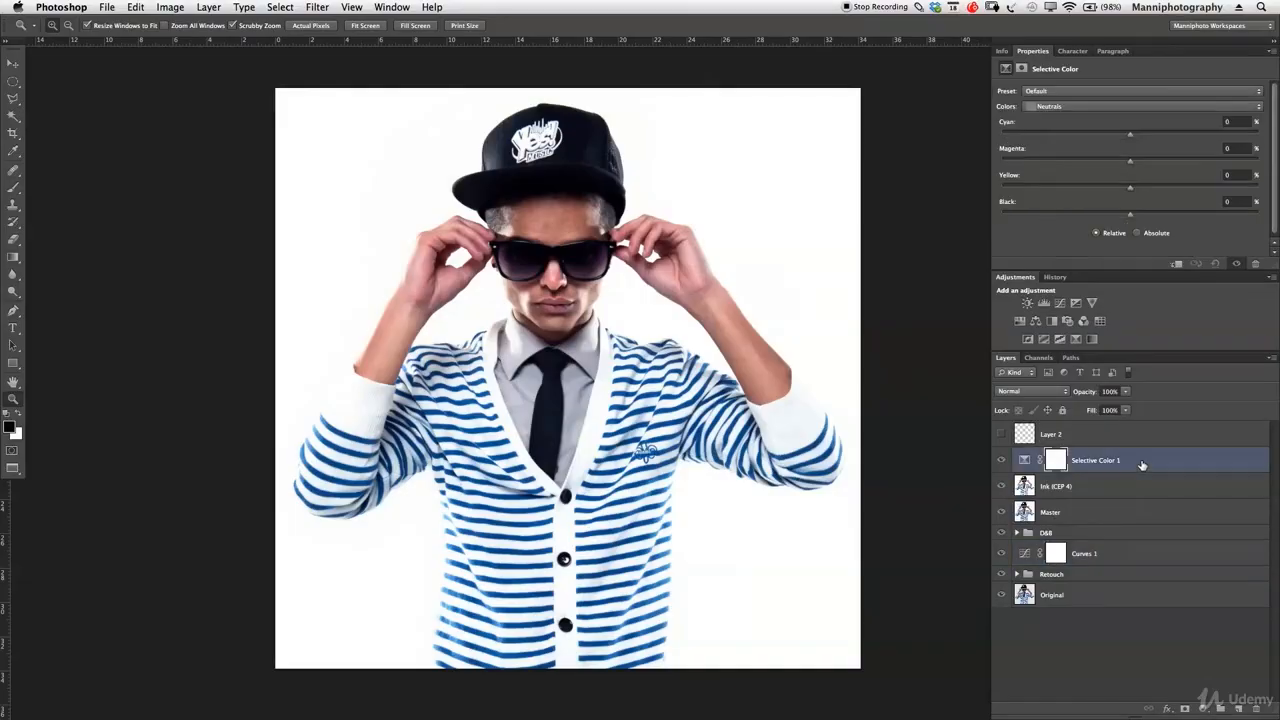
key(Delete)
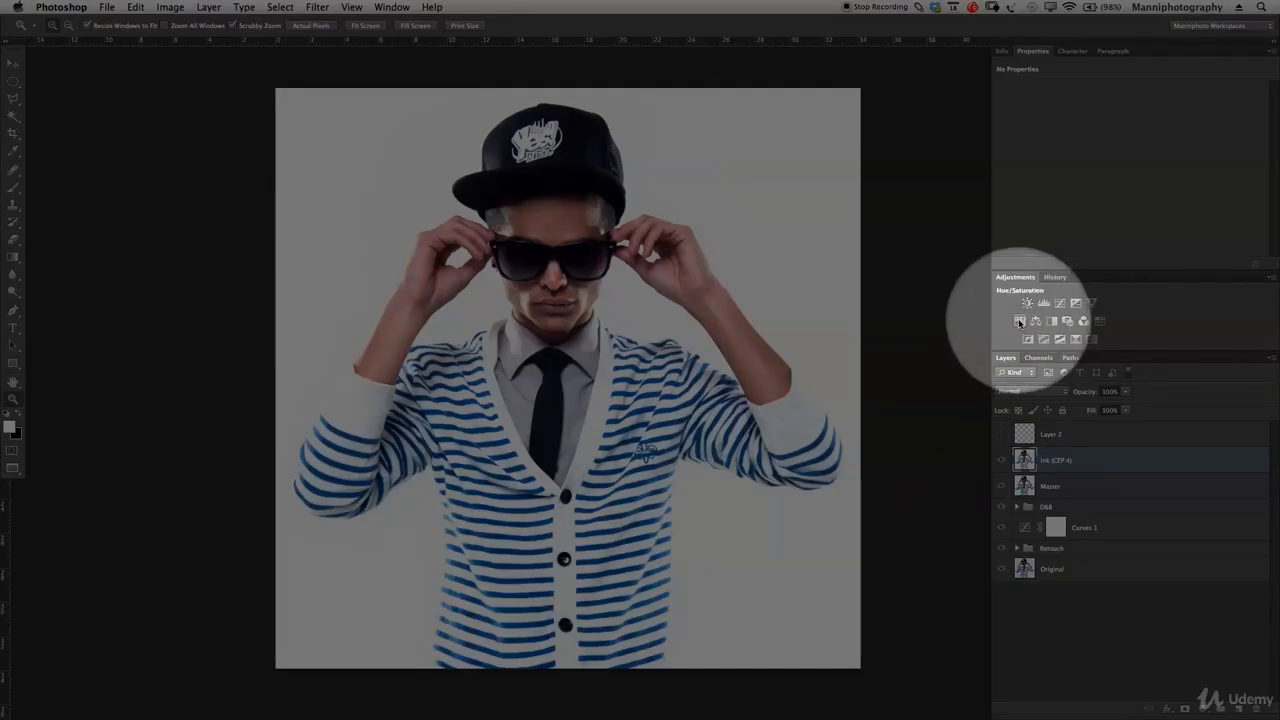
Step: Add a Hue/Saturation adjustment layer above Ink (CEP 4), set the Reds saturation to -8 and compare before and after
click(1017, 320)
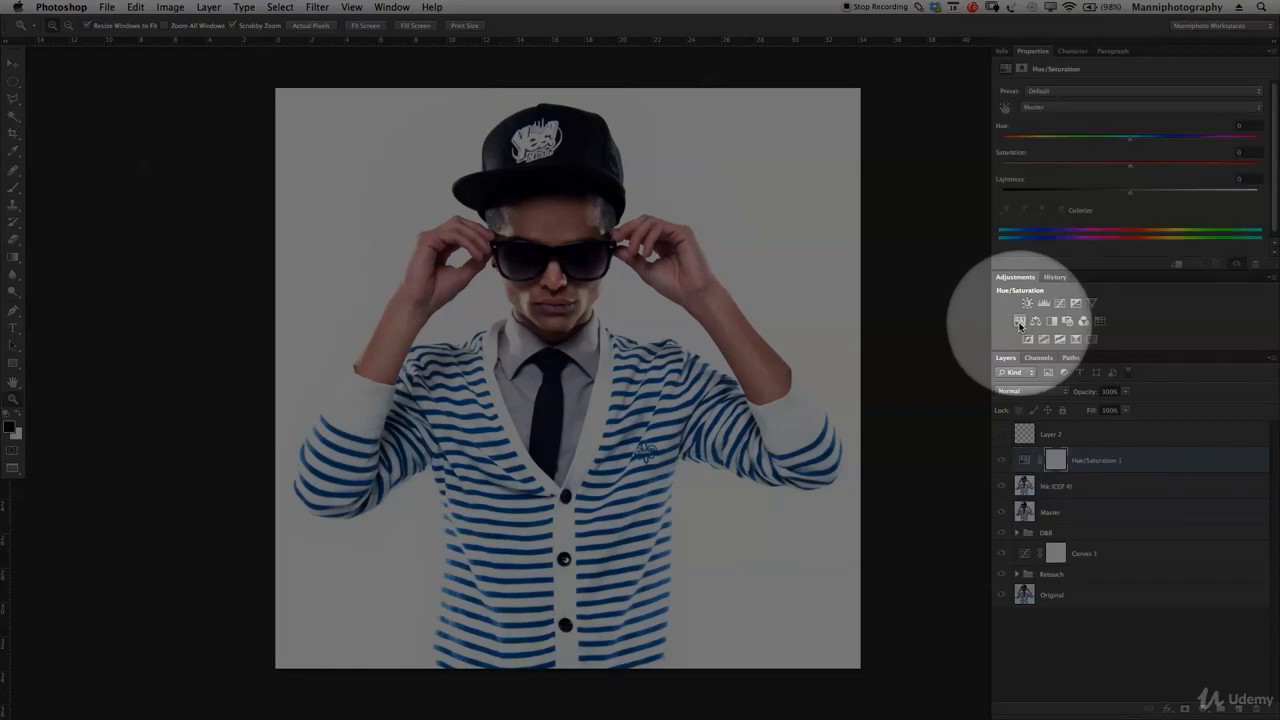
click(1058, 105)
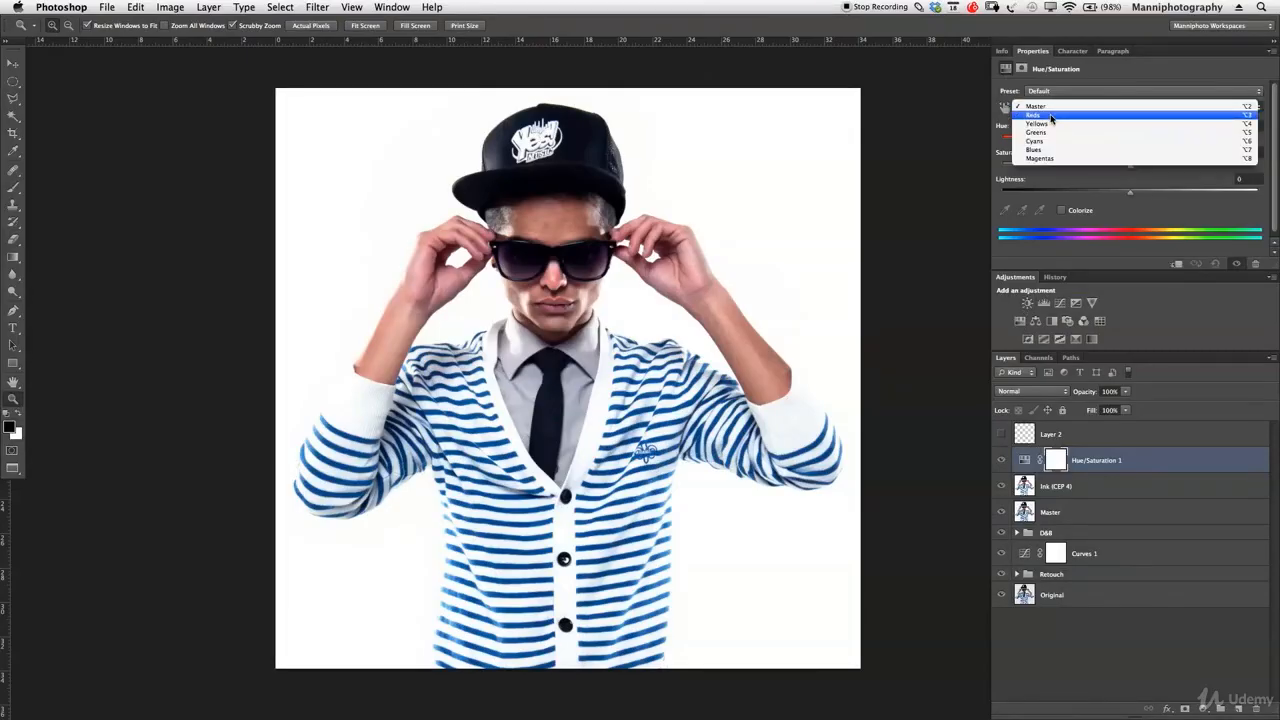
click(1047, 120)
drag(1130, 166, 1119, 168)
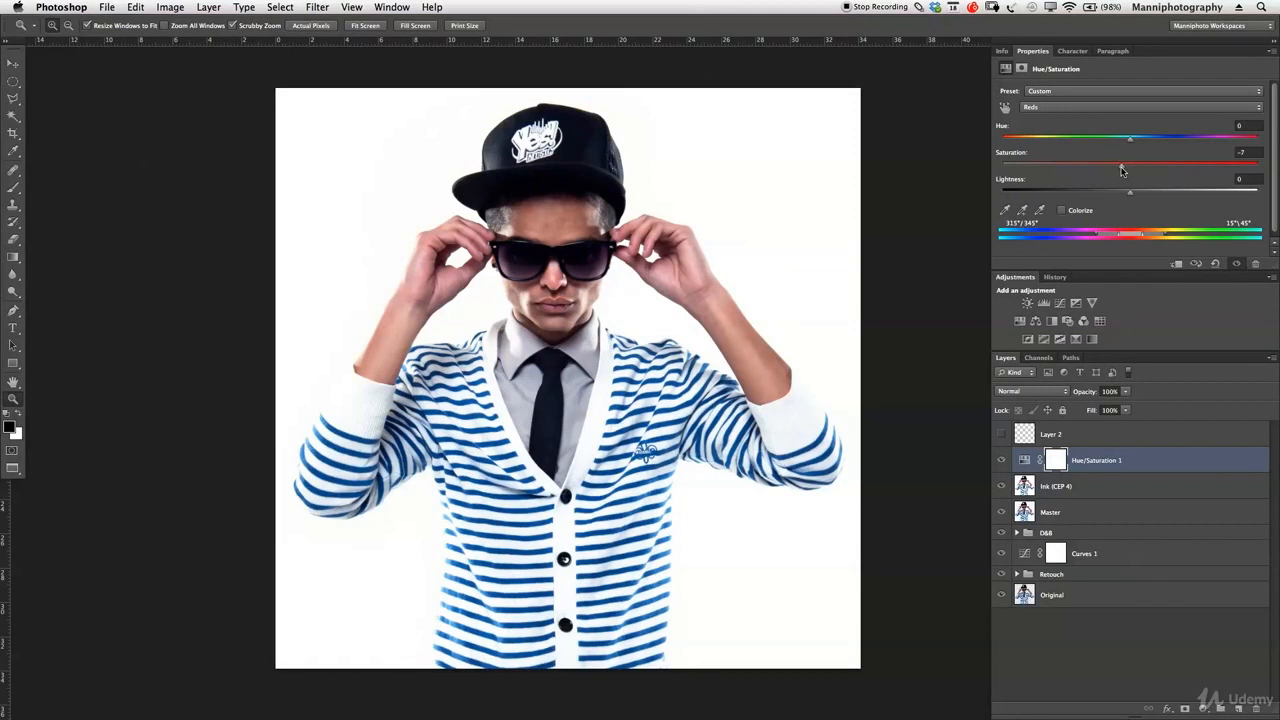
drag(1122, 169, 1120, 170)
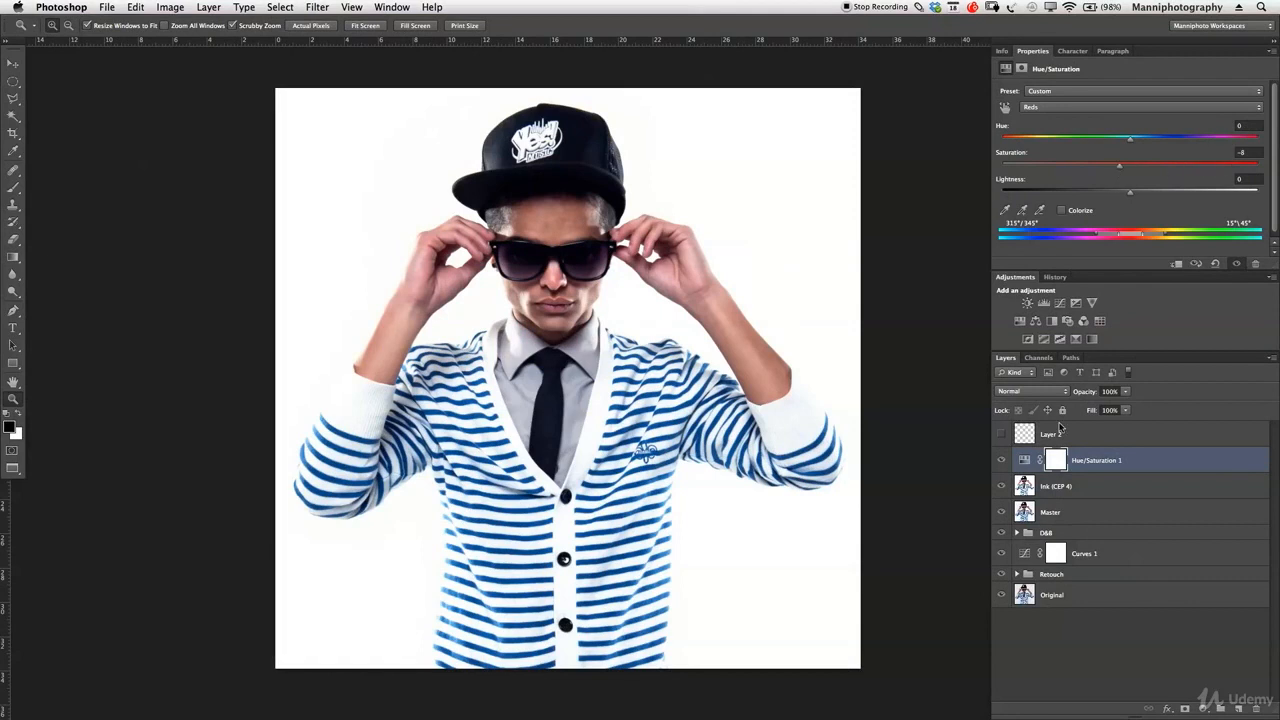
click(1004, 460)
click(1004, 460)
Step: Delete the empty Layer 2 and group the Hue/Saturation 1, Ink (CEP 4) and Master layers as Pop
click(1104, 436)
key(Delete)
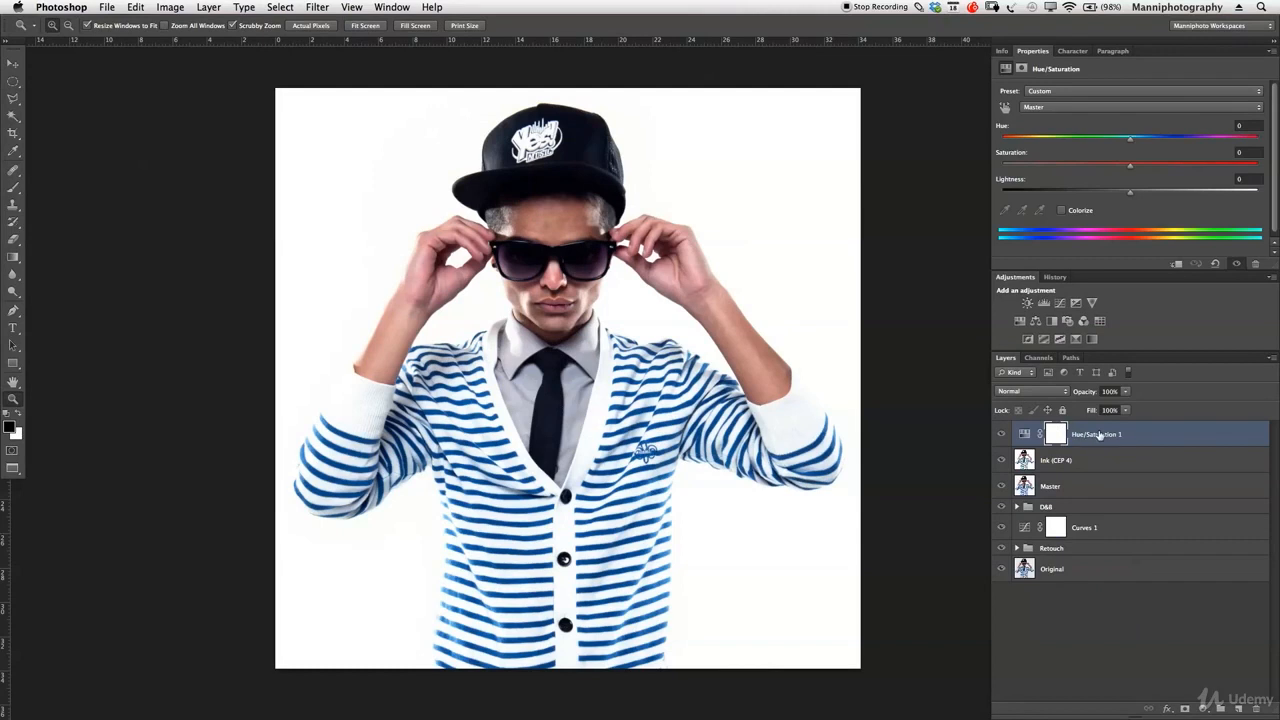
shift+click(1112, 462)
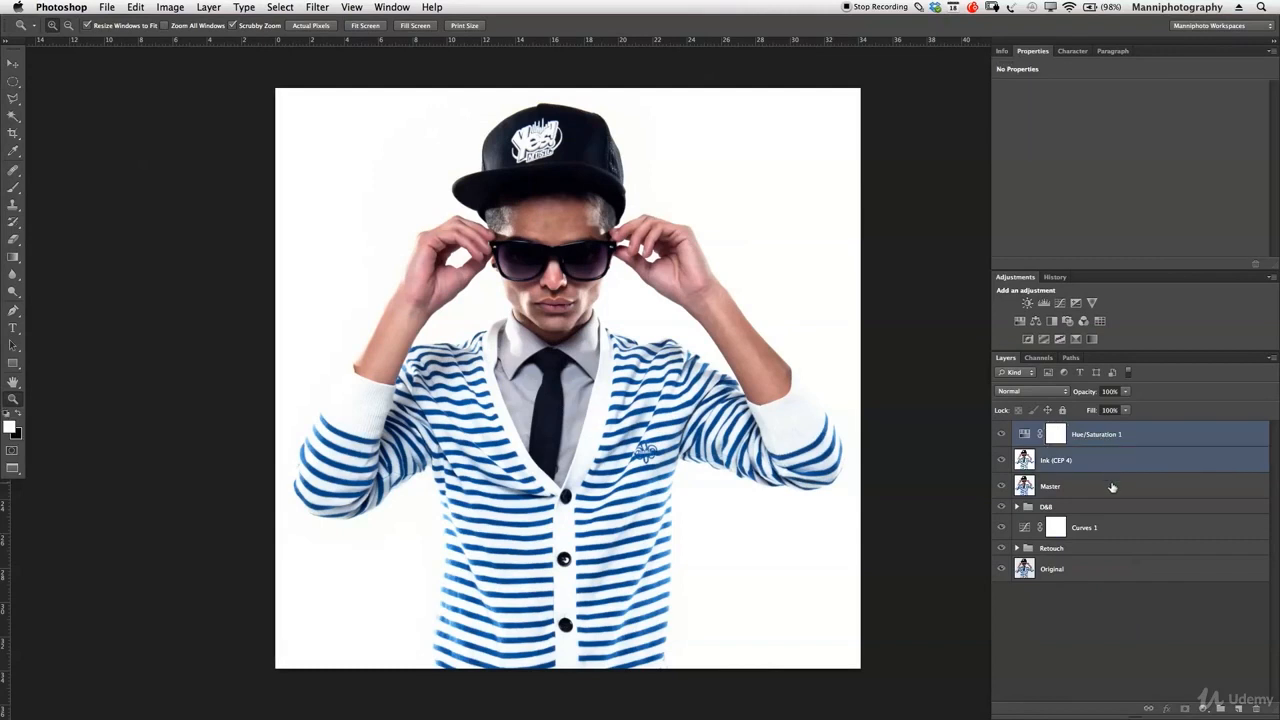
shift+click(1112, 487)
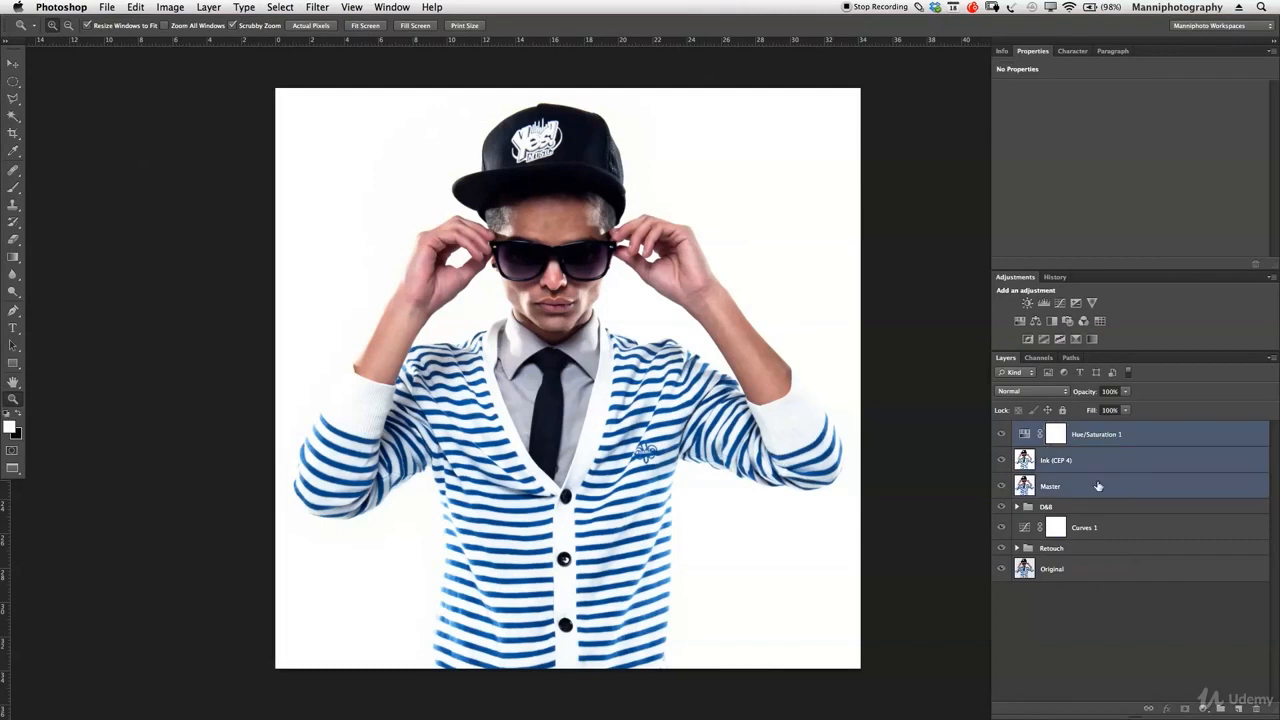
key(super+g)
double_click(1054, 428)
text(Pop)
key(Return)
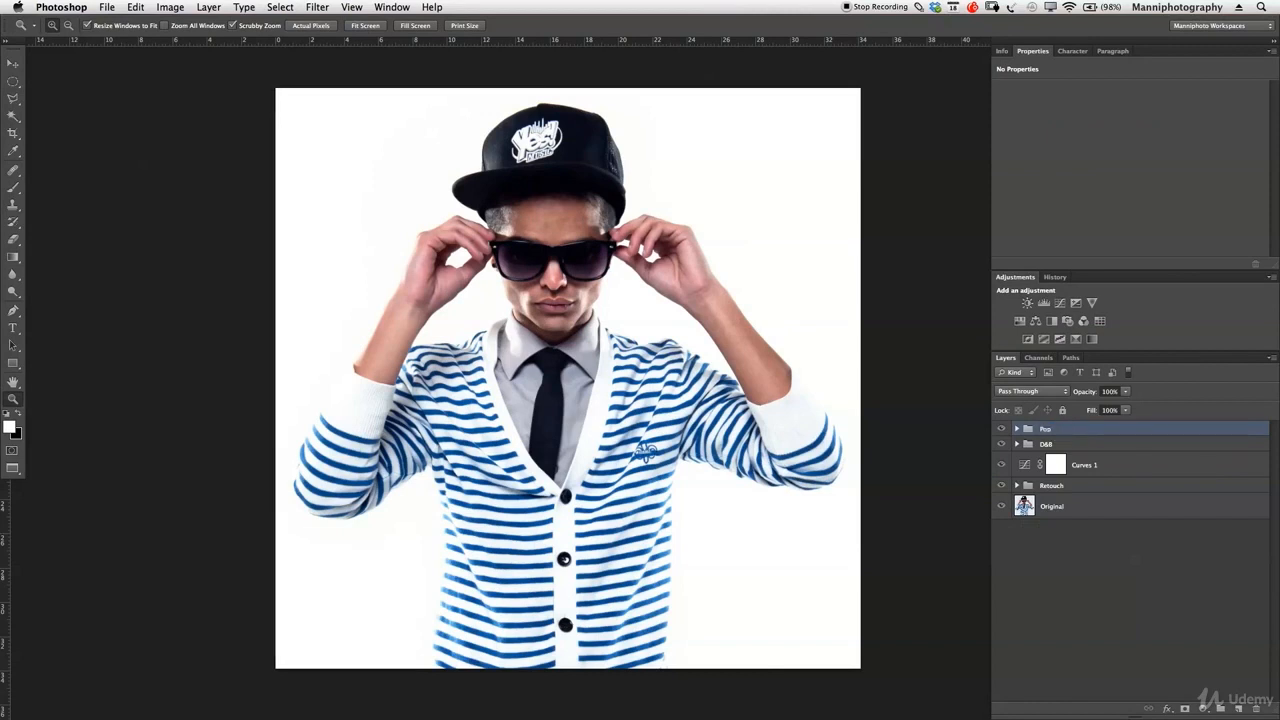
Step: Stamp all visible layers into a new layer above the Pop group and name it Final
key(alt+shift+super+e)
double_click(1045, 436)
text(Final)
key(Return)
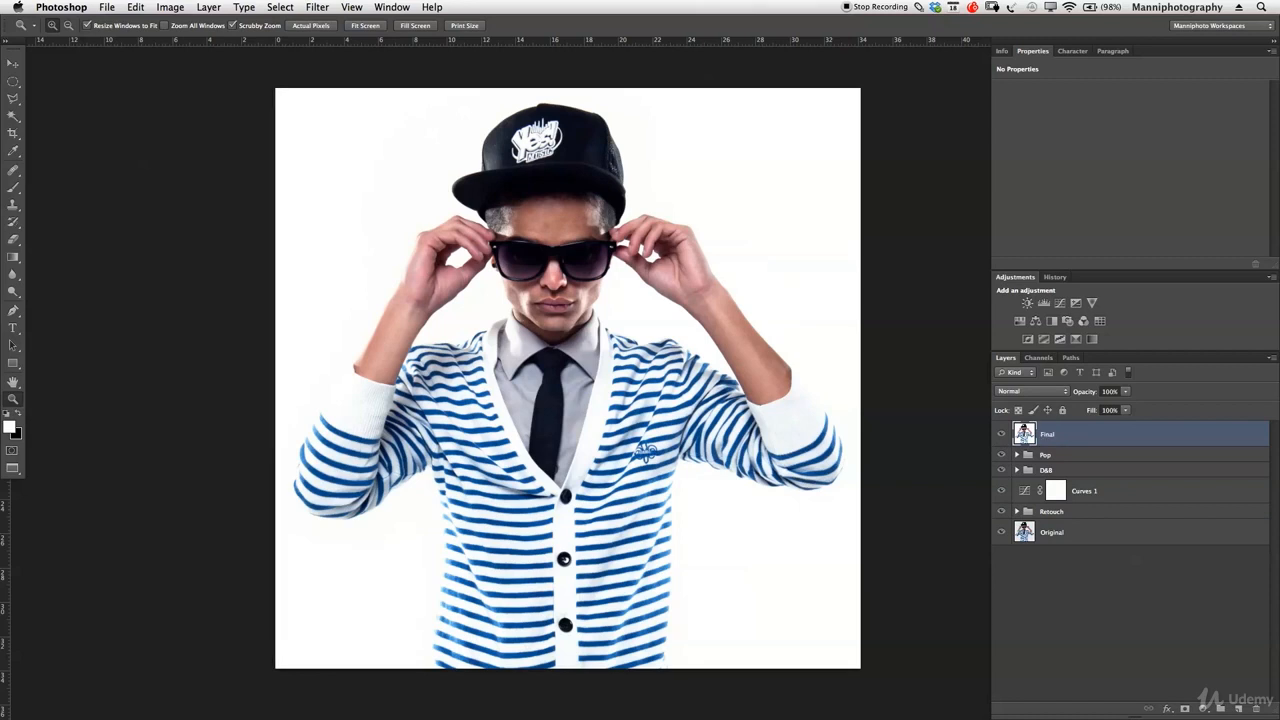
Step: Hide the layers between Final and Original and toggle Final to compare the portrait before and after retouching
drag(1005, 462, 1005, 513)
click(1003, 436)
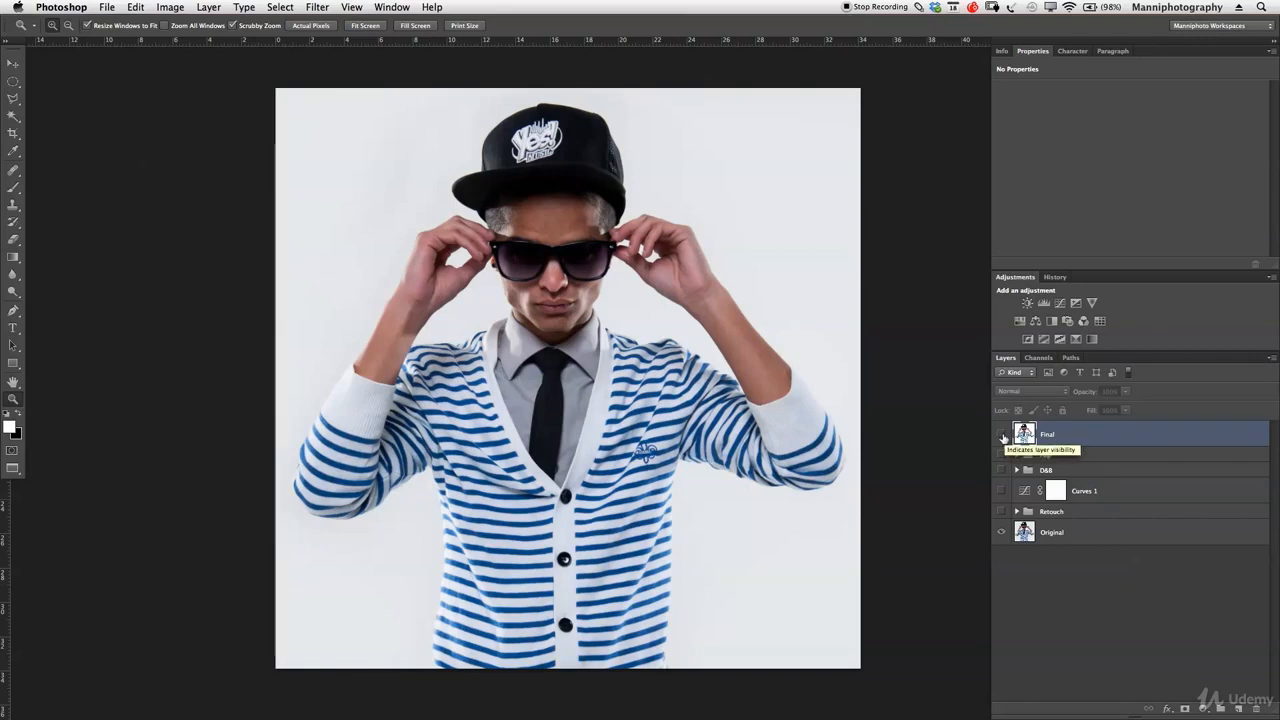
click(1002, 436)
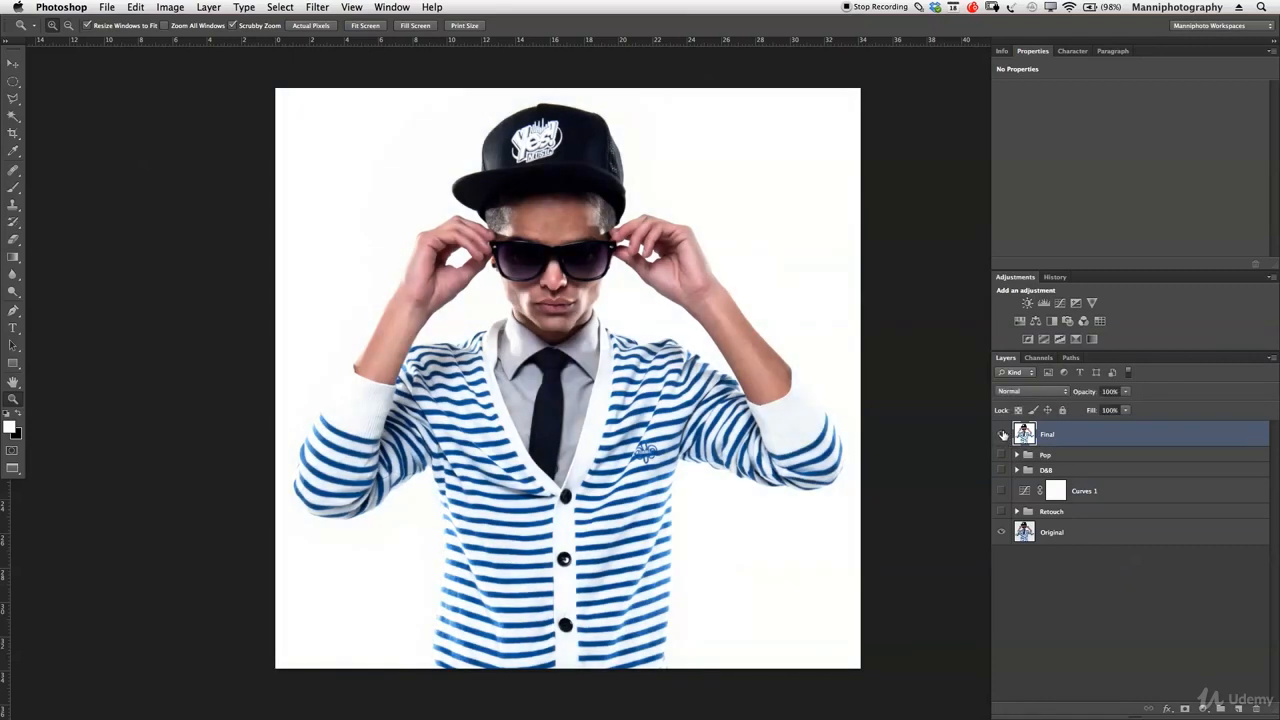
Step: Show the hidden layers and groups again and delete the Final layer
click(1002, 490)
drag(1002, 511, 1002, 532)
key(Delete)
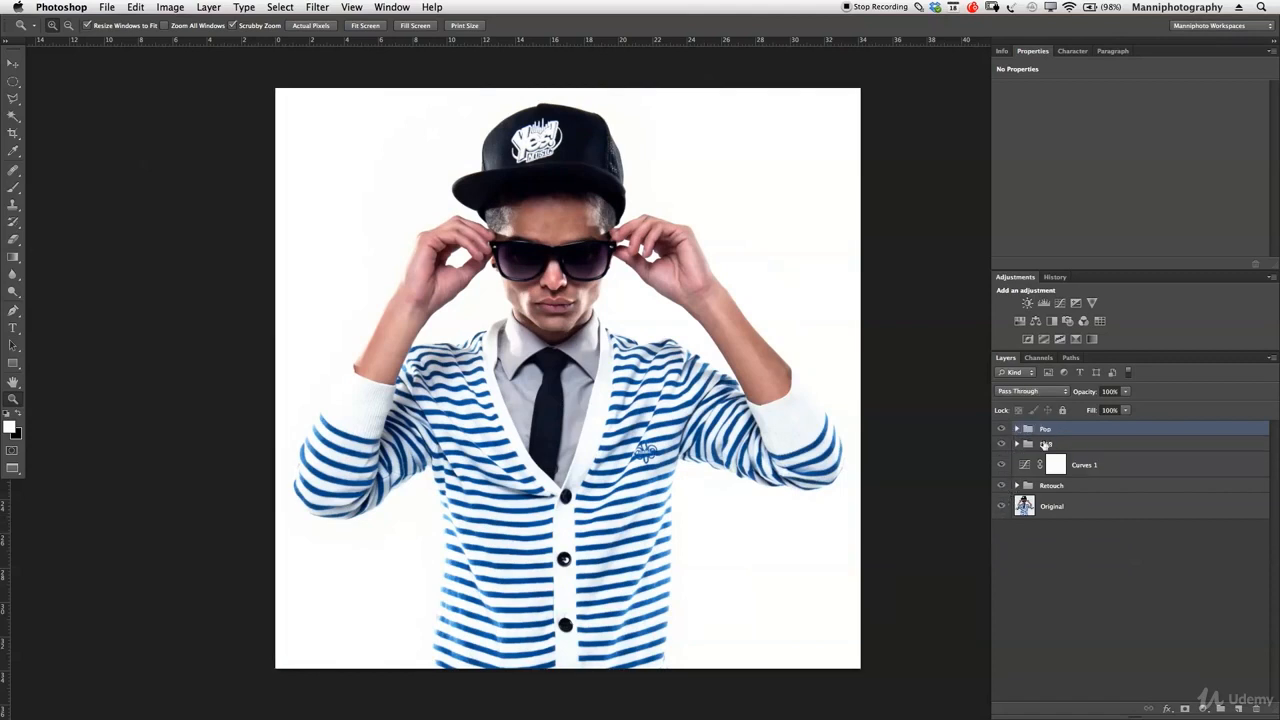
Step: Lower the opacity of the Ink (CEP 4) layer inside the Pop group to 65%
click(1015, 429)
click(1075, 476)
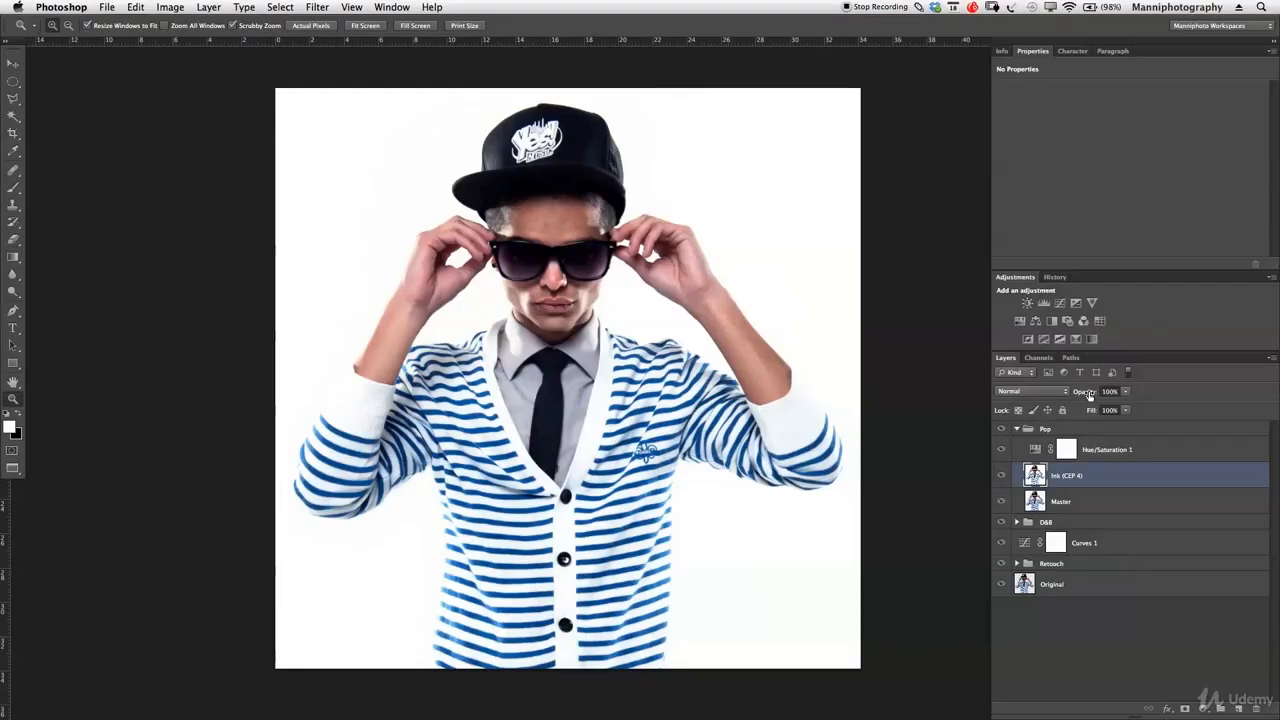
drag(1089, 394, 1077, 395)
click(1002, 479)
click(1002, 479)
click(1002, 479)
click(1002, 479)
click(1084, 394)
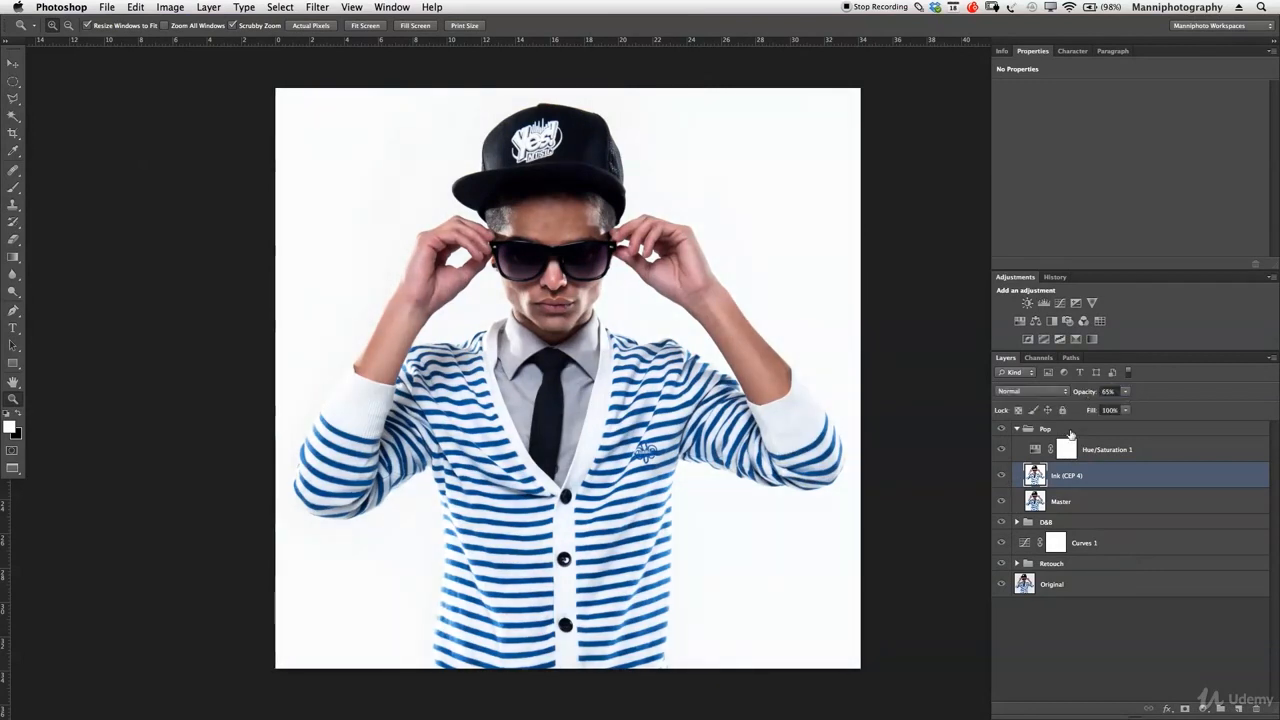
Step: Toggle the Ink (CEP 4) layer's visibility to judge the filter at its reduced opacity
click(1002, 477)
click(1002, 477)
click(1003, 477)
click(1002, 477)
Step: Stamp all visible layers into a new layer named Final above the collapsed Pop group and compare it with Original
click(1086, 430)
click(1017, 429)
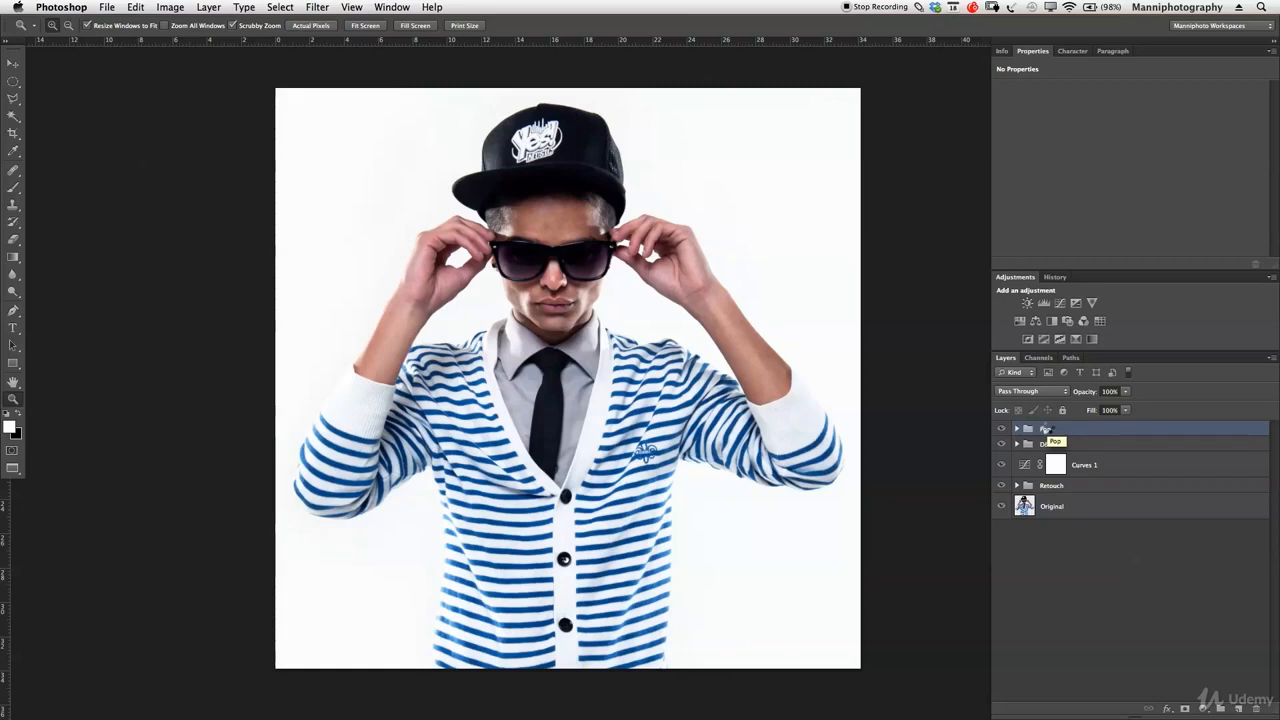
key(super+alt+shift+e)
double_click(1053, 436)
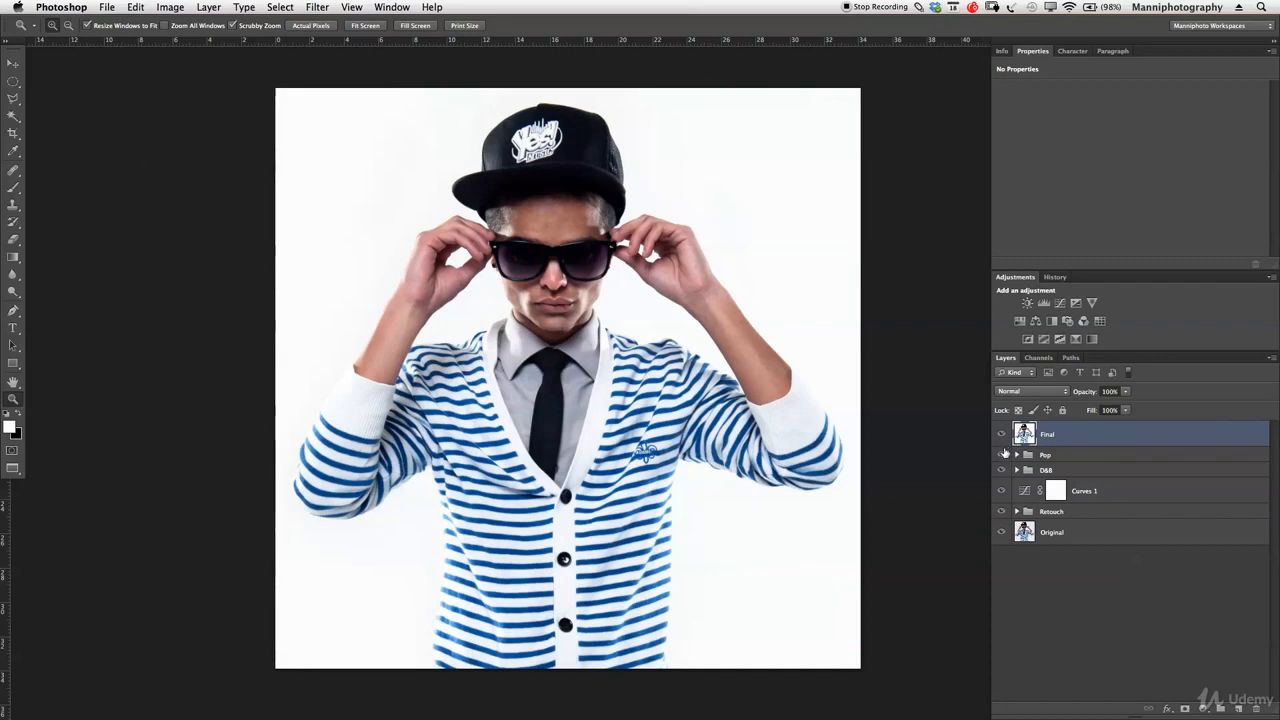
click(1003, 436)
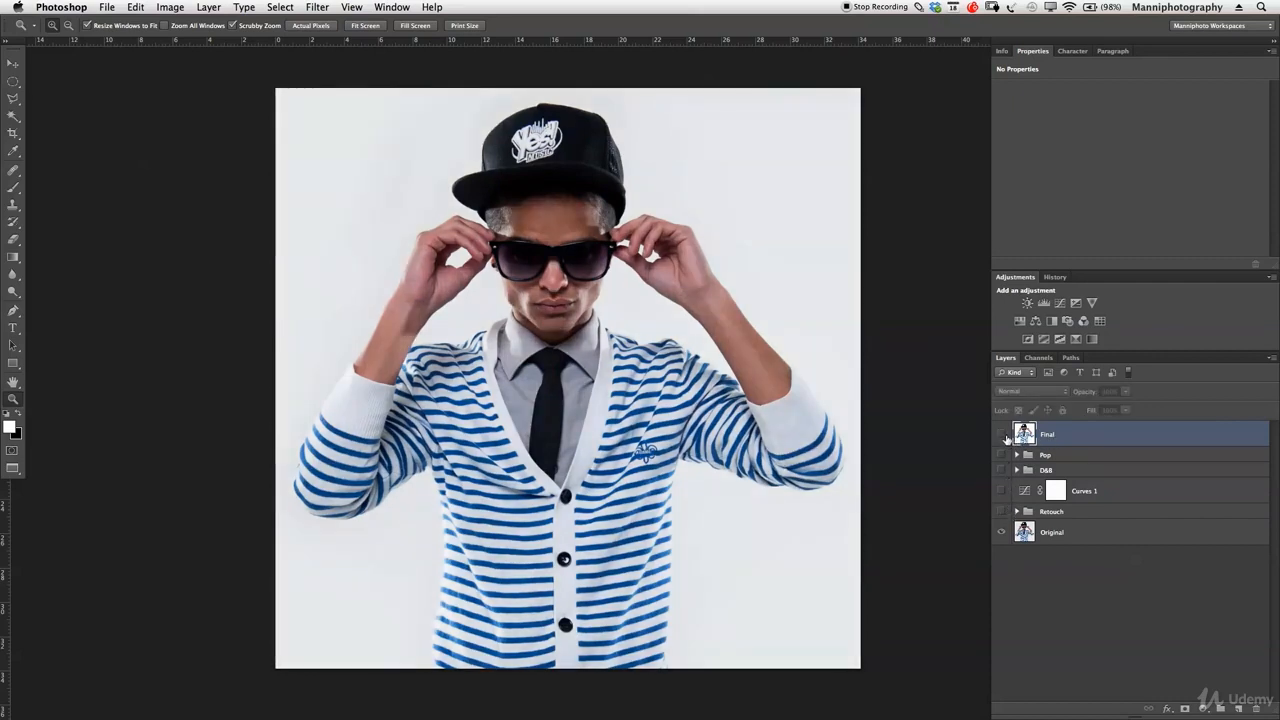
click(1003, 436)
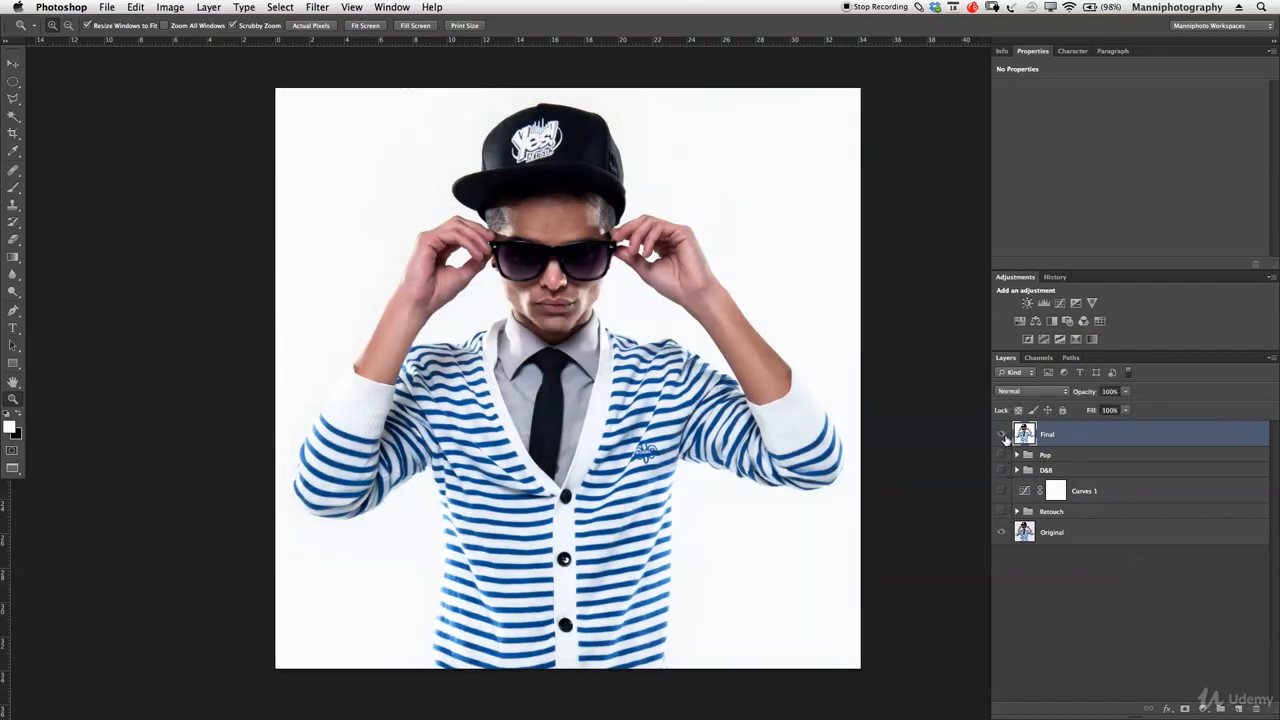